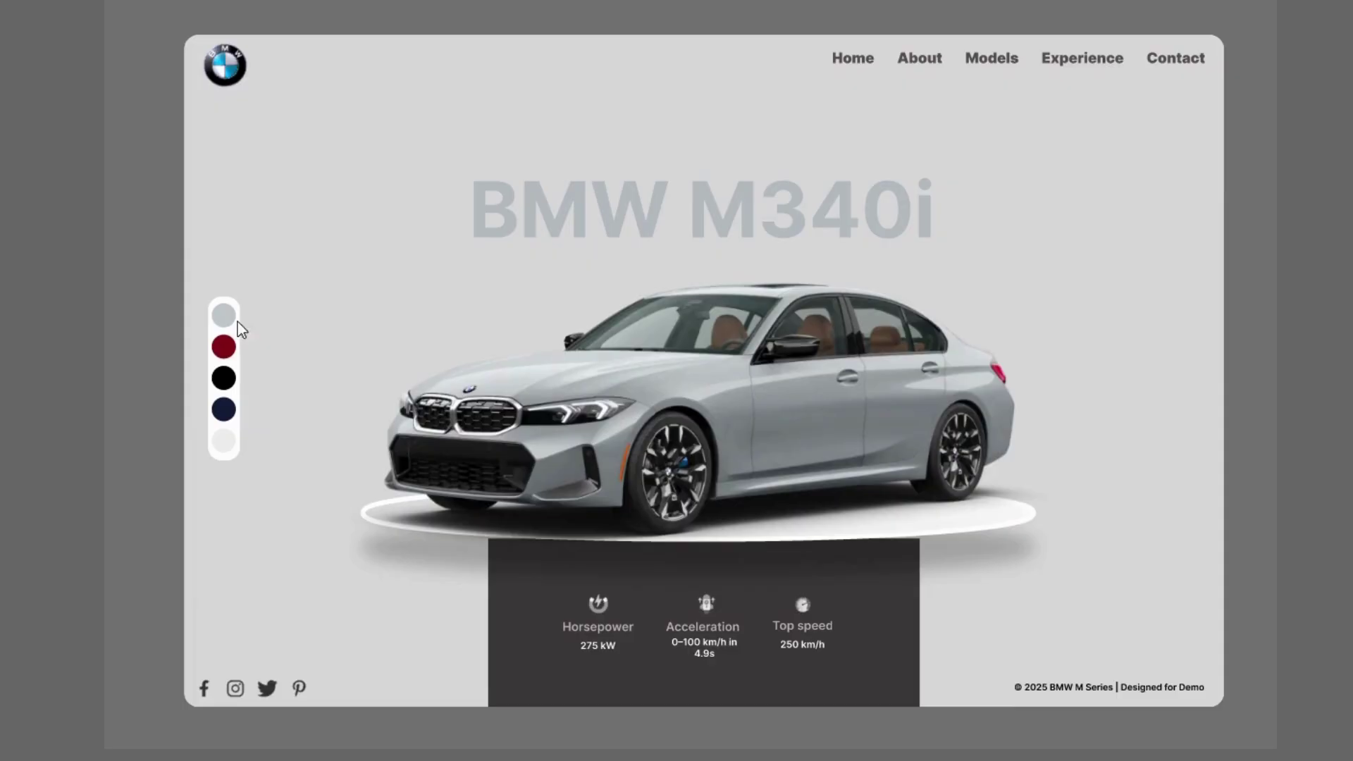
# Preview the car colour variants in turn: red, black, navy, white, navy, black, then red
pyautogui.click(221, 352)
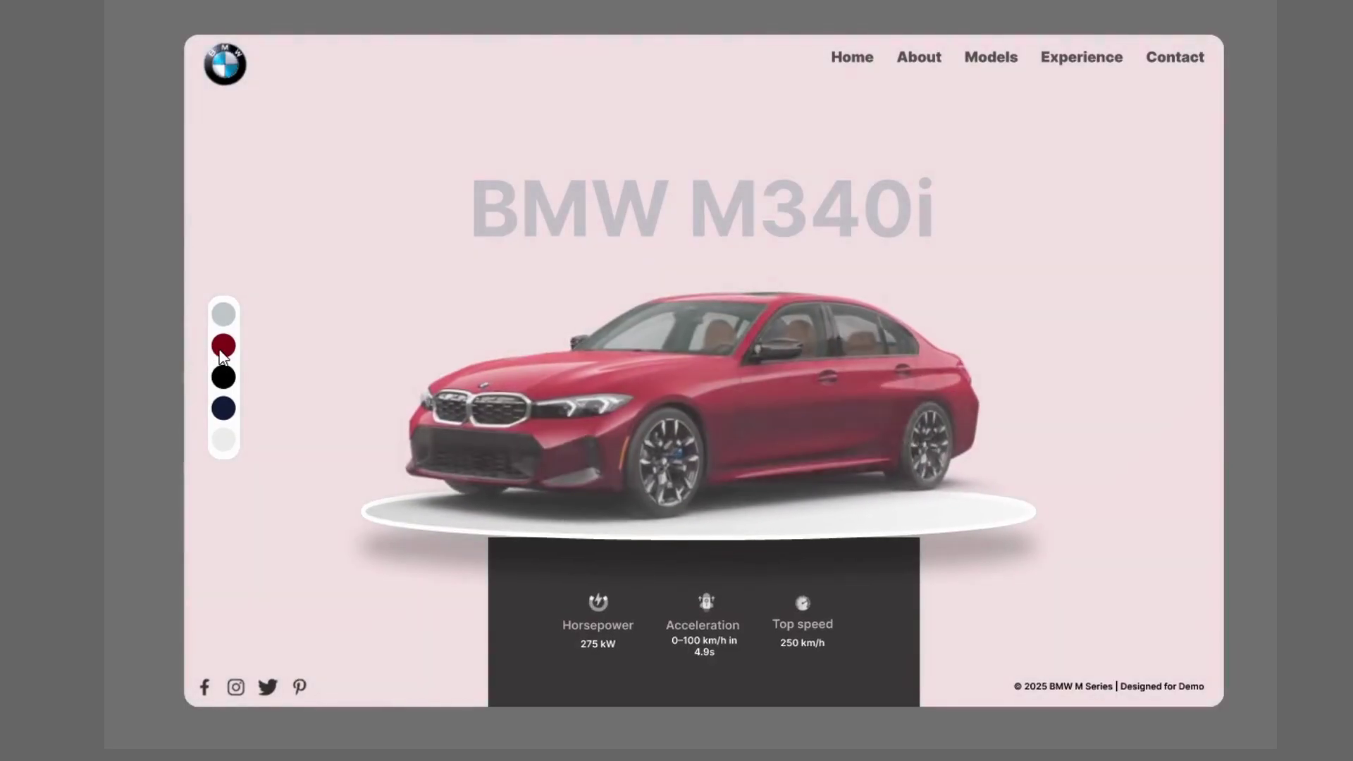
pyautogui.click(223, 384)
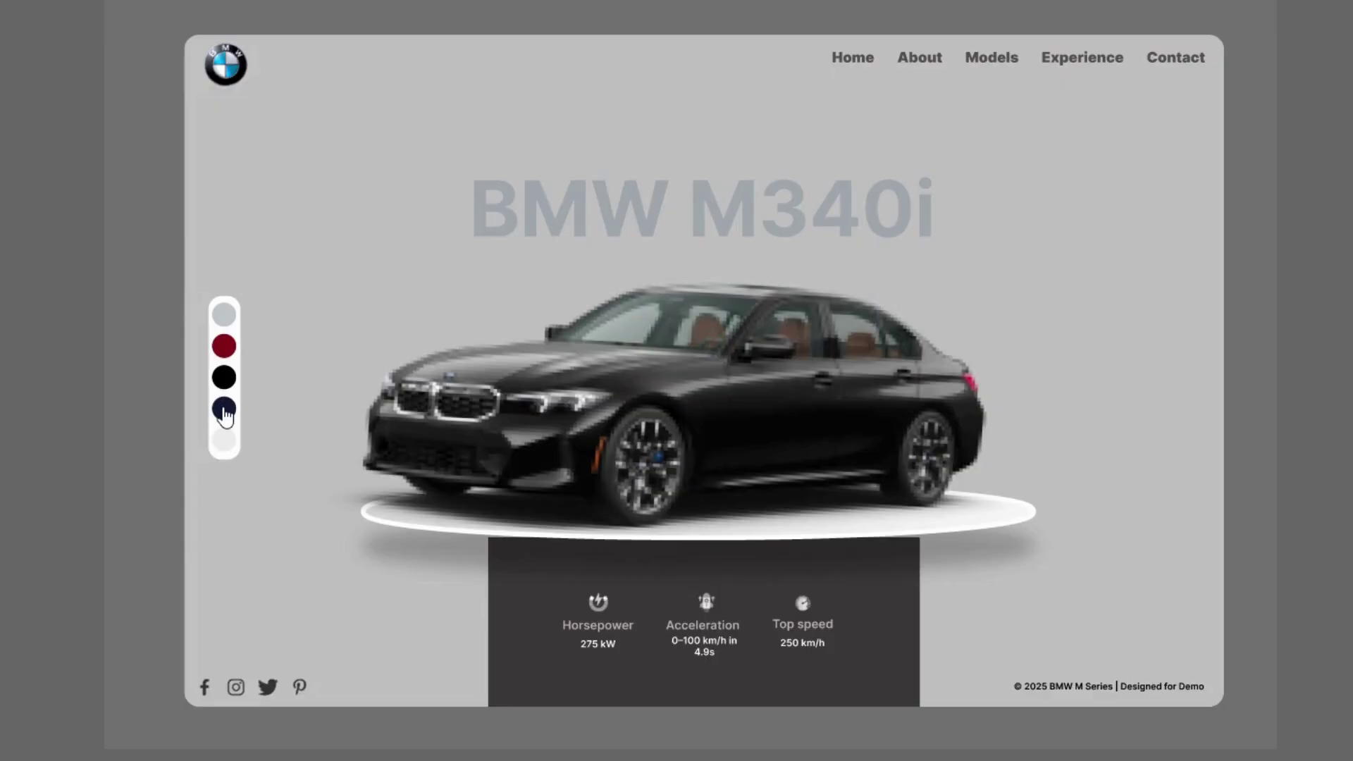
pyautogui.click(224, 411)
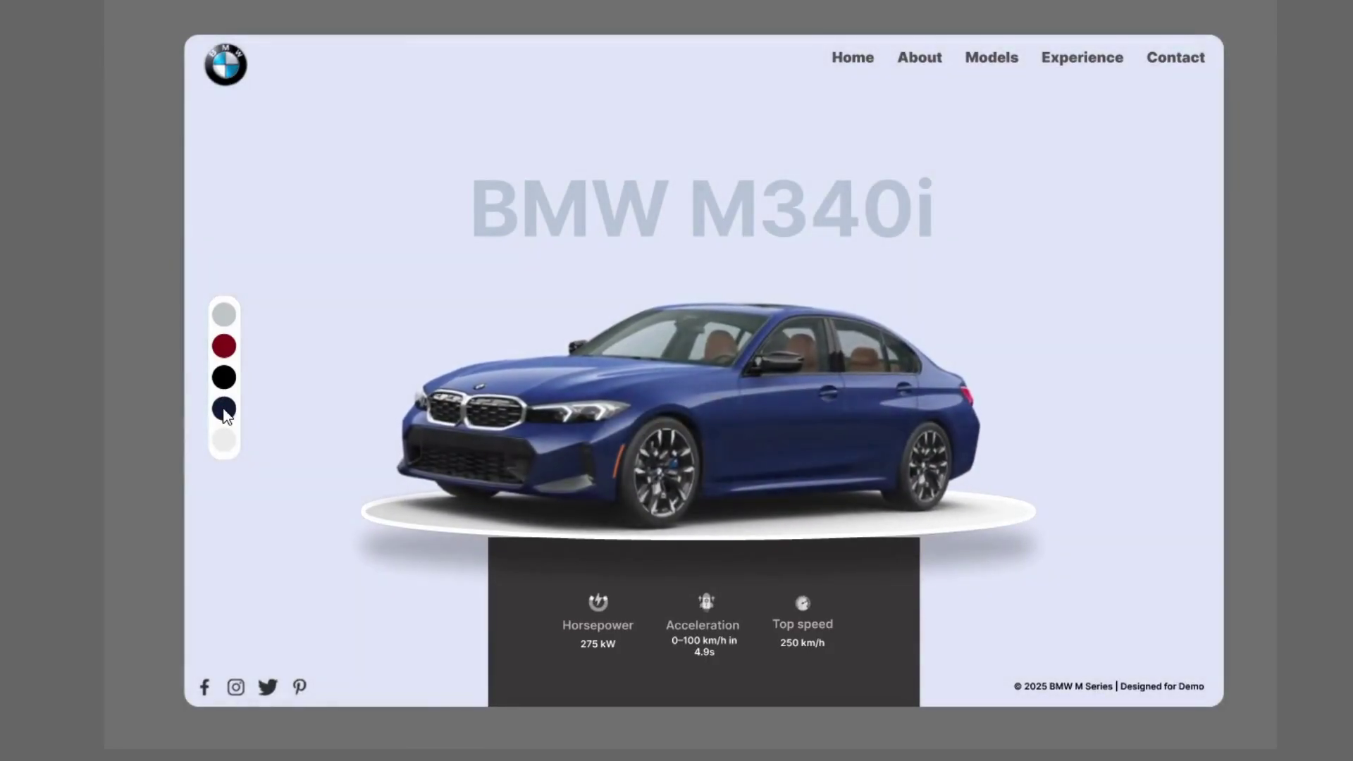
pyautogui.click(225, 442)
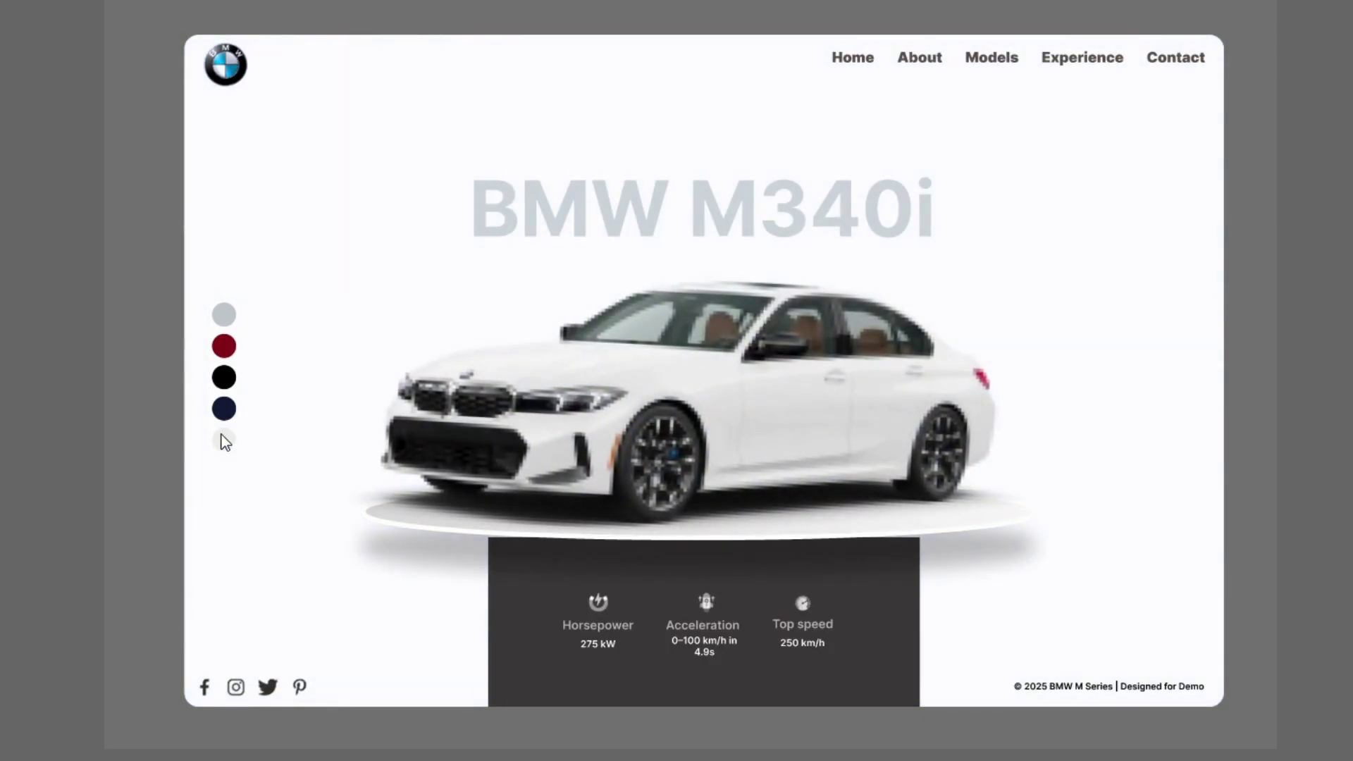
pyautogui.click(224, 414)
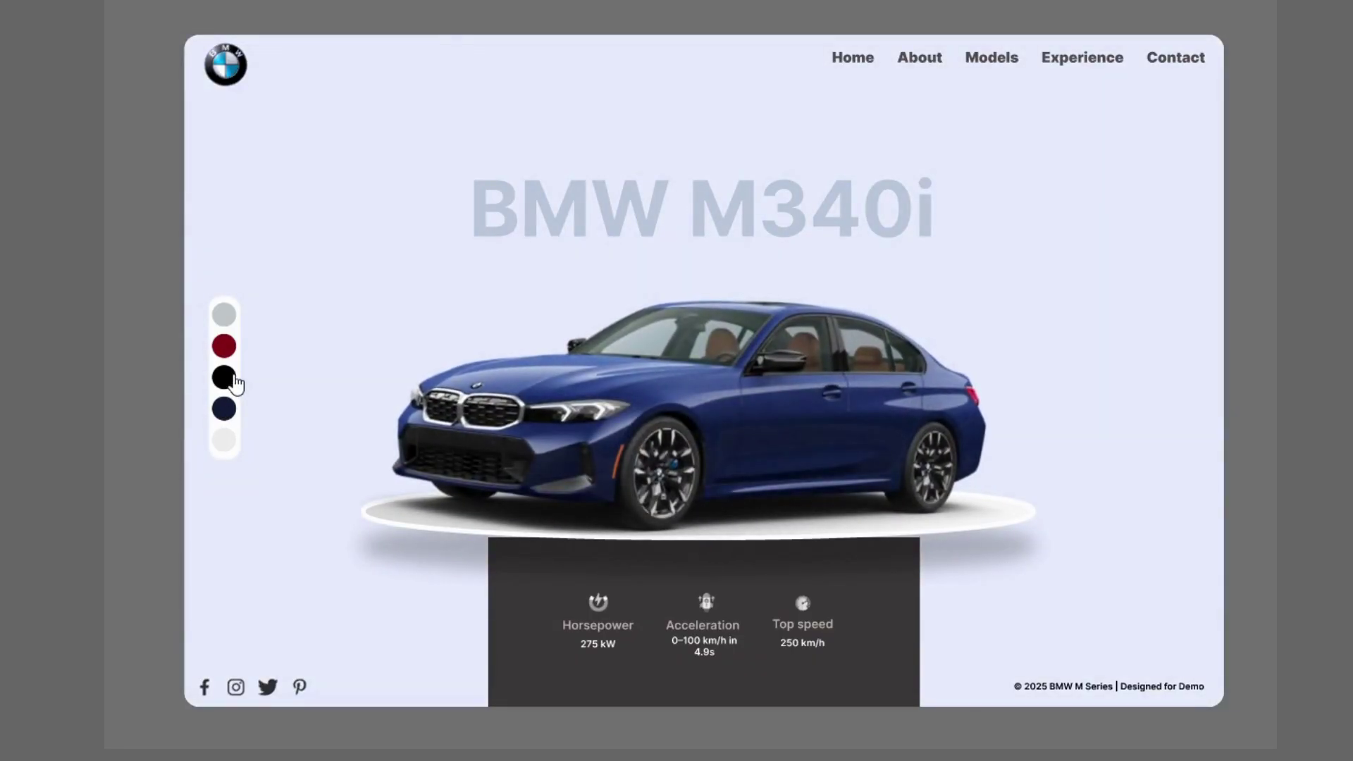
pyautogui.click(226, 382)
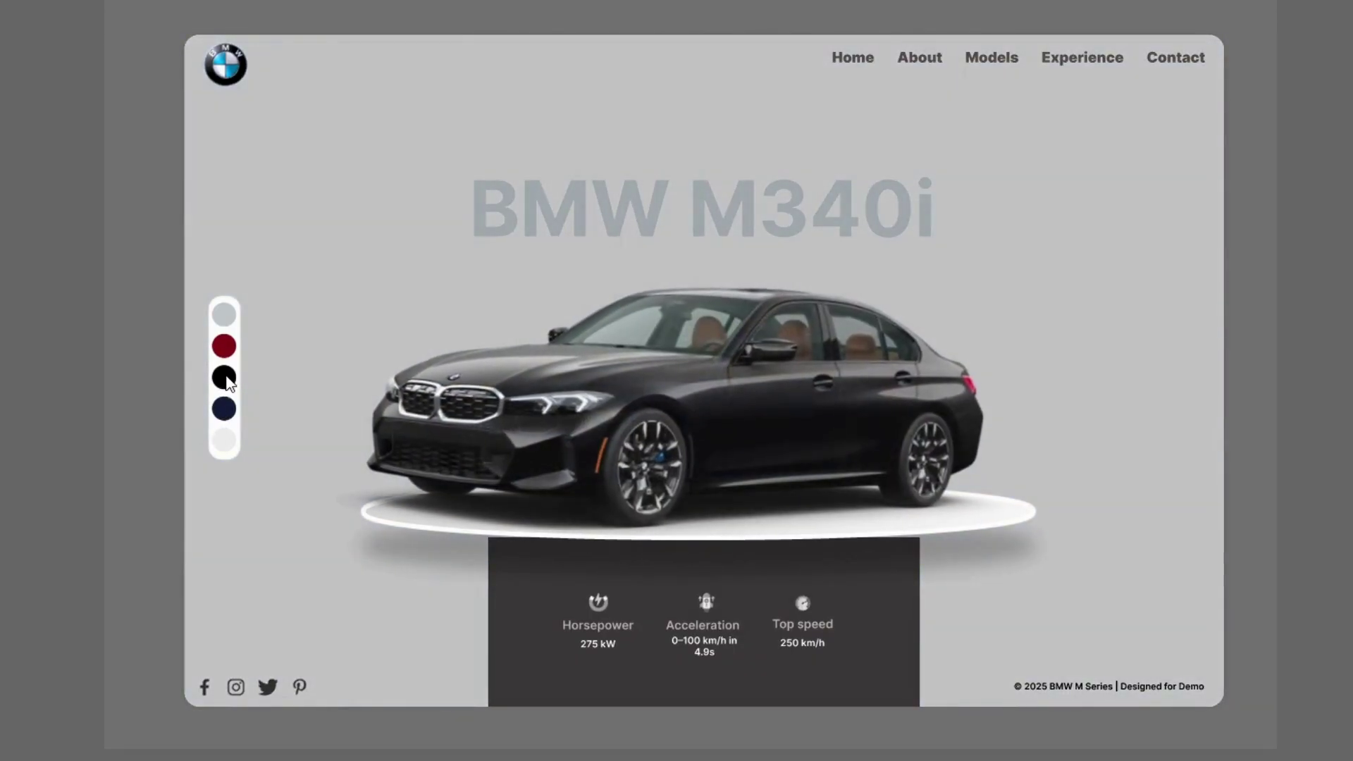
pyautogui.click(224, 349)
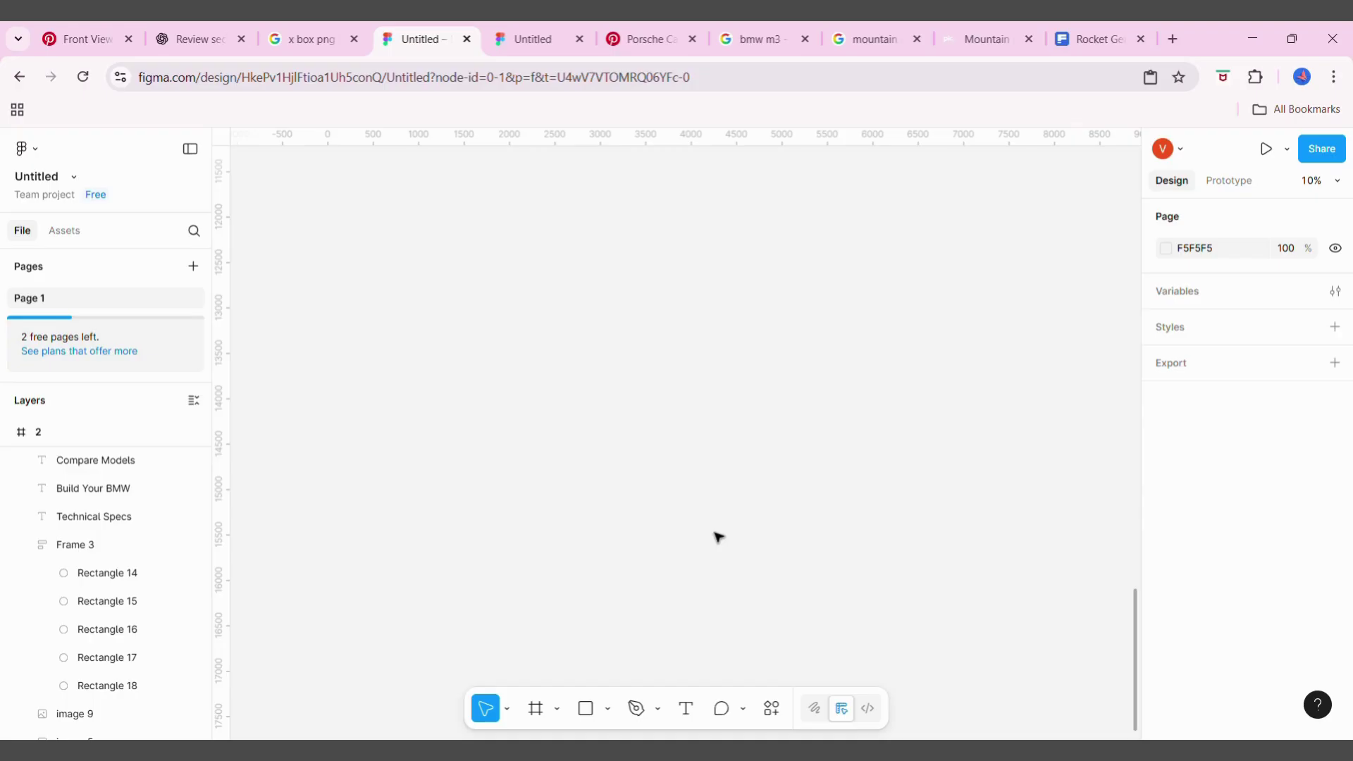
# Add a MacBook Pro 16" frame and move it up on the canvas
pyautogui.click(537, 716)
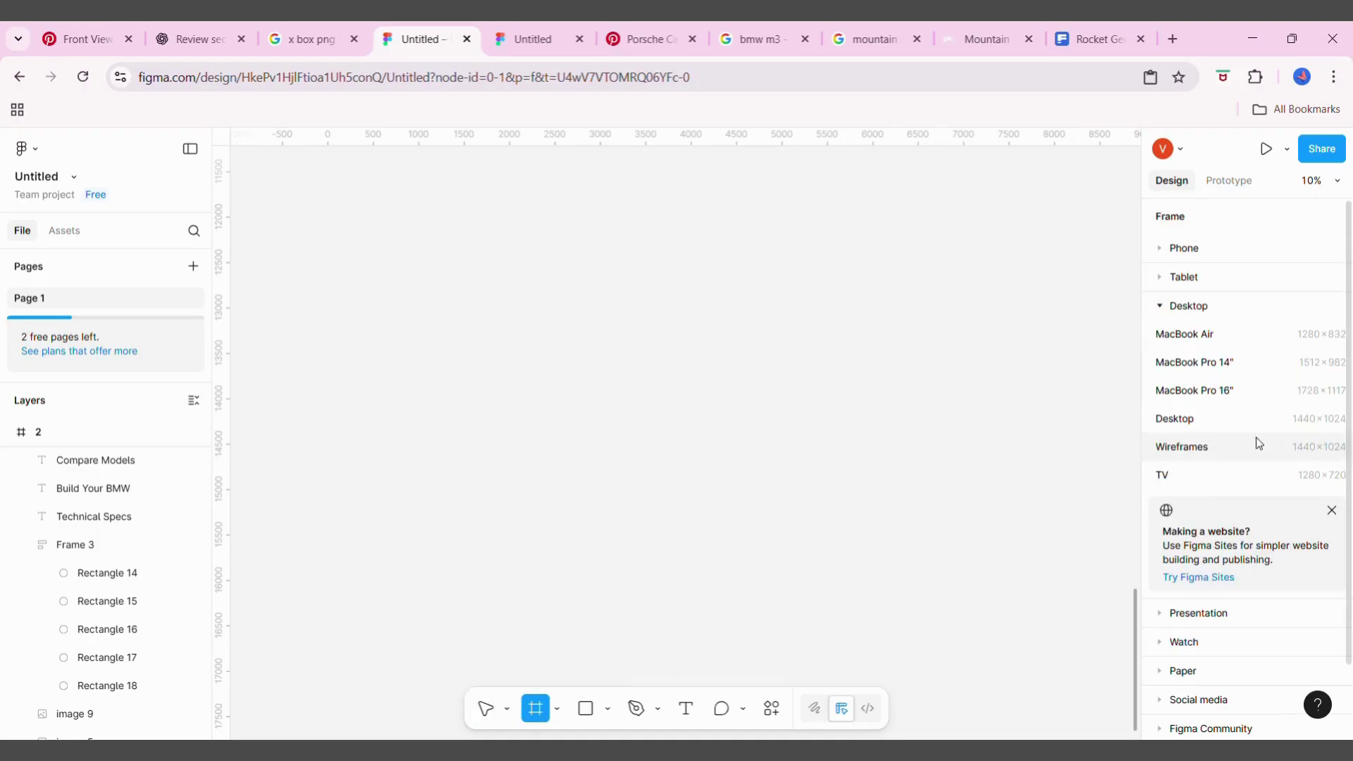
pyautogui.click(1220, 395)
pyautogui.moveTo(696, 444)
pyautogui.mouseDown()
pyautogui.moveTo(736, 229)
pyautogui.moveTo(762, 477)
pyautogui.mouseUp()
pyautogui.scroll(3, 736, 229)
# Resize the mountain road photo to 1873×1248, aligned to the frame's left edge
pyautogui.click(767, 583)
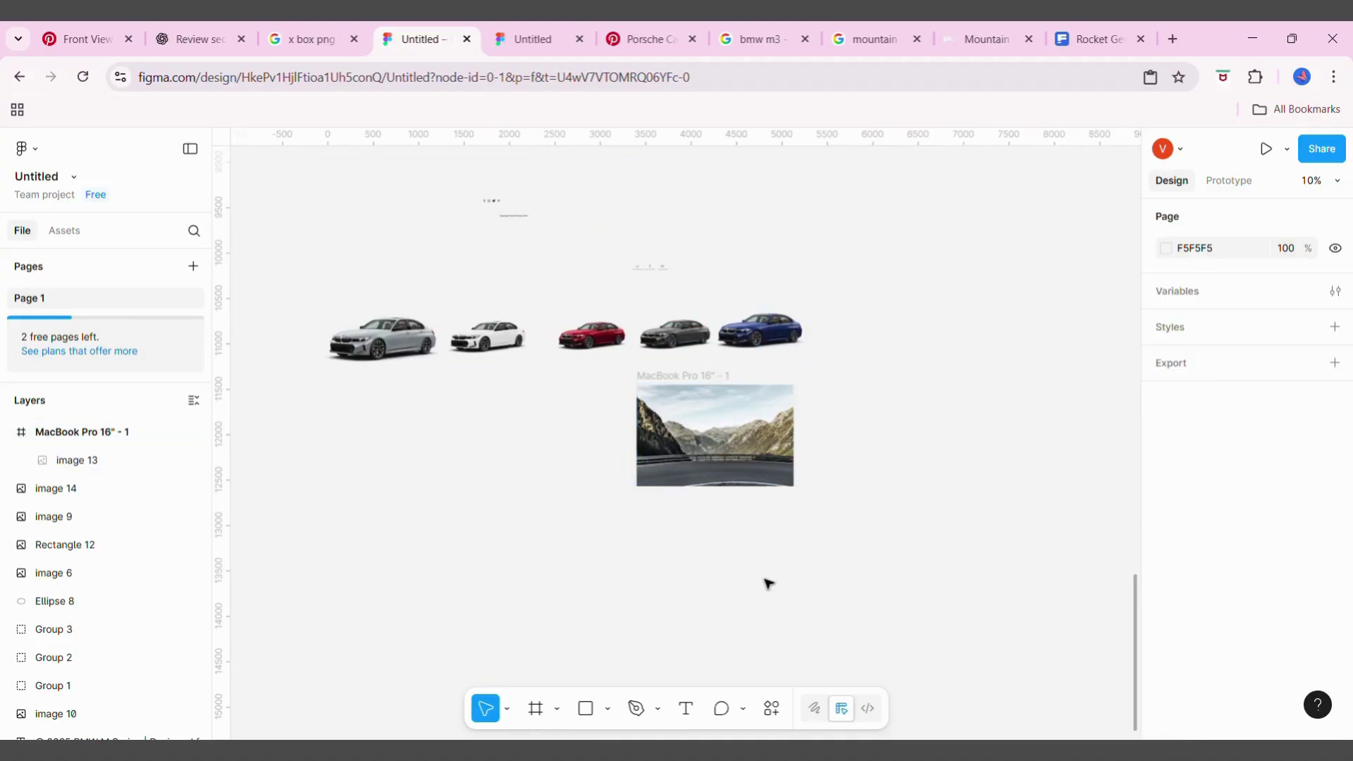
pyautogui.click(719, 443)
pyautogui.click(781, 452)
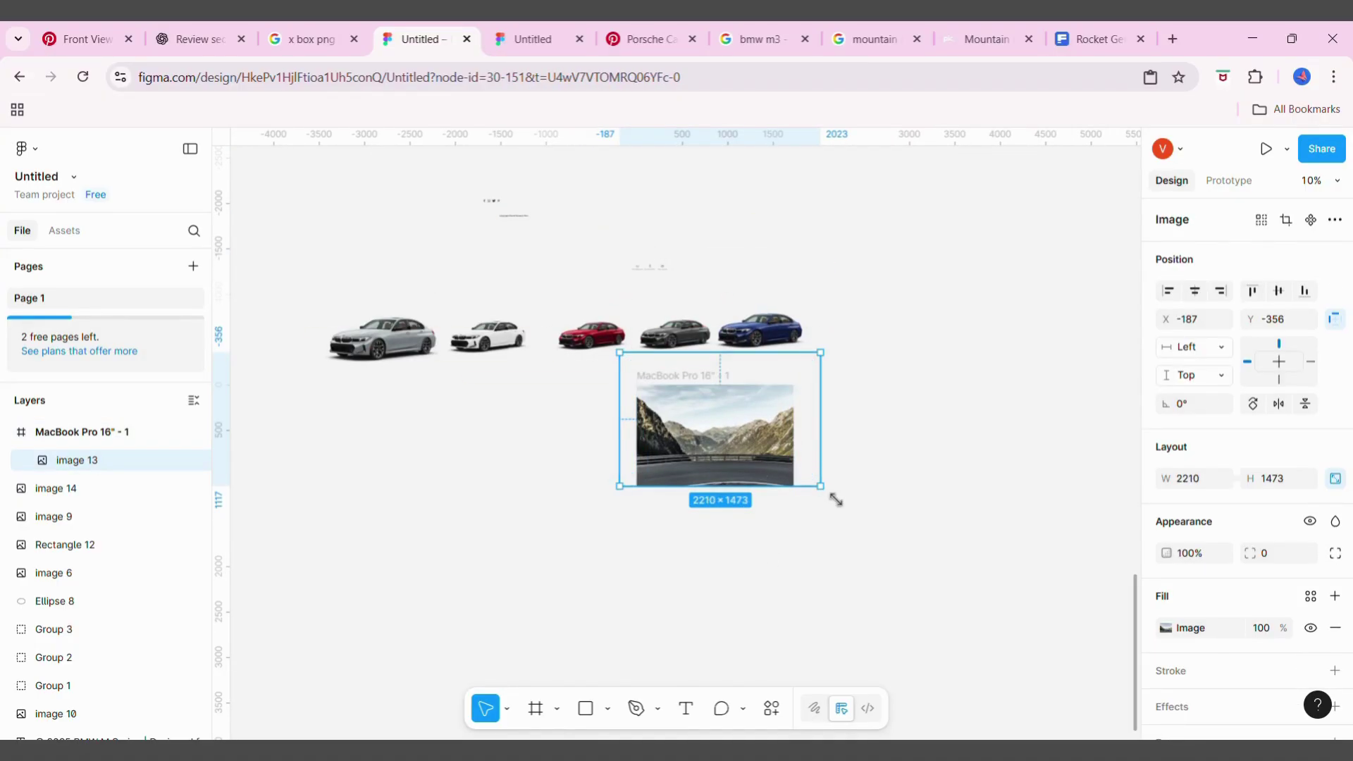
pyautogui.moveTo(836, 500); pyautogui.dragTo(765, 472)
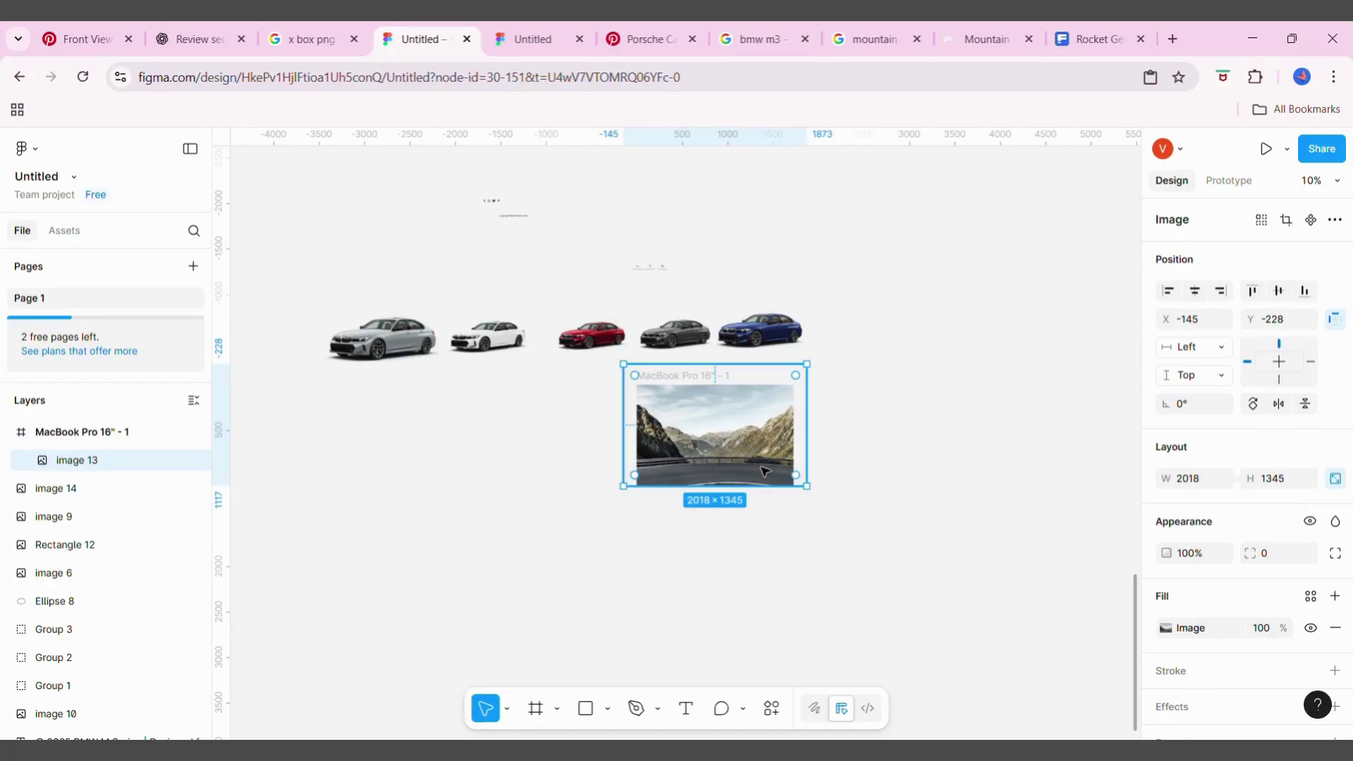
pyautogui.moveTo(637, 377); pyautogui.dragTo(642, 388)
pyautogui.click(781, 540)
pyautogui.scroll(1, 779, 543)
# Draw a rectangle over the frame's right part and slant its left edge
pyautogui.scroll(3, 775, 543)
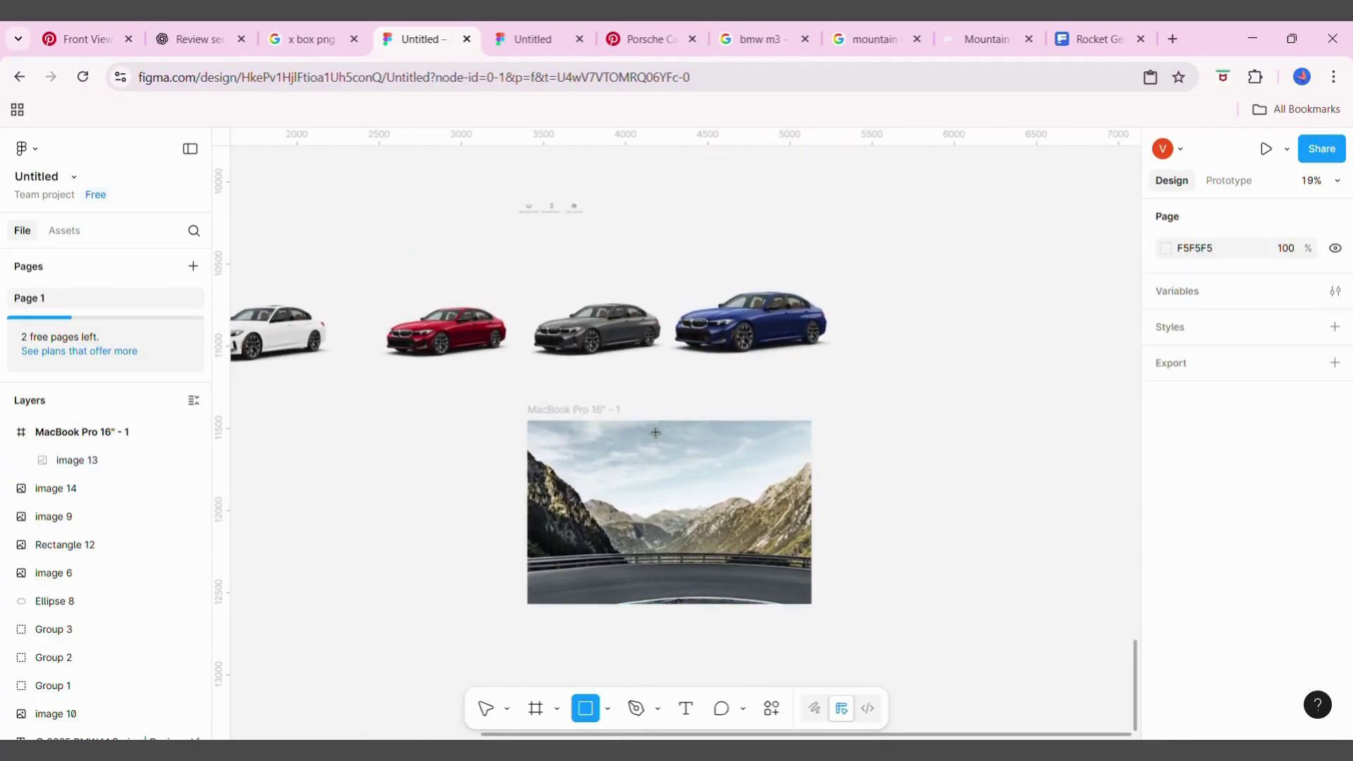
pyautogui.moveTo(646, 421); pyautogui.dragTo(811, 604)
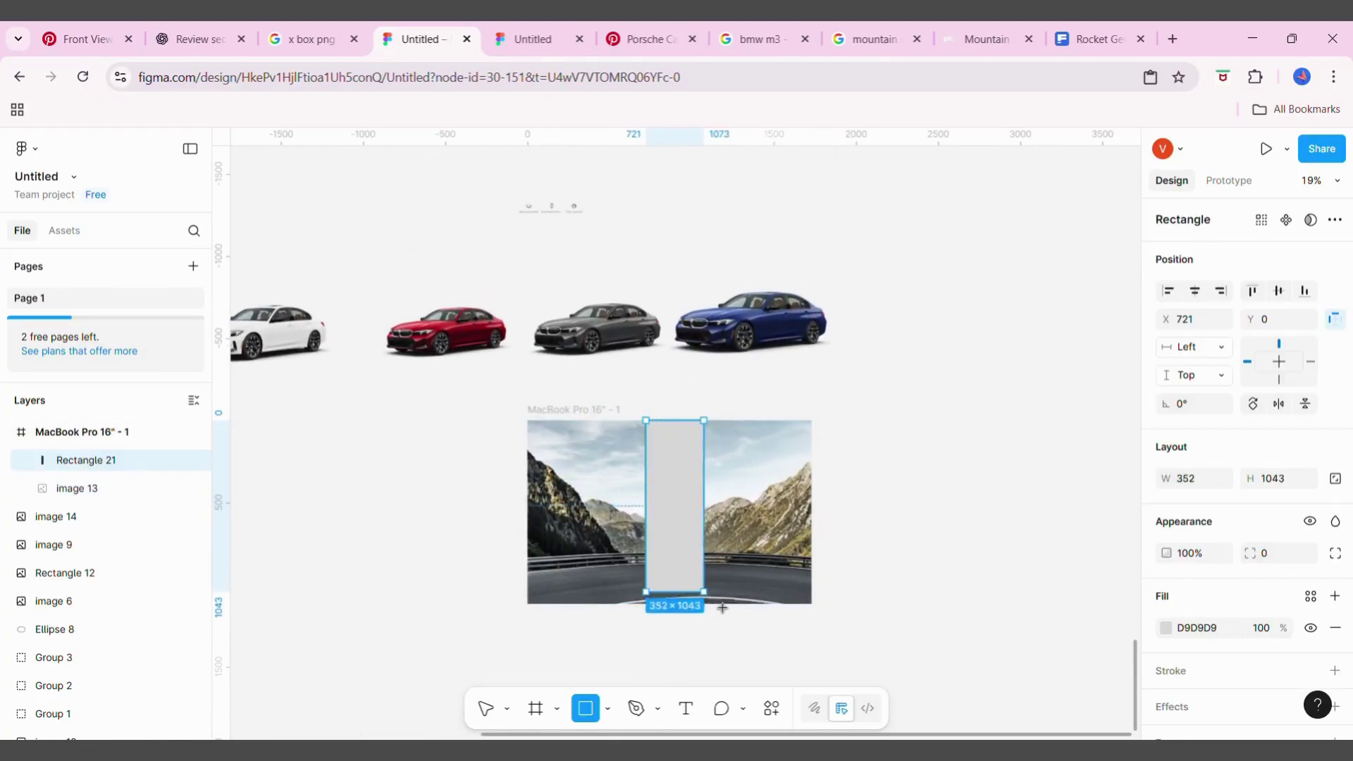
pyautogui.doubleClick(688, 544)
pyautogui.moveTo(646, 604); pyautogui.dragTo(639, 604)
pyautogui.moveTo(646, 421); pyautogui.dragTo(657, 421)
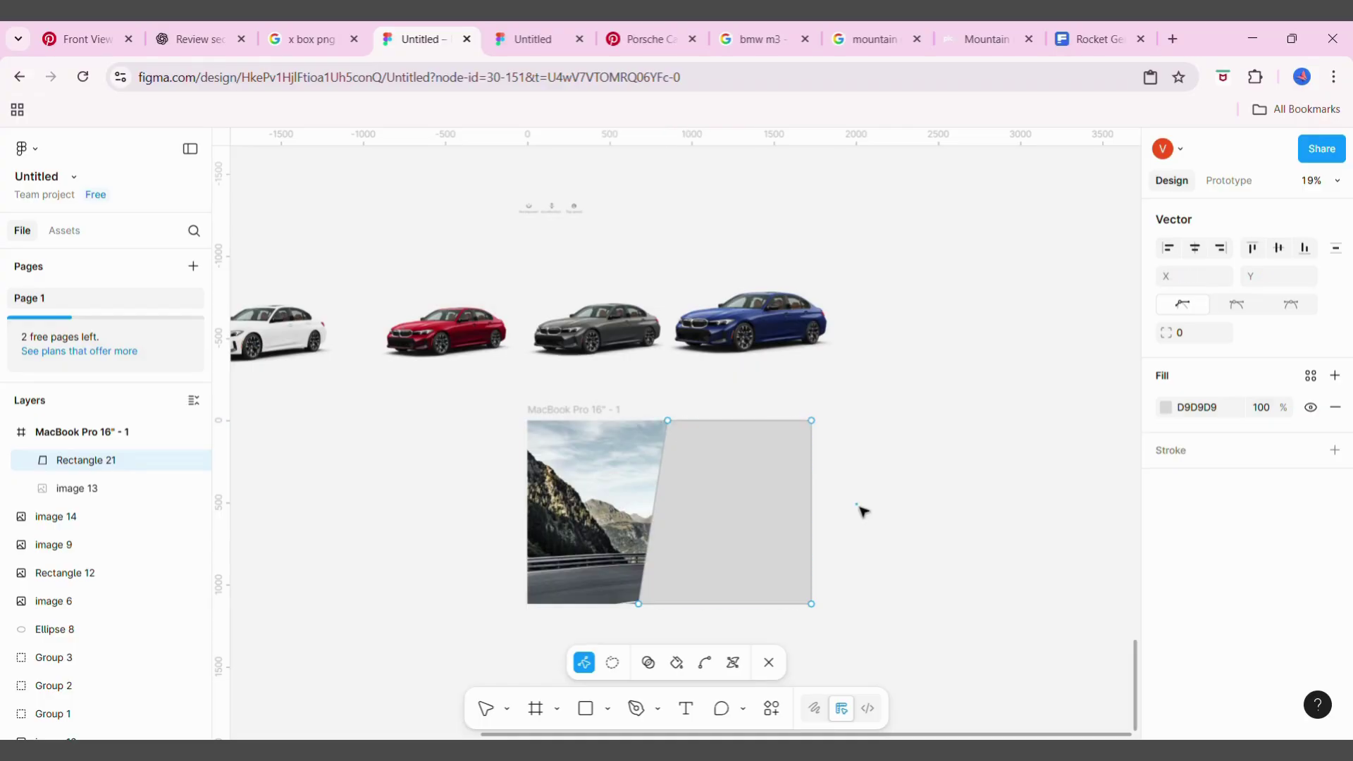
pyautogui.press('Escape')
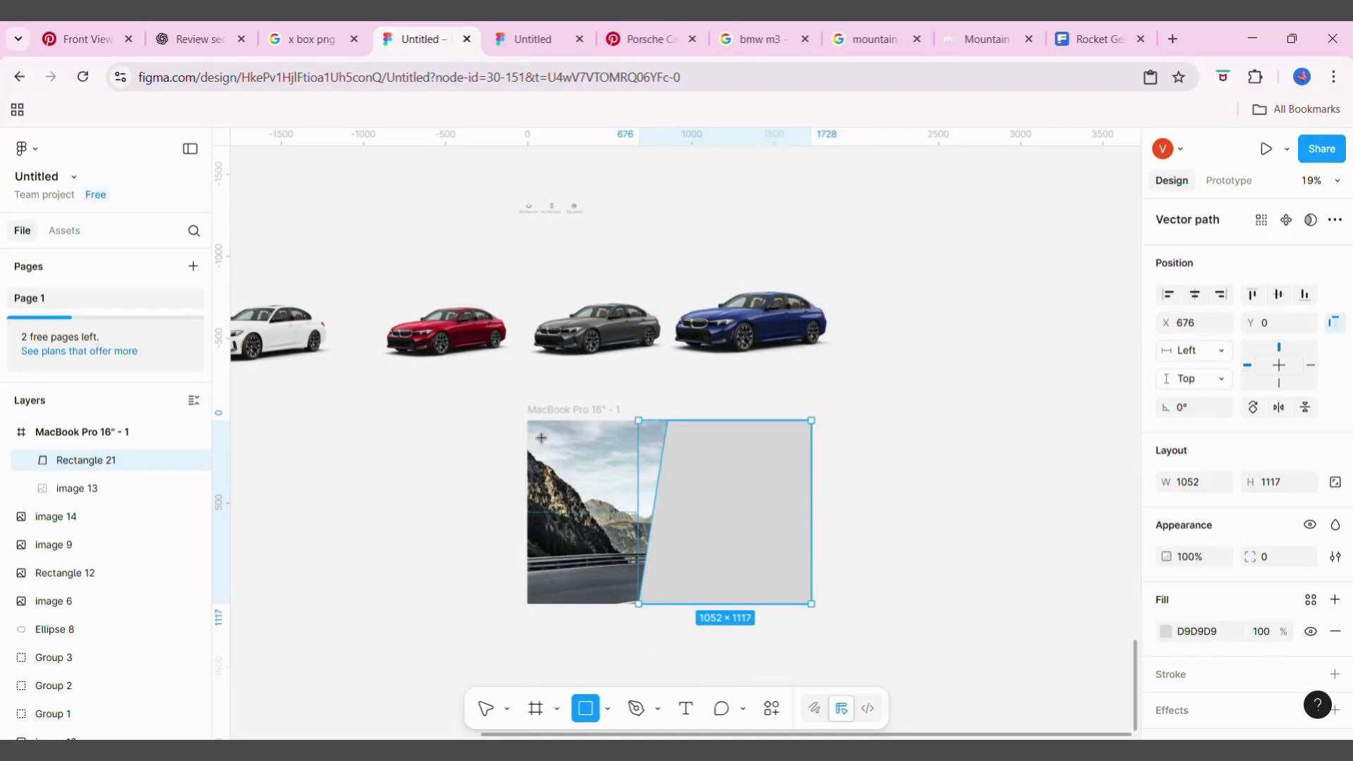
# Draw a narrow rectangle along the frame's left edge and slant it
pyautogui.moveTo(527, 421); pyautogui.dragTo(585, 604)
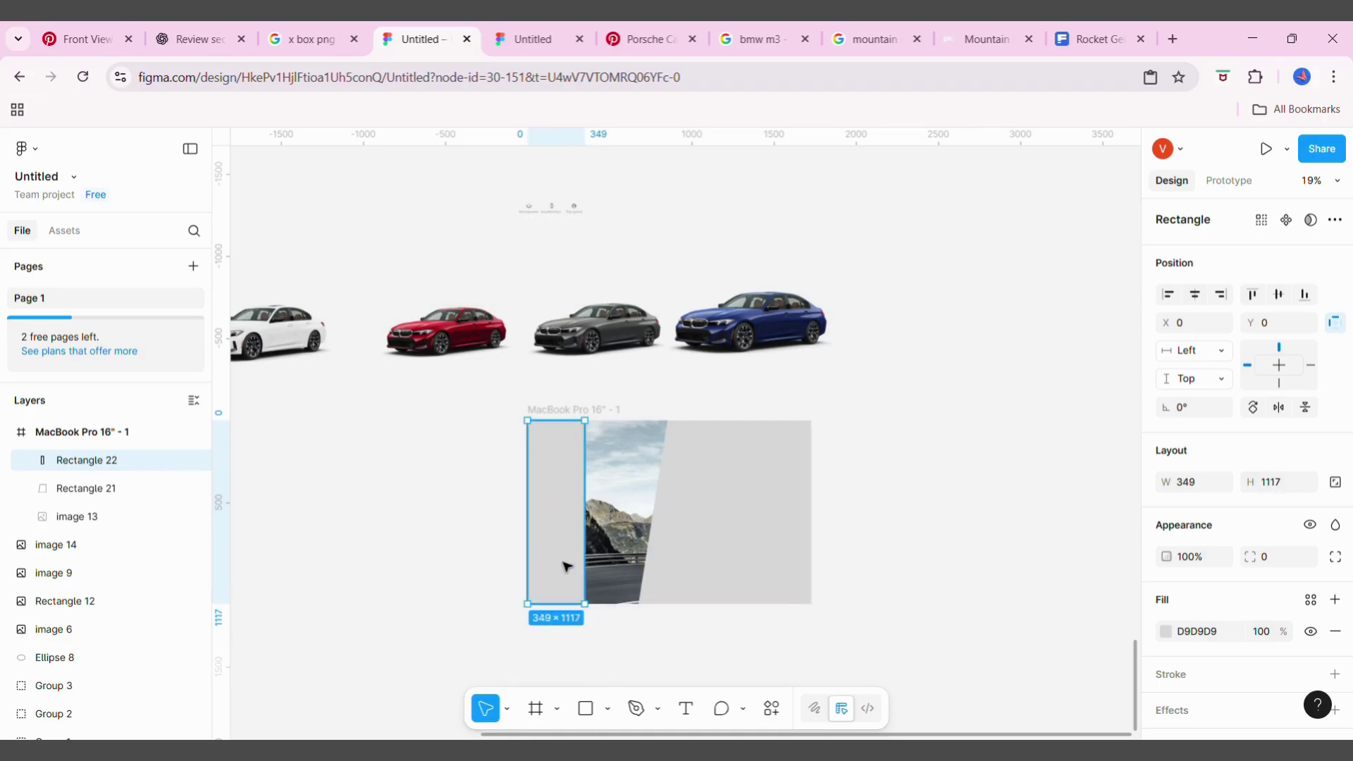
pyautogui.doubleClick(566, 566)
pyautogui.click(586, 421)
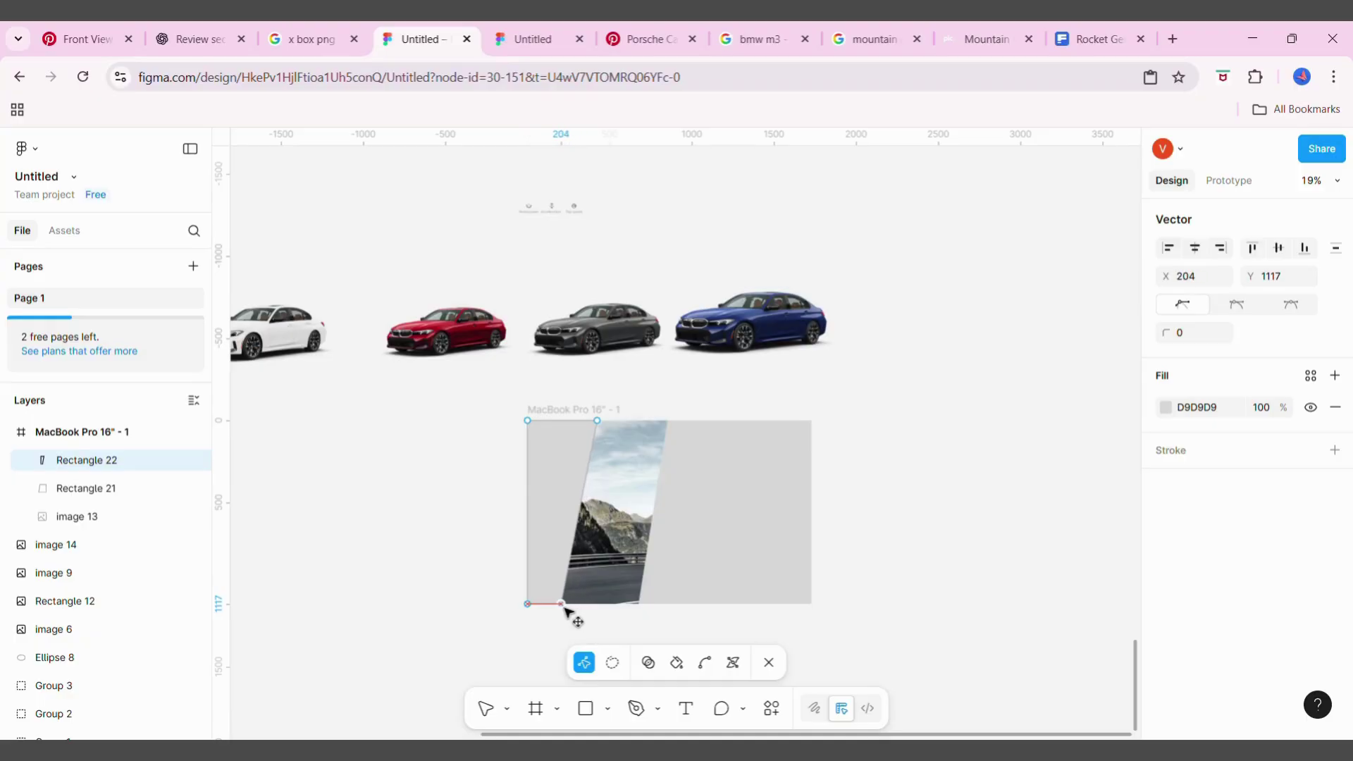
pyautogui.press('Escape')
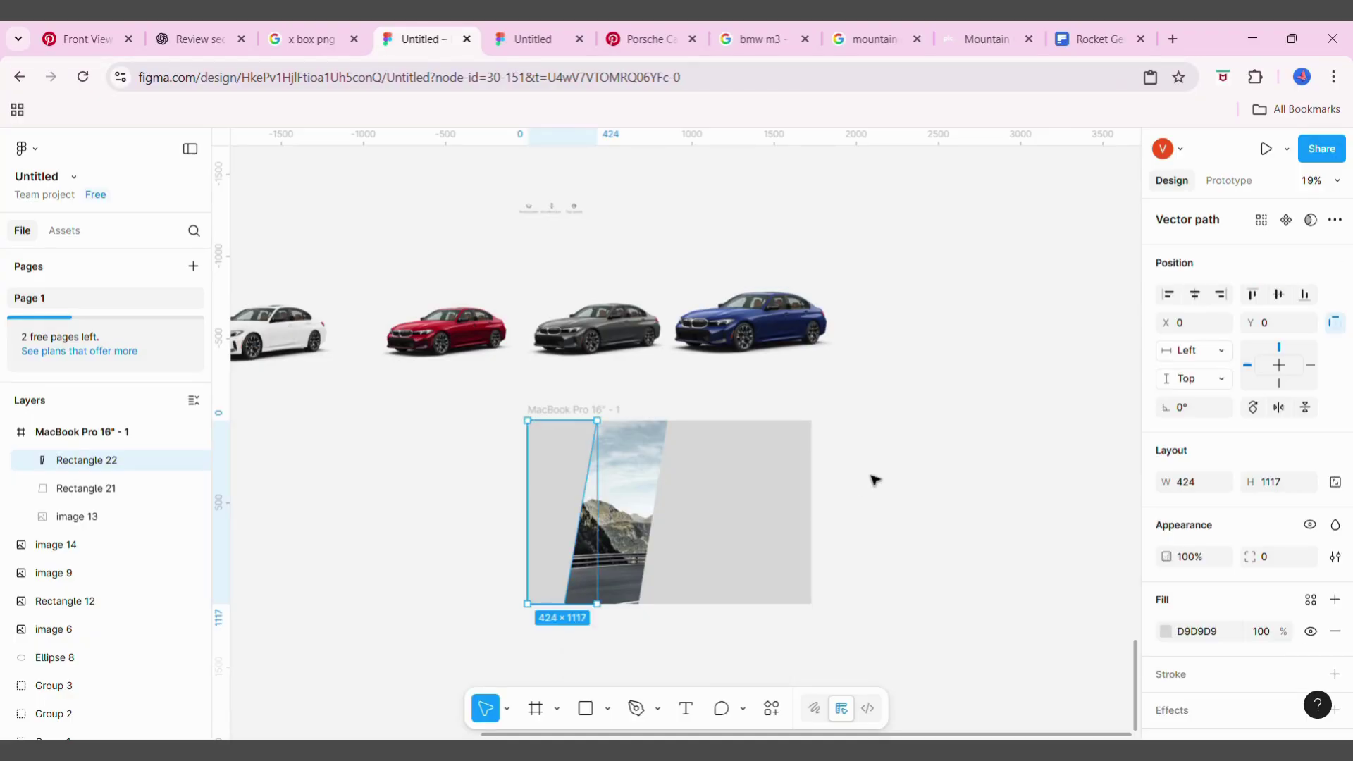
# Fill both slanted panels with B7C7D1 and bring the silver car image into the frame
pyautogui.click(873, 477)
pyautogui.click(575, 410)
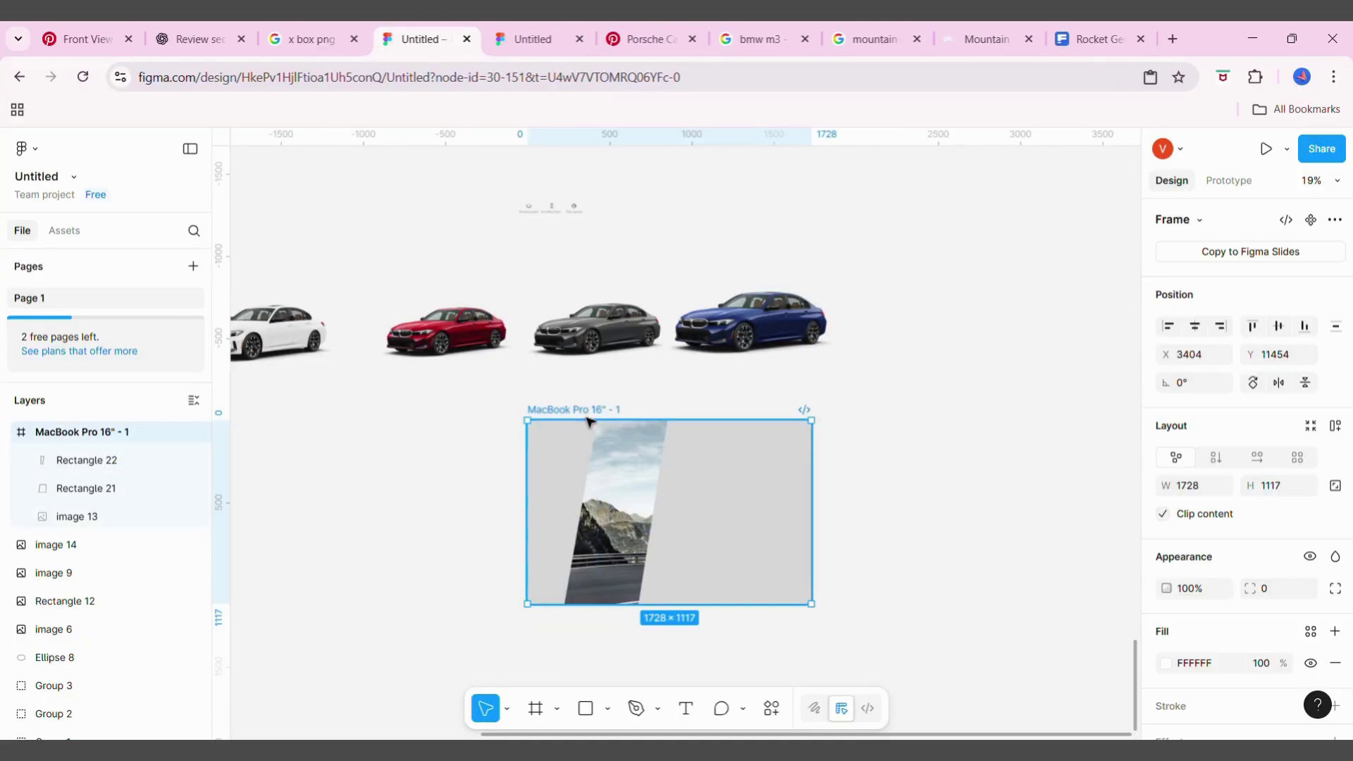
pyautogui.click(755, 492)
pyautogui.keyDown('shift'); pyautogui.click(531, 513); pyautogui.keyUp('shift')
pyautogui.click(1167, 656)
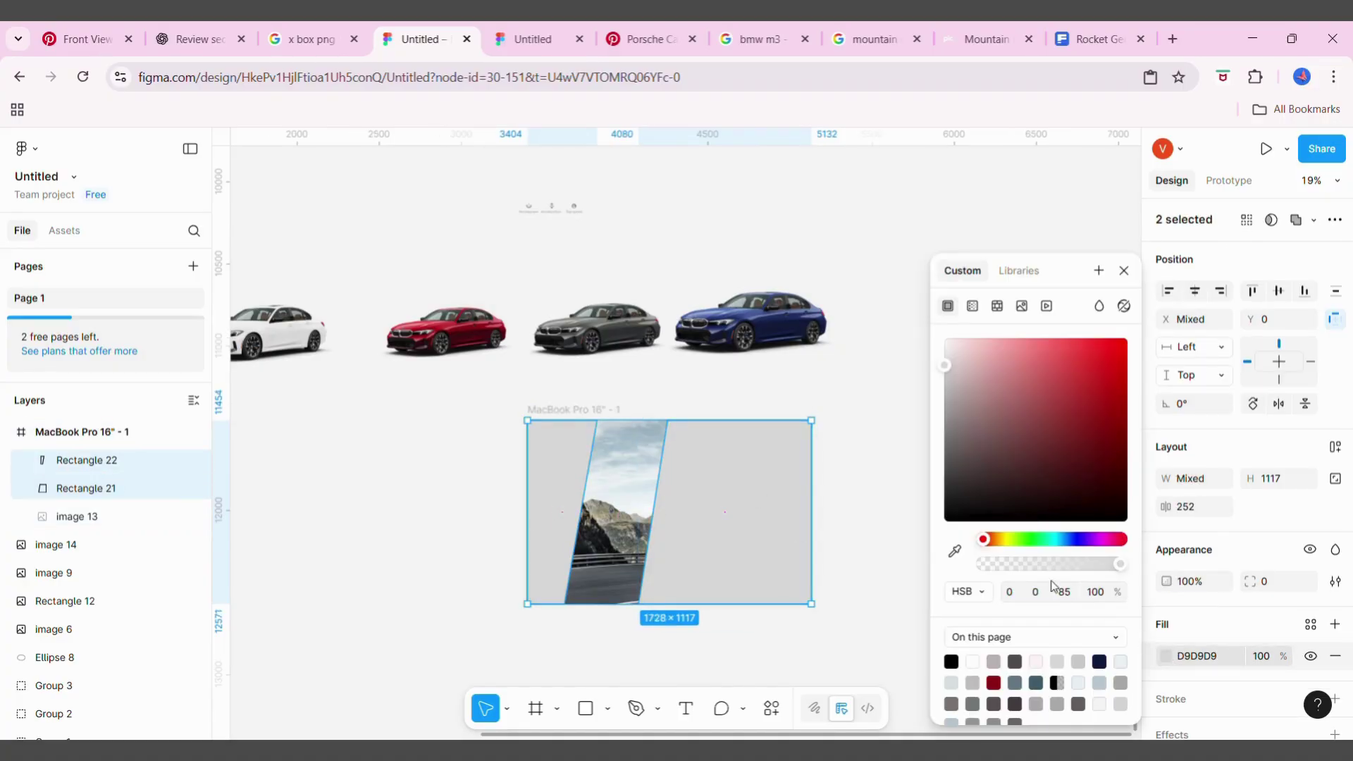
pyautogui.click(1111, 698)
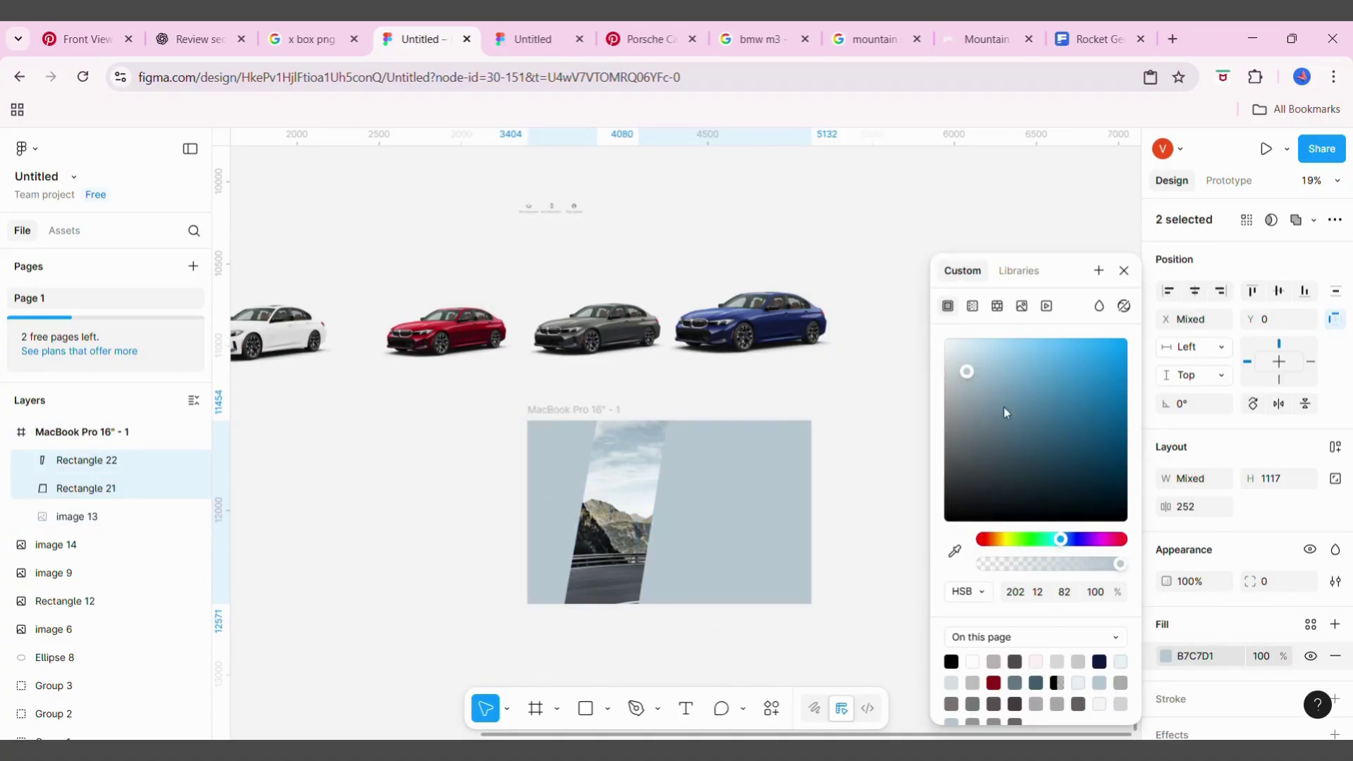
pyautogui.click(1122, 277)
pyautogui.click(514, 547)
pyautogui.hscroll(-3, 513, 547)
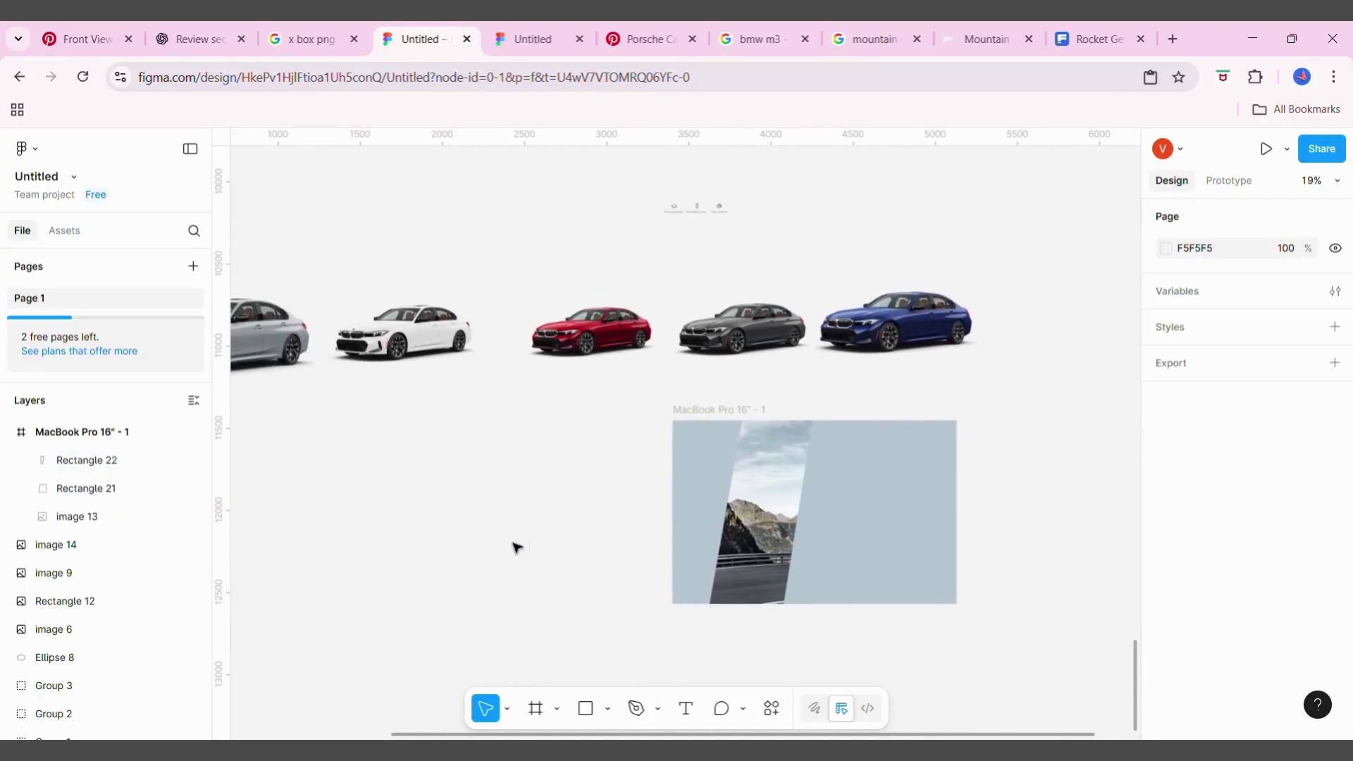
pyautogui.moveTo(471, 354)
pyautogui.mouseDown()
pyautogui.moveTo(595, 442)
pyautogui.moveTo(914, 523)
pyautogui.mouseUp()
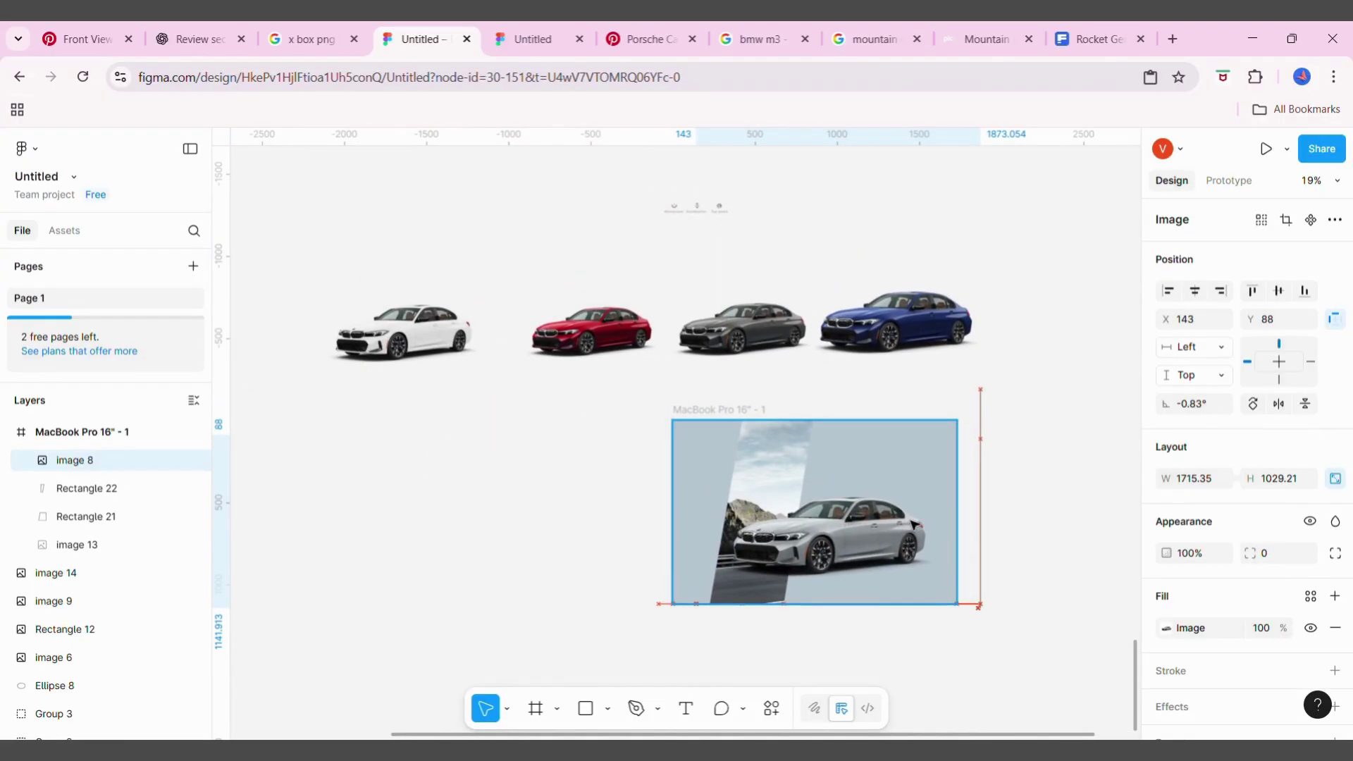
# Scale down the silver car and place the social icons near the frame's bottom
pyautogui.press('-')
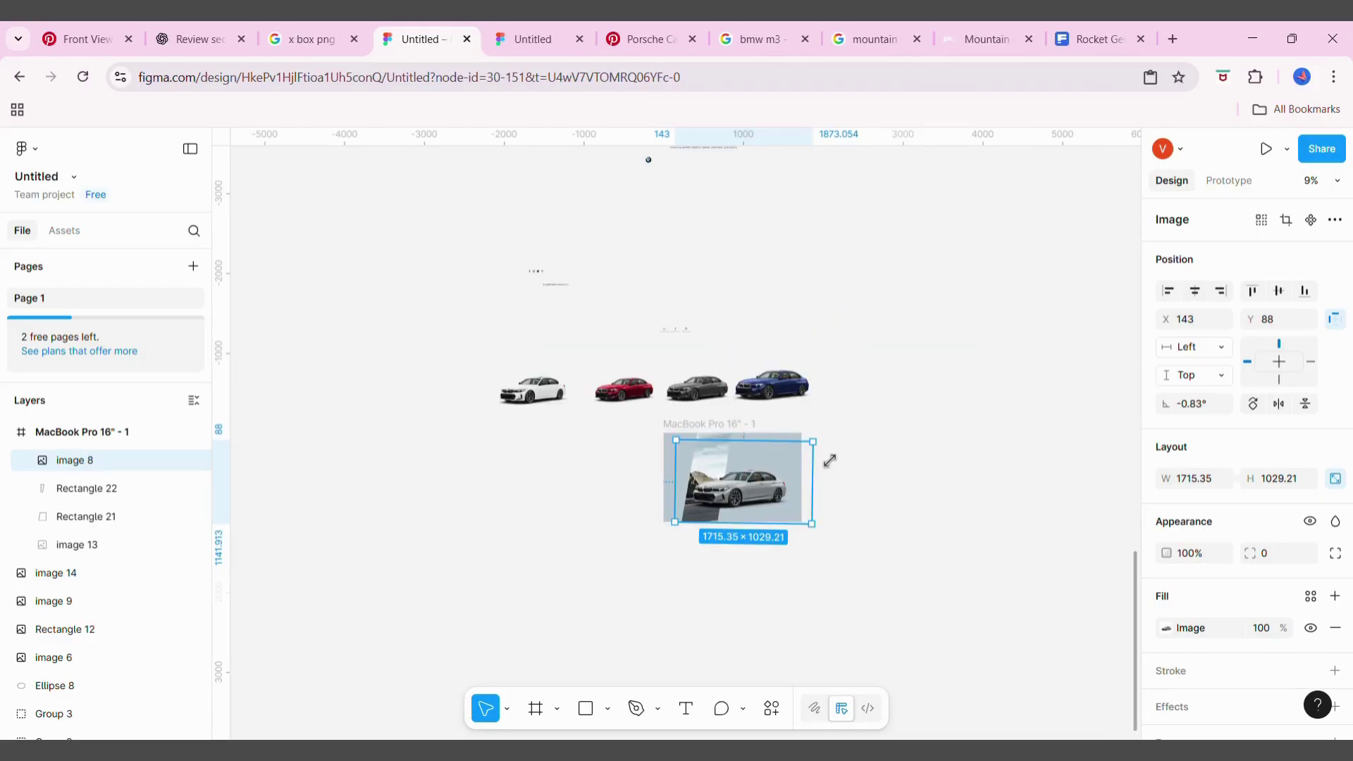
pyautogui.moveTo(829, 460); pyautogui.dragTo(743, 498)
pyautogui.click(725, 592)
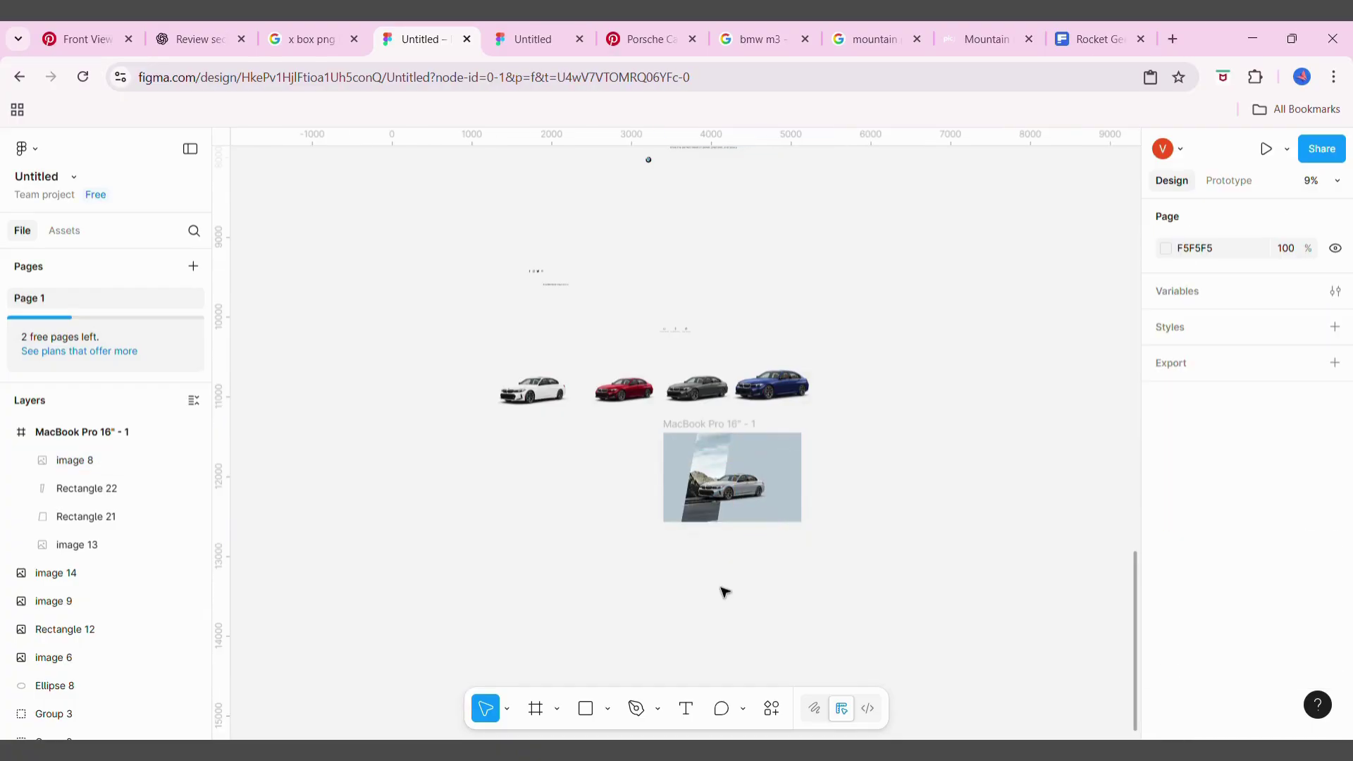
pyautogui.moveTo(551, 276); pyautogui.dragTo(906, 534)
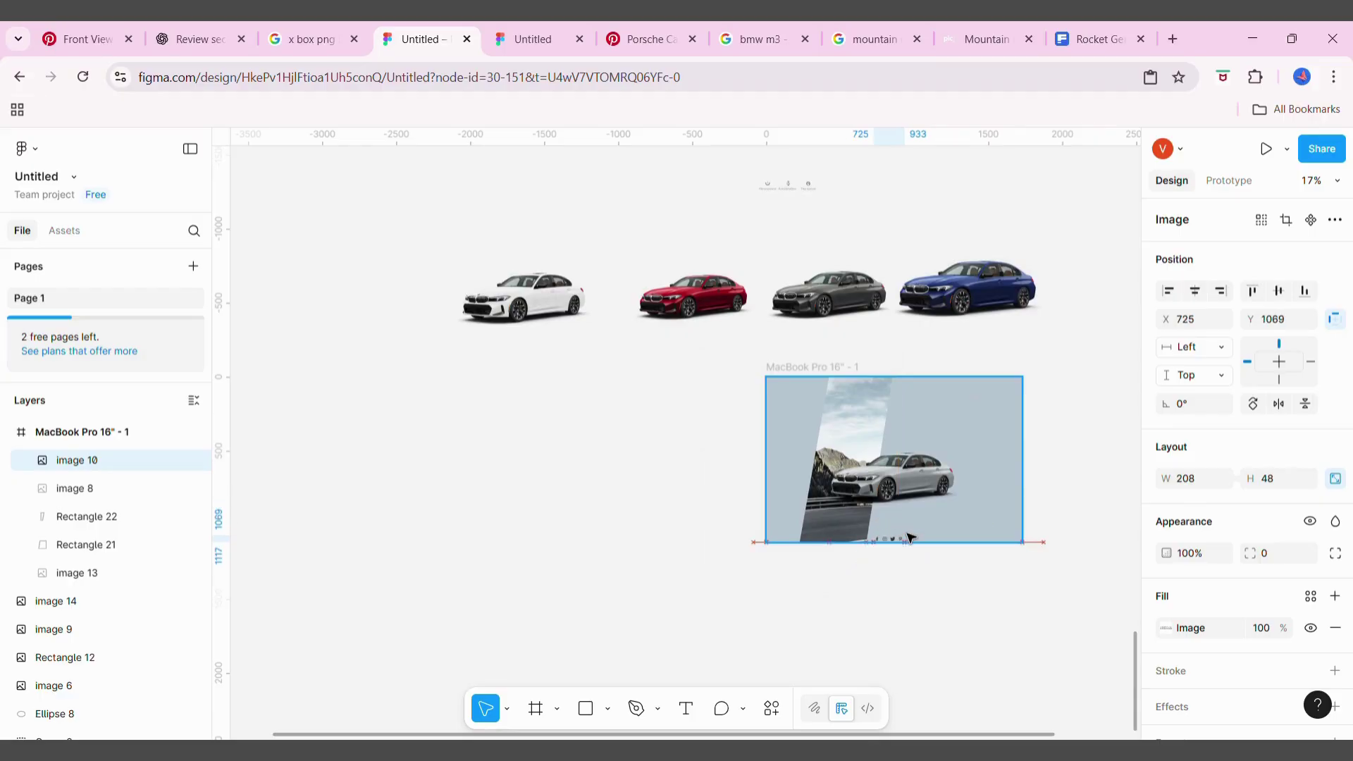
pyautogui.moveTo(910, 537); pyautogui.dragTo(903, 532)
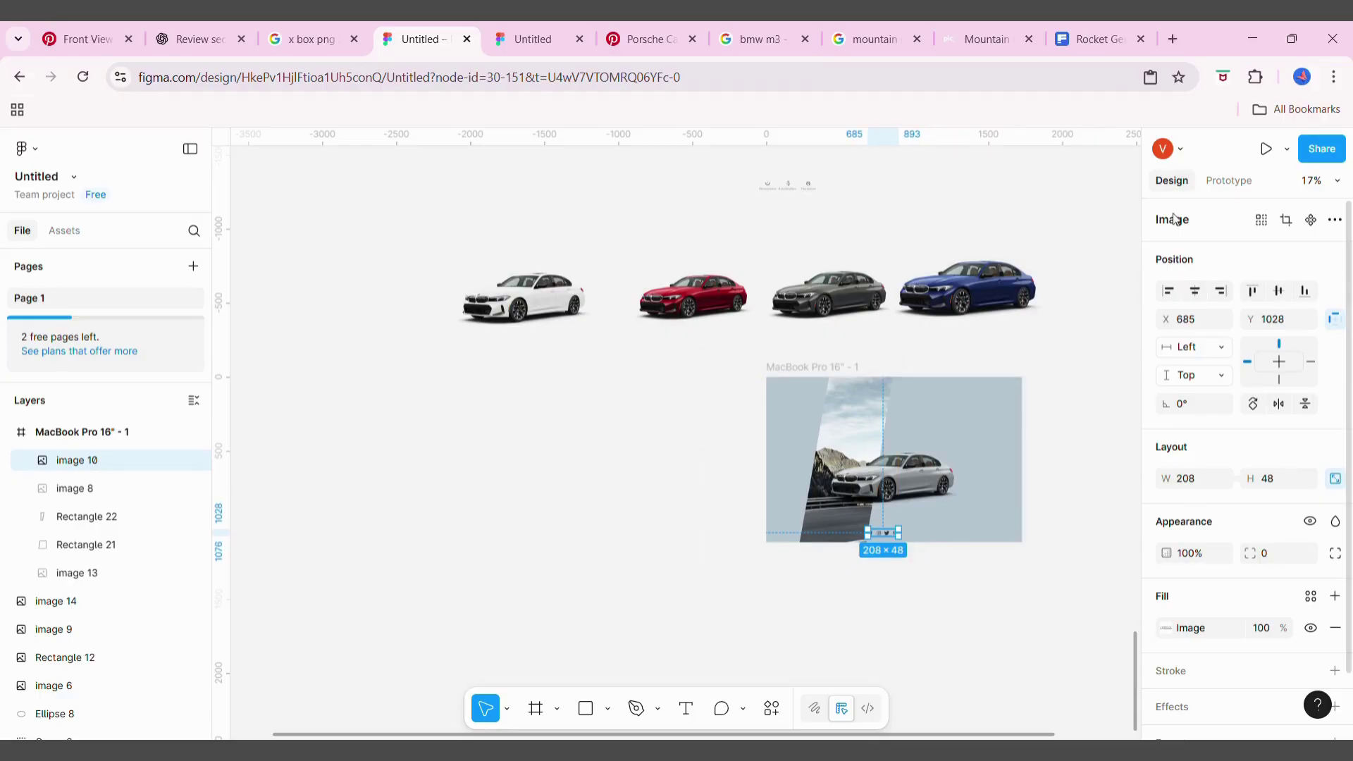
pyautogui.click(908, 585)
pyautogui.hscroll(3, 906, 601)
# Move the Horsepower, Acceleration and Top speed groups in as an auto-layout row
pyautogui.moveTo(634, 165)
pyautogui.mouseDown()
pyautogui.moveTo(712, 211)
pyautogui.moveTo(728, 530)
pyautogui.mouseUp()
pyautogui.keyDown('ctrl'); pyautogui.scroll(5, 731, 541); pyautogui.keyUp('ctrl')
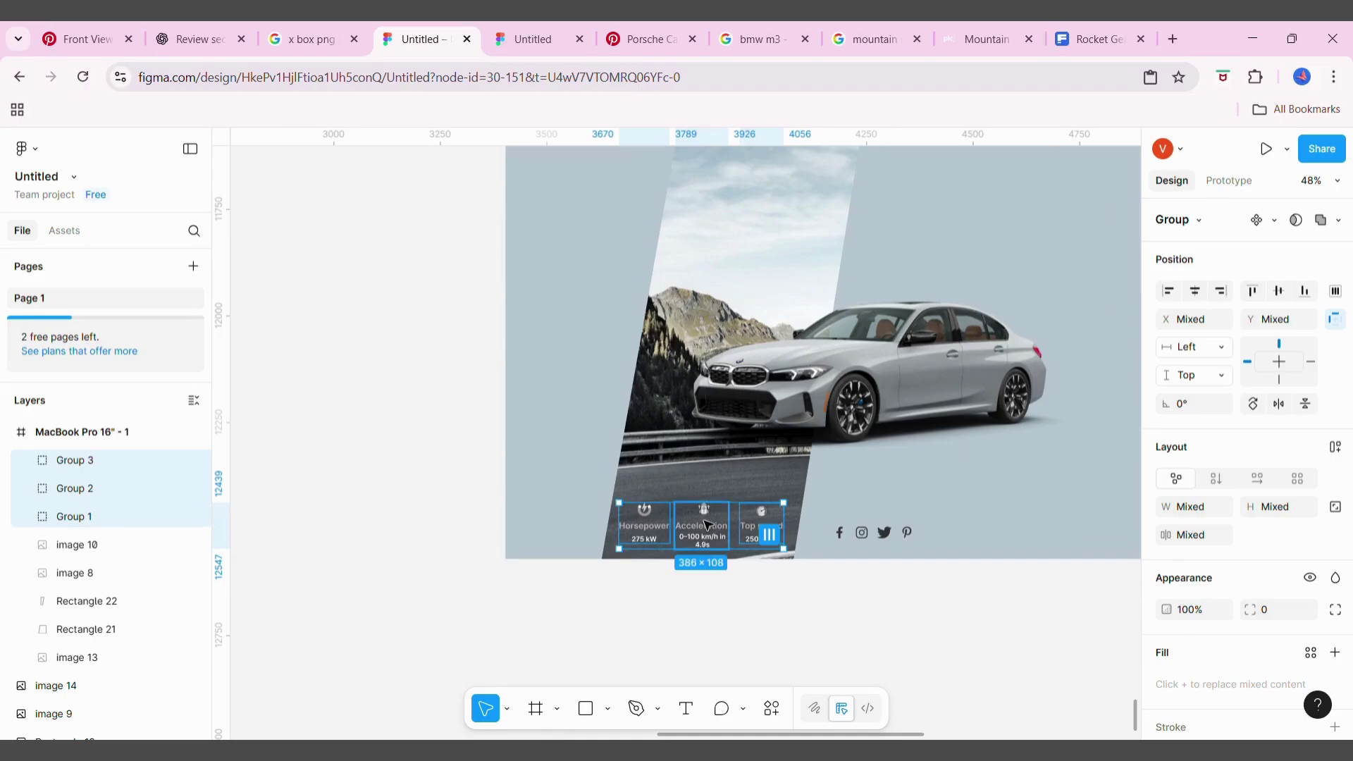
pyautogui.hotkey('shift', 'a')
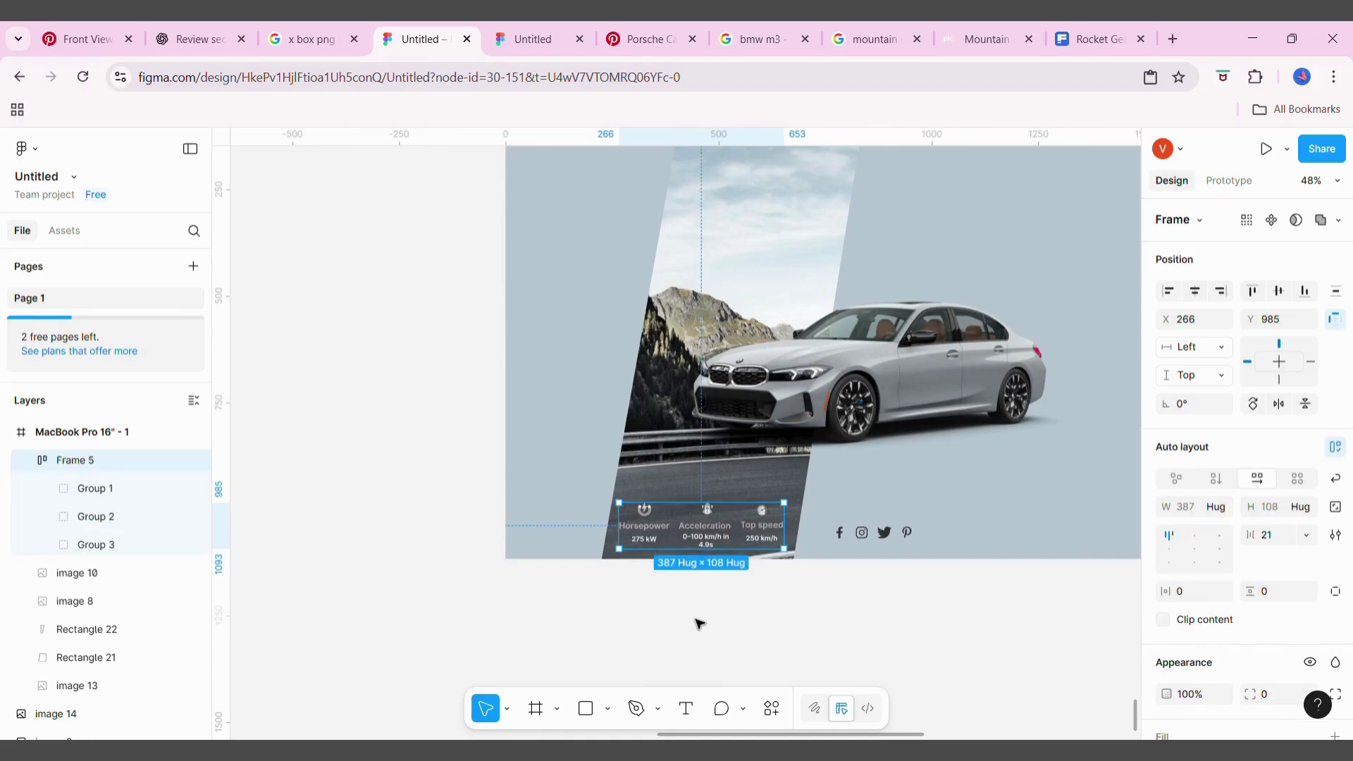
pyautogui.keyDown('ctrl'); pyautogui.scroll(-3, 705, 637); pyautogui.keyUp('ctrl')
# Nudge the spec stats row slightly up and the silver car slightly lower
pyautogui.click(701, 635)
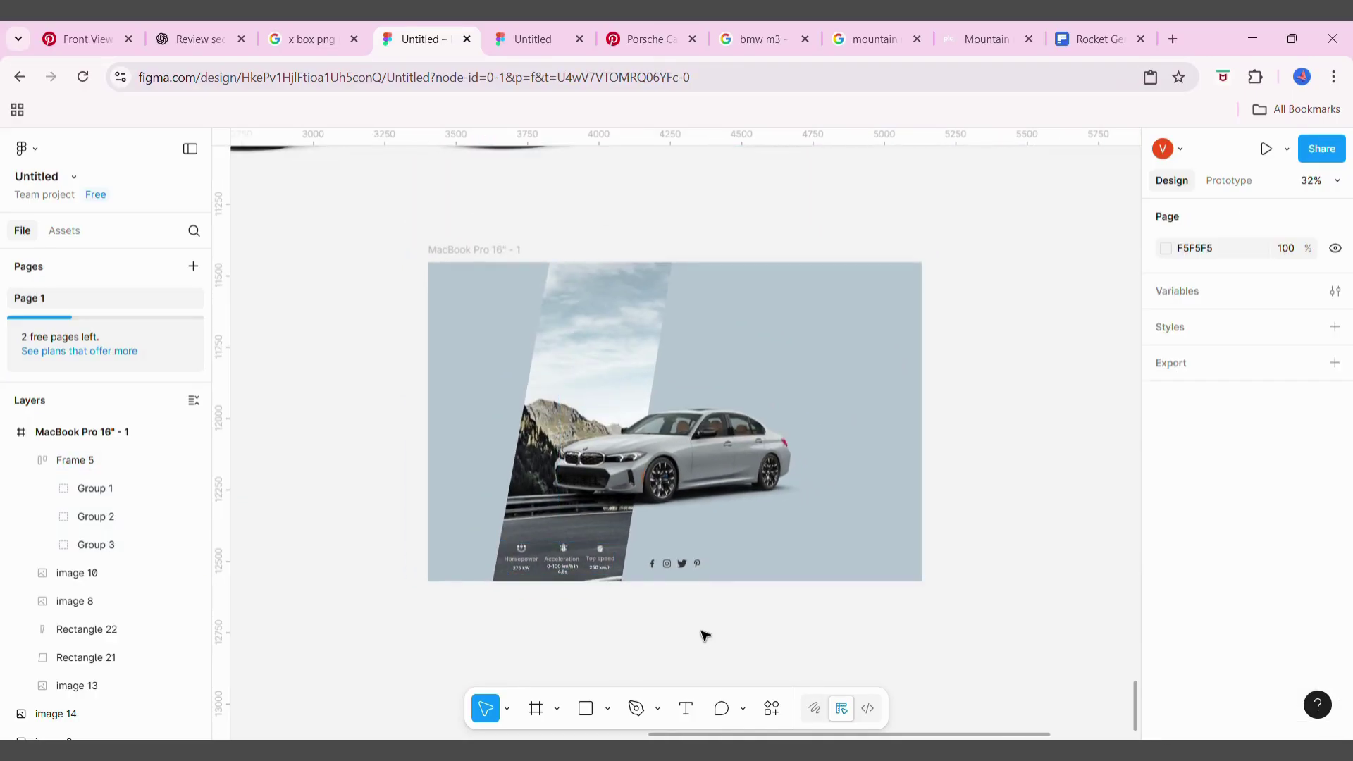
pyautogui.scroll(1, 626, 613)
pyautogui.click(568, 597)
pyautogui.moveTo(568, 597); pyautogui.dragTo(568, 595)
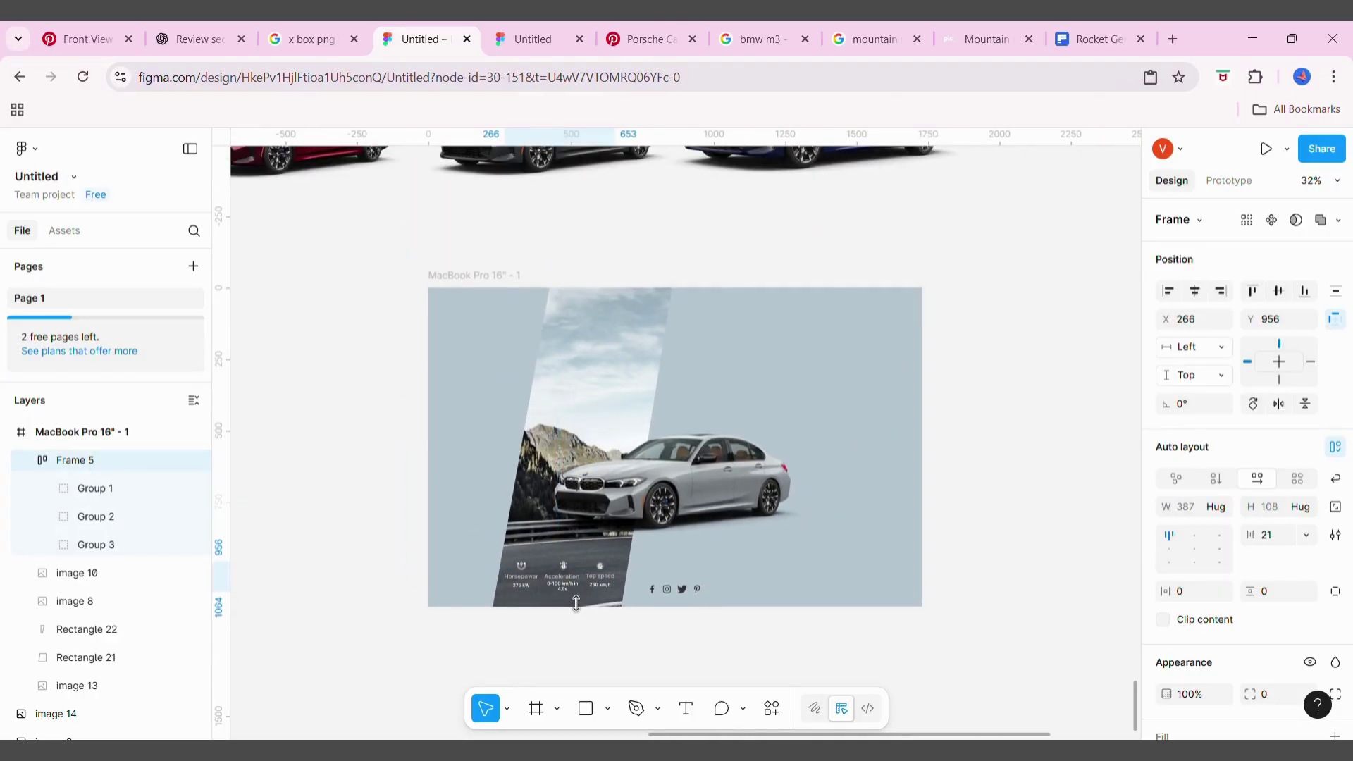
pyautogui.click(571, 663)
pyautogui.scroll(2, 571, 663)
pyautogui.hscroll(2, 571, 662)
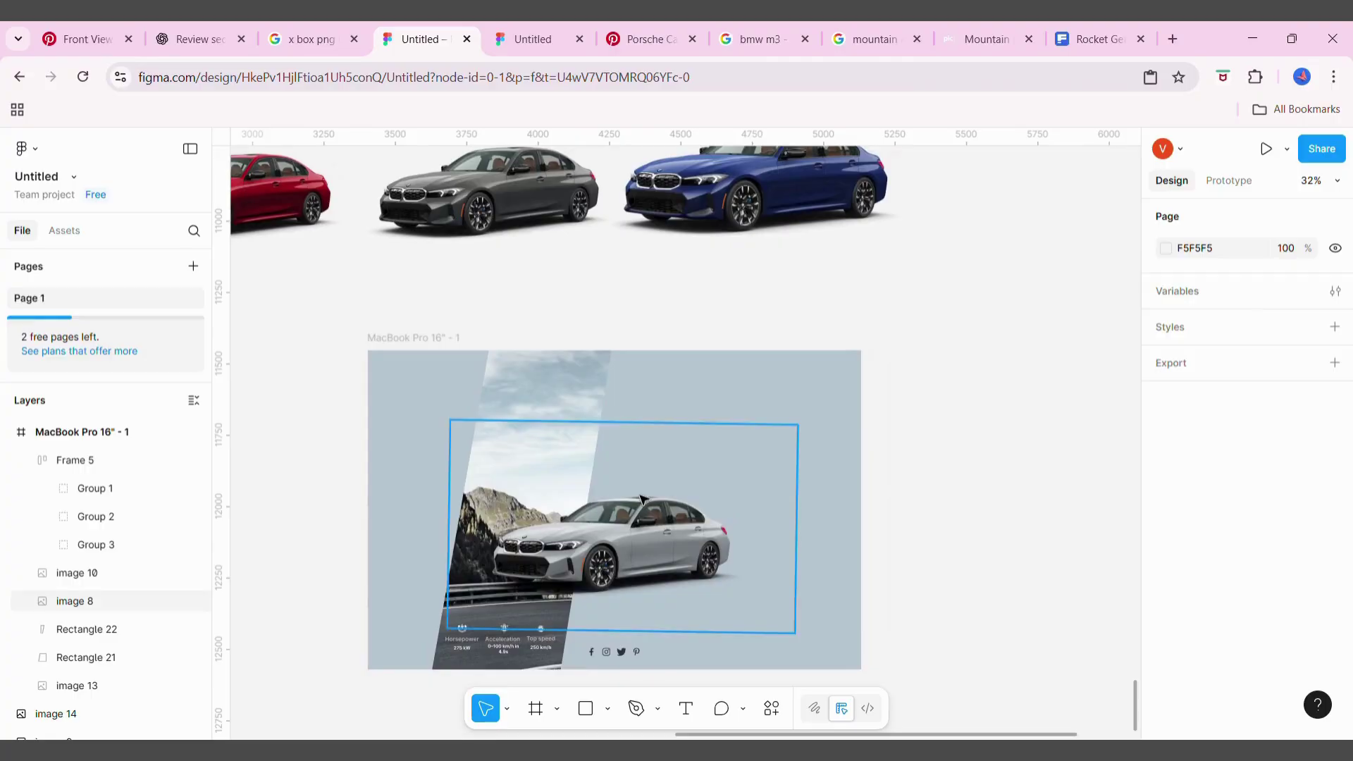
pyautogui.moveTo(641, 501); pyautogui.dragTo(648, 525)
pyautogui.keyDown('ctrl'); pyautogui.scroll(-2, 647, 523); pyautogui.keyUp('ctrl')
pyautogui.scroll(1, 647, 523)
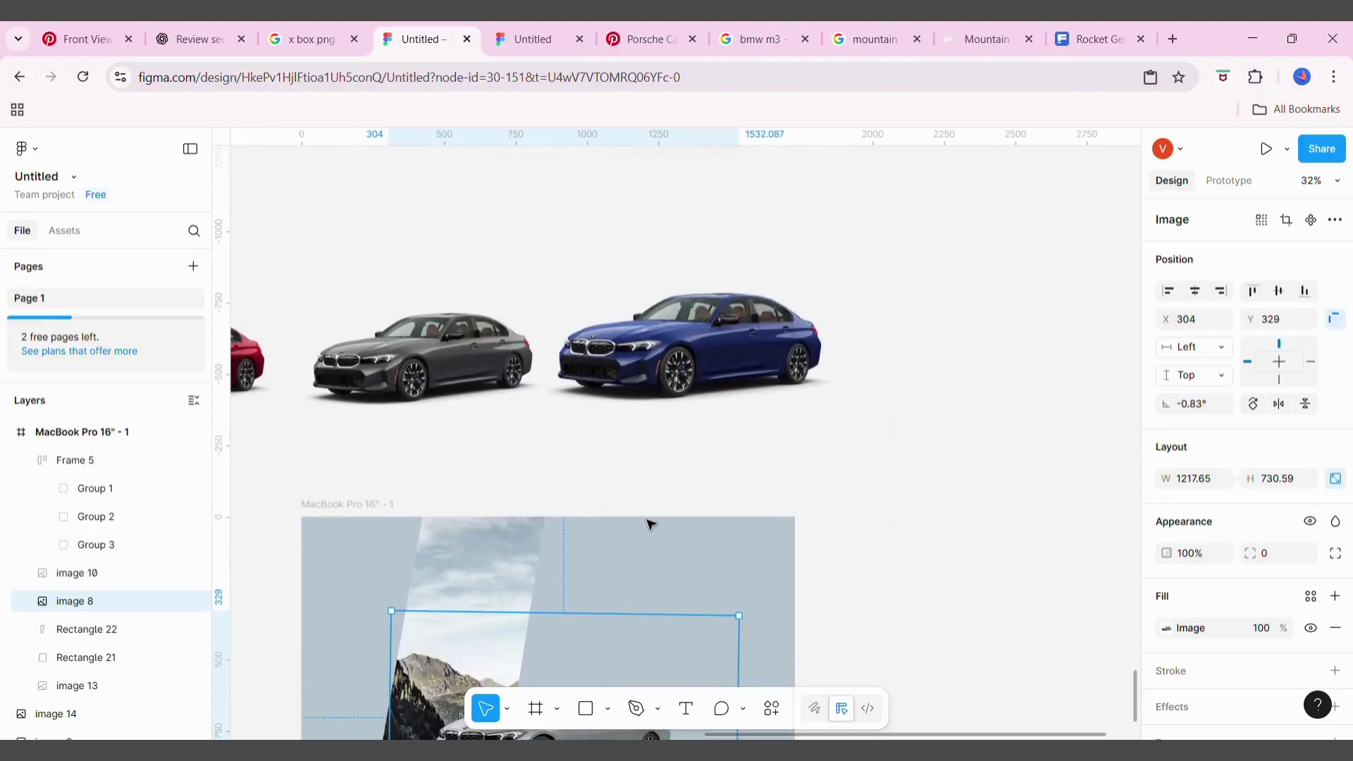
pyautogui.keyDown('ctrl'); pyautogui.scroll(-3, 647, 523); pyautogui.keyUp('ctrl')
pyautogui.scroll(2, 647, 523)
# Place the BMW M340i heading and tagline upper right, the © footer bottom right
pyautogui.moveTo(595, 220)
pyautogui.mouseDown()
pyautogui.moveTo(653, 284)
pyautogui.moveTo(631, 233)
pyautogui.moveTo(701, 623)
pyautogui.mouseUp()
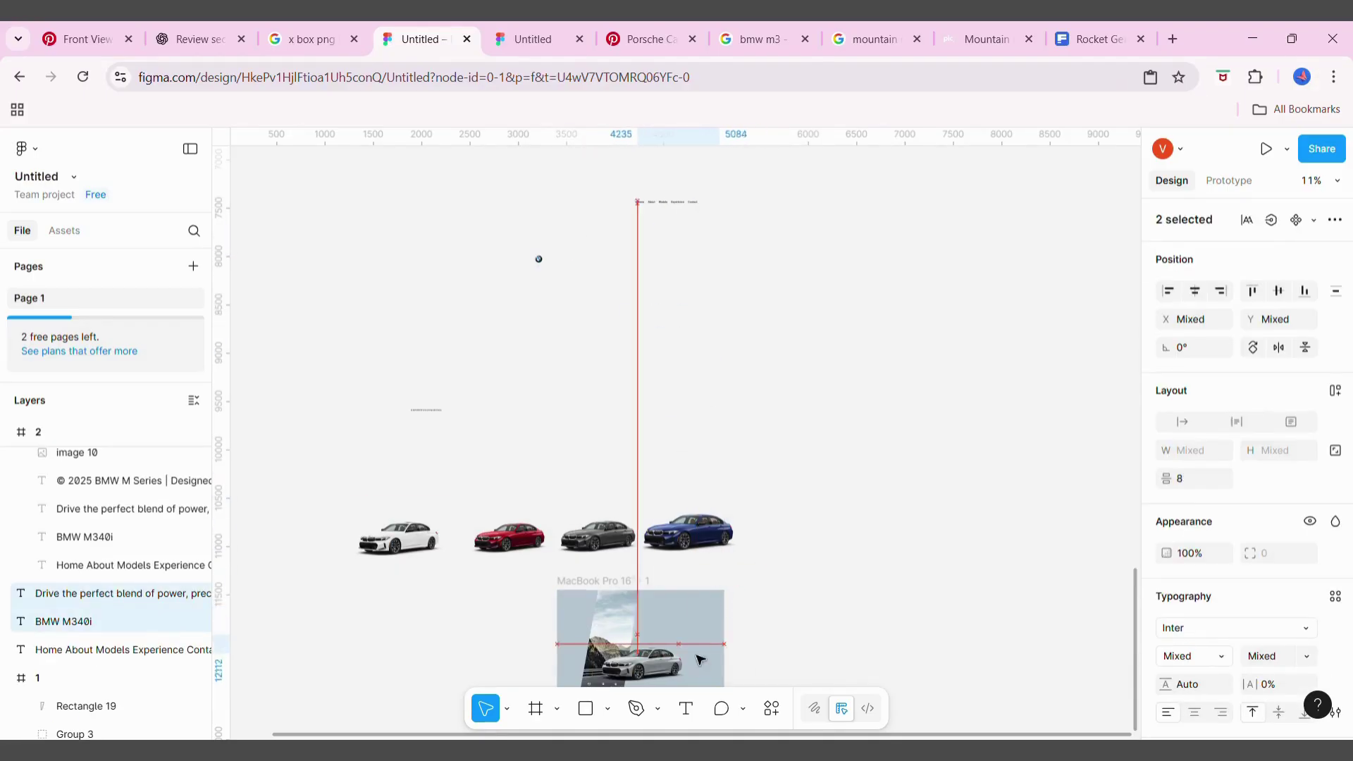
pyautogui.keyDown('ctrl'); pyautogui.scroll(3, 701, 623); pyautogui.keyUp('ctrl')
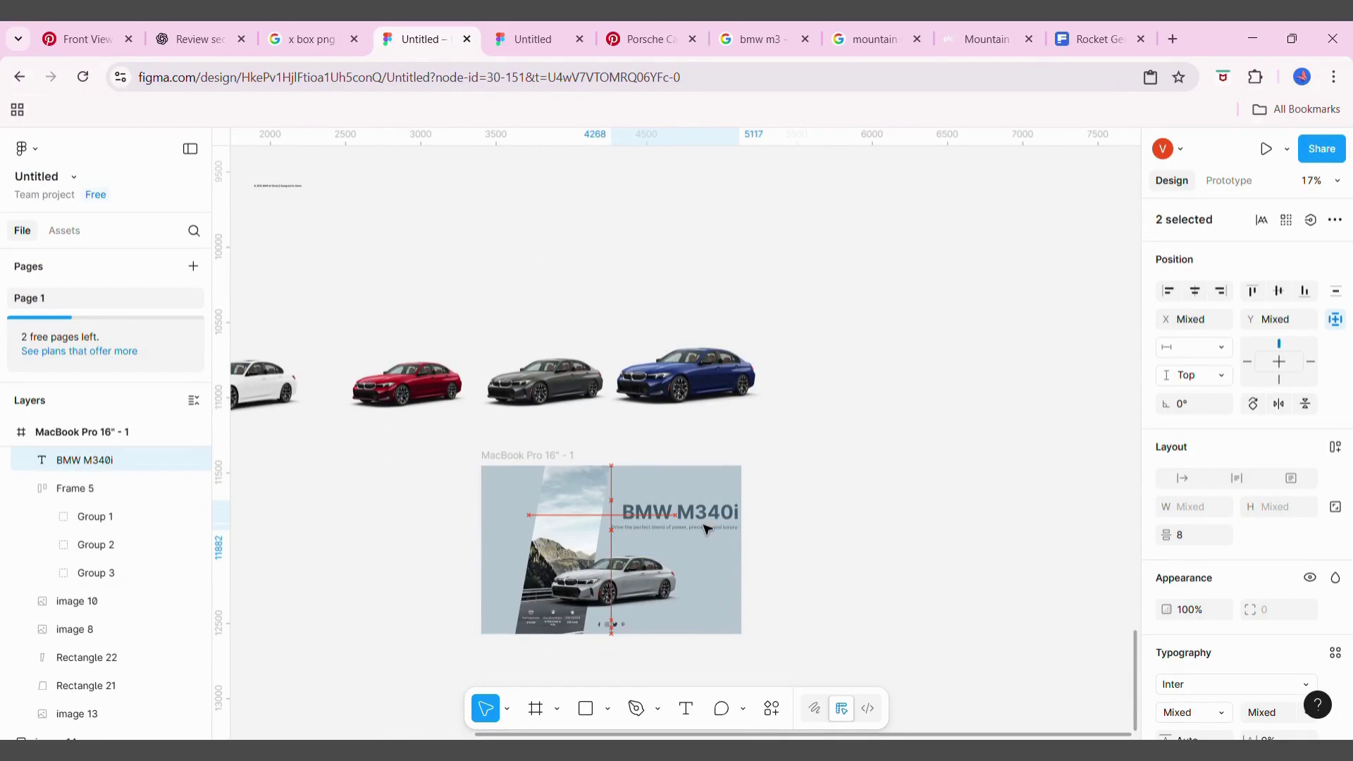
pyautogui.click(258, 180)
pyautogui.moveTo(278, 186)
pyautogui.mouseDown()
pyautogui.moveTo(471, 346)
pyautogui.moveTo(727, 627)
pyautogui.mouseUp()
pyautogui.keyDown('ctrl'); pyautogui.scroll(5, 725, 629); pyautogui.keyUp('ctrl')
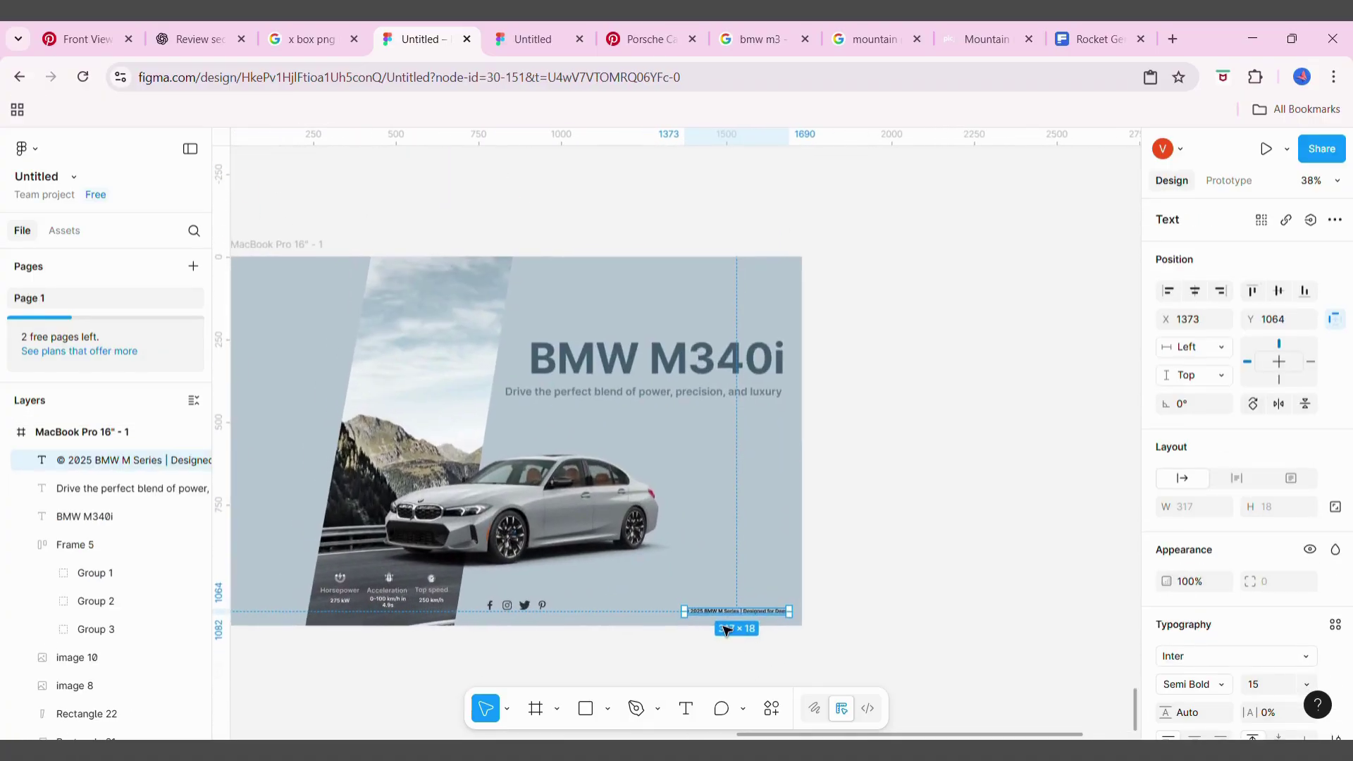
# Draw a light grey bar just below the tagline
pyautogui.click(855, 589)
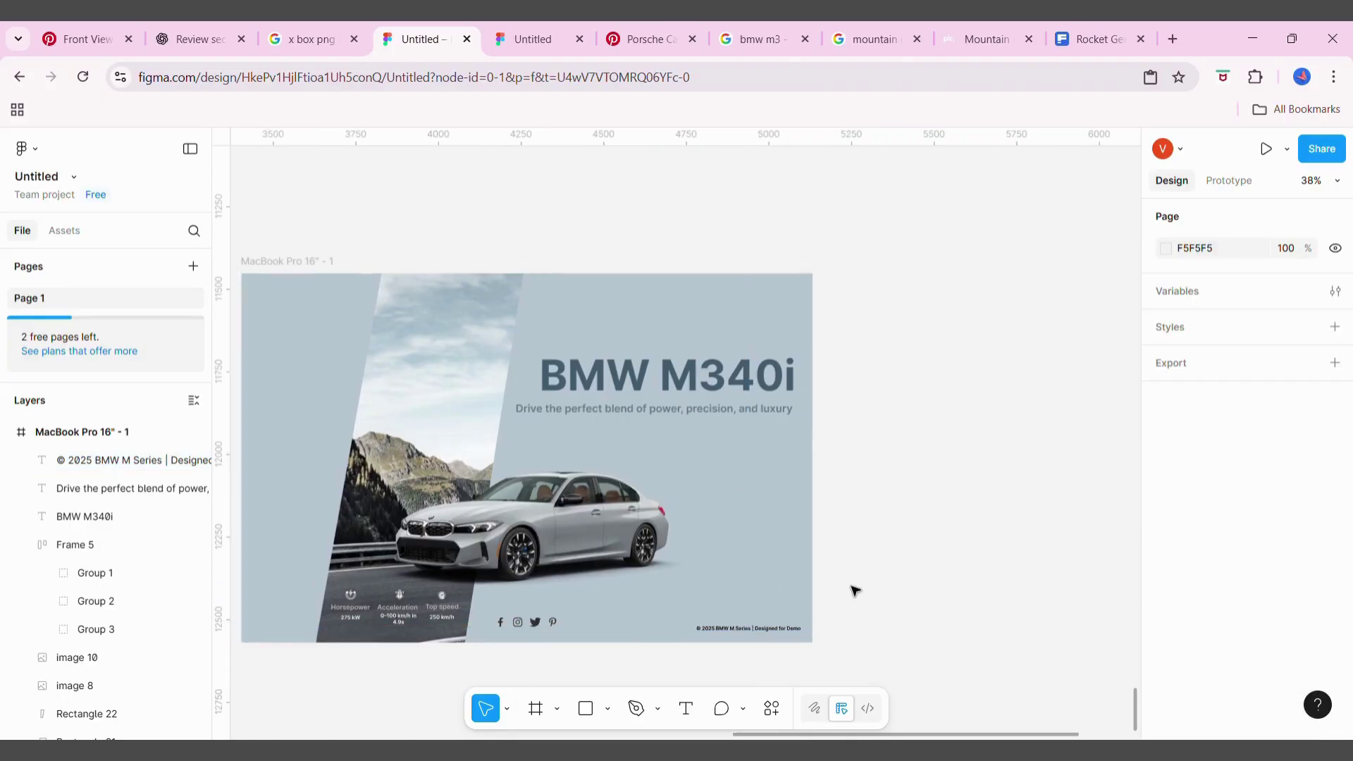
pyautogui.scroll(2, 779, 493)
pyautogui.scroll(2, 780, 492)
pyautogui.click(585, 715)
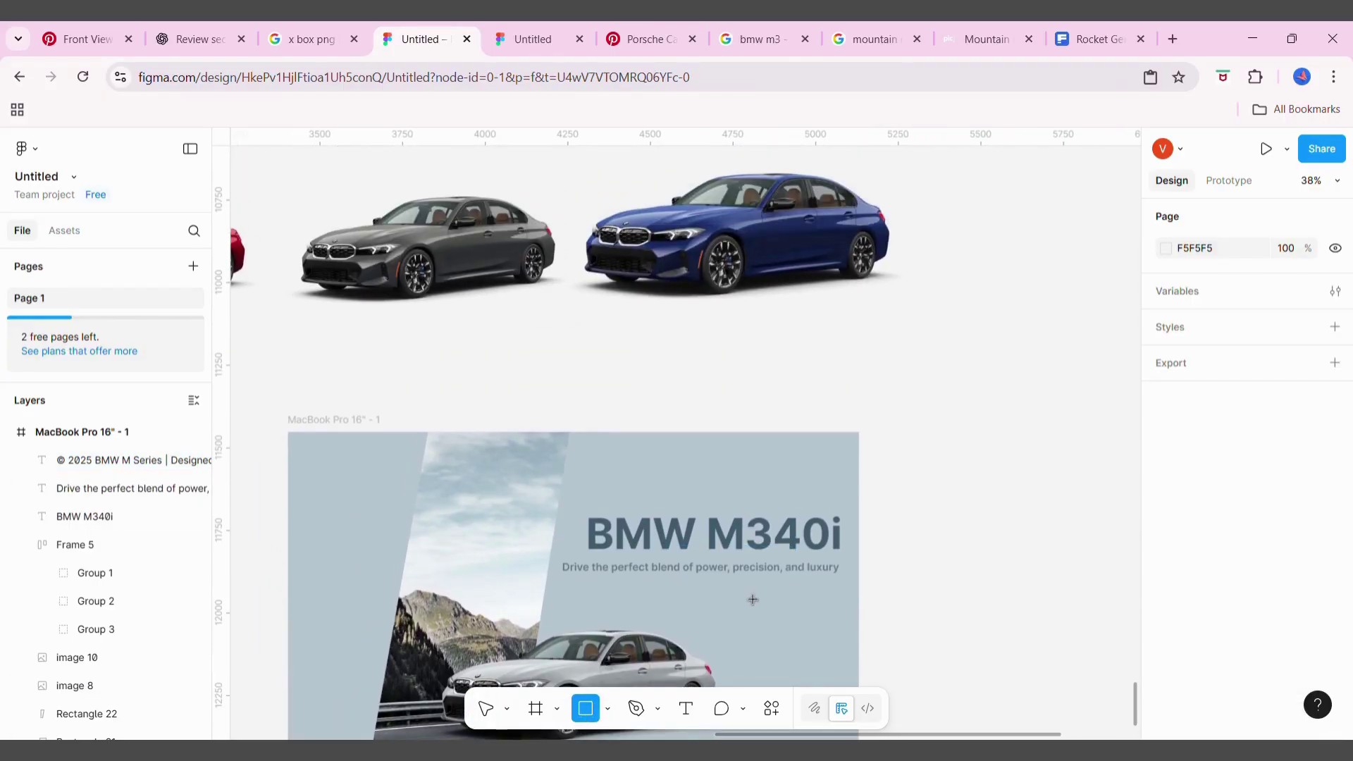
pyautogui.moveTo(731, 585); pyautogui.dragTo(848, 619)
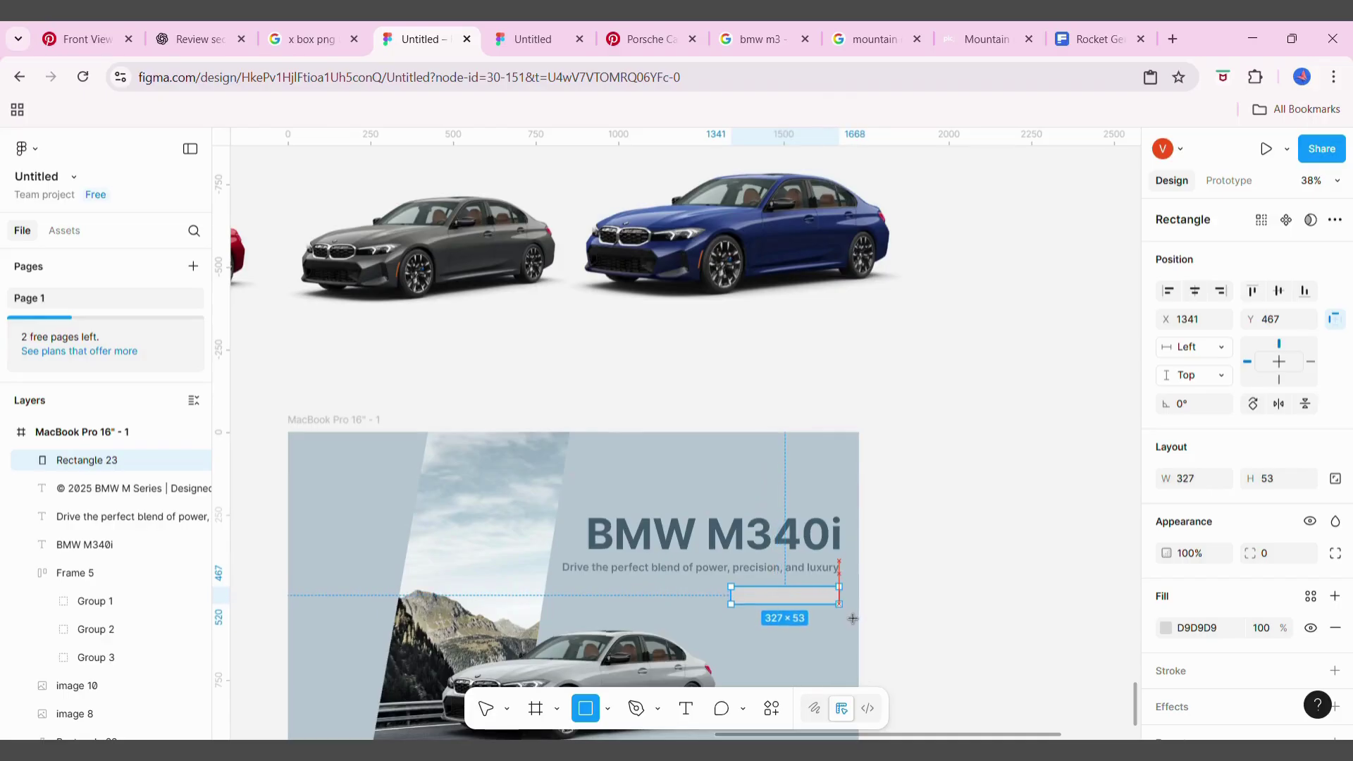
pyautogui.click(869, 529)
# Place the BMW logo at the frame's top left and the navigation links top right
pyautogui.keyDown('ctrl'); pyautogui.scroll(-3, 871, 529); pyautogui.keyUp('ctrl')
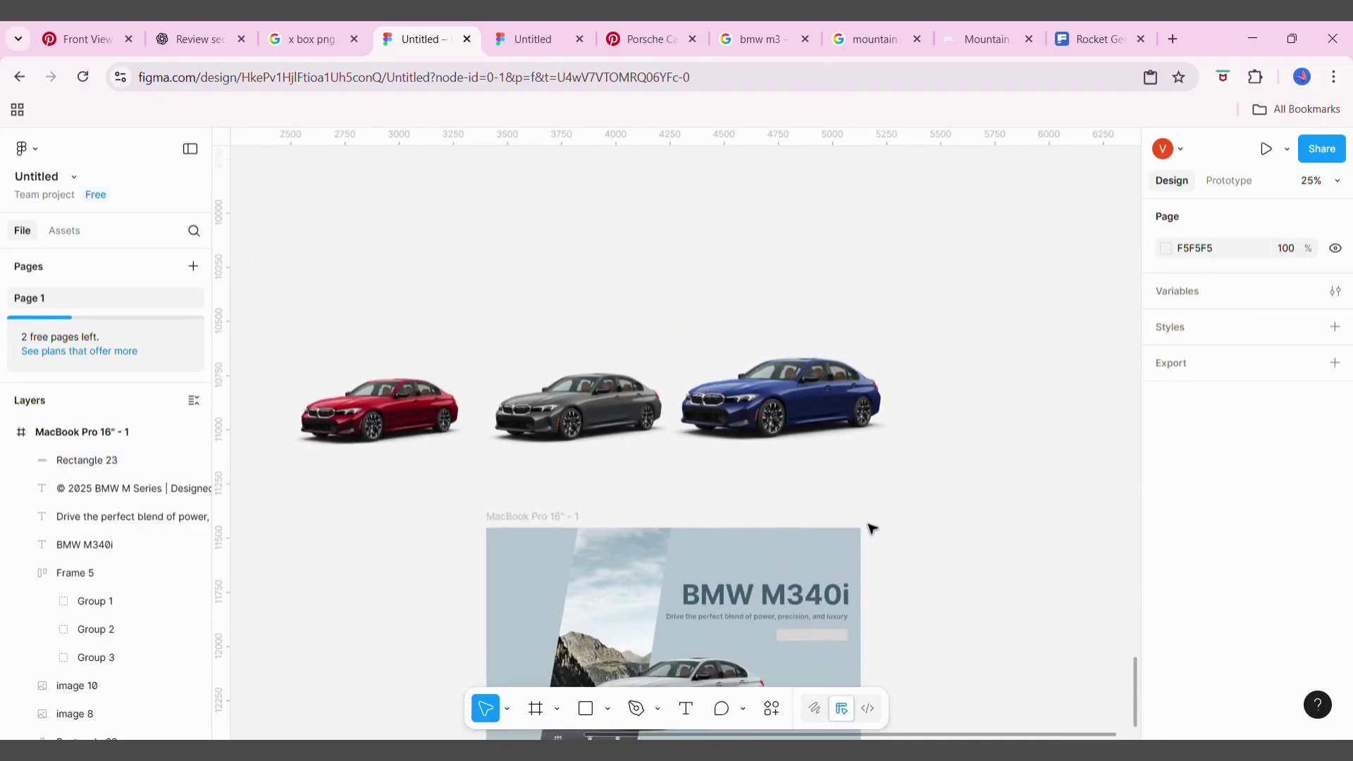
pyautogui.keyDown('ctrl'); pyautogui.scroll(-2, 872, 529); pyautogui.keyUp('ctrl')
pyautogui.keyDown('ctrl'); pyautogui.scroll(-2, 872, 529); pyautogui.keyUp('ctrl')
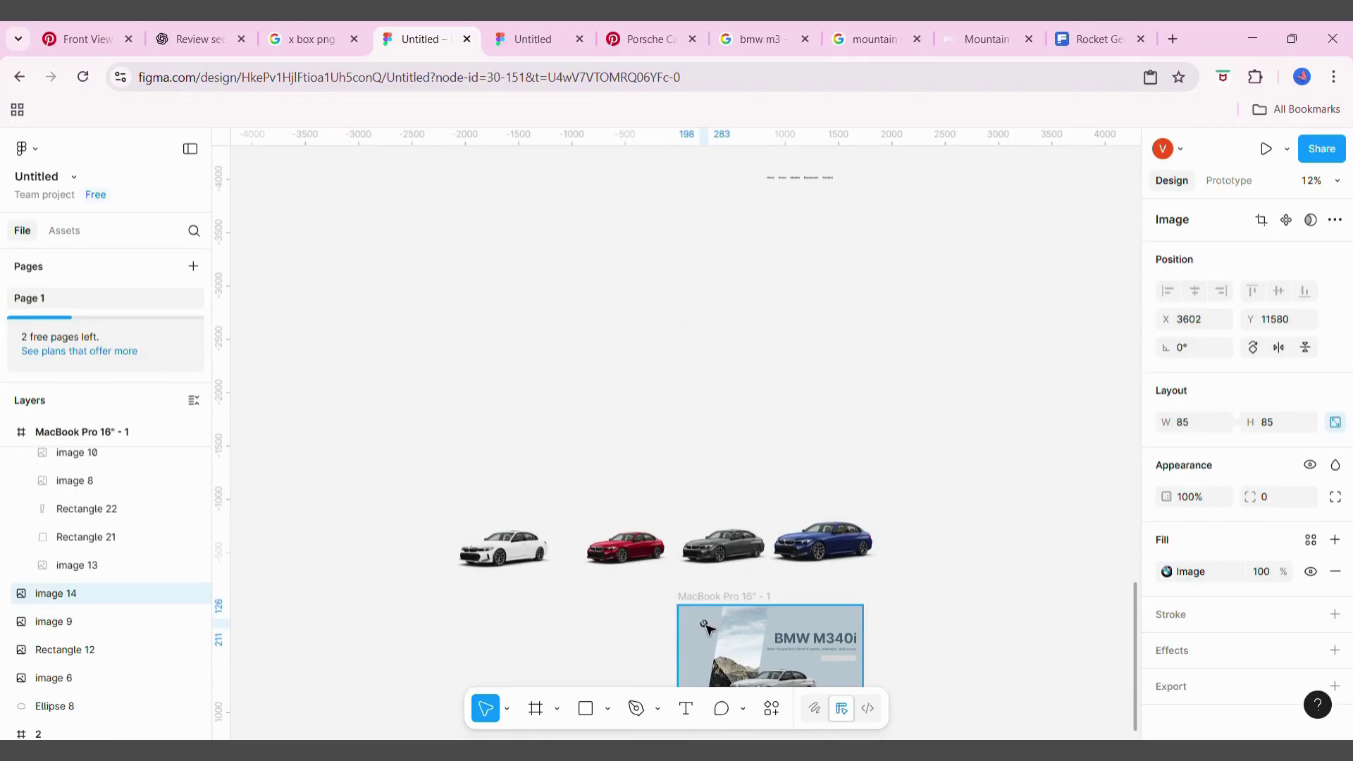
pyautogui.moveTo(661, 245); pyautogui.dragTo(702, 629)
pyautogui.moveTo(782, 178); pyautogui.dragTo(916, 595)
pyautogui.scroll(-5, 886, 582)
pyautogui.click(887, 582)
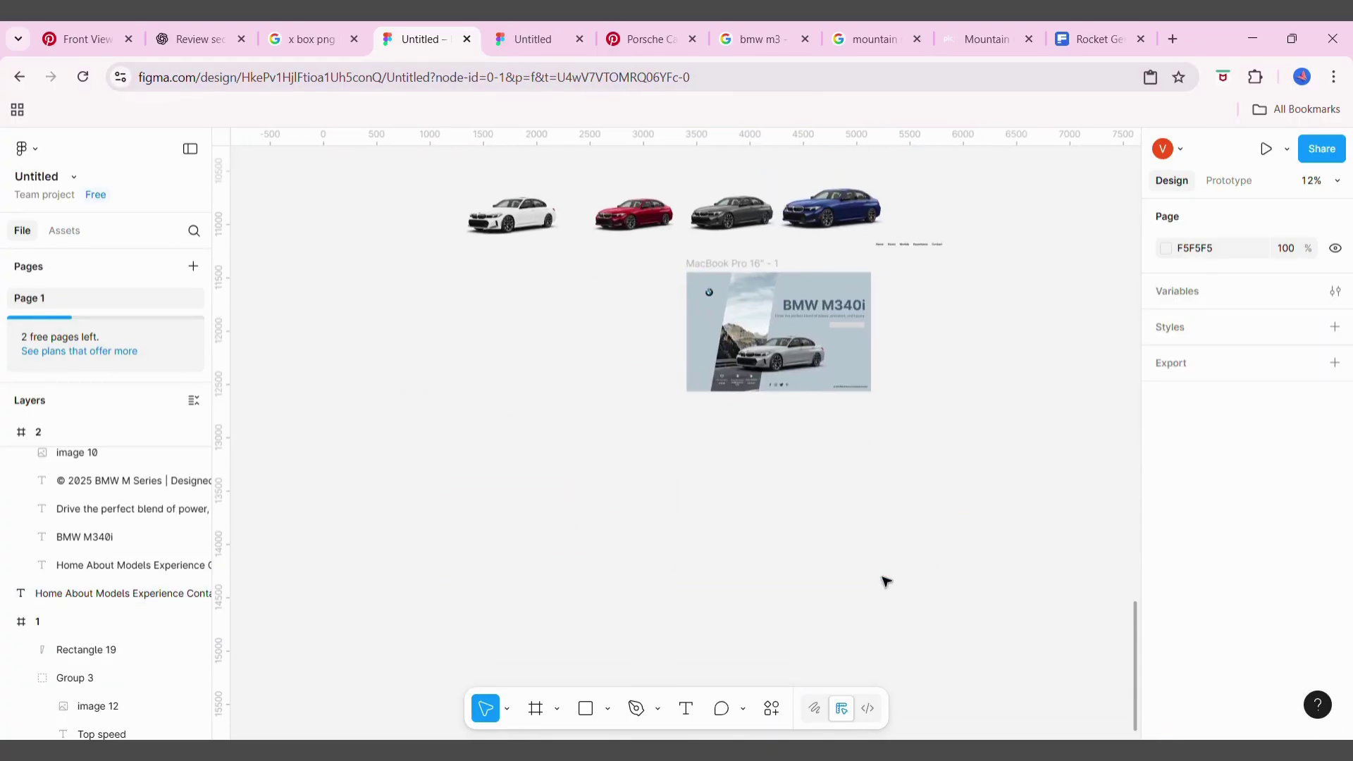
pyautogui.keyDown('ctrl'); pyautogui.scroll(5, 883, 580); pyautogui.keyUp('ctrl')
pyautogui.scroll(2, 1005, 172)
pyautogui.moveTo(1062, 238)
pyautogui.mouseDown()
pyautogui.moveTo(858, 341)
pyautogui.moveTo(833, 335)
pyautogui.mouseUp()
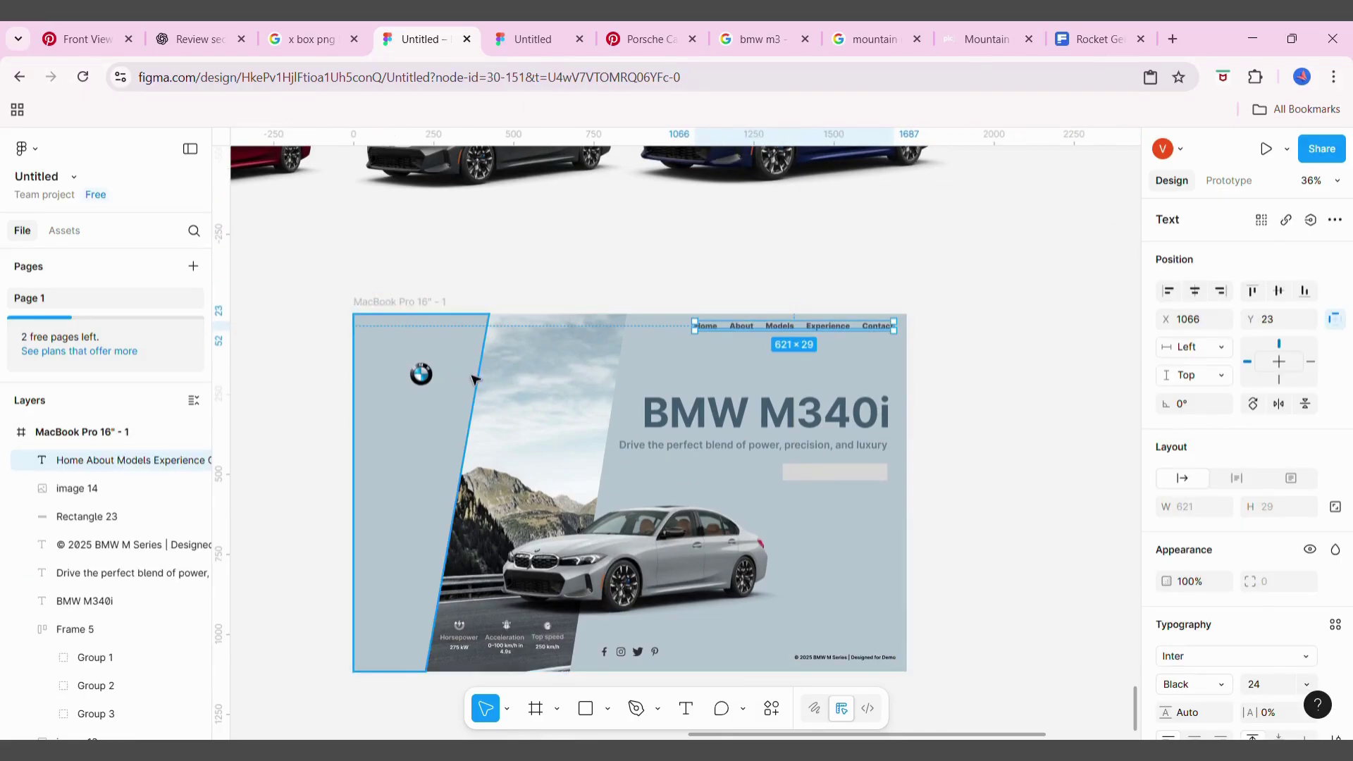
pyautogui.moveTo(425, 374); pyautogui.dragTo(396, 336)
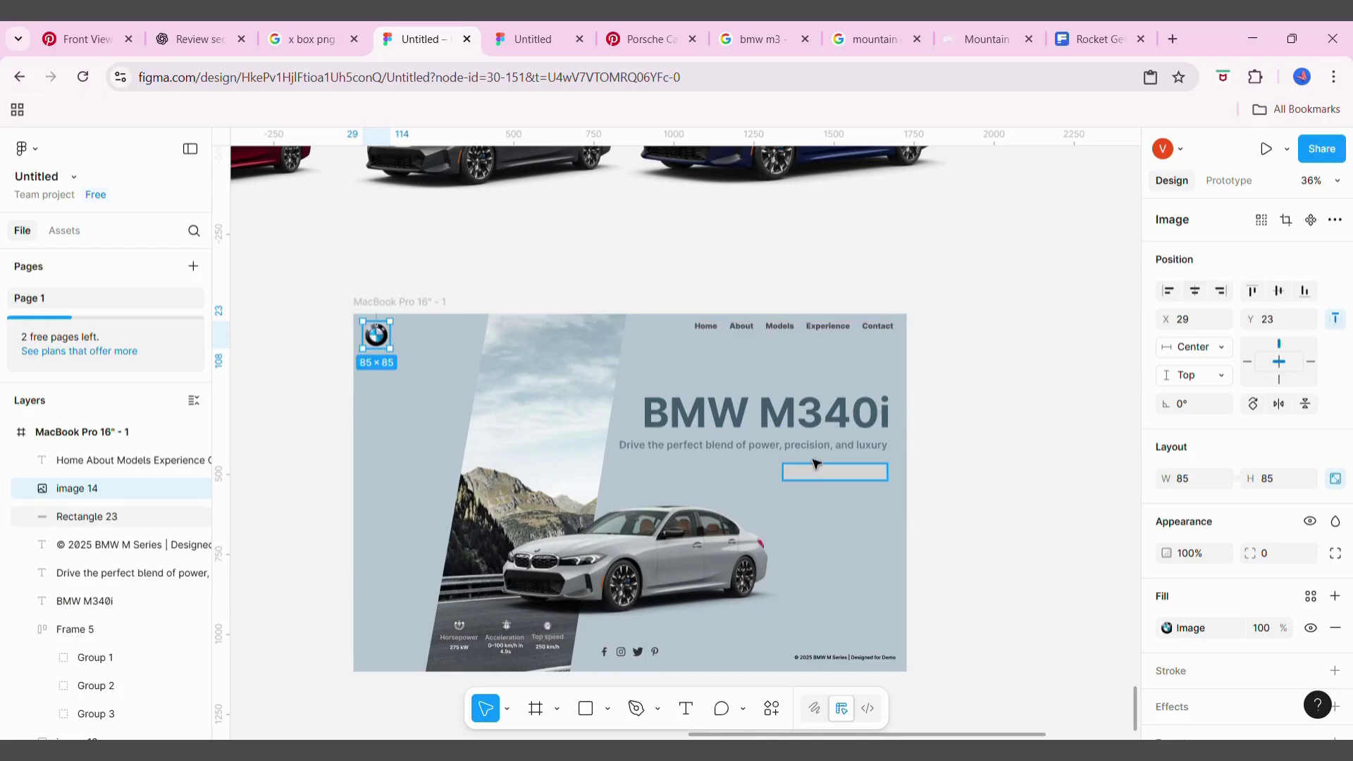
# Enlarge the silver car image and settle it lower in the frame
pyautogui.click(829, 428)
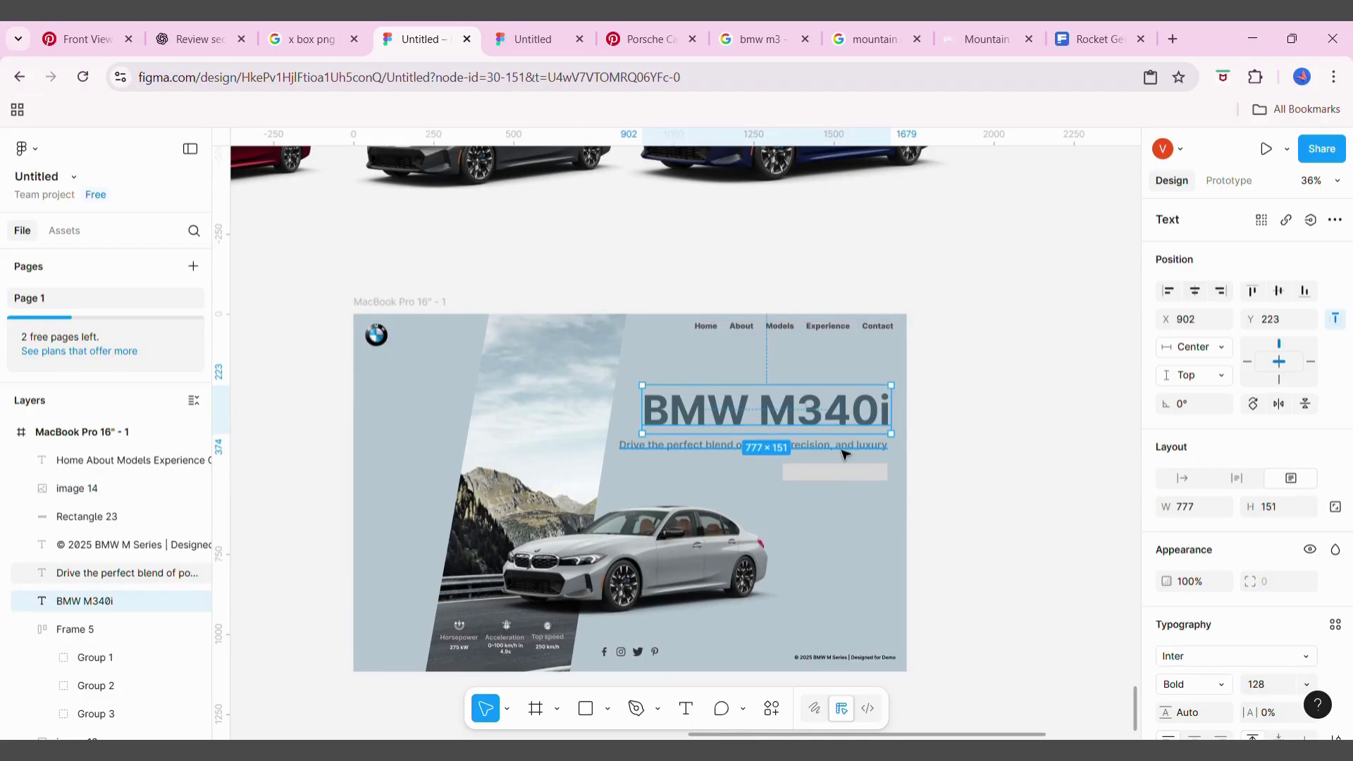
pyautogui.click(841, 446)
pyautogui.click(624, 535)
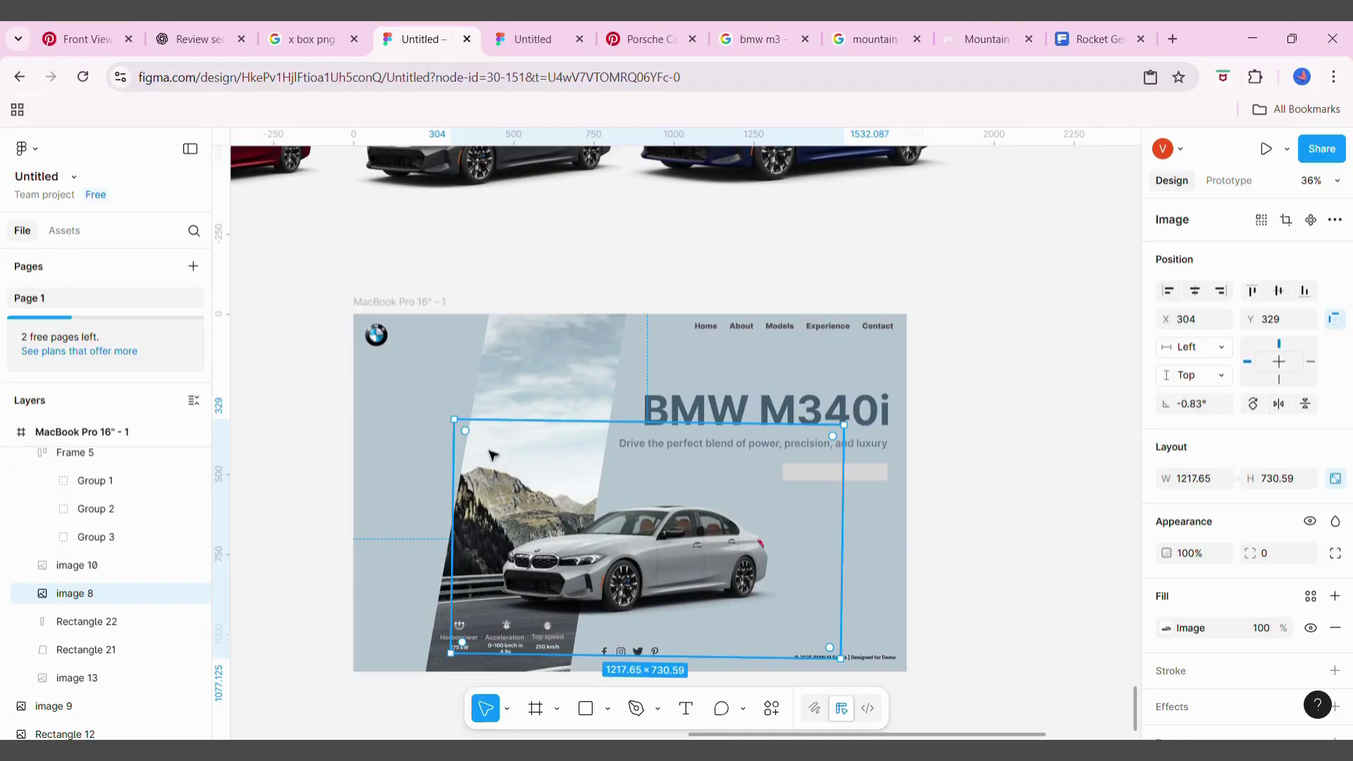
pyautogui.moveTo(454, 426); pyautogui.dragTo(293, 323)
pyautogui.moveTo(635, 493); pyautogui.dragTo(704, 519)
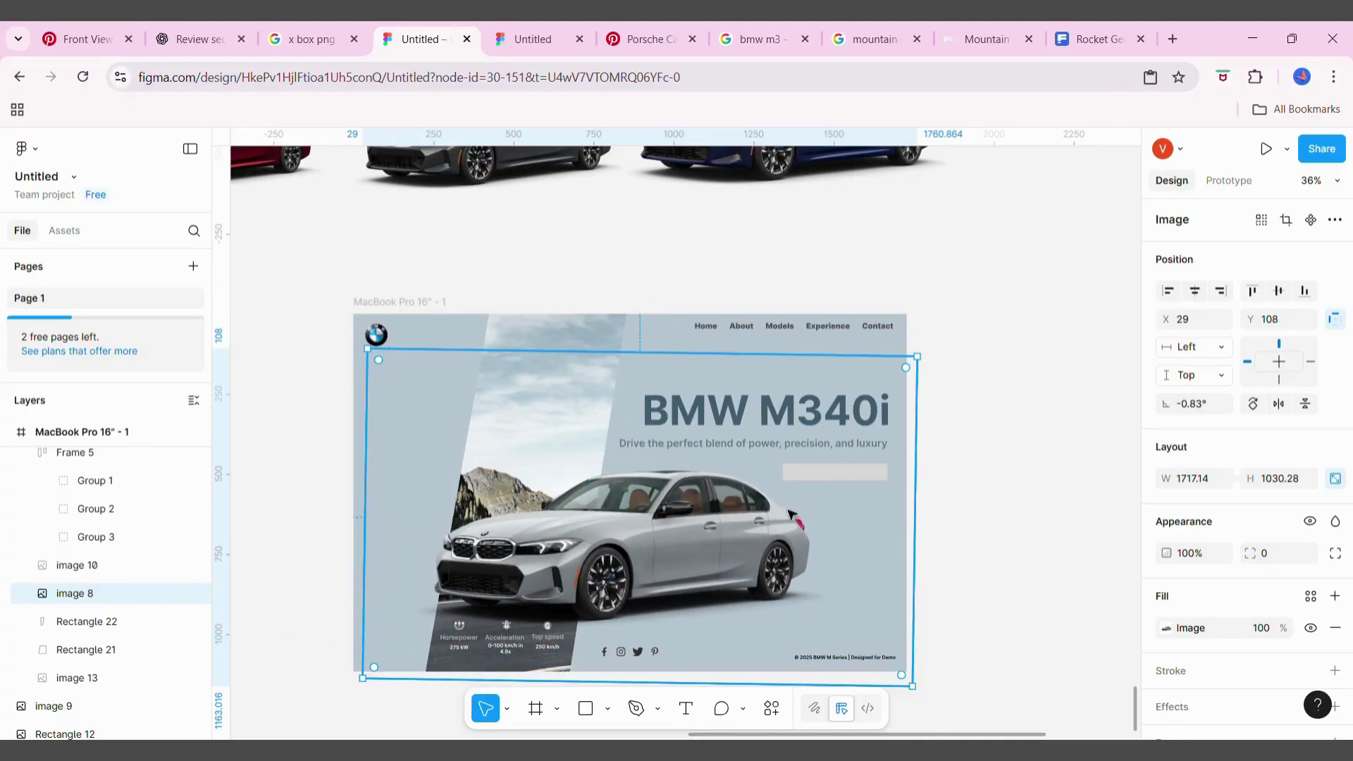
pyautogui.moveTo(924, 704); pyautogui.dragTo(881, 659)
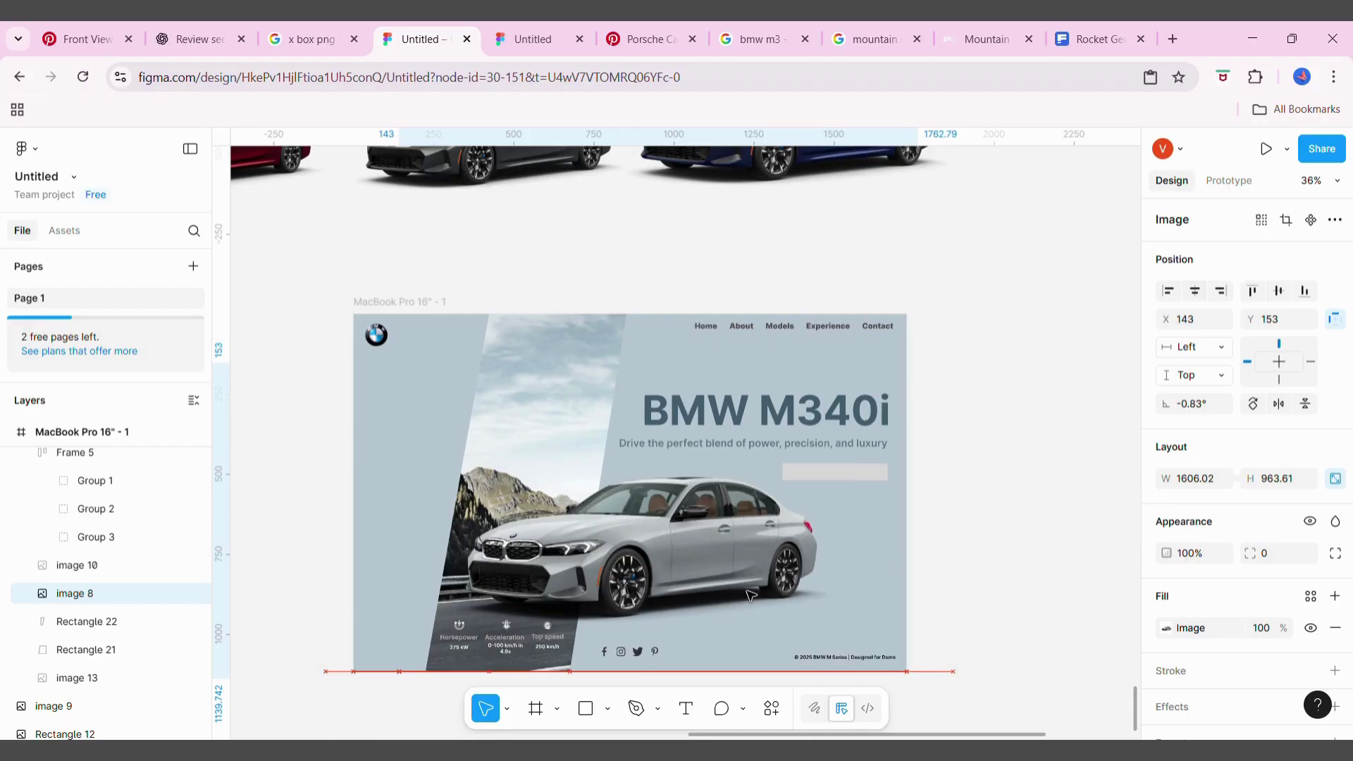
pyautogui.moveTo(710, 581); pyautogui.dragTo(748, 596)
# Give the grey bar radius 15 and a 101010 fill, nudge it up, and start a label below
pyautogui.click(987, 543)
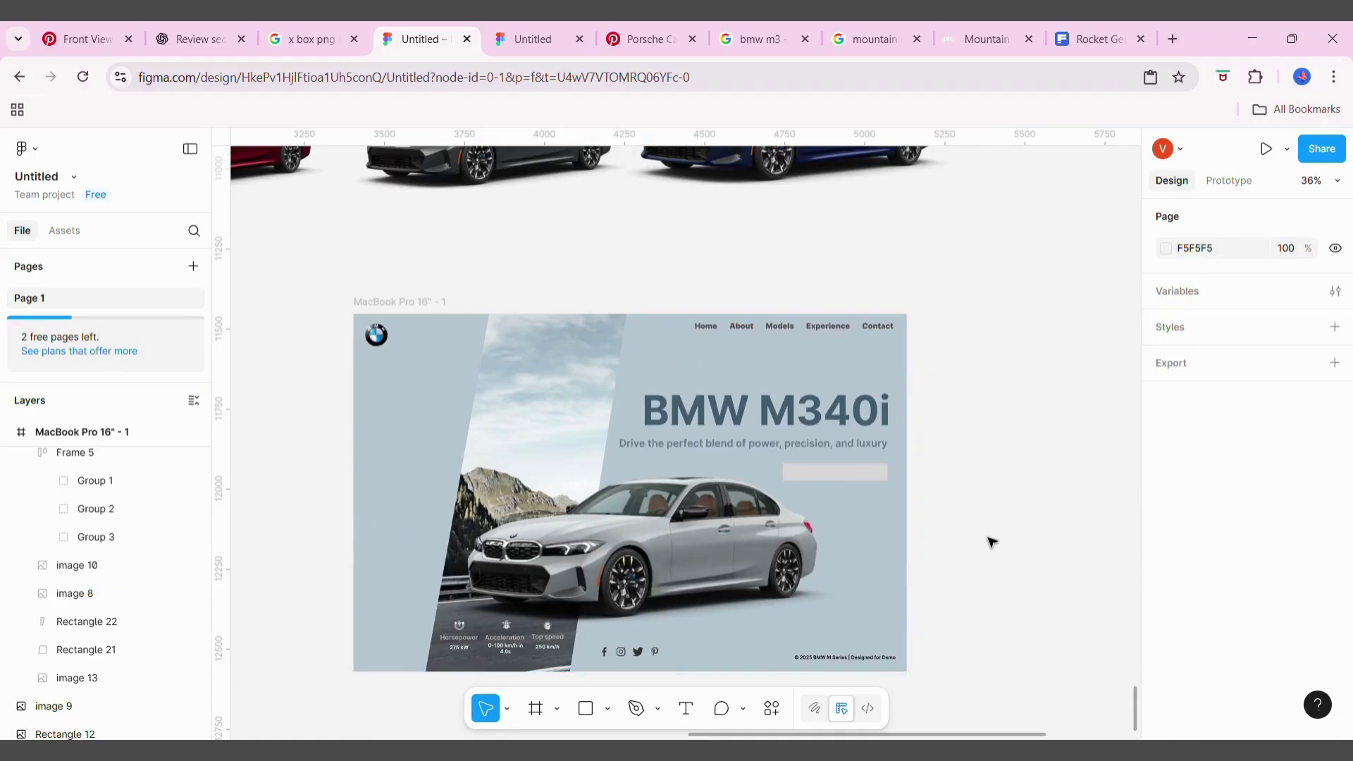
pyautogui.click(886, 482)
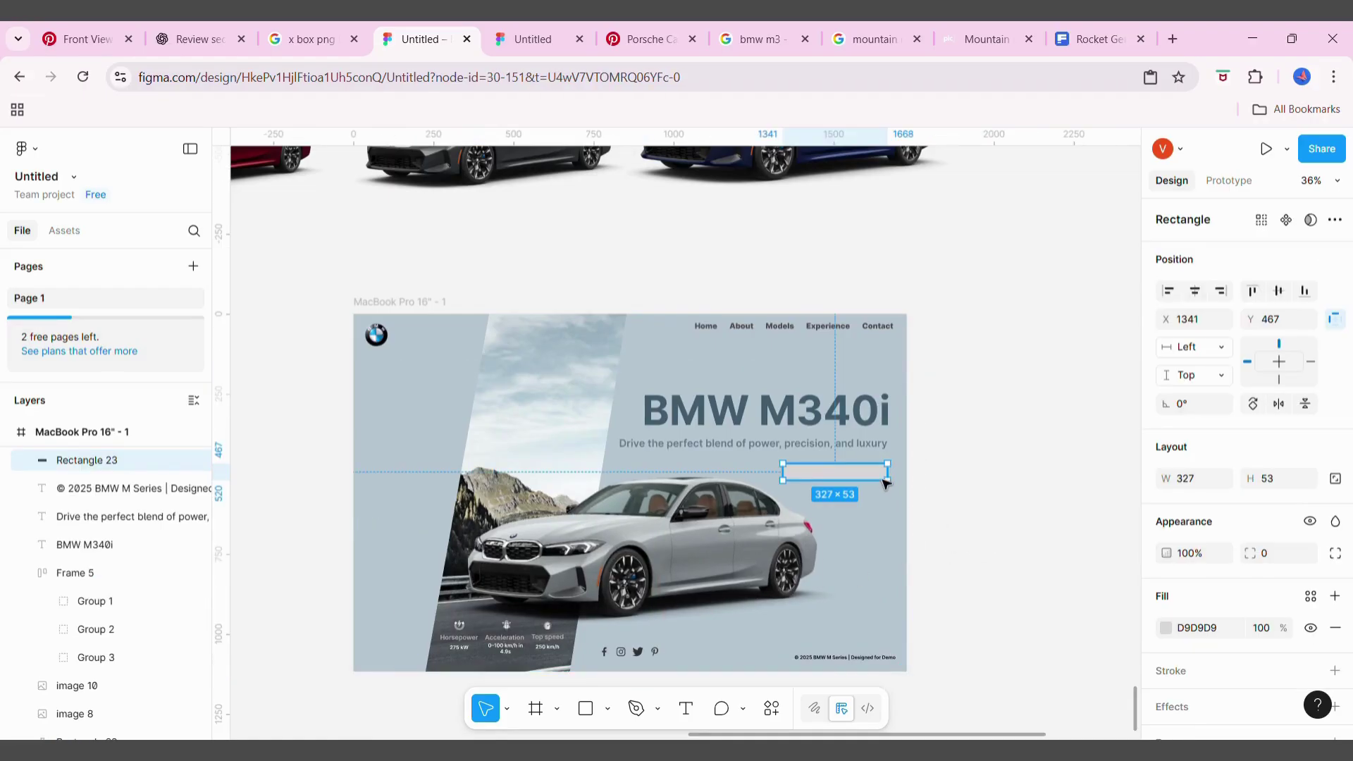
pyautogui.click(1262, 554)
pyautogui.write('25')
pyautogui.click(1166, 627)
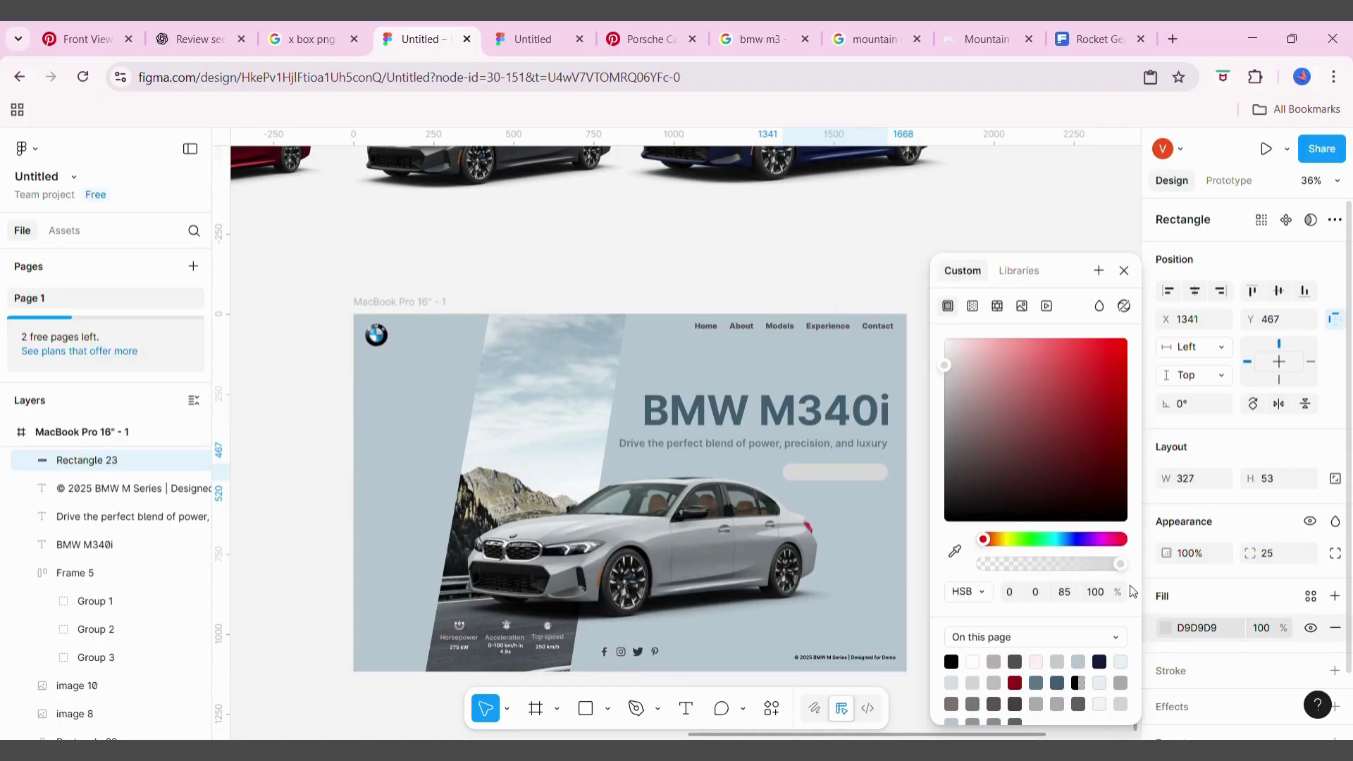
pyautogui.moveTo(982, 407); pyautogui.dragTo(952, 515)
pyautogui.click(1124, 271)
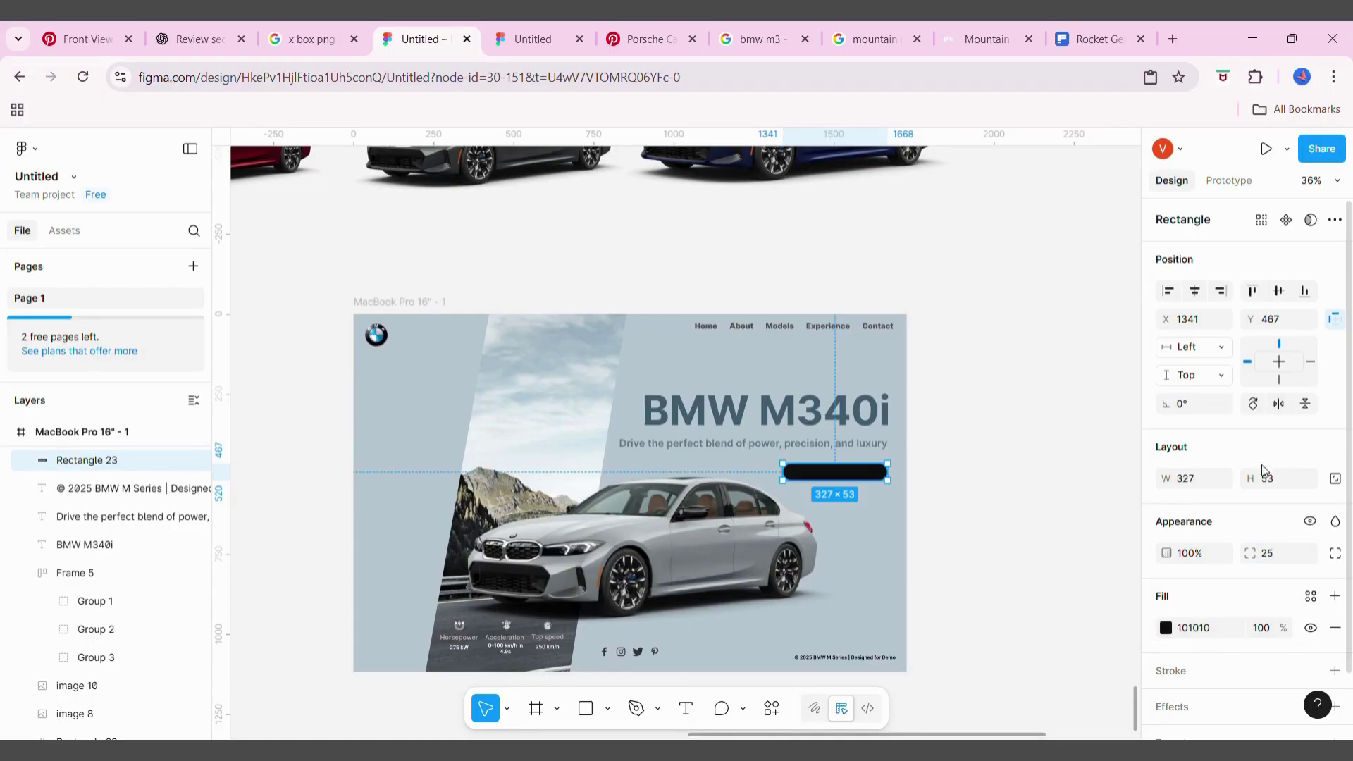
pyautogui.click(1280, 554)
pyautogui.write('15')
pyautogui.click(921, 457)
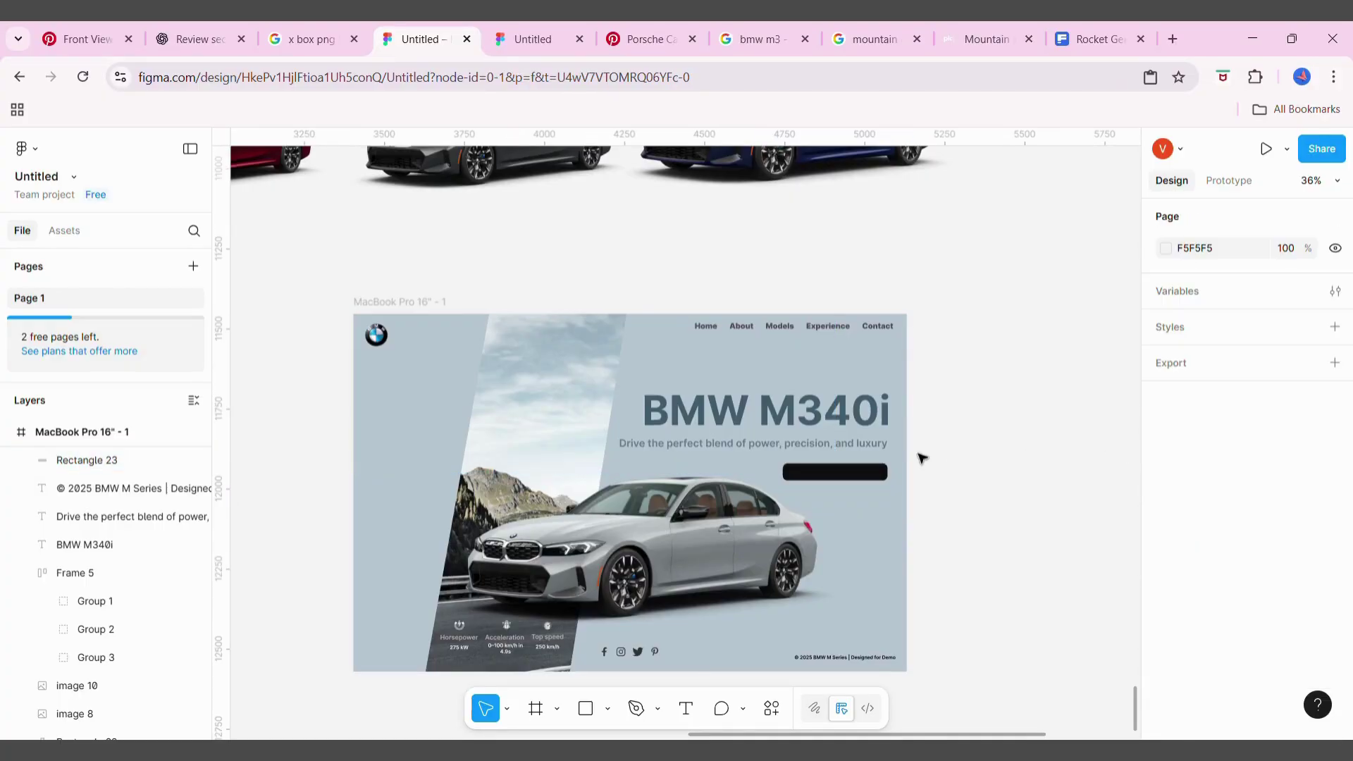
pyautogui.click(854, 477)
pyautogui.moveTo(855, 489); pyautogui.dragTo(850, 480)
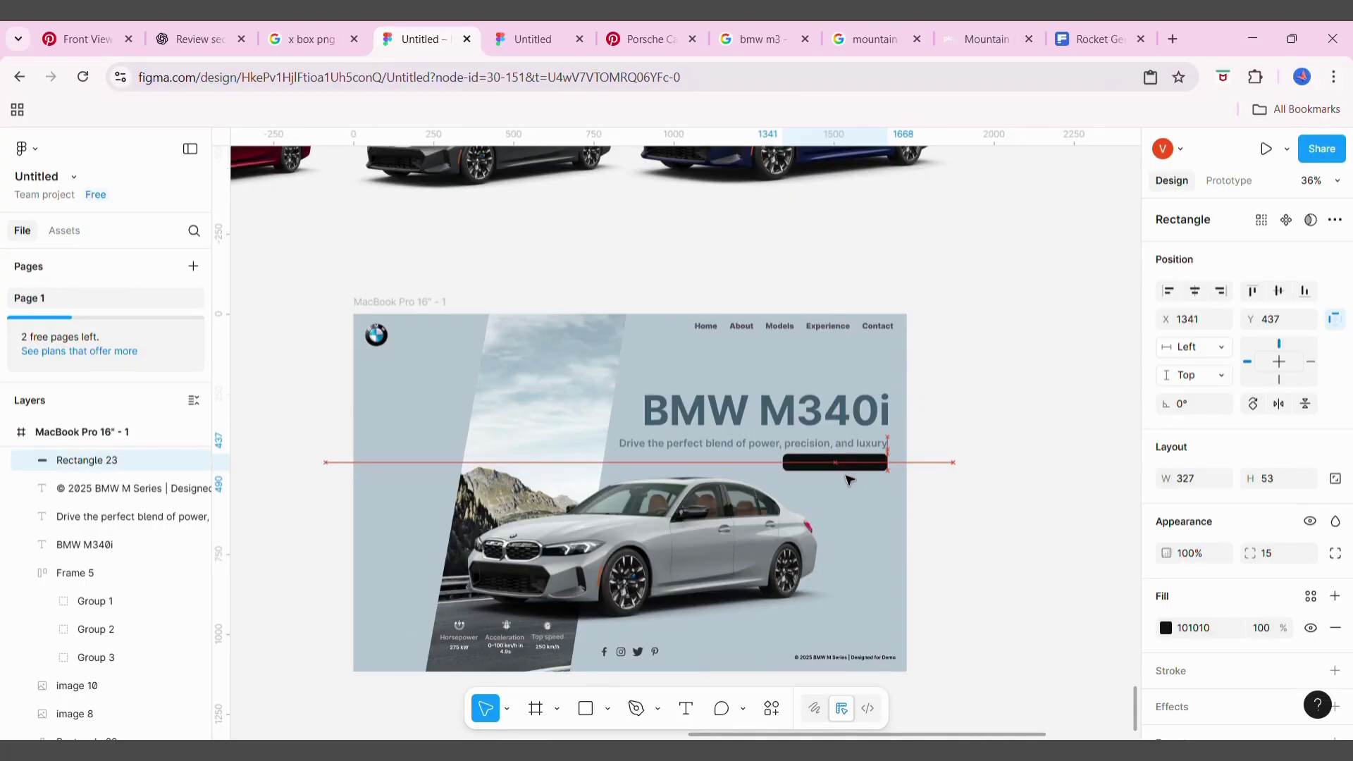
pyautogui.click(1006, 327)
pyautogui.write('Book a Test Drive')
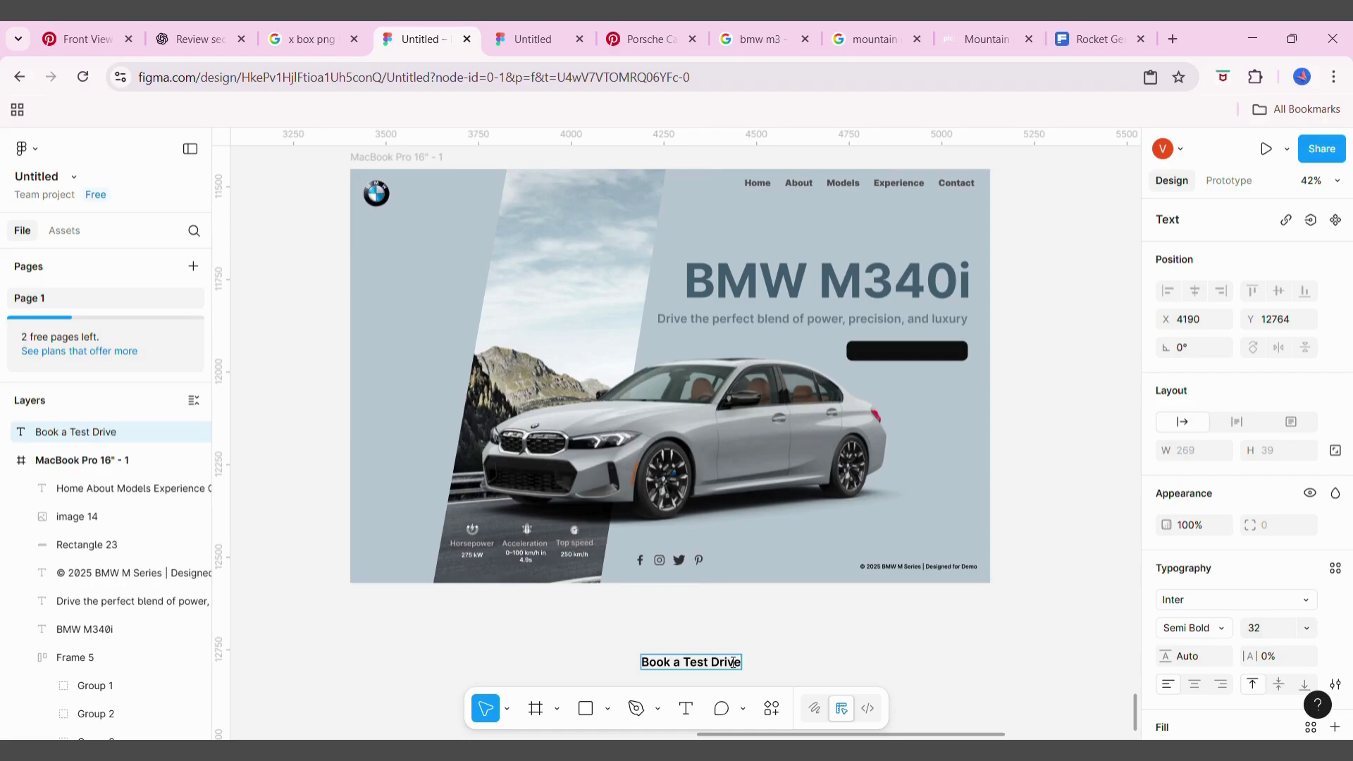
# Style the 'Book a Test Drive' label at size 20 in white and place it on the black button
pyautogui.click(809, 659)
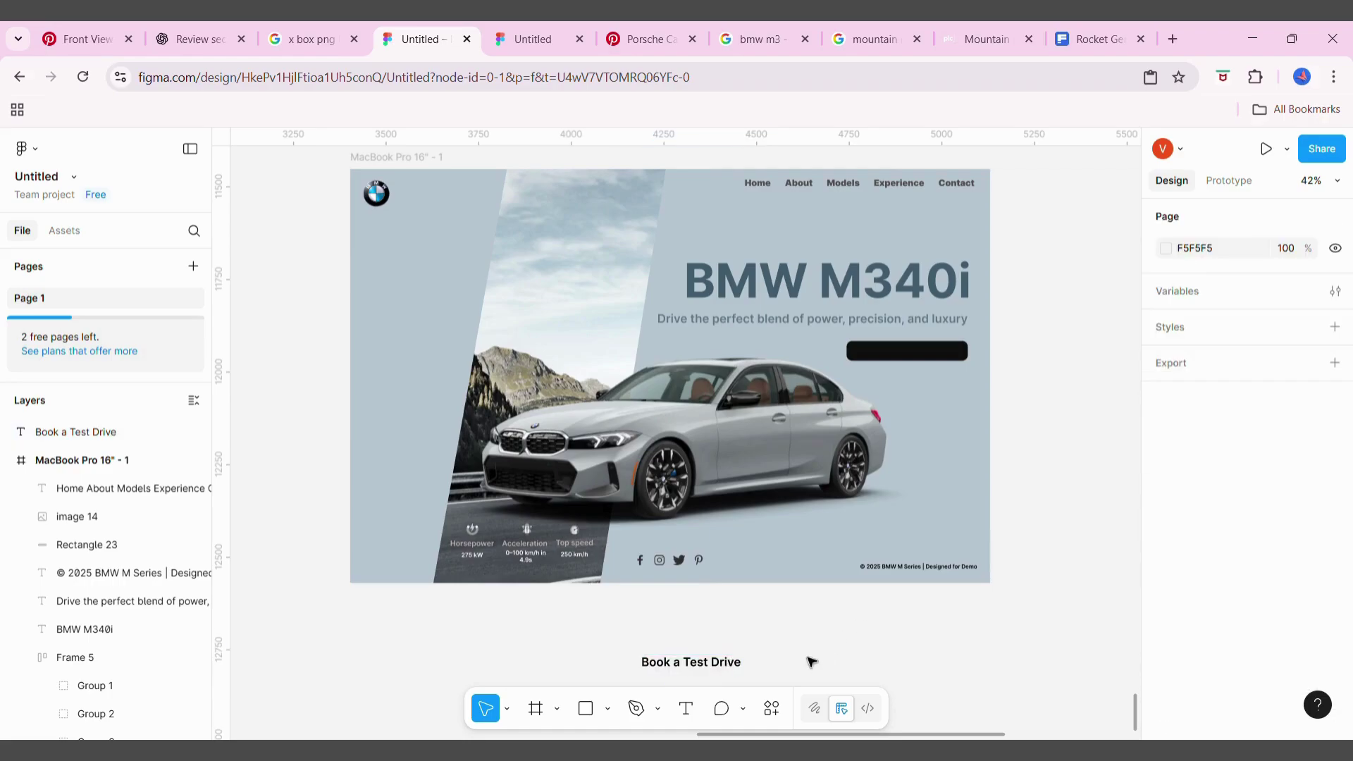
pyautogui.doubleClick(712, 666)
pyautogui.click(1306, 628)
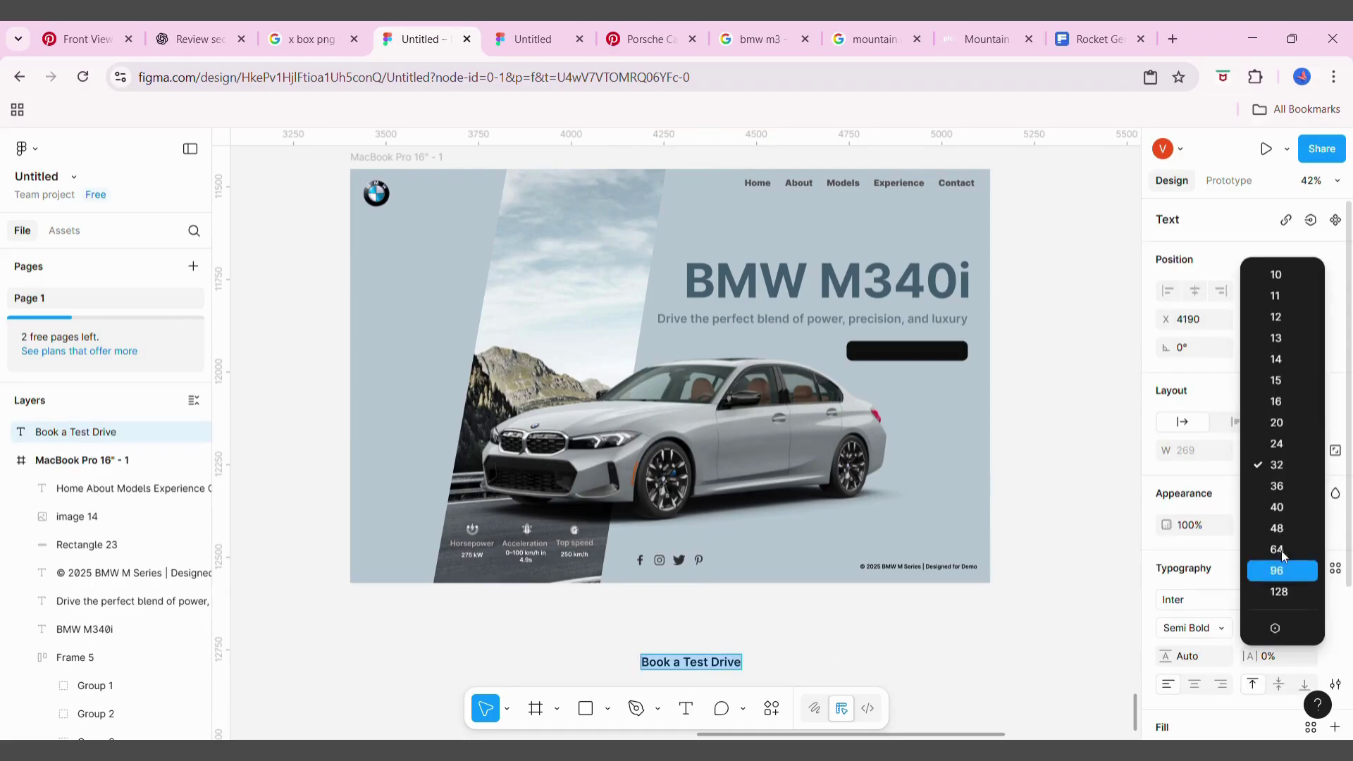
pyautogui.click(1268, 420)
pyautogui.scroll(-3, 1241, 493)
pyautogui.click(1166, 563)
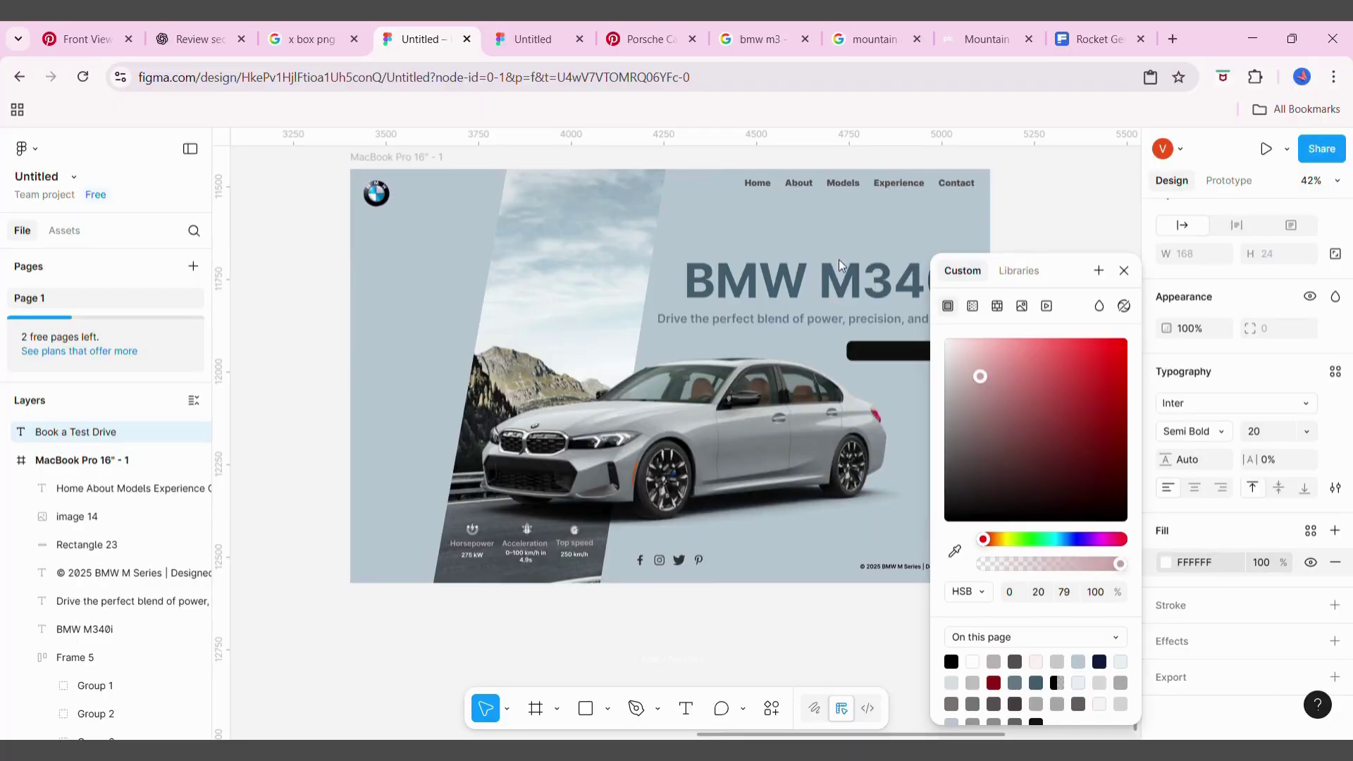
pyautogui.moveTo(677, 663); pyautogui.dragTo(916, 352)
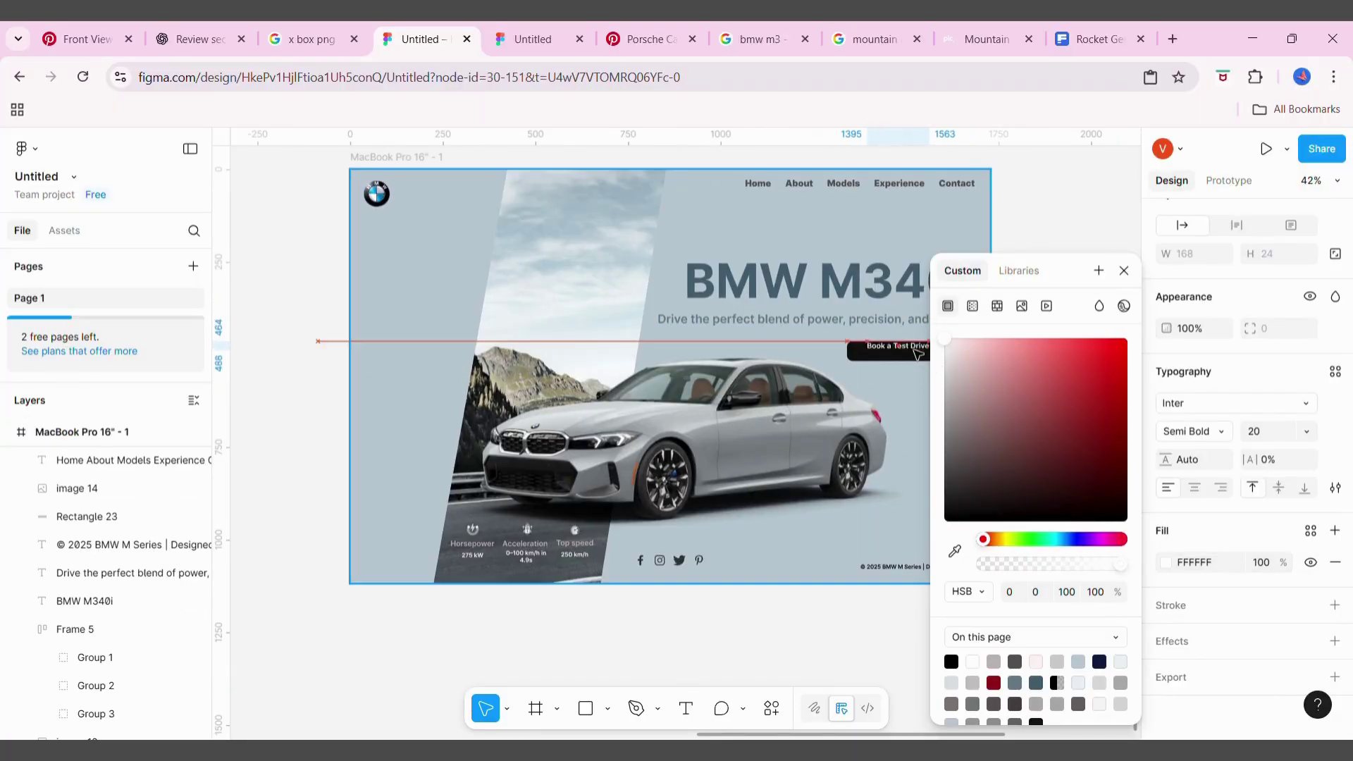
pyautogui.hscroll(3, 880, 360)
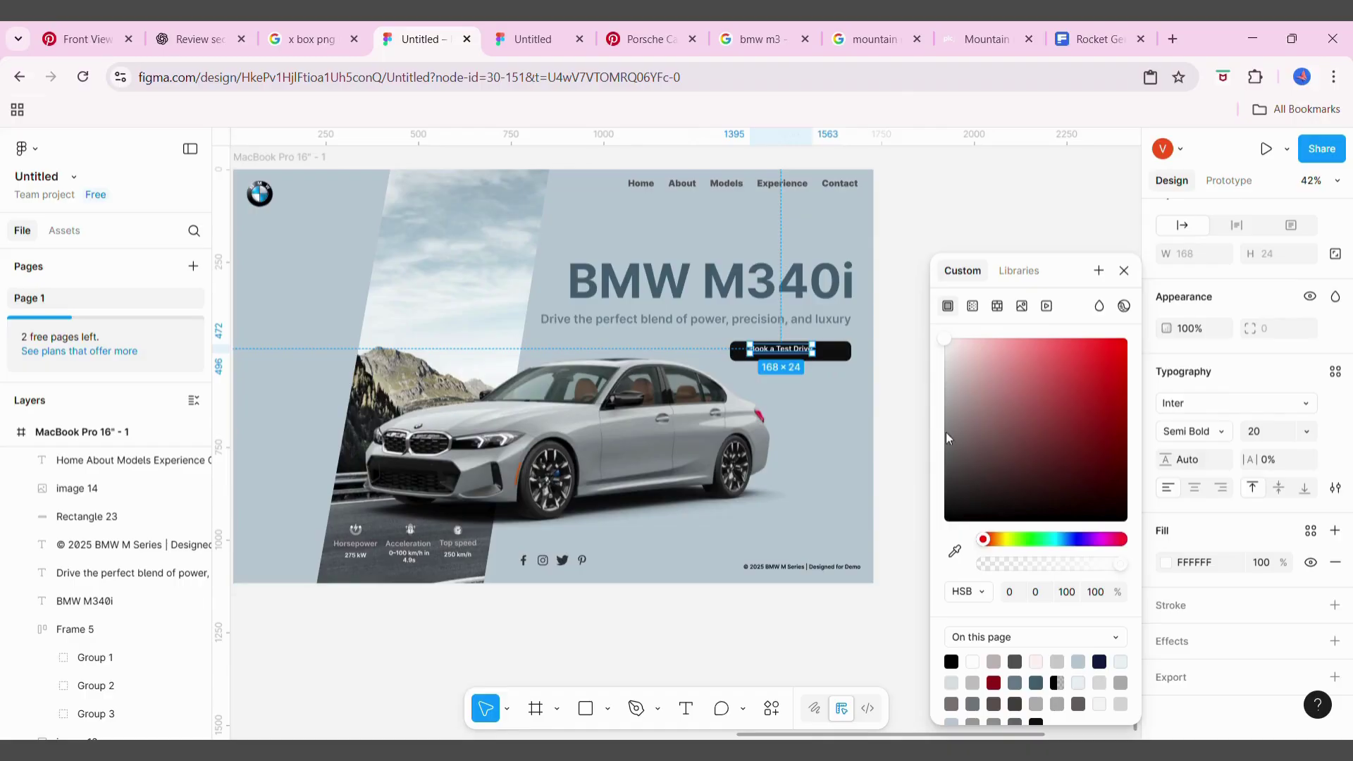
pyautogui.click(924, 423)
# Fit the button to its label, wrap it in auto layout, and move it slightly up
pyautogui.click(776, 351)
pyautogui.click(844, 361)
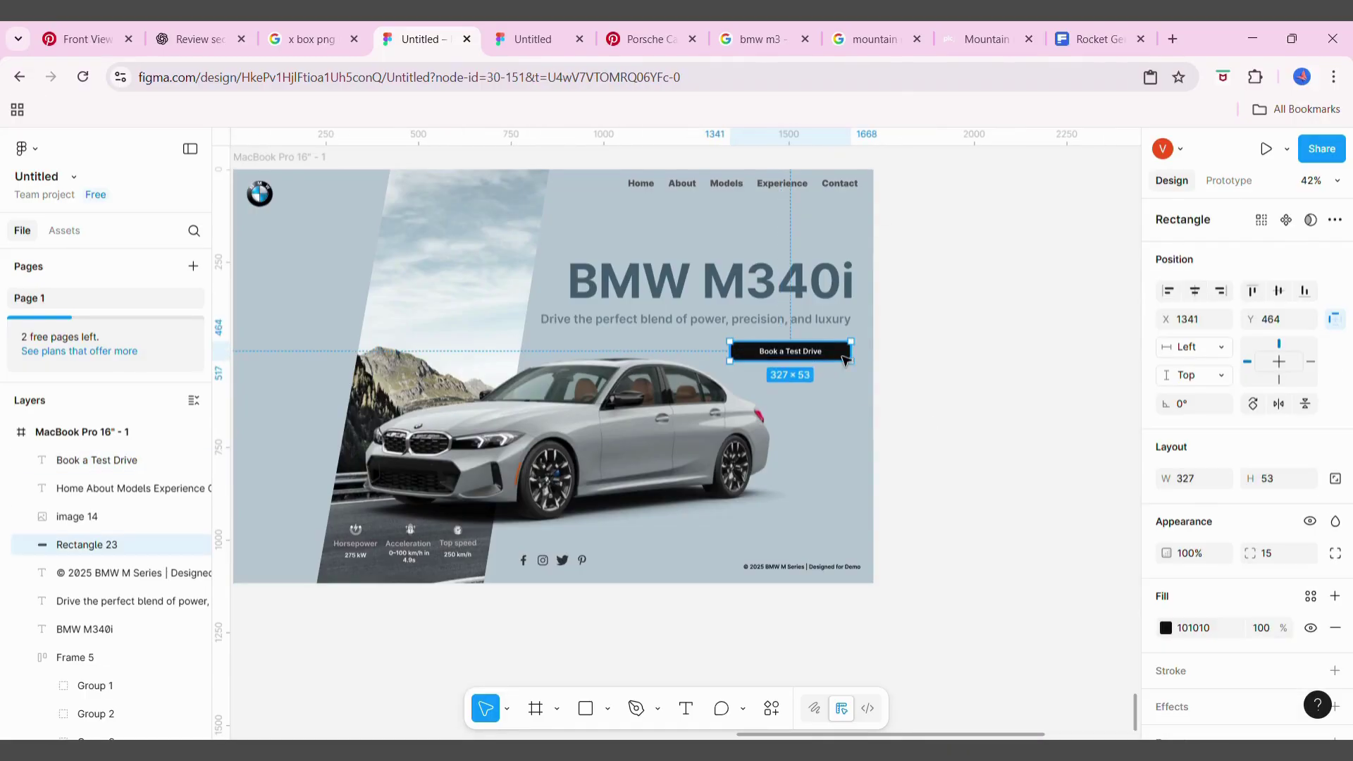
pyautogui.moveTo(869, 368); pyautogui.dragTo(839, 364)
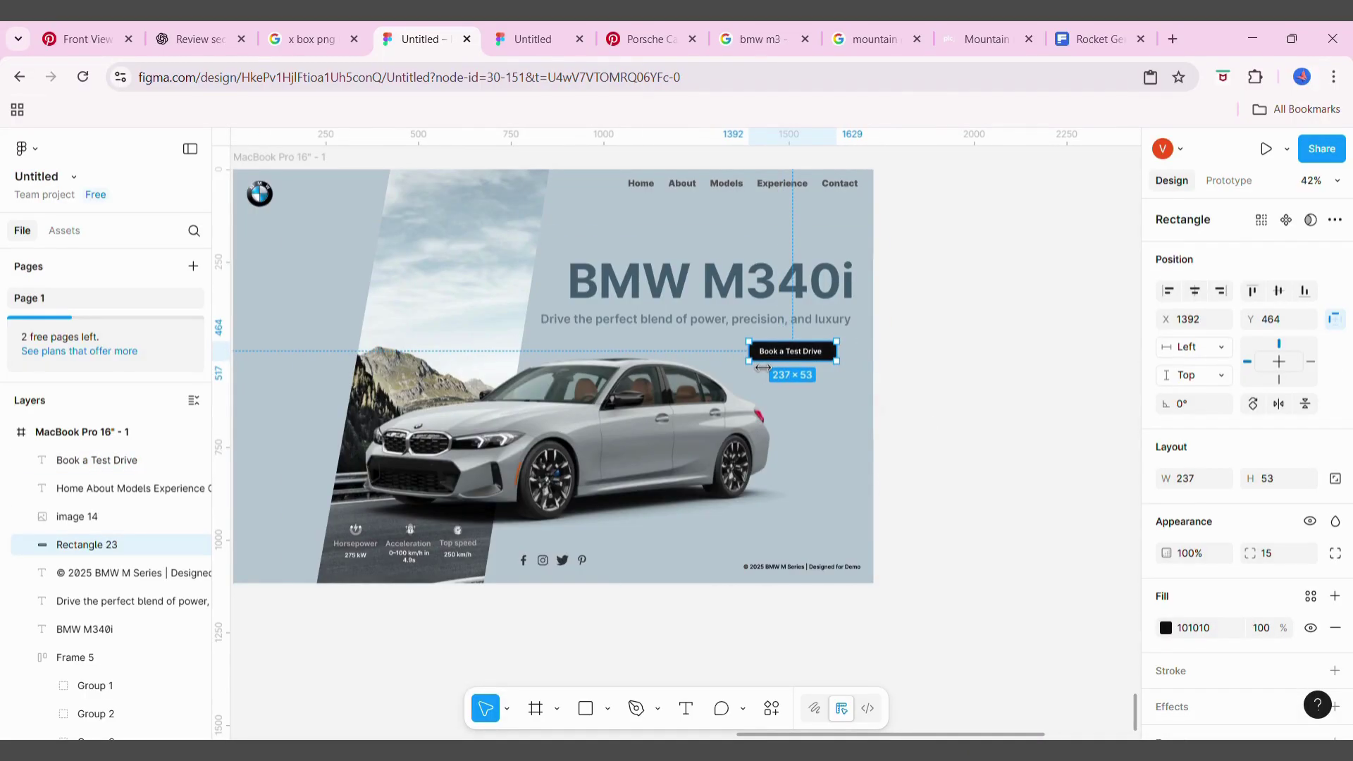
pyautogui.rightClick(800, 352)
pyautogui.click(879, 508)
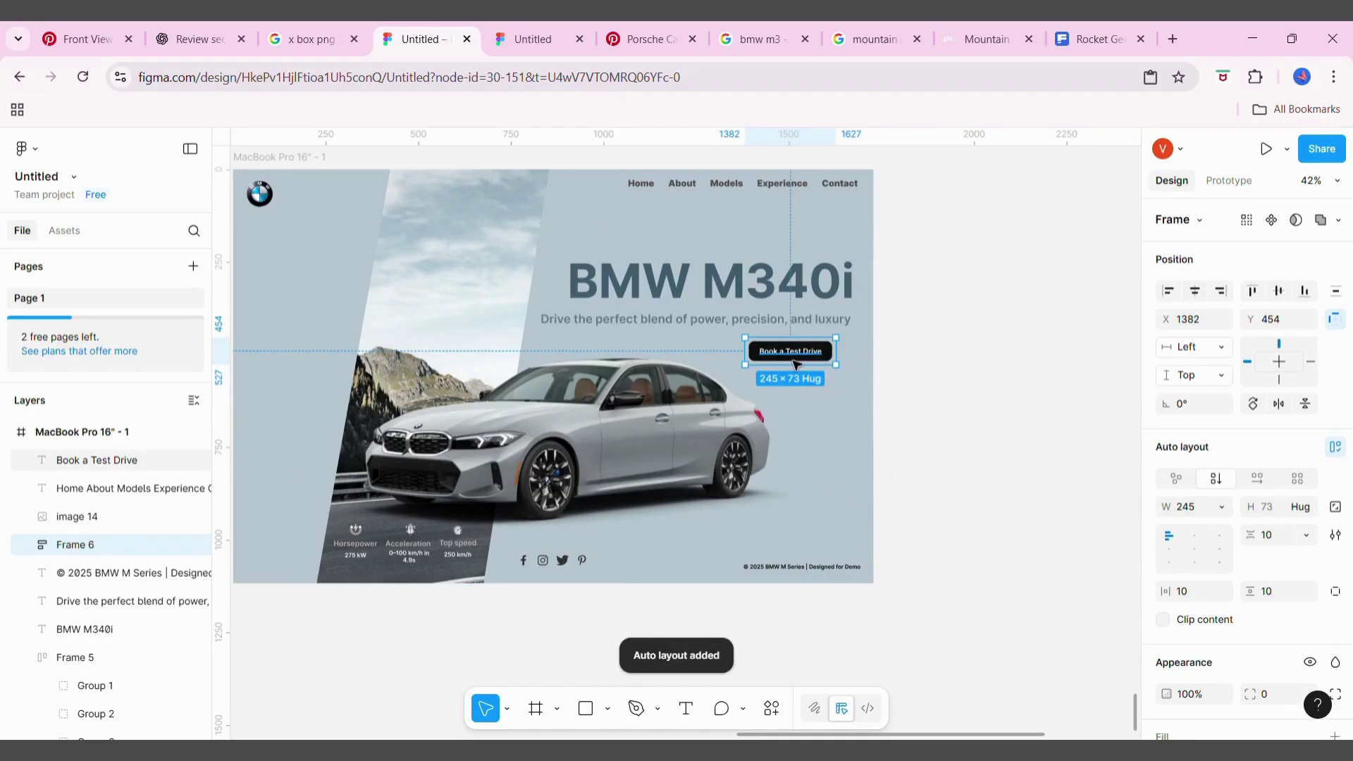
pyautogui.hotkey('shift', '2')
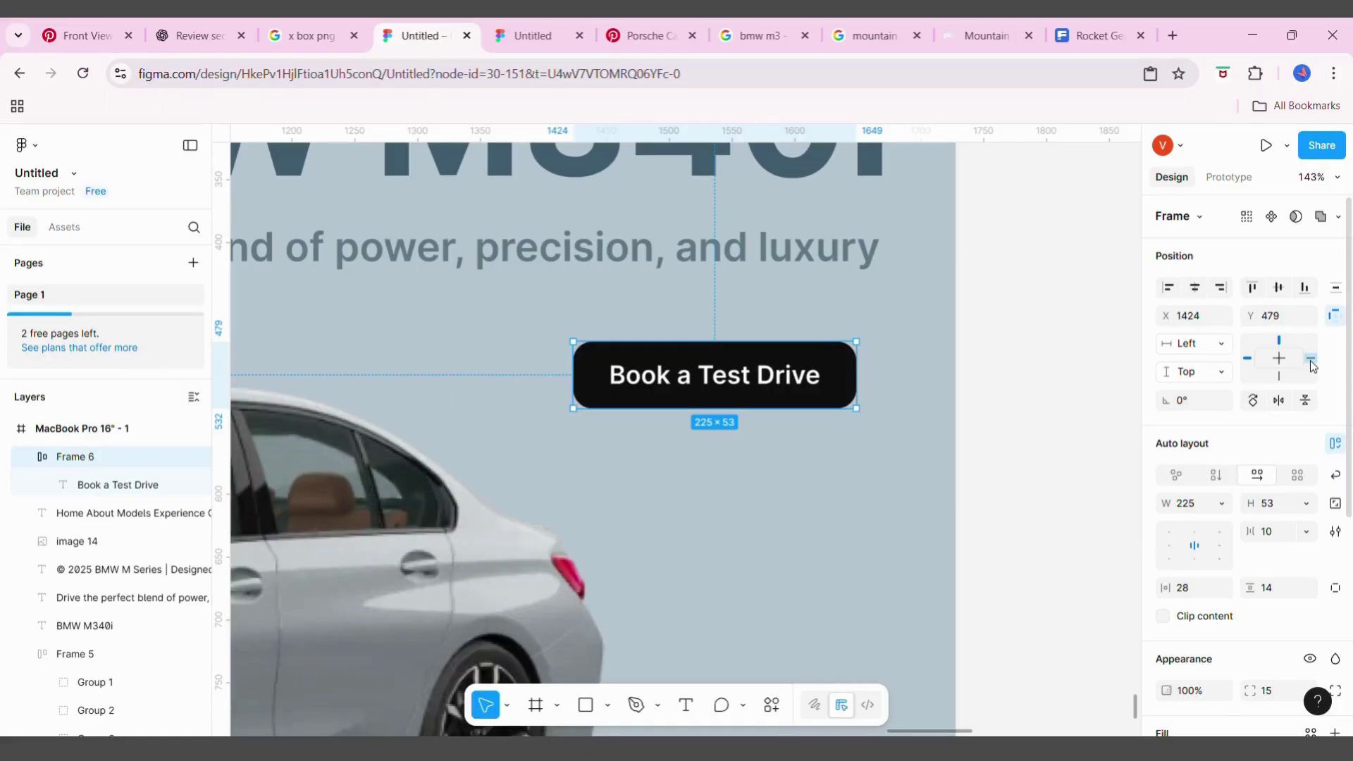
pyautogui.moveTo(788, 386); pyautogui.dragTo(803, 358)
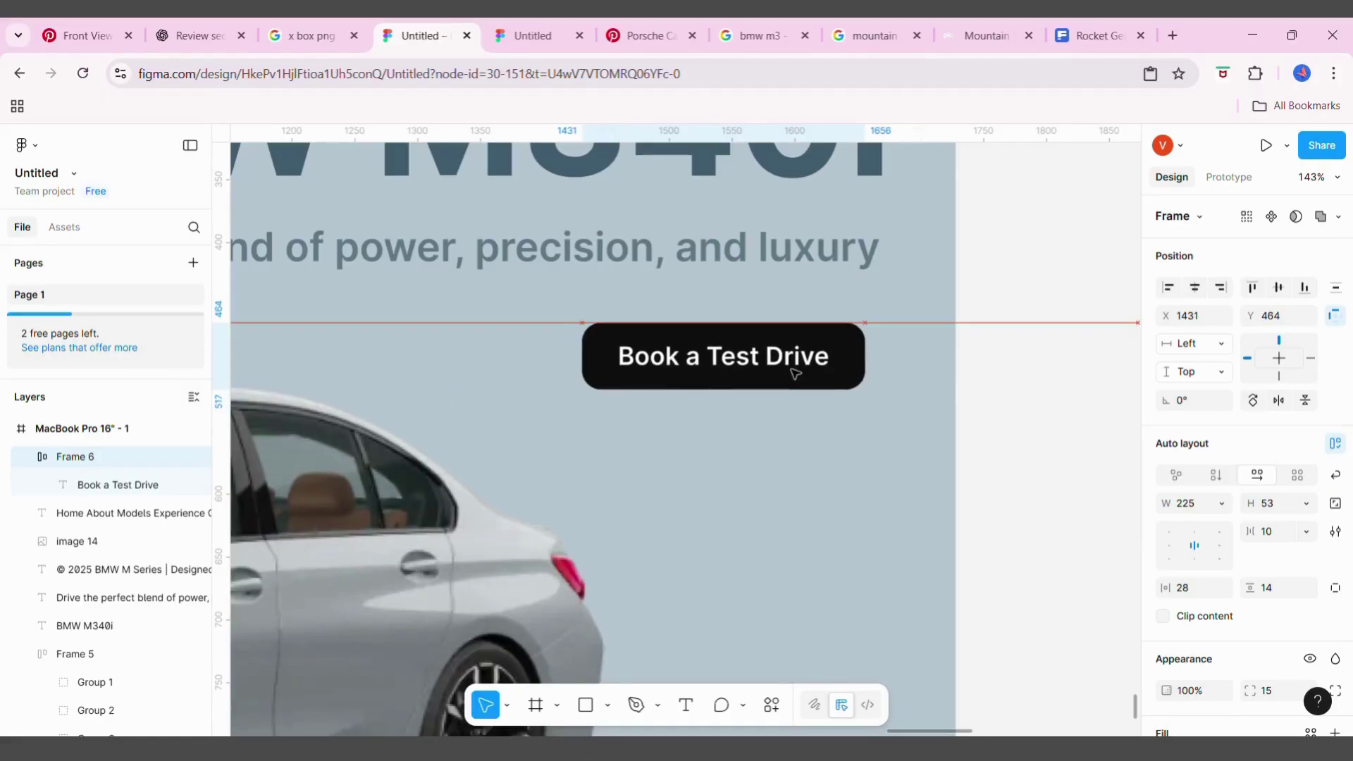
pyautogui.click(1003, 411)
pyautogui.hotkey('shift', '1')
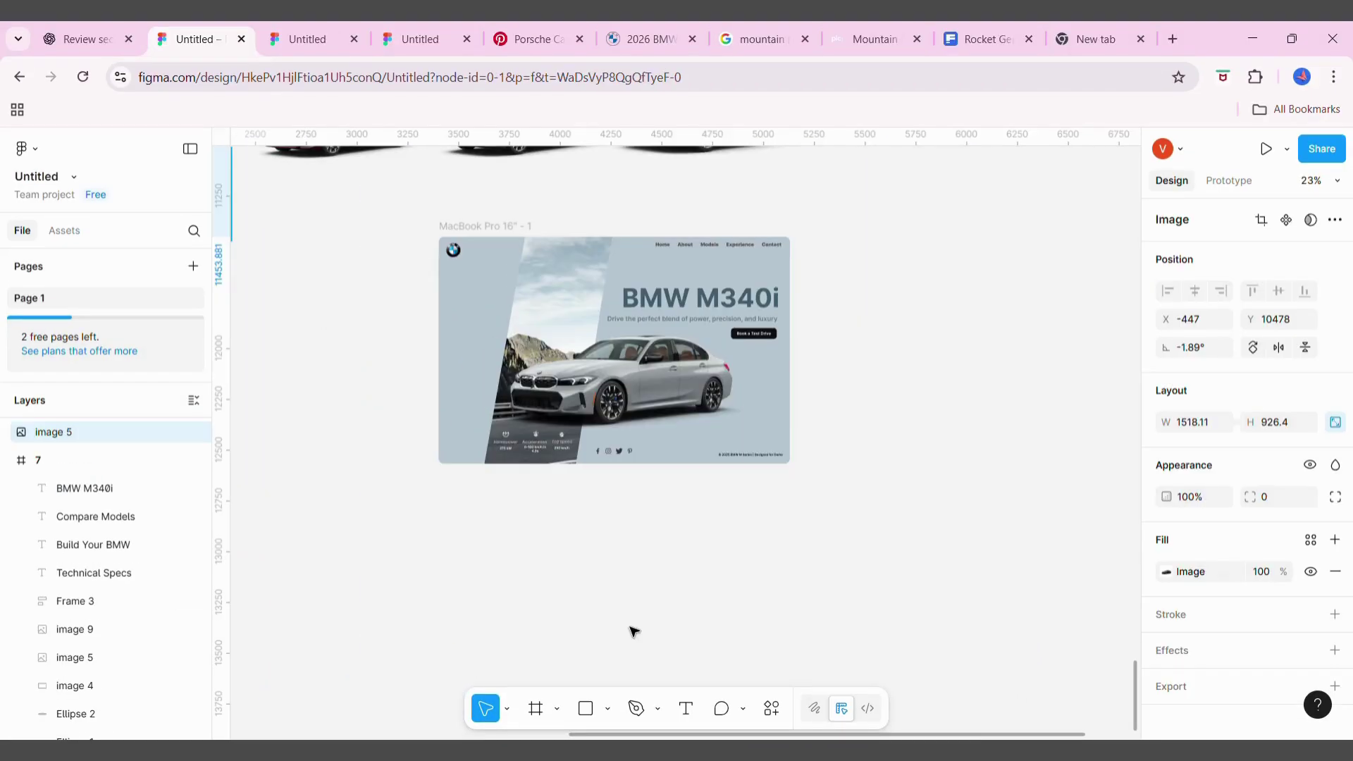
# Stretch the MacBook Pro 16" - 1 frame down to 1728×2152
pyautogui.click(633, 631)
pyautogui.click(477, 227)
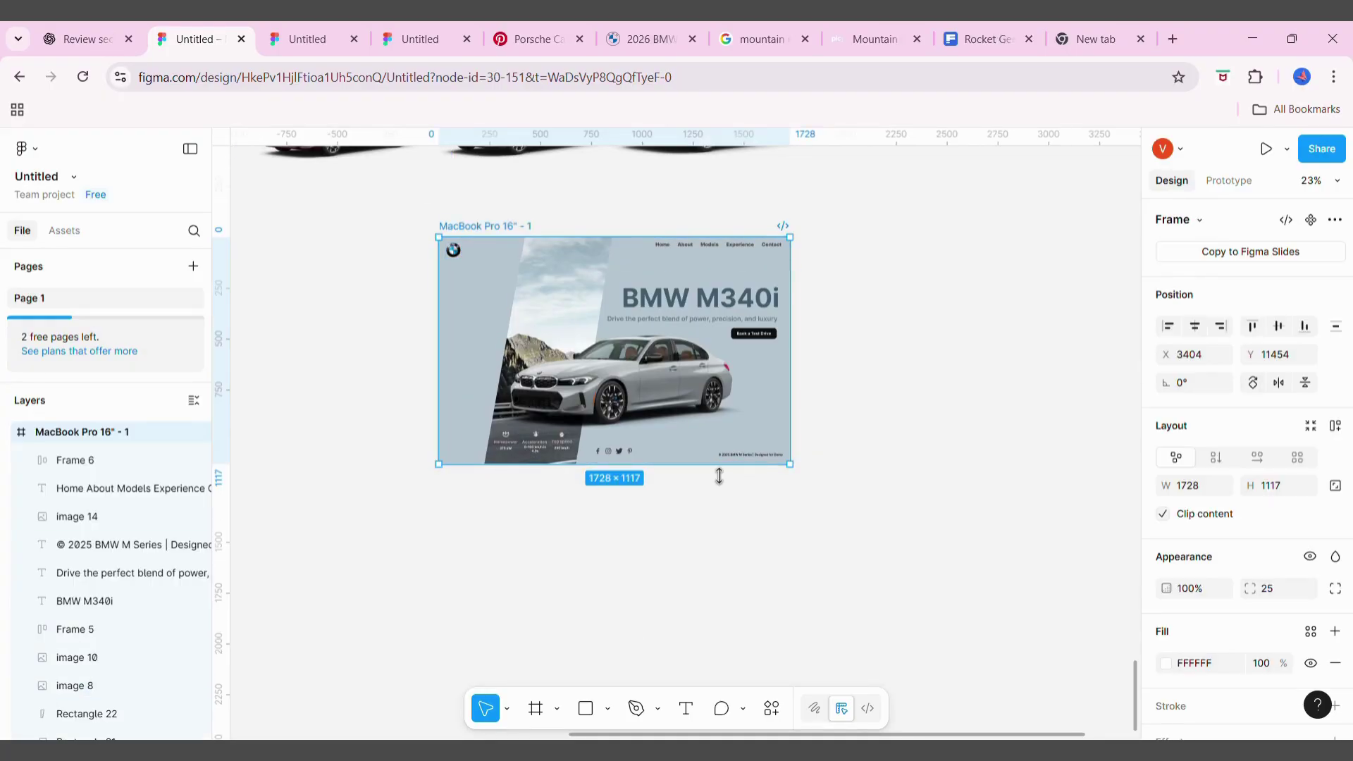
pyautogui.moveTo(719, 476)
pyautogui.mouseDown()
pyautogui.moveTo(750, 588)
pyautogui.moveTo(725, 480)
pyautogui.mouseUp()
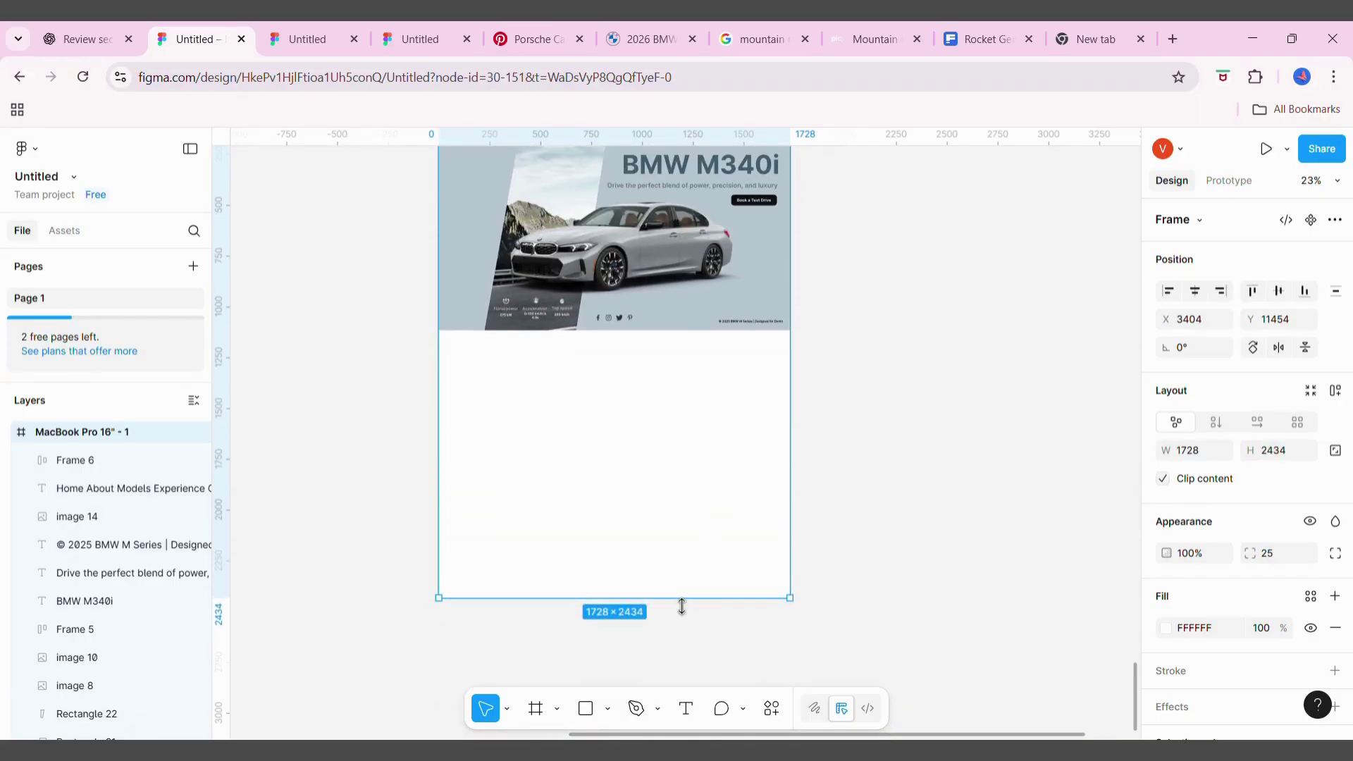
pyautogui.moveTo(682, 606); pyautogui.dragTo(673, 548)
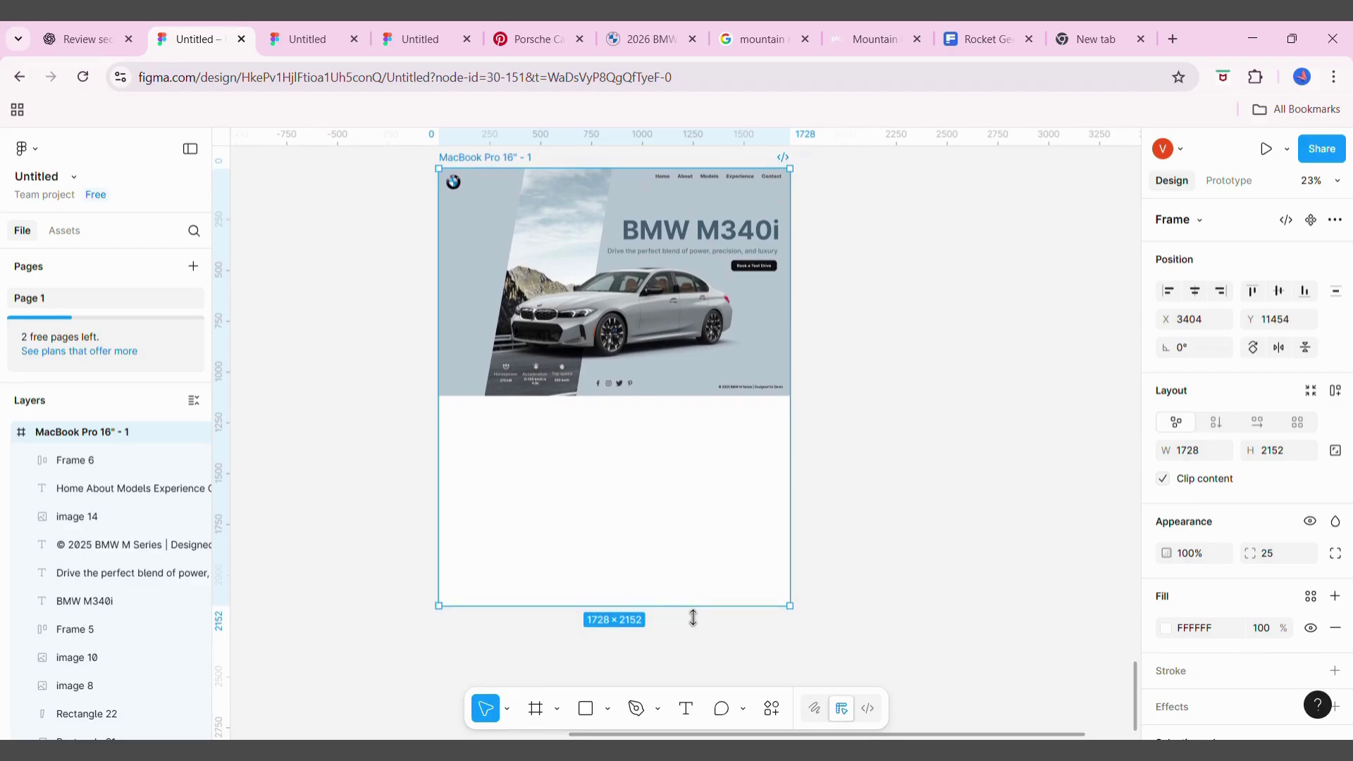
pyautogui.click(950, 557)
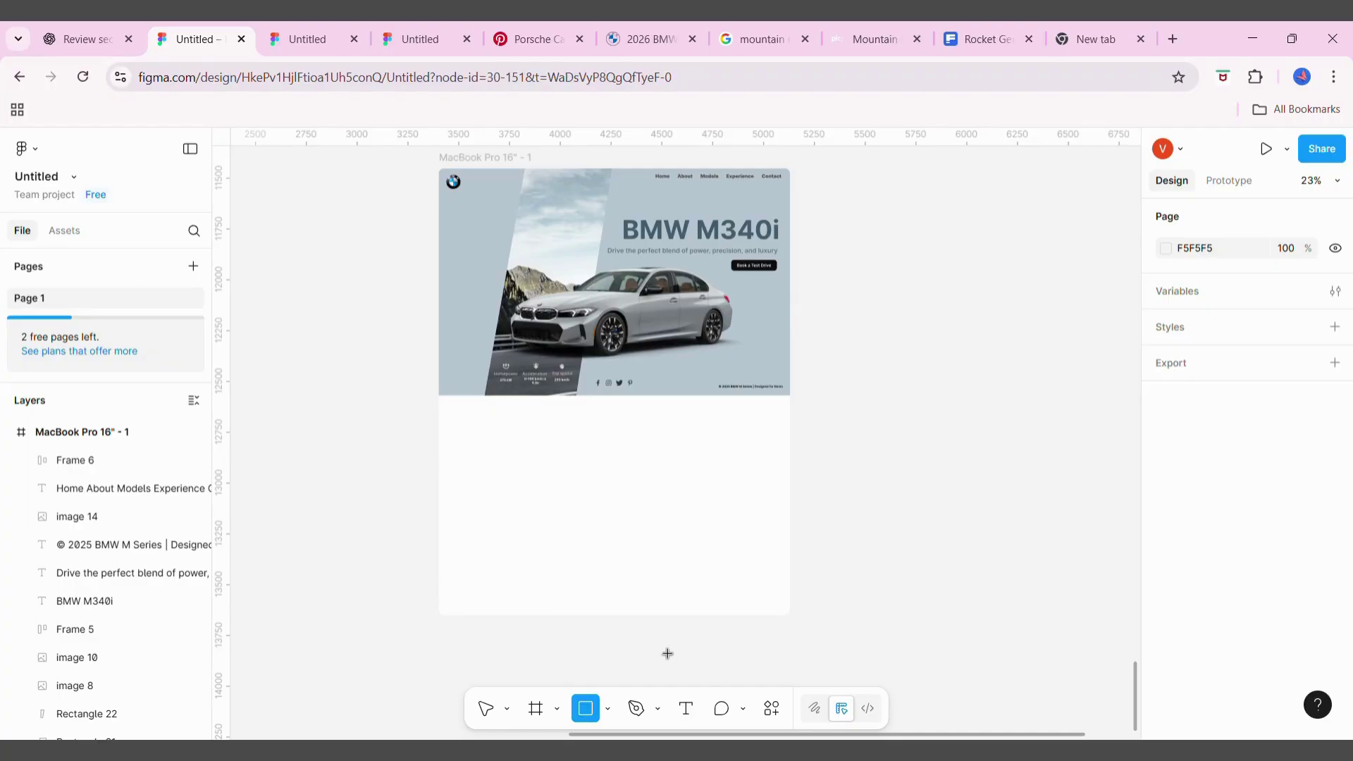
# Draw a grey 717×325 rectangle near the frame's bottom
pyautogui.moveTo(547, 580); pyautogui.dragTo(693, 627)
pyautogui.moveTo(637, 588); pyautogui.dragTo(634, 575)
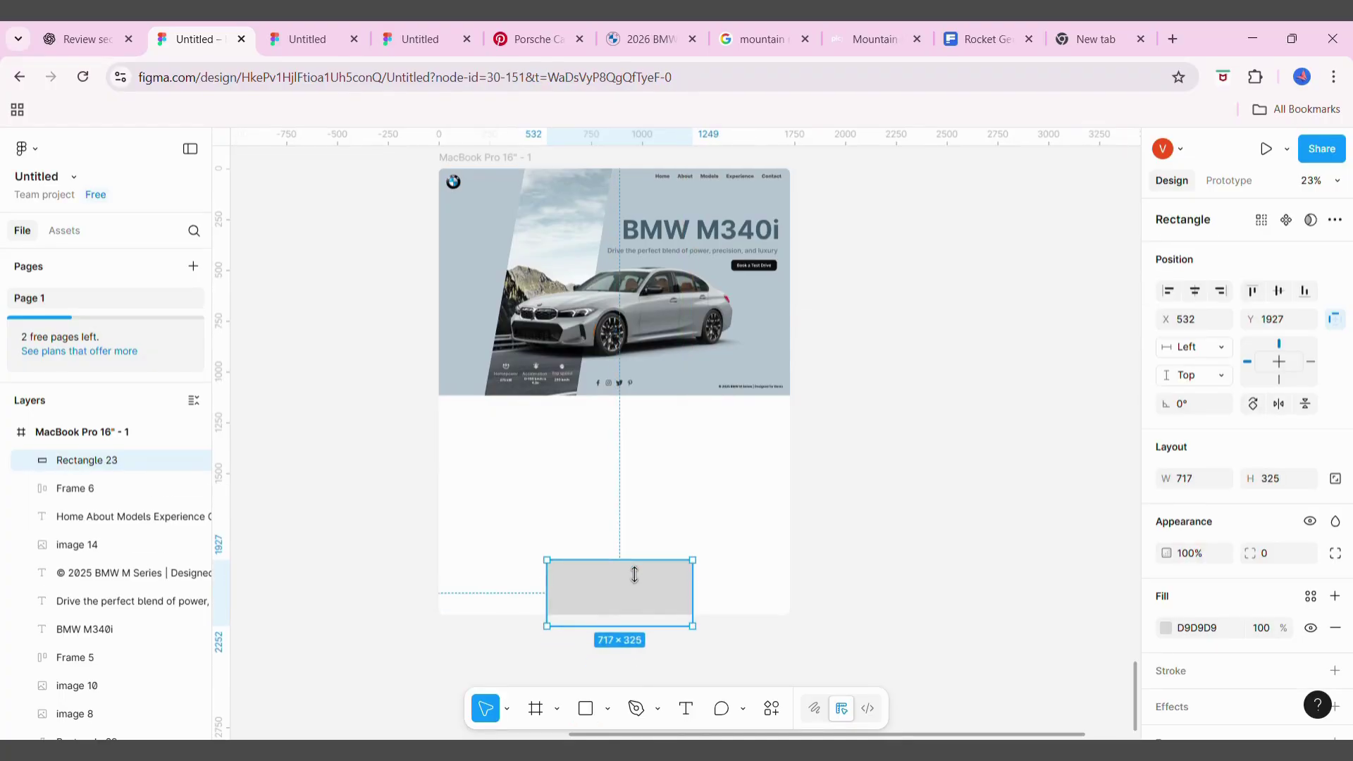
pyautogui.click(876, 590)
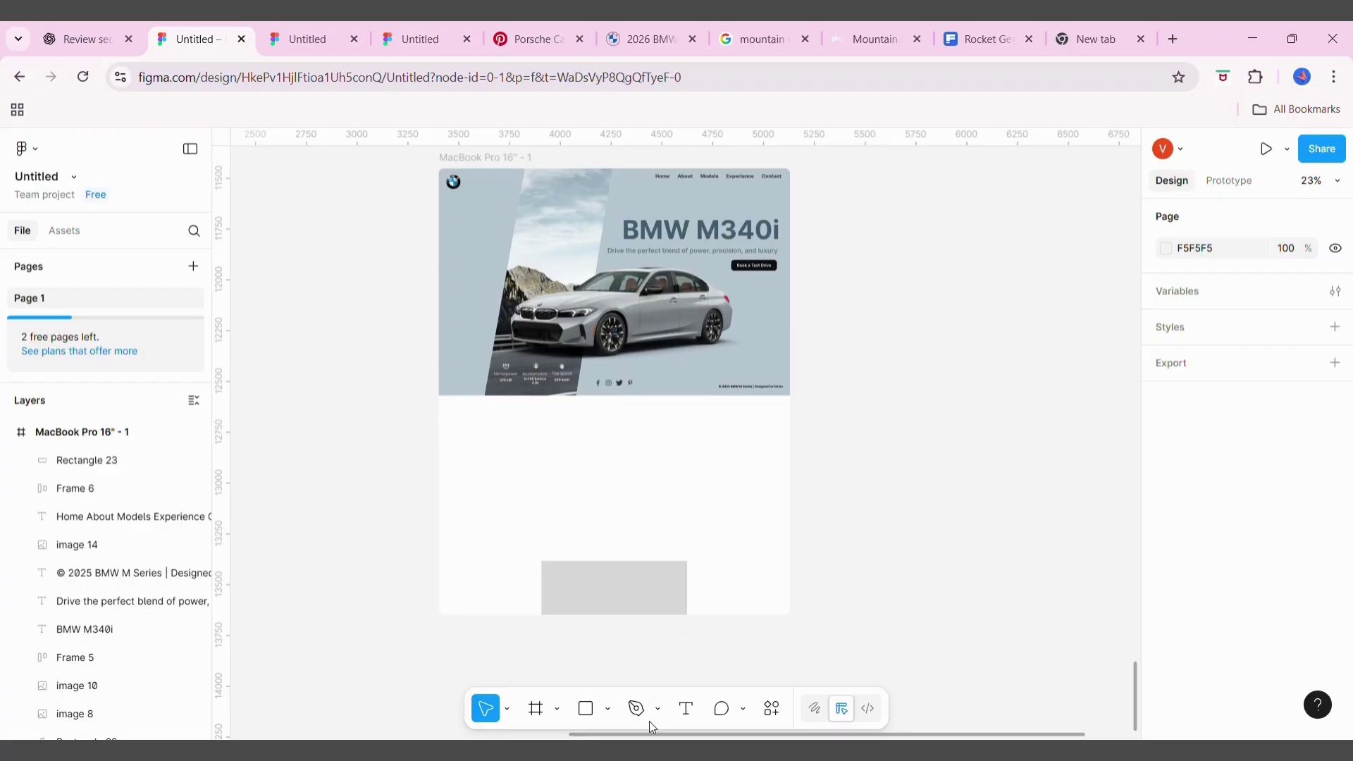
# Draw a wide 1037×104 ellipse across the rectangle's top
pyautogui.click(610, 716)
pyautogui.click(668, 610)
pyautogui.moveTo(521, 524)
pyautogui.mouseDown()
pyautogui.moveTo(716, 582)
pyautogui.moveTo(733, 544)
pyautogui.moveTo(655, 568)
pyautogui.mouseUp()
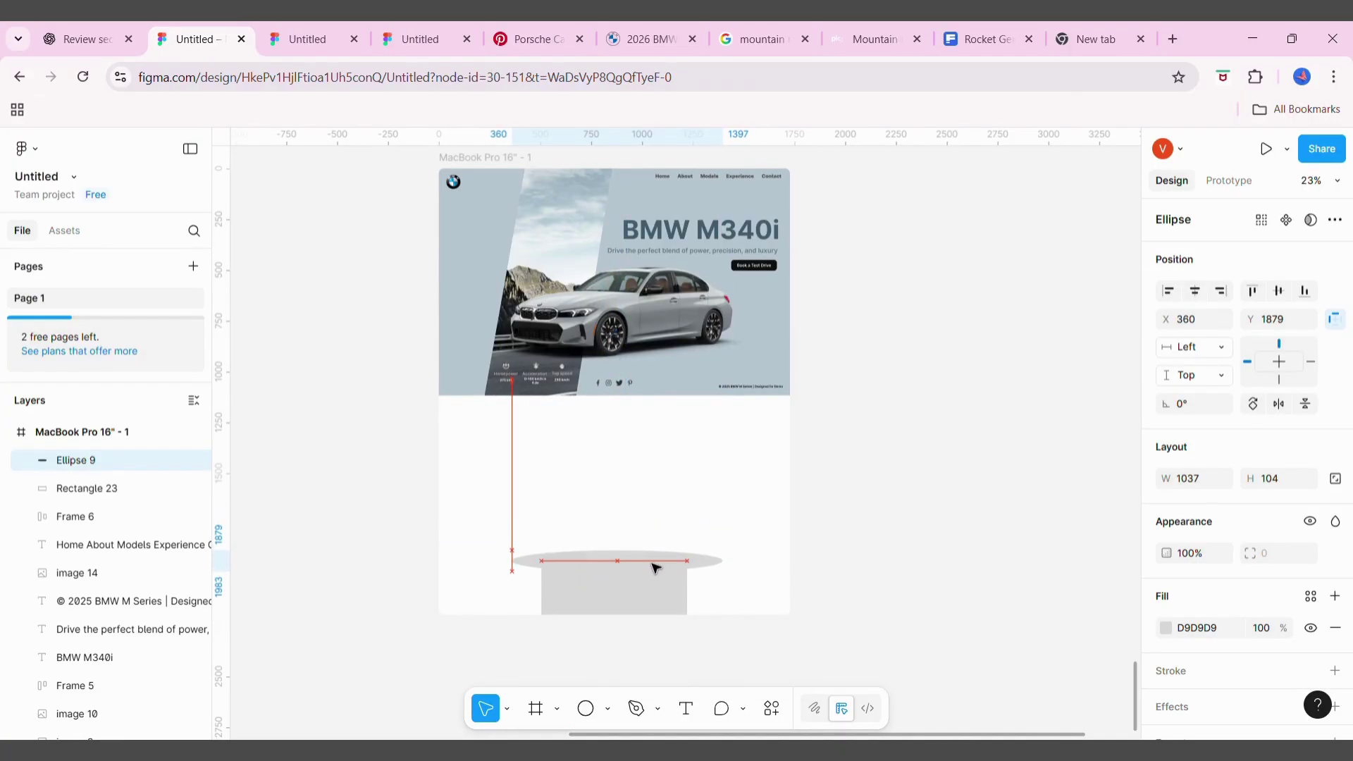
# Resize the podium ellipse to 1192×147
pyautogui.moveTo(527, 562); pyautogui.dragTo(517, 558)
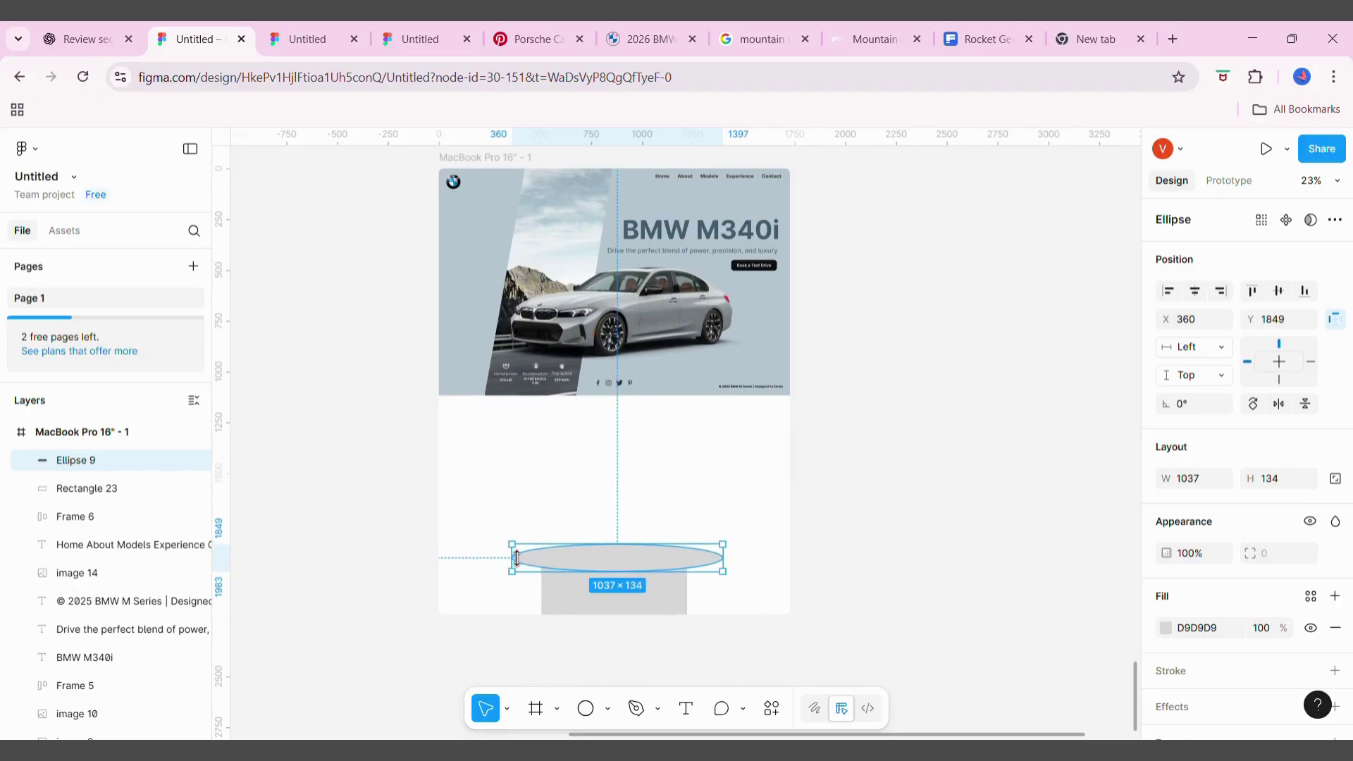
pyautogui.moveTo(743, 591); pyautogui.dragTo(687, 565)
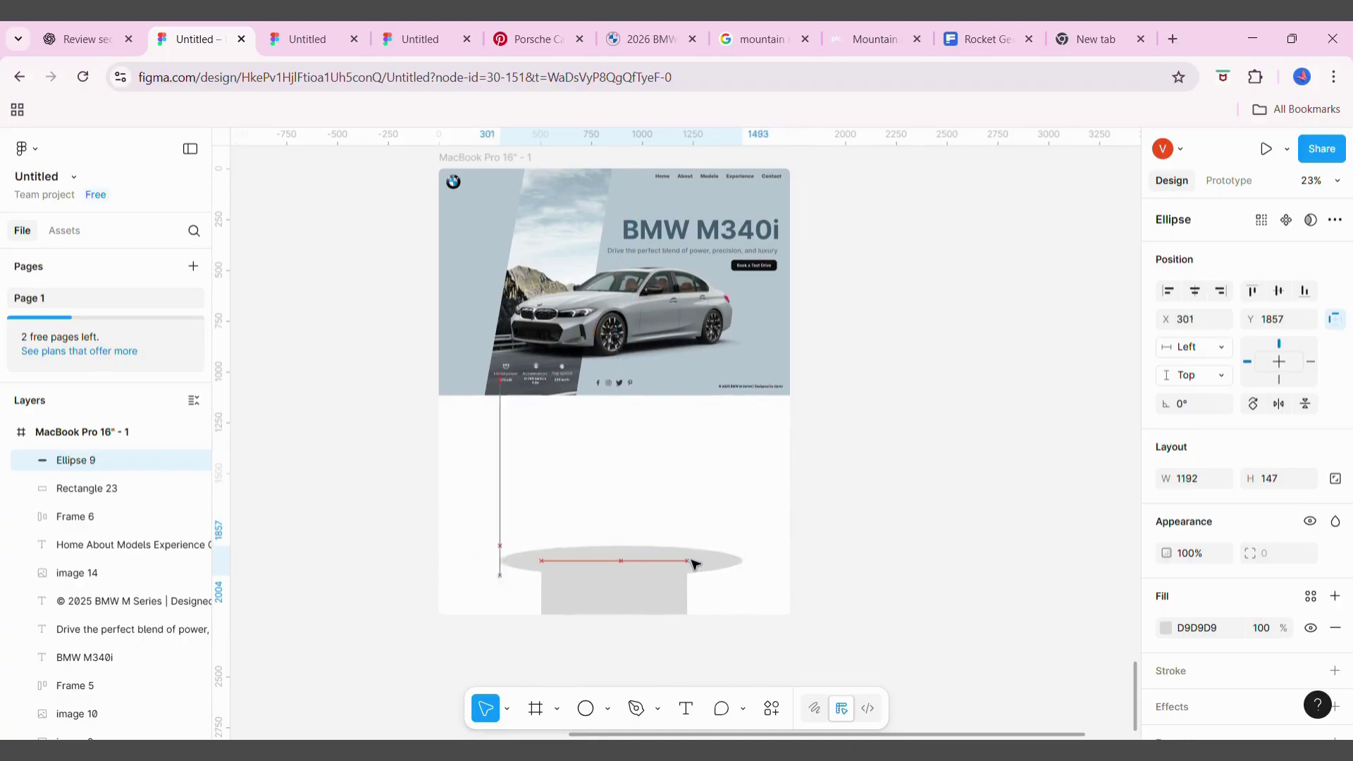
pyautogui.scroll(-1, 1171, 562)
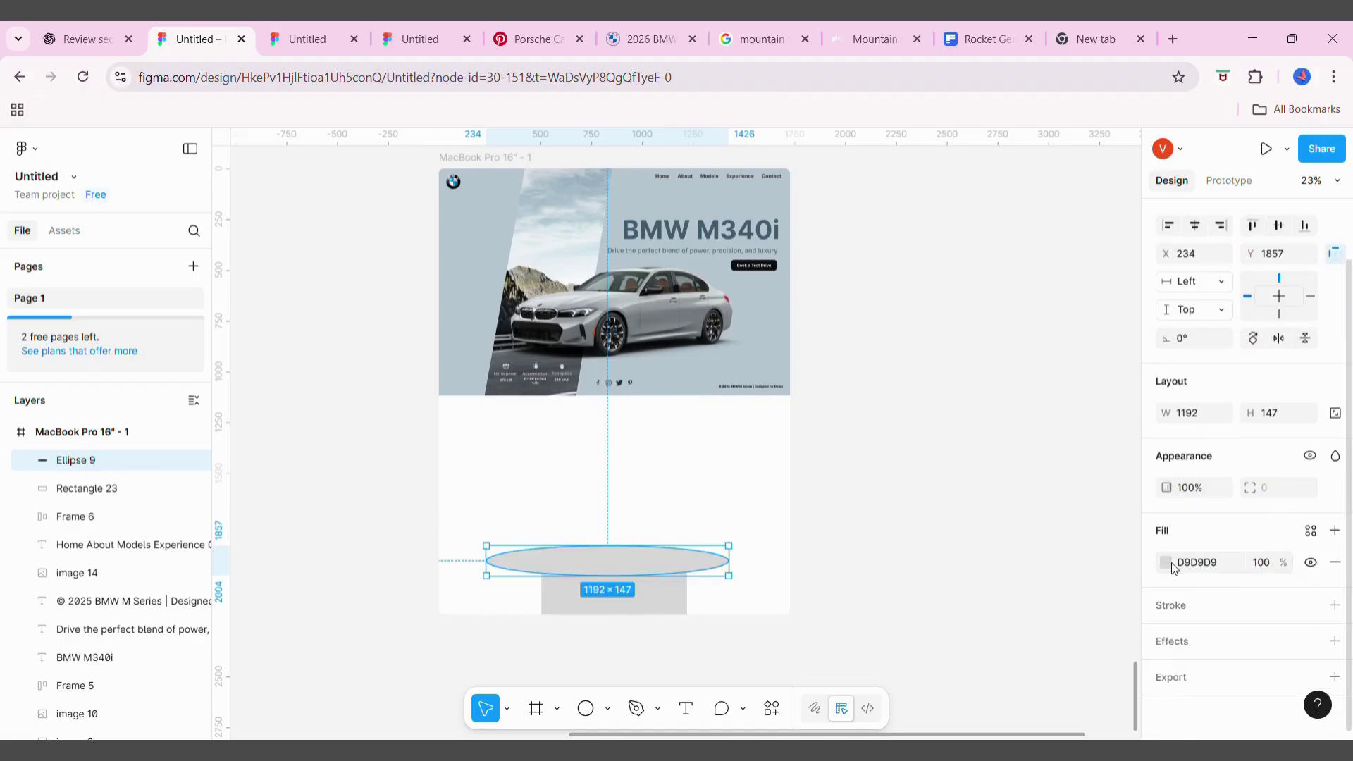
# Fill the ellipse with a linear gradient from D9D9D9 to F9F9F9
pyautogui.click(1172, 562)
pyautogui.click(972, 306)
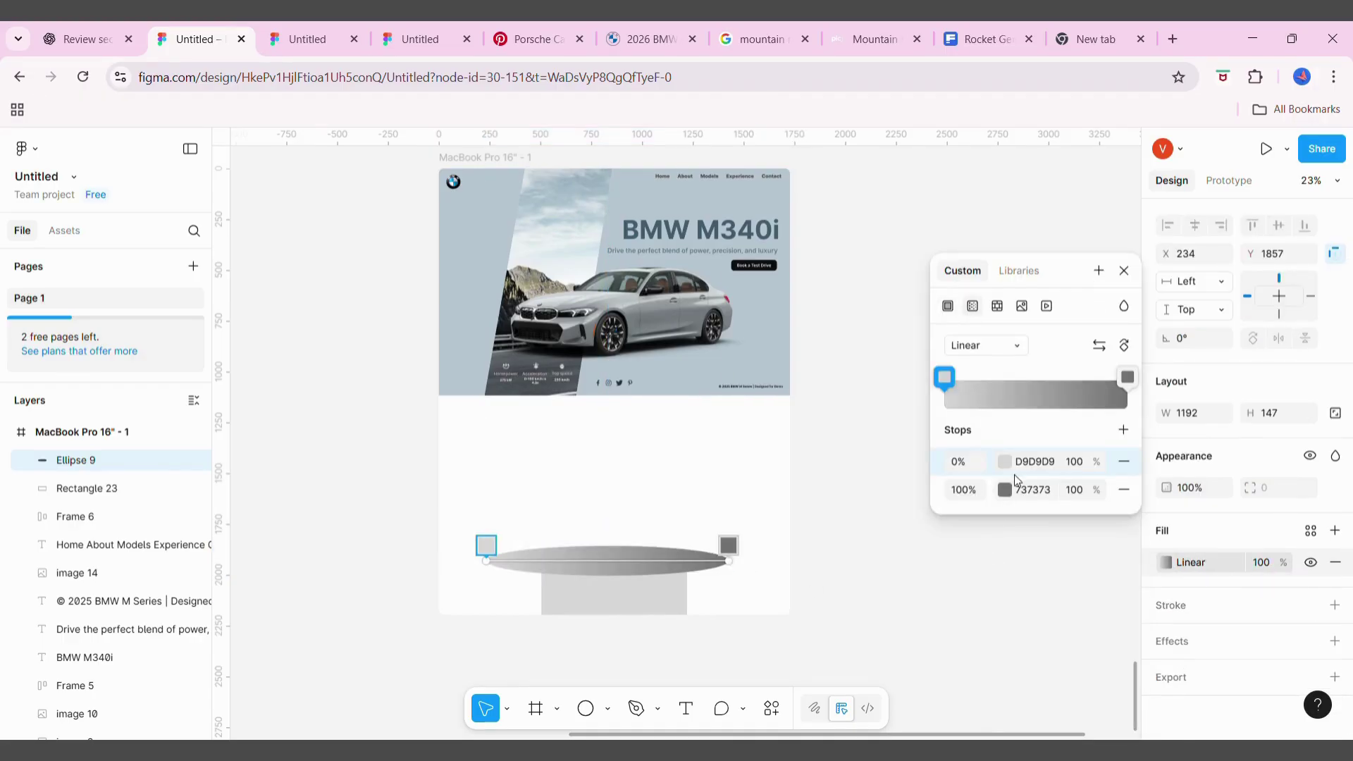
pyautogui.click(1005, 489)
pyautogui.click(777, 698)
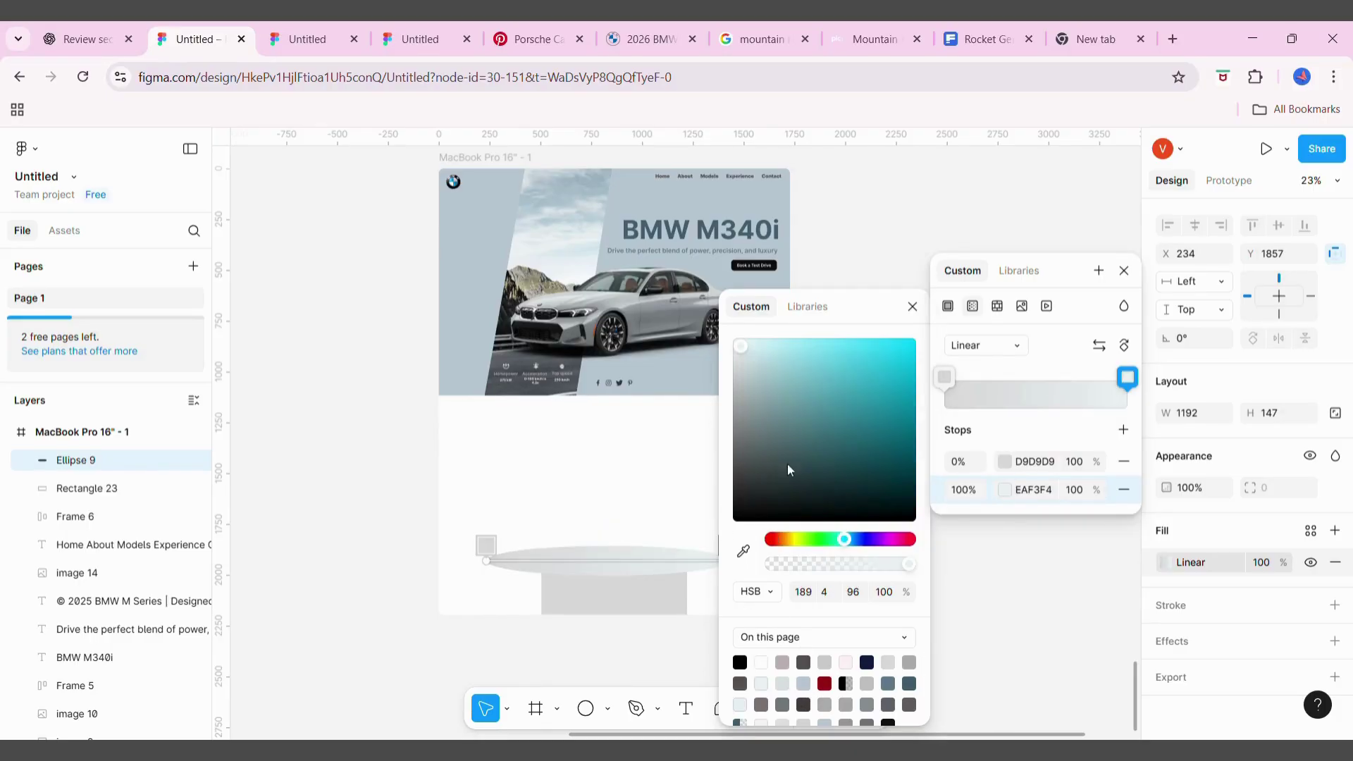
pyautogui.moveTo(789, 469); pyautogui.dragTo(733, 355)
pyautogui.click(913, 307)
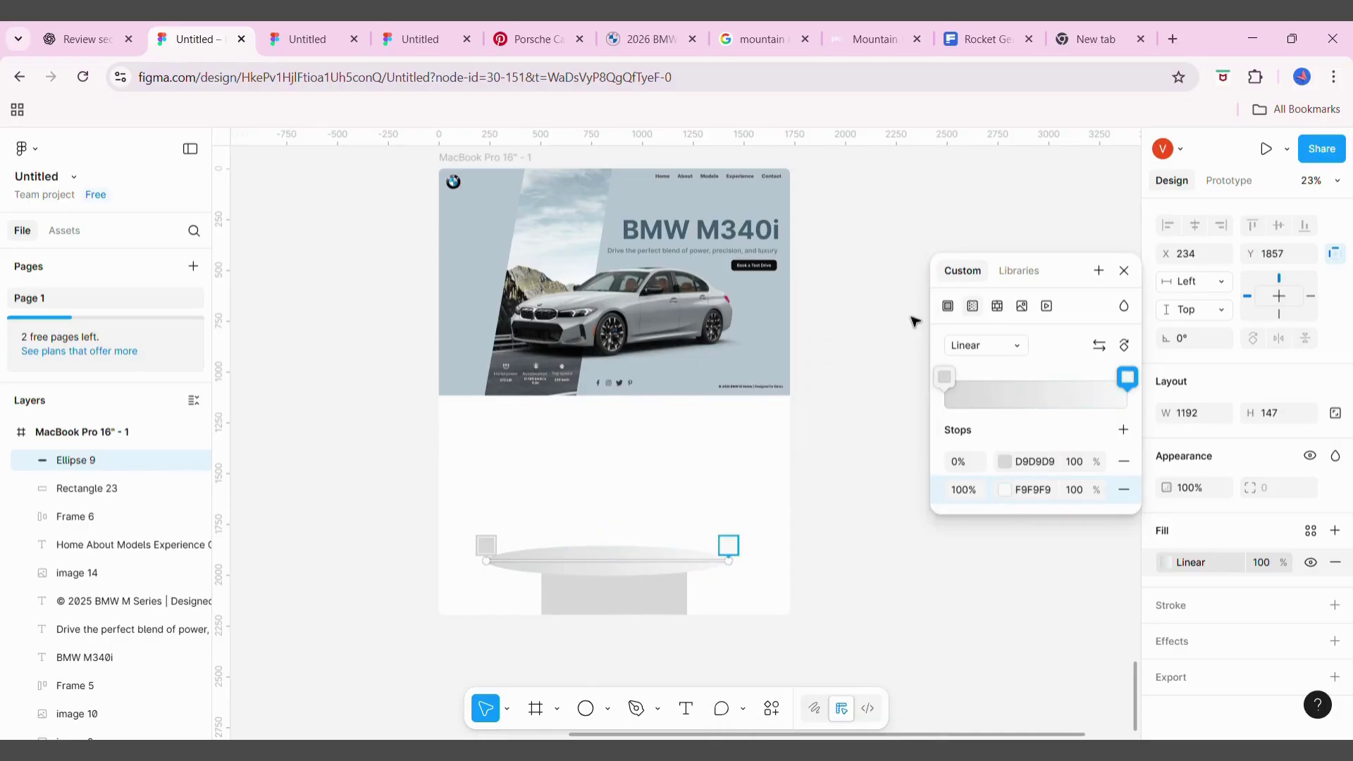
# Add a white FFFFFF stroke of weight 8 to the ellipse
pyautogui.click(1156, 616)
pyautogui.click(1196, 637)
pyautogui.write('FFFFFF')
pyautogui.press('Return')
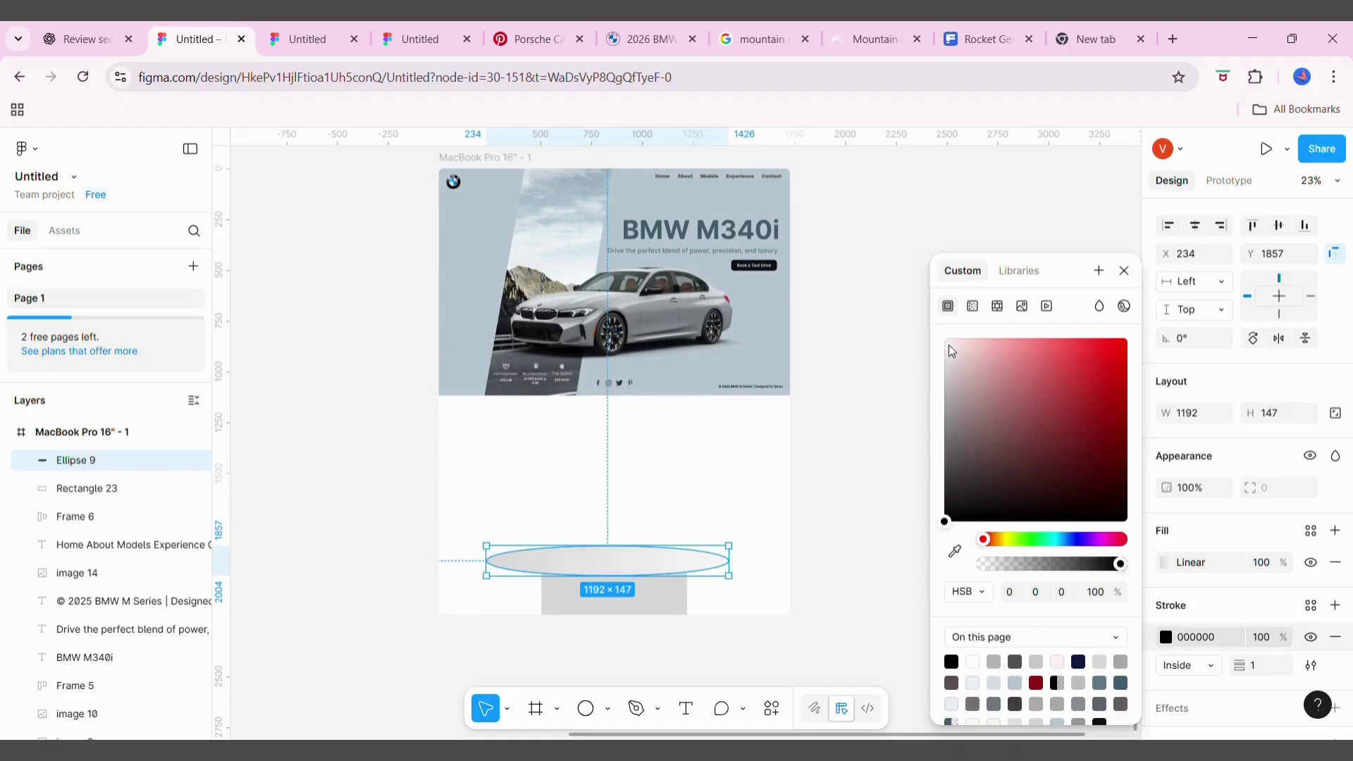
pyautogui.click(1241, 666)
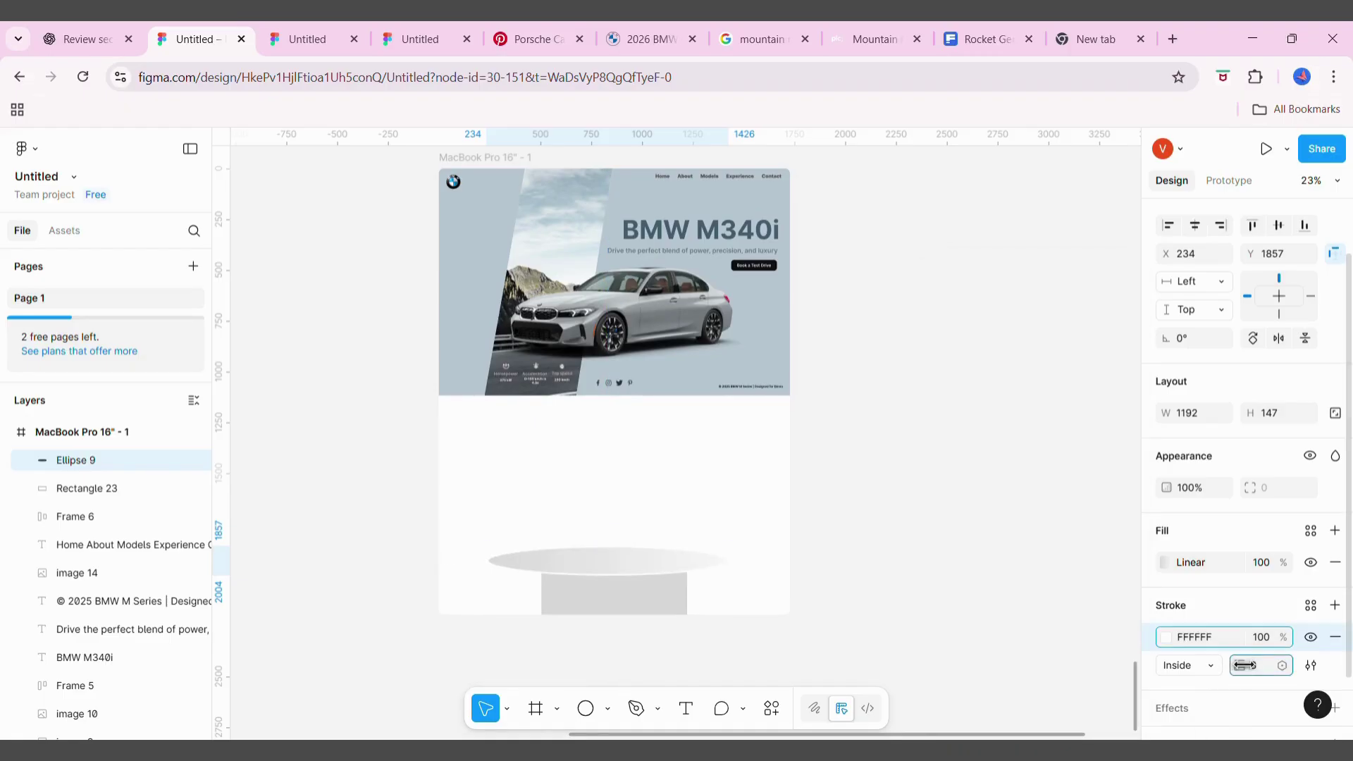
pyautogui.click(1191, 675)
# Set the ellipse stroke to Outside and give the MacBook Pro 16" - 1 frame a D9D9D9 fill
pyautogui.click(682, 409)
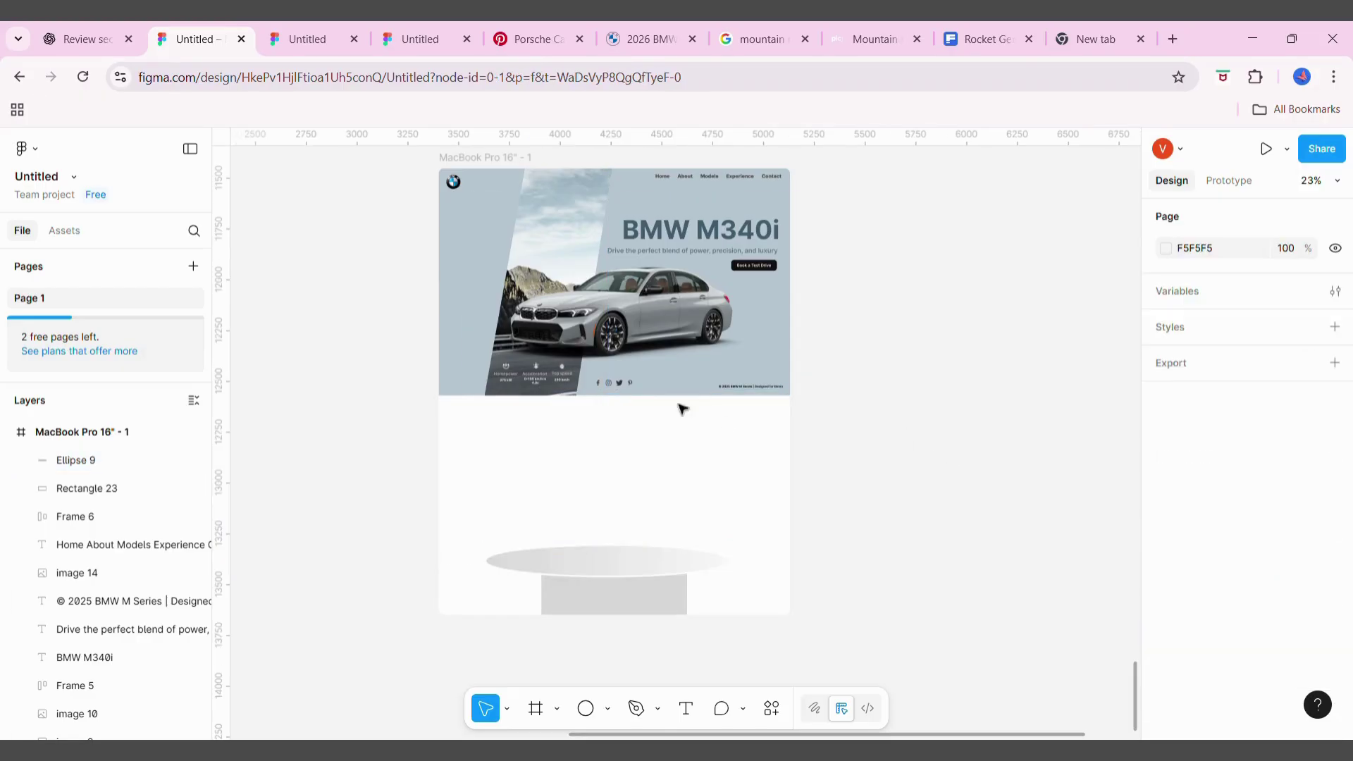
pyautogui.click(498, 157)
pyautogui.click(1167, 629)
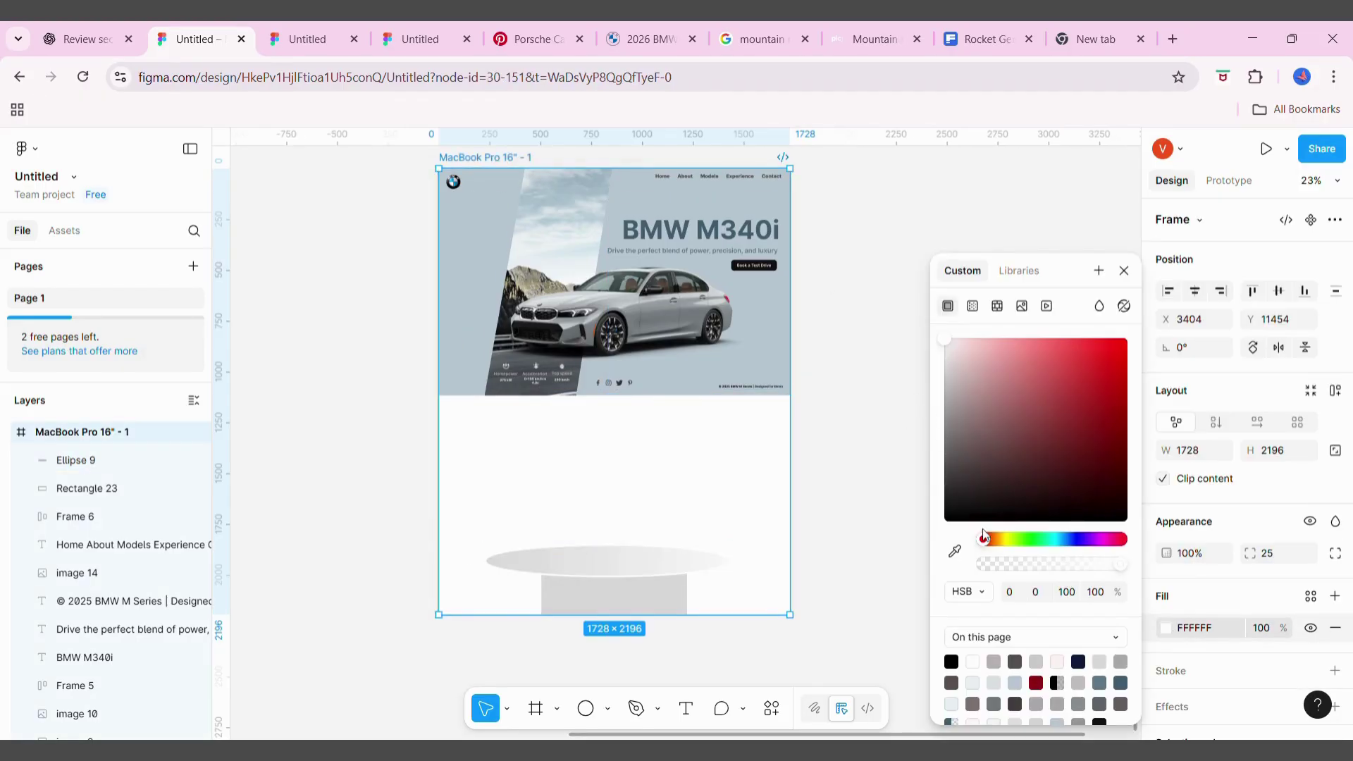
pyautogui.click(1001, 679)
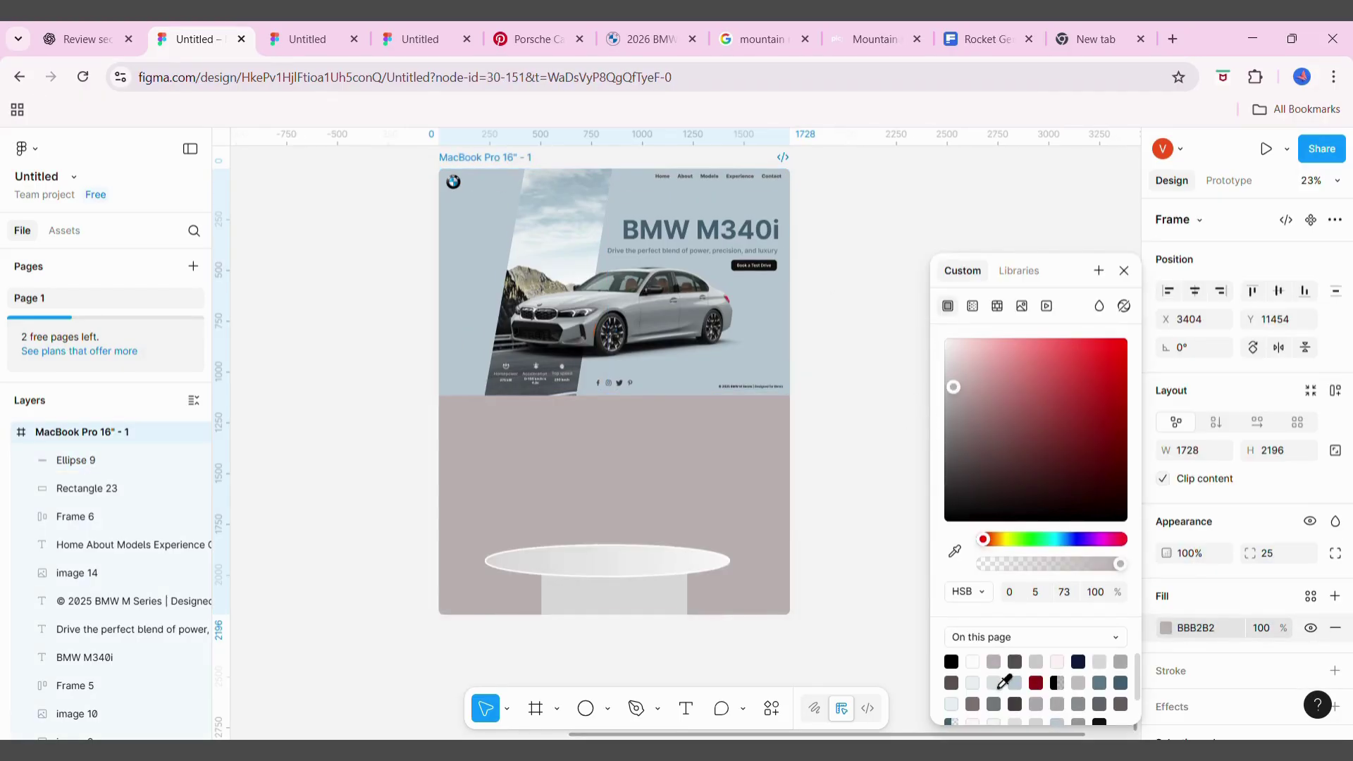
pyautogui.click(1099, 661)
pyautogui.click(637, 601)
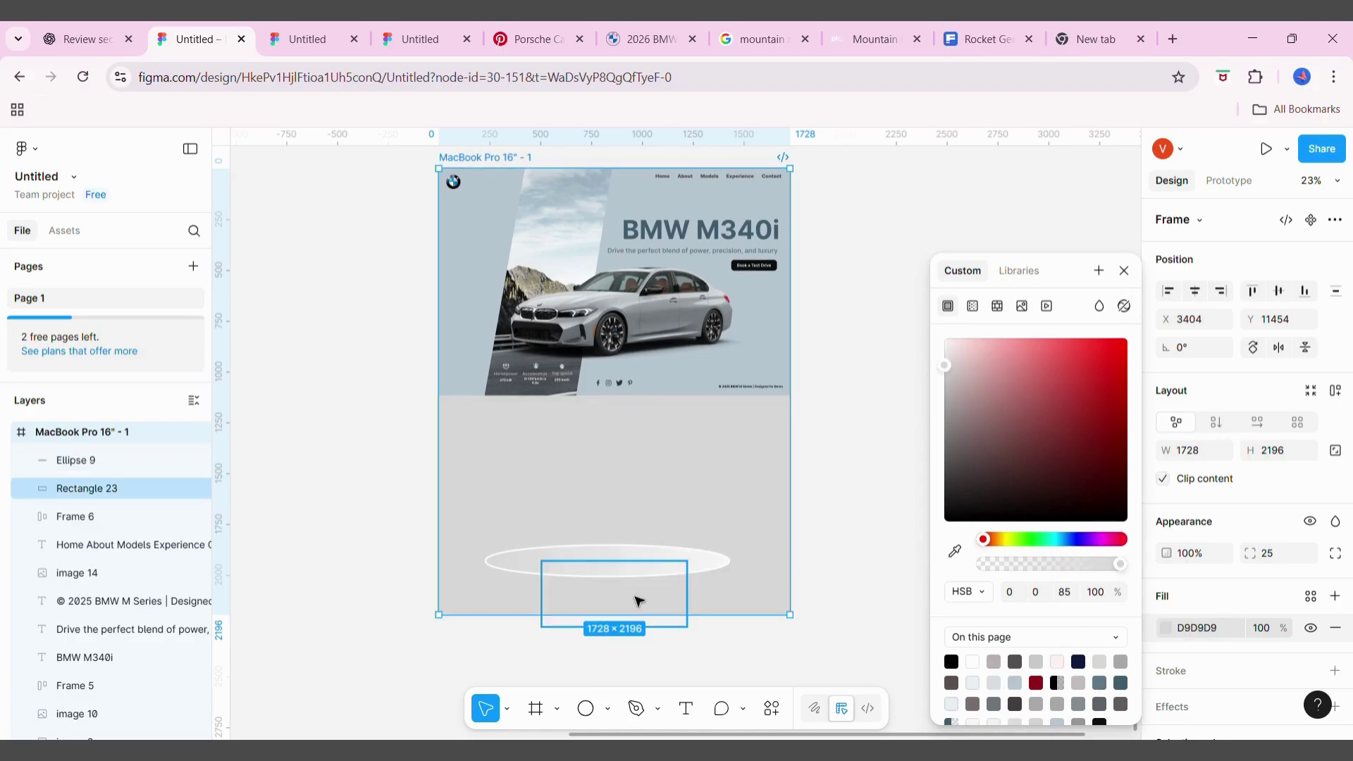
# Make the base rectangle 545050 and give the podium ellipse a soft drop shadow
pyautogui.click(1021, 673)
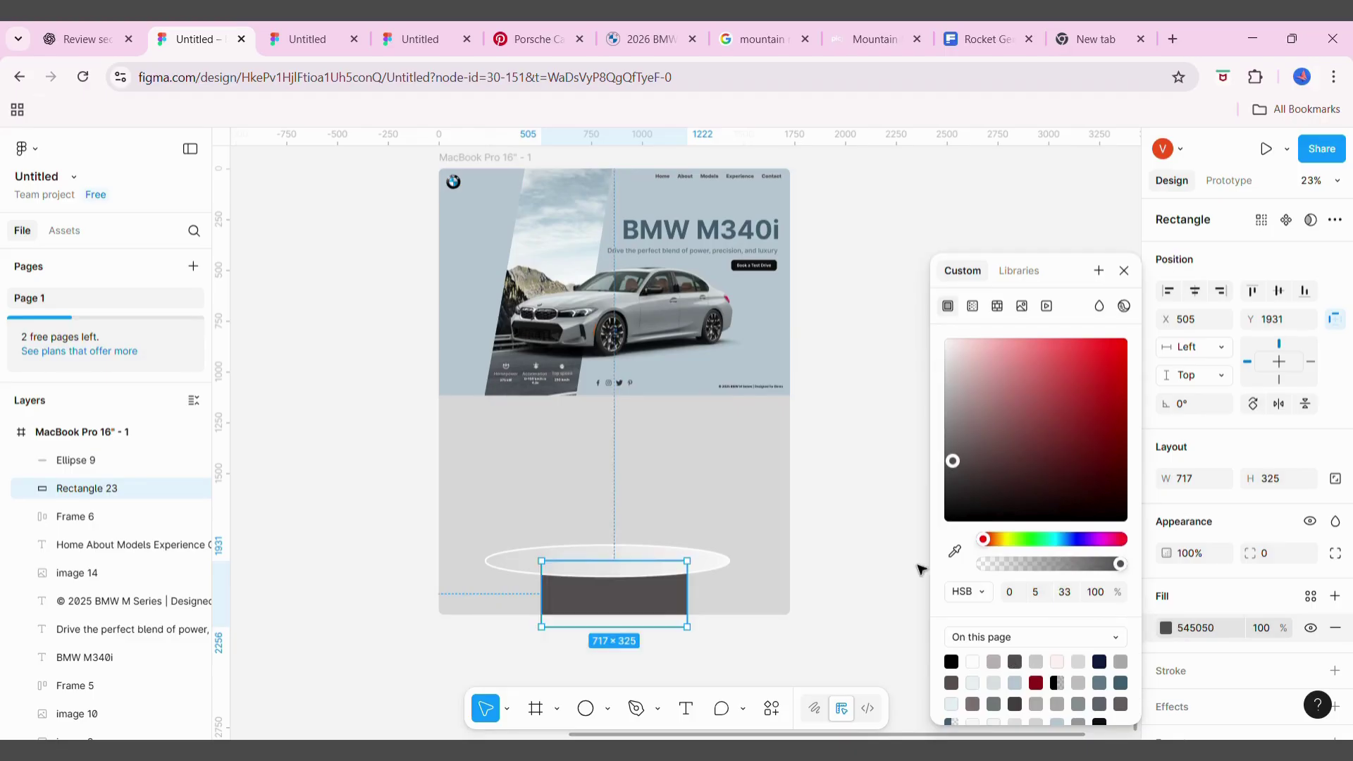
pyautogui.click(892, 360)
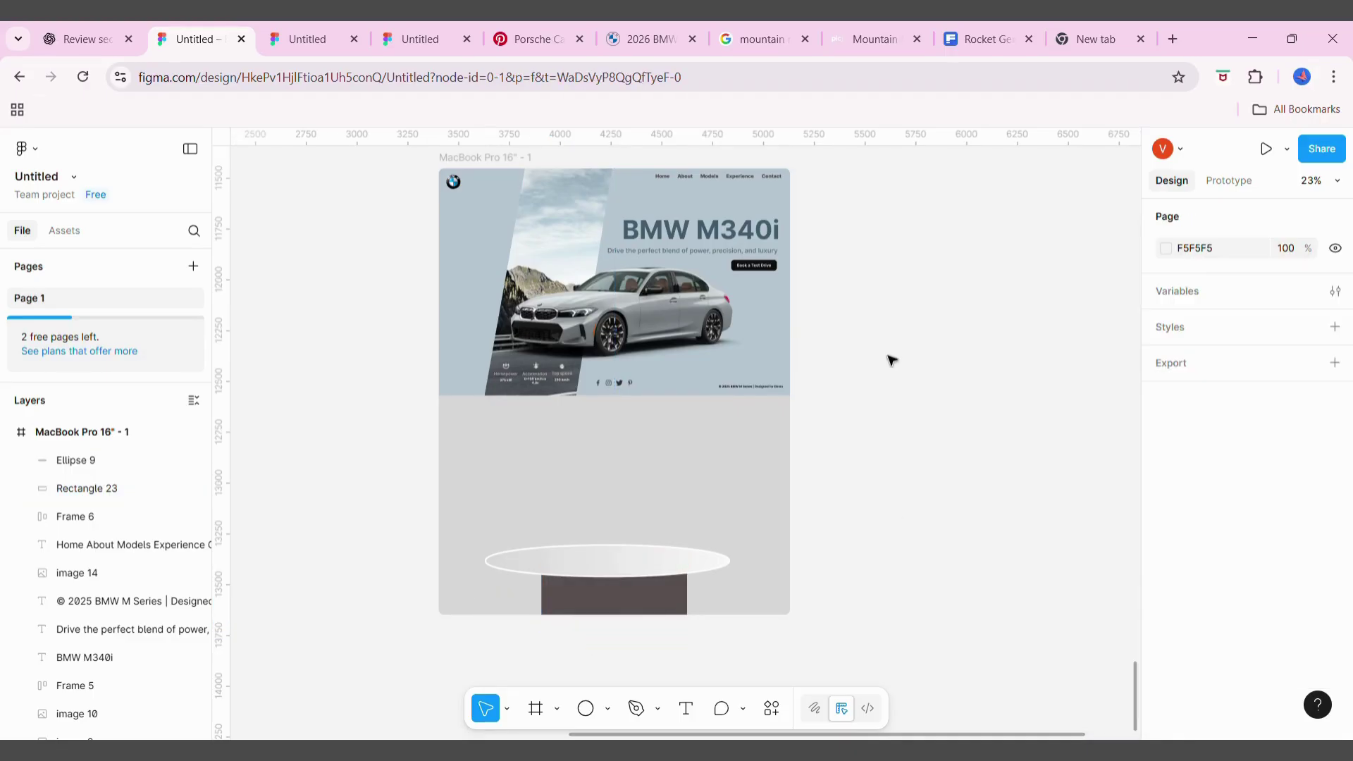
pyautogui.click(632, 564)
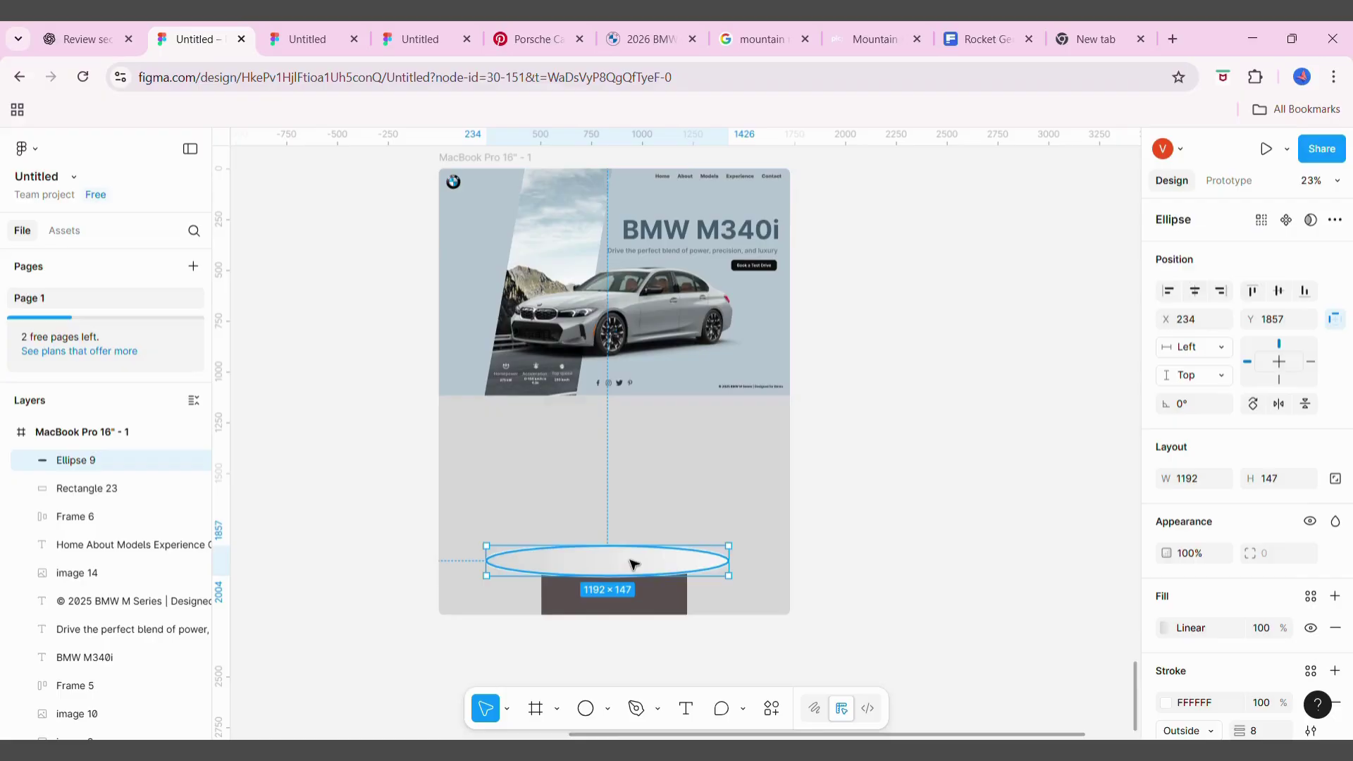
pyautogui.scroll(-2, 1217, 666)
pyautogui.click(1196, 643)
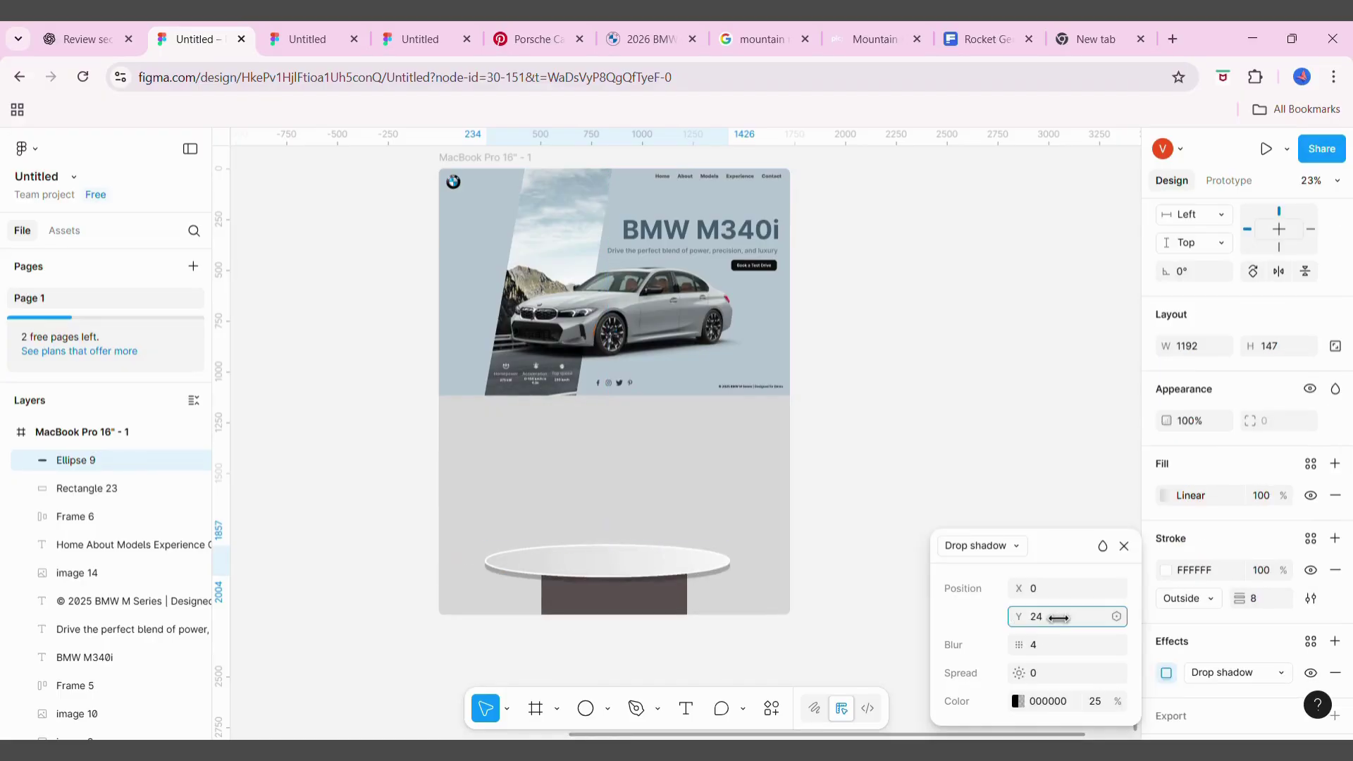
pyautogui.moveTo(1018, 645); pyautogui.dragTo(1245, 629)
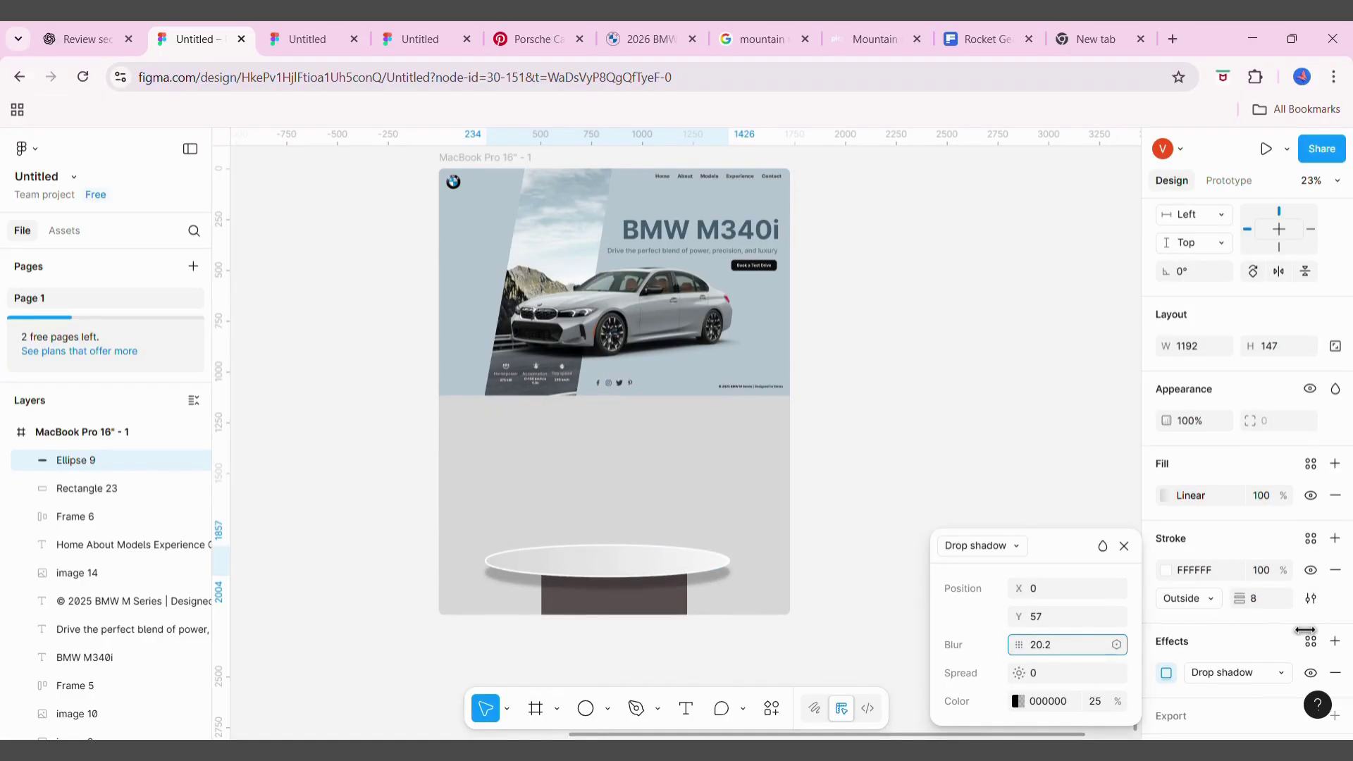
pyautogui.click(879, 420)
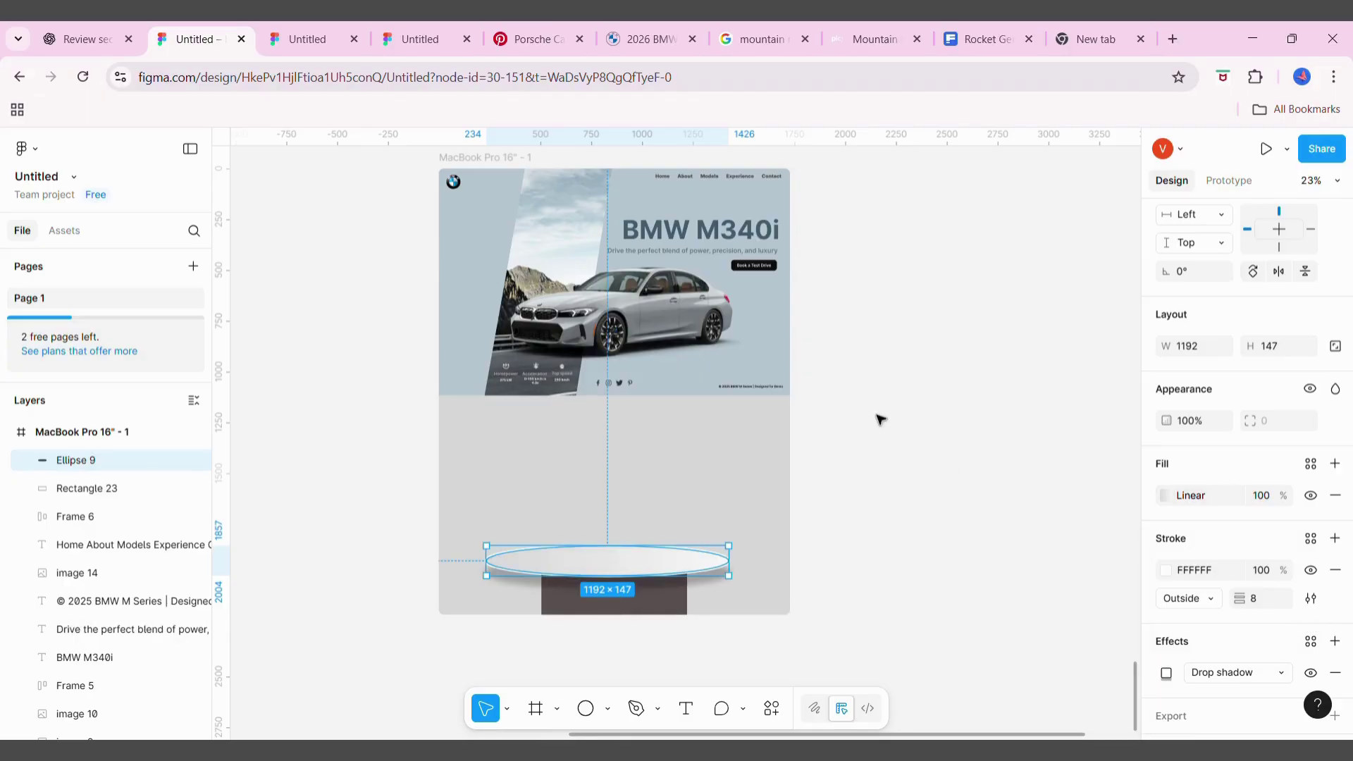
# Flatten the podium ellipse to 1015×74 and darken the base rectangle's grey further
pyautogui.click(709, 569)
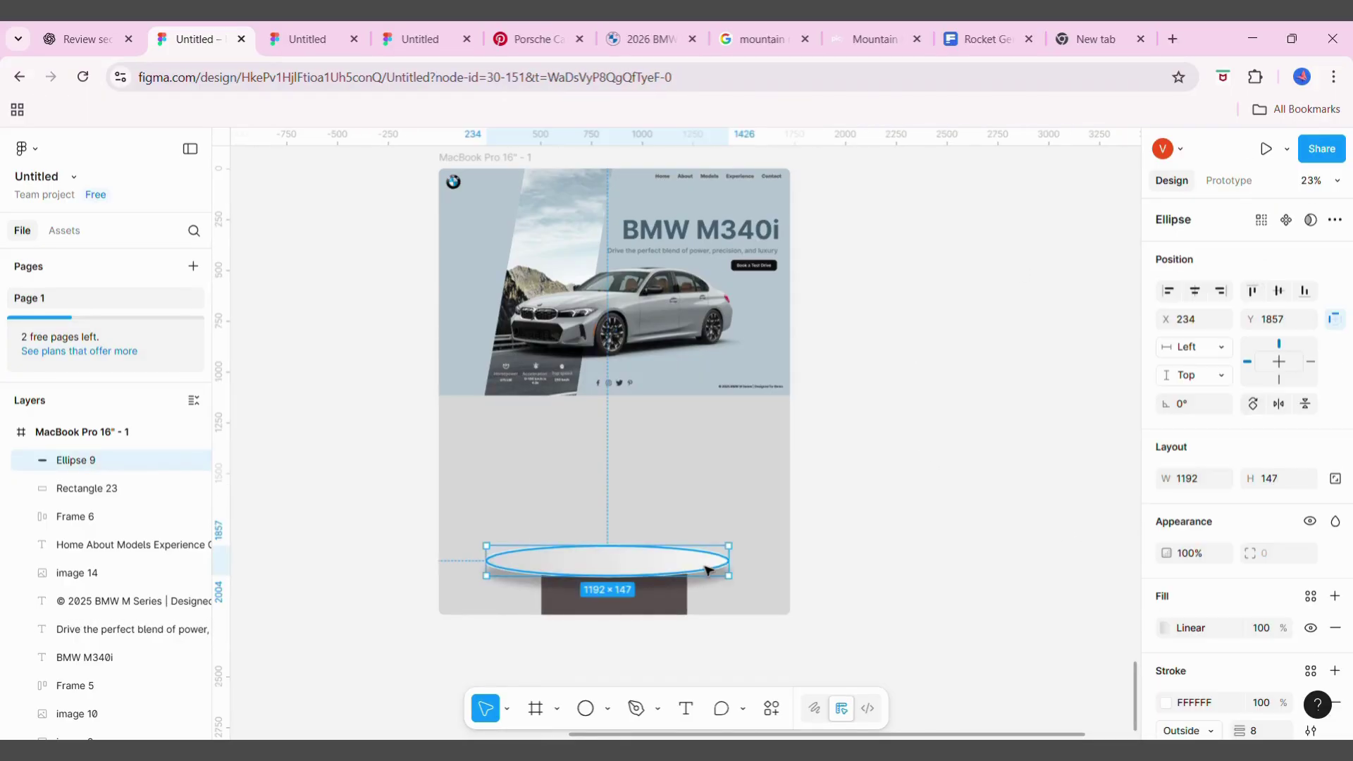
pyautogui.moveTo(746, 594); pyautogui.dragTo(642, 561)
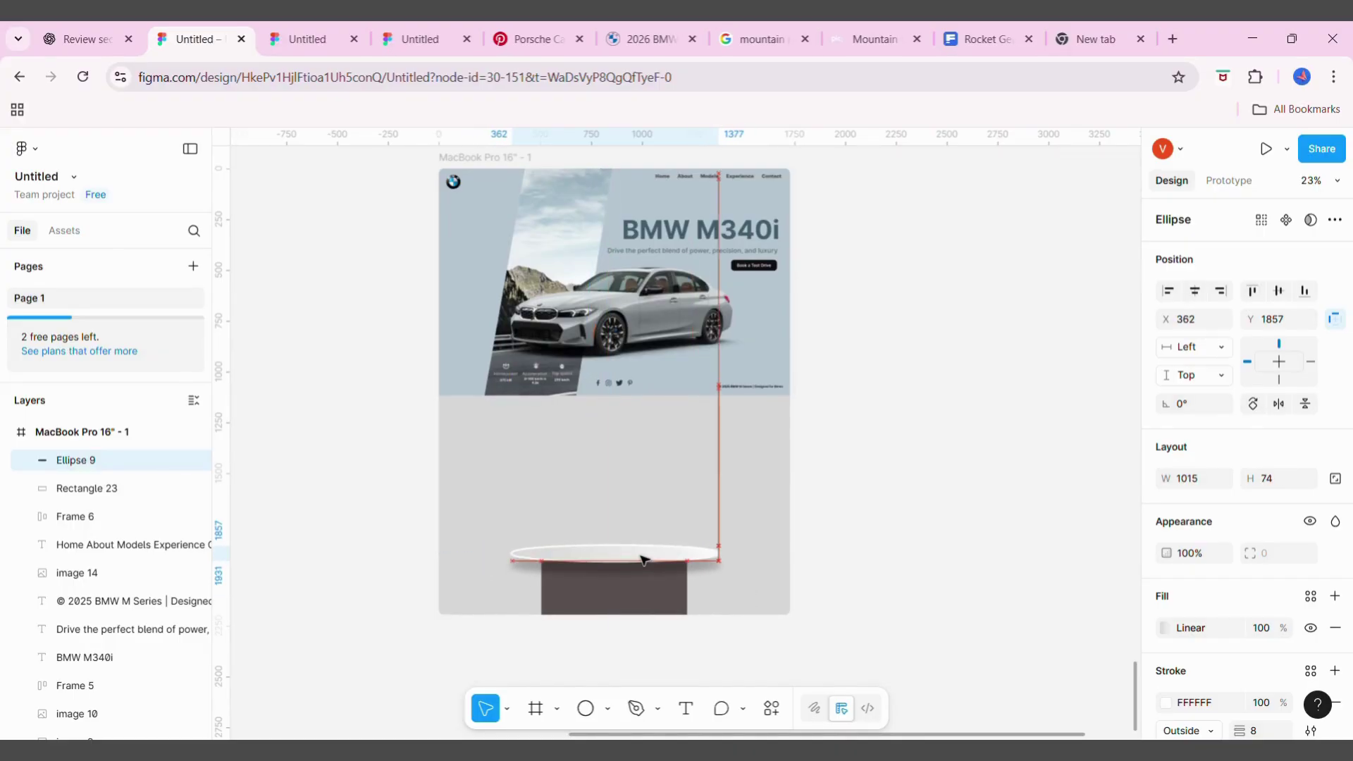
pyautogui.click(643, 585)
pyautogui.click(1166, 628)
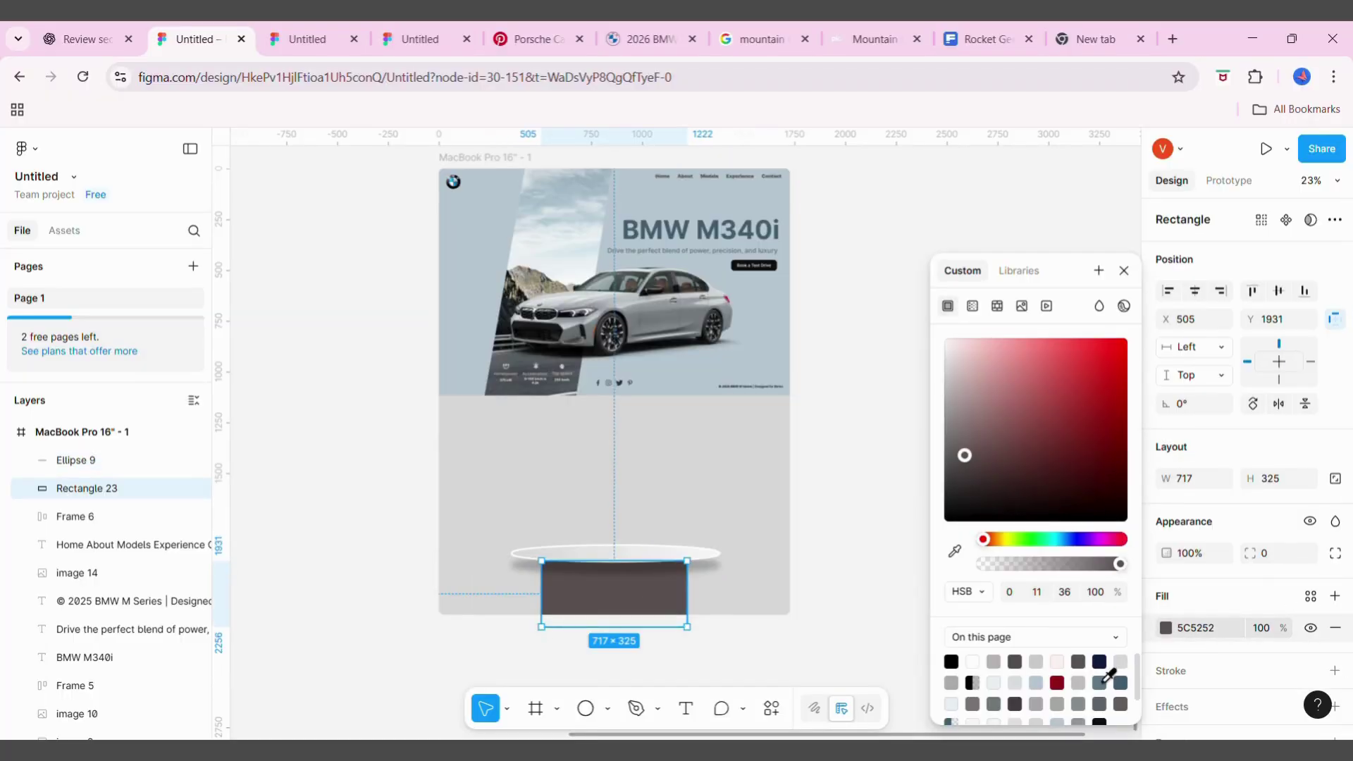
pyautogui.click(1015, 663)
pyautogui.moveTo(974, 461); pyautogui.dragTo(954, 477)
# Move the black car below the row of cars
pyautogui.click(1062, 262)
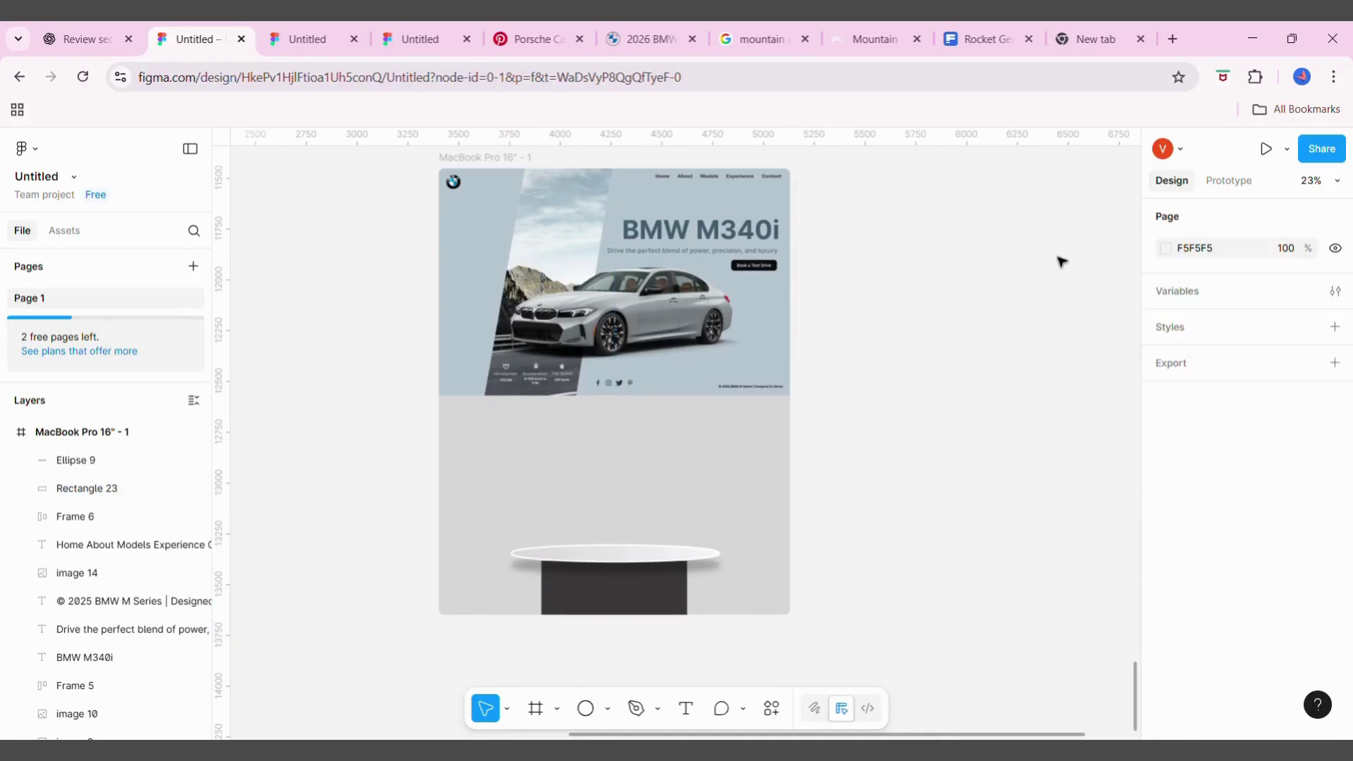
pyautogui.scroll(3, 1060, 260)
pyautogui.scroll(-3, 1061, 260)
pyautogui.scroll(3, 1060, 261)
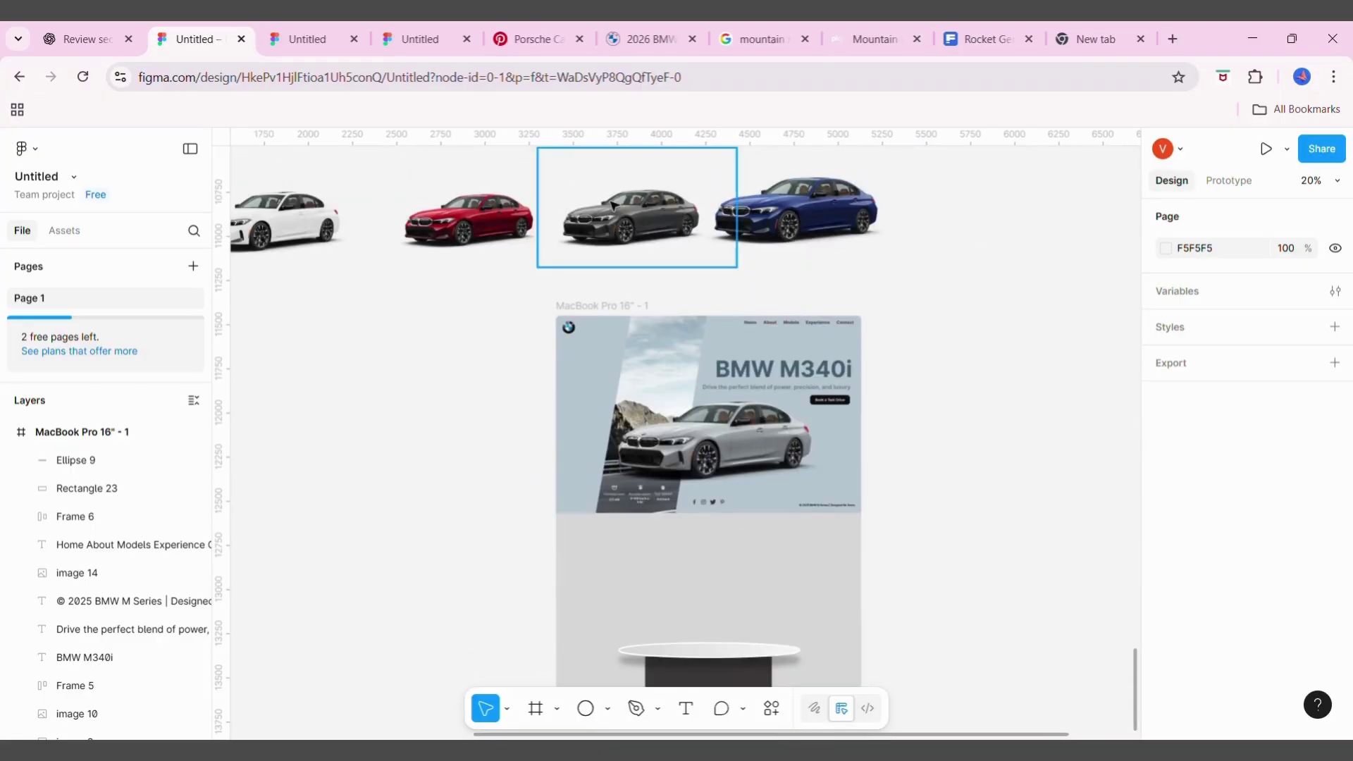
pyautogui.hscroll(-3, 592, 258)
pyautogui.moveTo(278, 227); pyautogui.dragTo(521, 394)
# Paste the silver car and scale it to 1314.95×788.97 resting on the podium
pyautogui.scroll(-2, 521, 394)
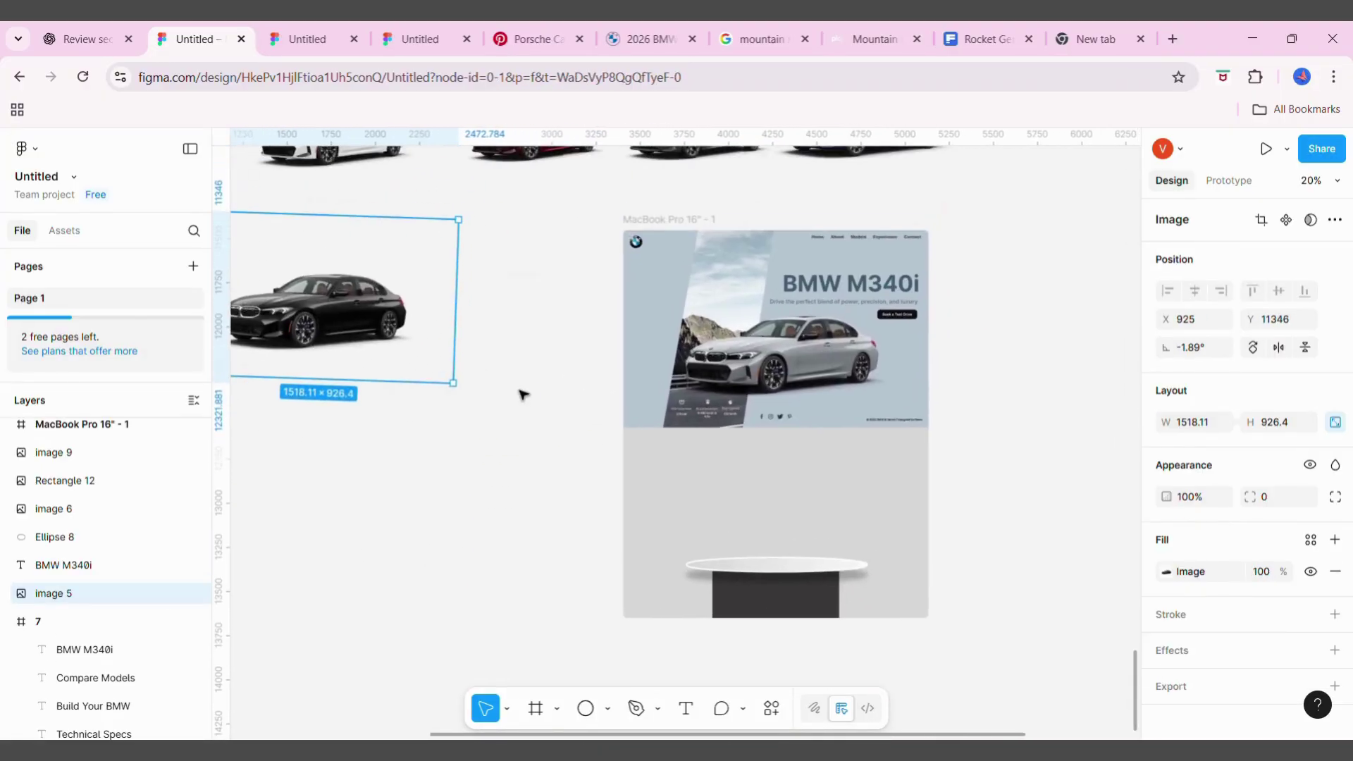
pyautogui.hotkey('ctrl', 'v')
pyautogui.moveTo(340, 610); pyautogui.dragTo(697, 513)
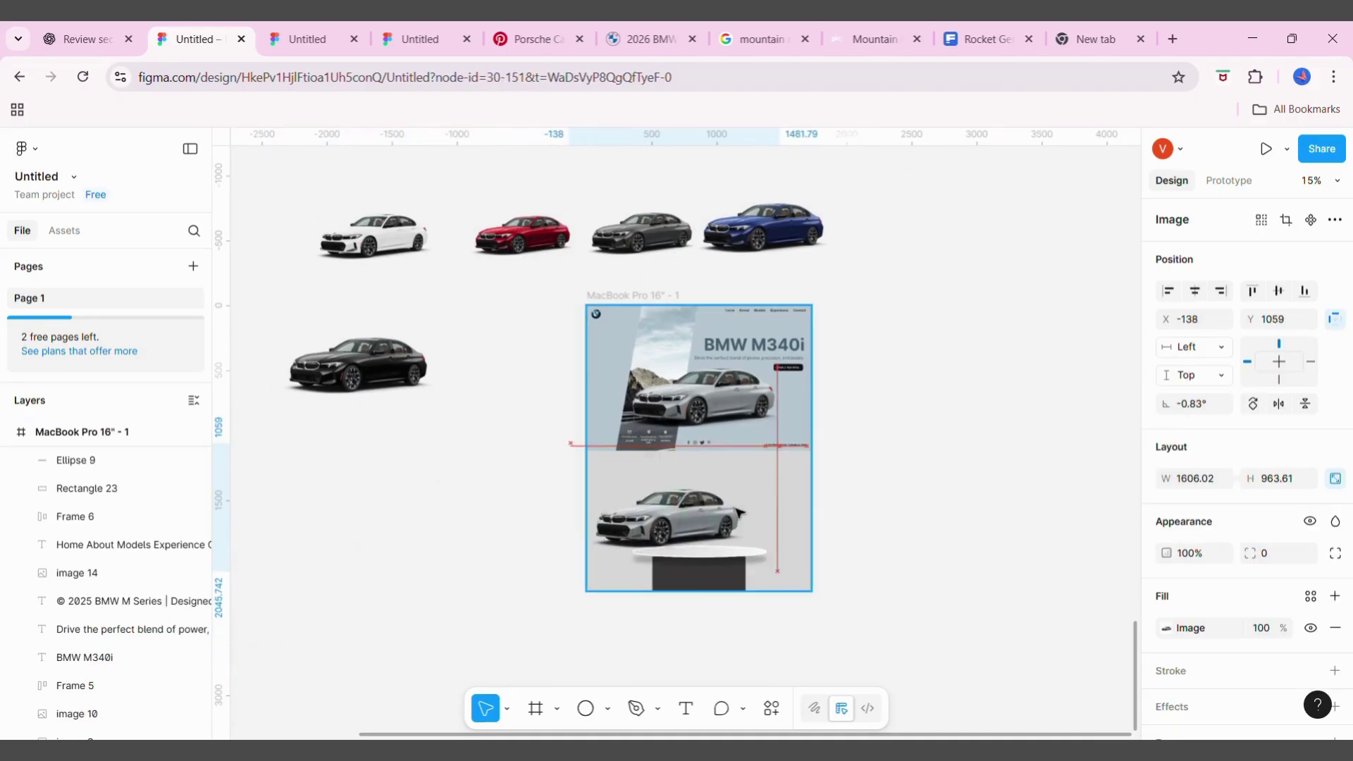
pyautogui.moveTo(810, 595); pyautogui.dragTo(778, 563)
pyautogui.moveTo(687, 508); pyautogui.dragTo(699, 520)
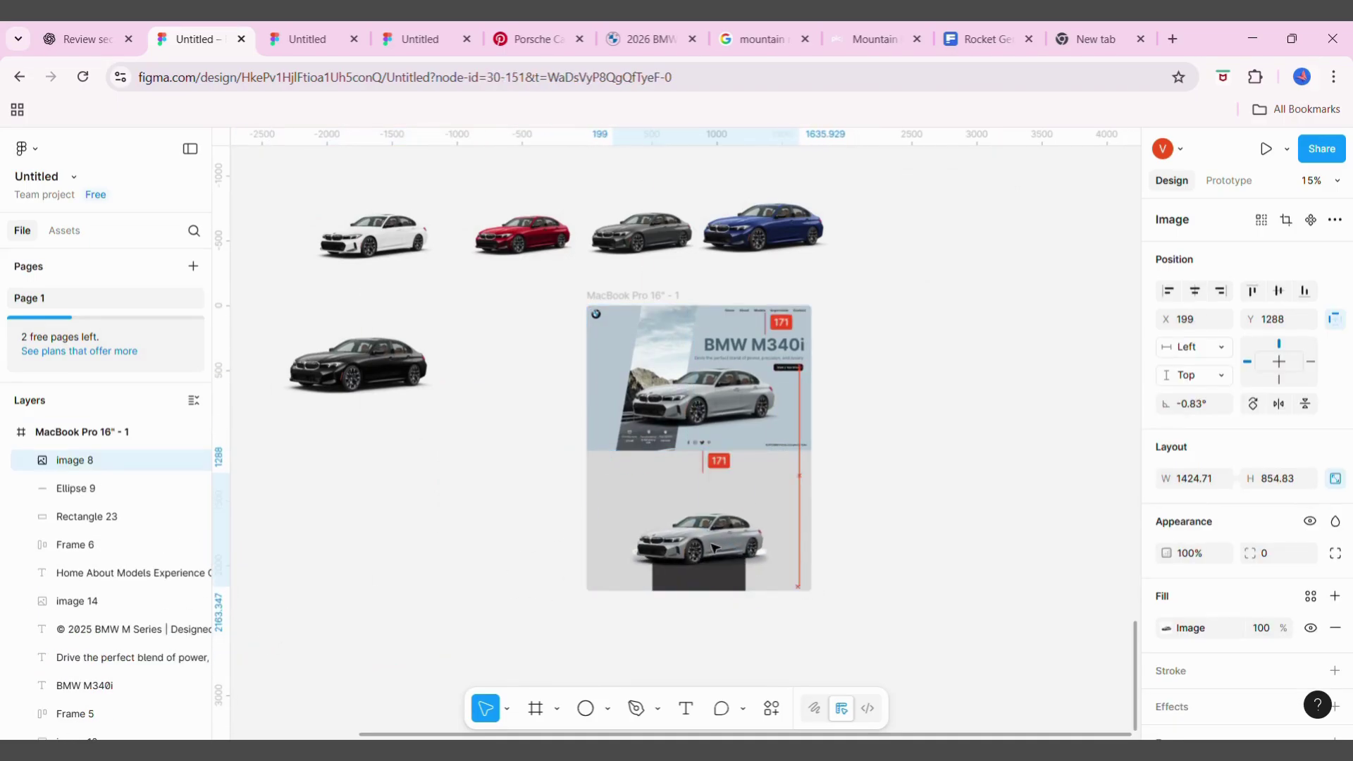
pyautogui.scroll(3, 860, 602)
pyautogui.moveTo(866, 624); pyautogui.dragTo(842, 607)
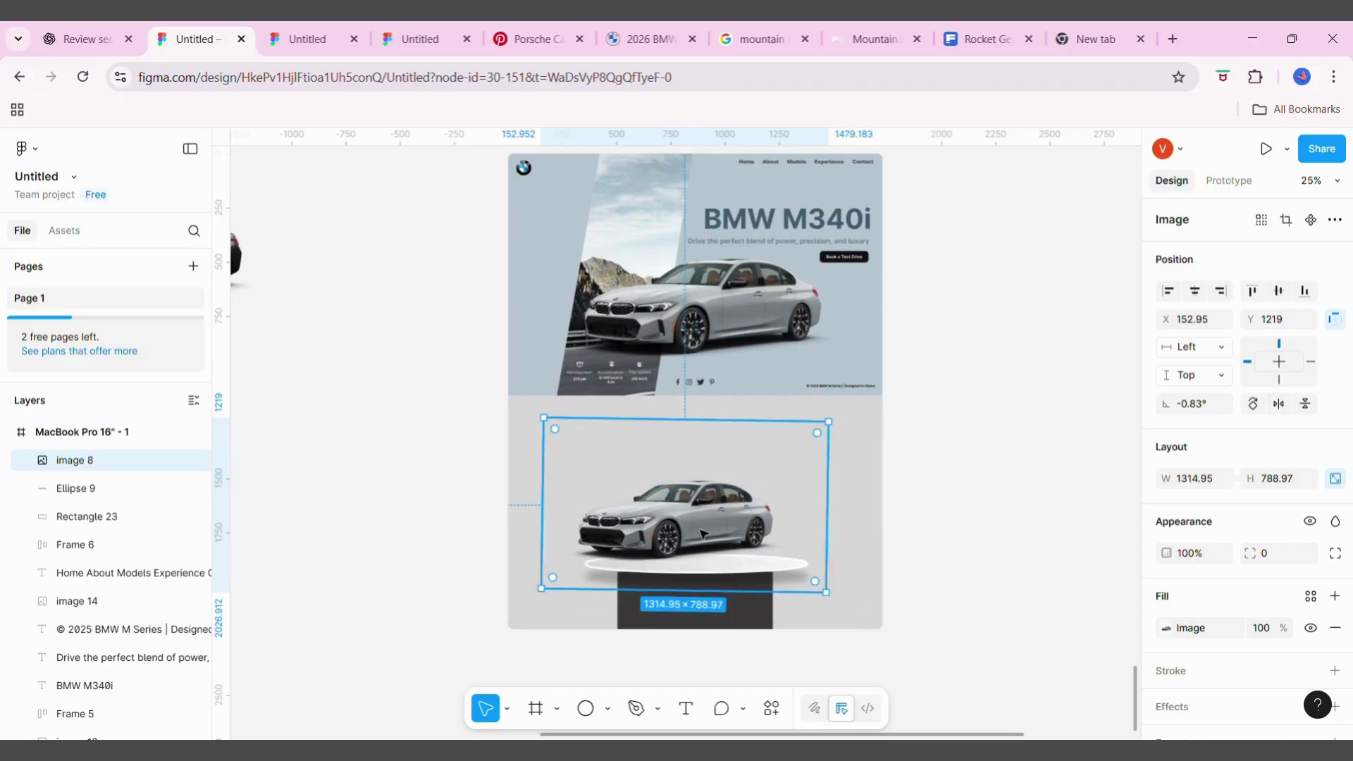
pyautogui.moveTo(697, 533); pyautogui.dragTo(715, 540)
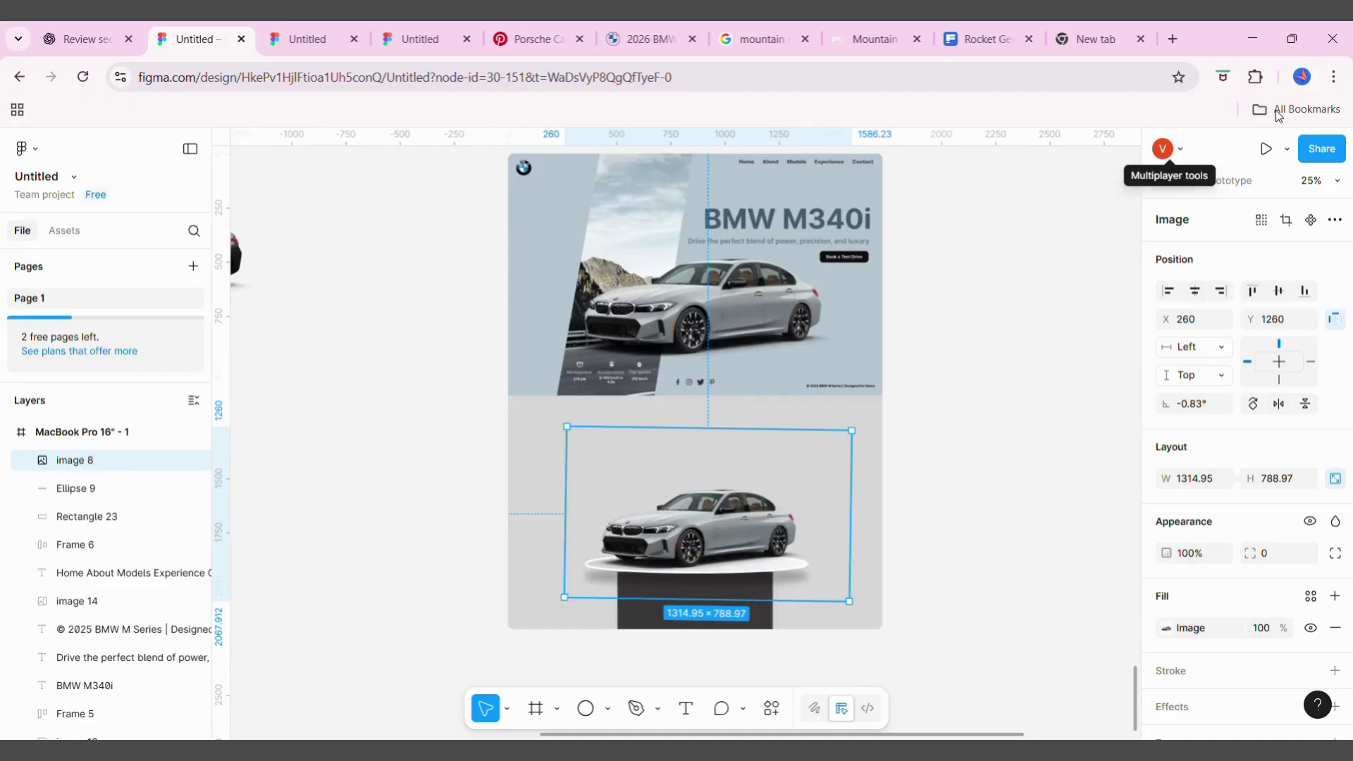
pyautogui.scroll(-2, 752, 567)
pyautogui.click(751, 567)
pyautogui.hscroll(-2, 753, 568)
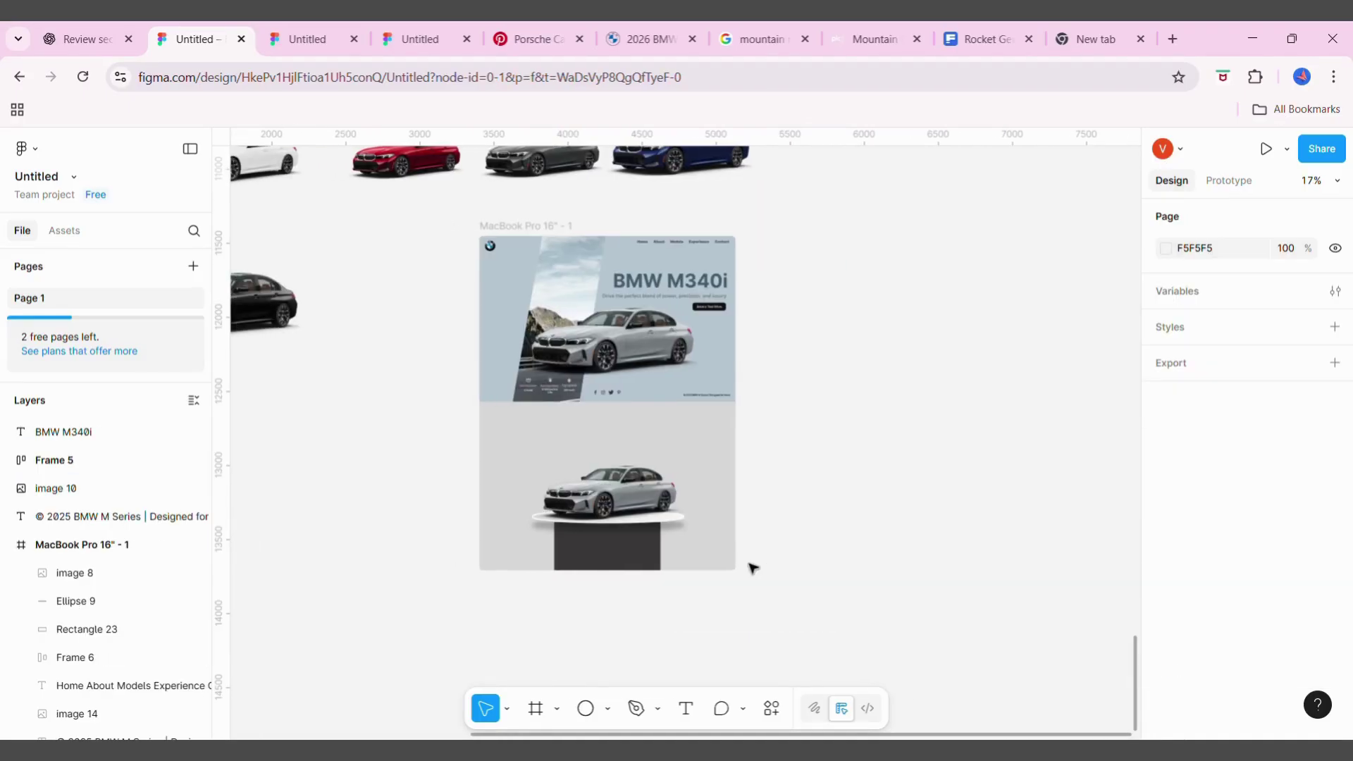
# Move the leftover hero text, icons and images below the black car
pyautogui.hscroll(-5, 752, 567)
pyautogui.scroll(1, 752, 567)
pyautogui.hscroll(-1, 716, 559)
pyautogui.hscroll(-1, 716, 559)
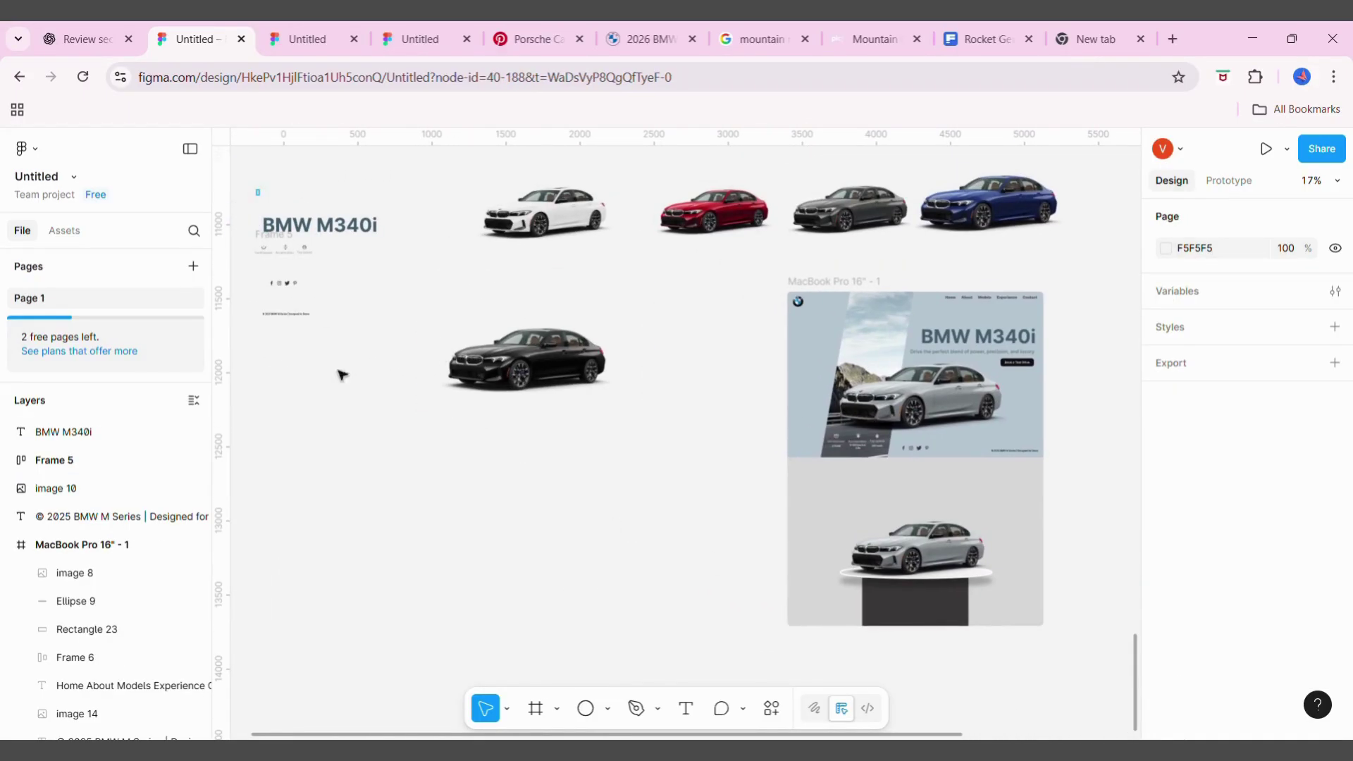
pyautogui.moveTo(341, 375); pyautogui.dragTo(253, 211)
pyautogui.moveTo(339, 301); pyautogui.dragTo(725, 528)
# Place the BMW M340i heading above the podium car and fade its fill to 24%
pyautogui.scroll(-1, 643, 519)
pyautogui.hscroll(1, 643, 519)
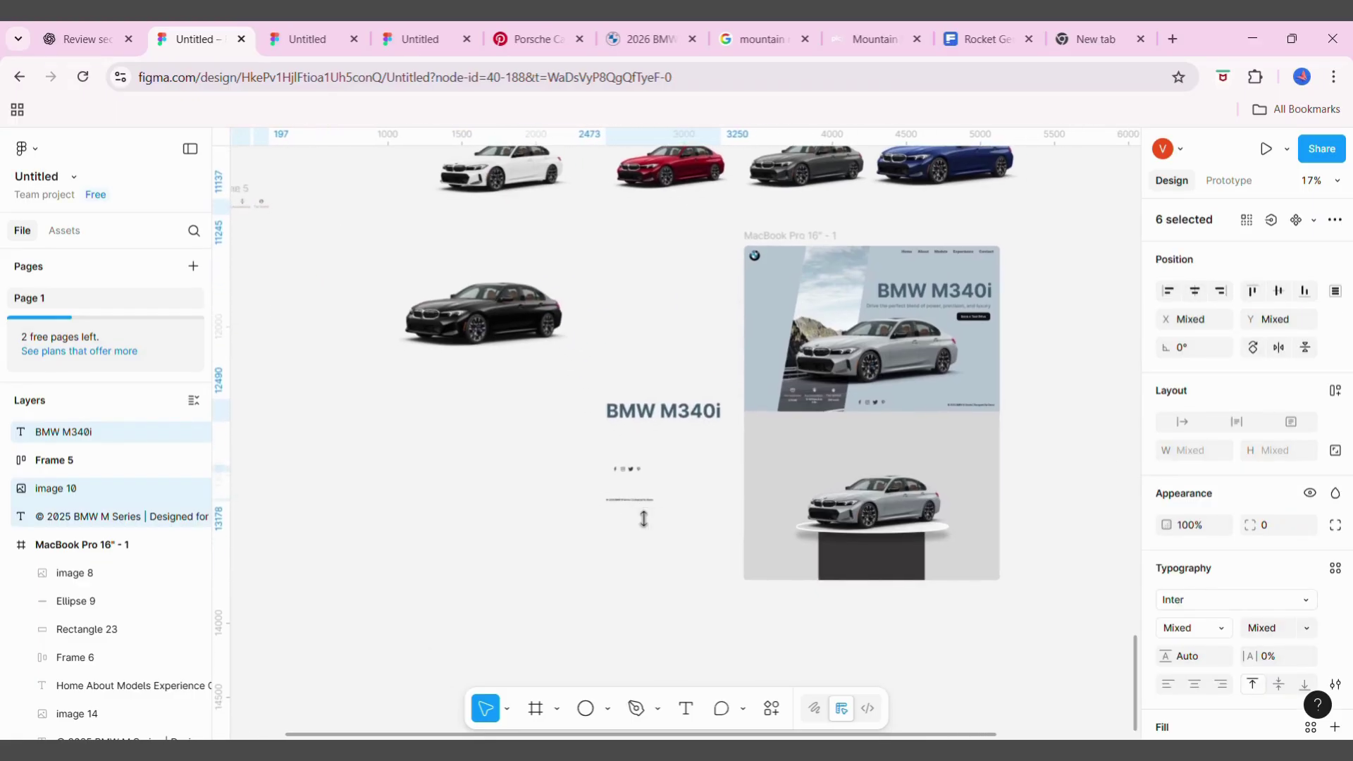
pyautogui.hscroll(1, 643, 518)
pyautogui.click(592, 396)
pyautogui.moveTo(599, 415); pyautogui.dragTo(791, 459)
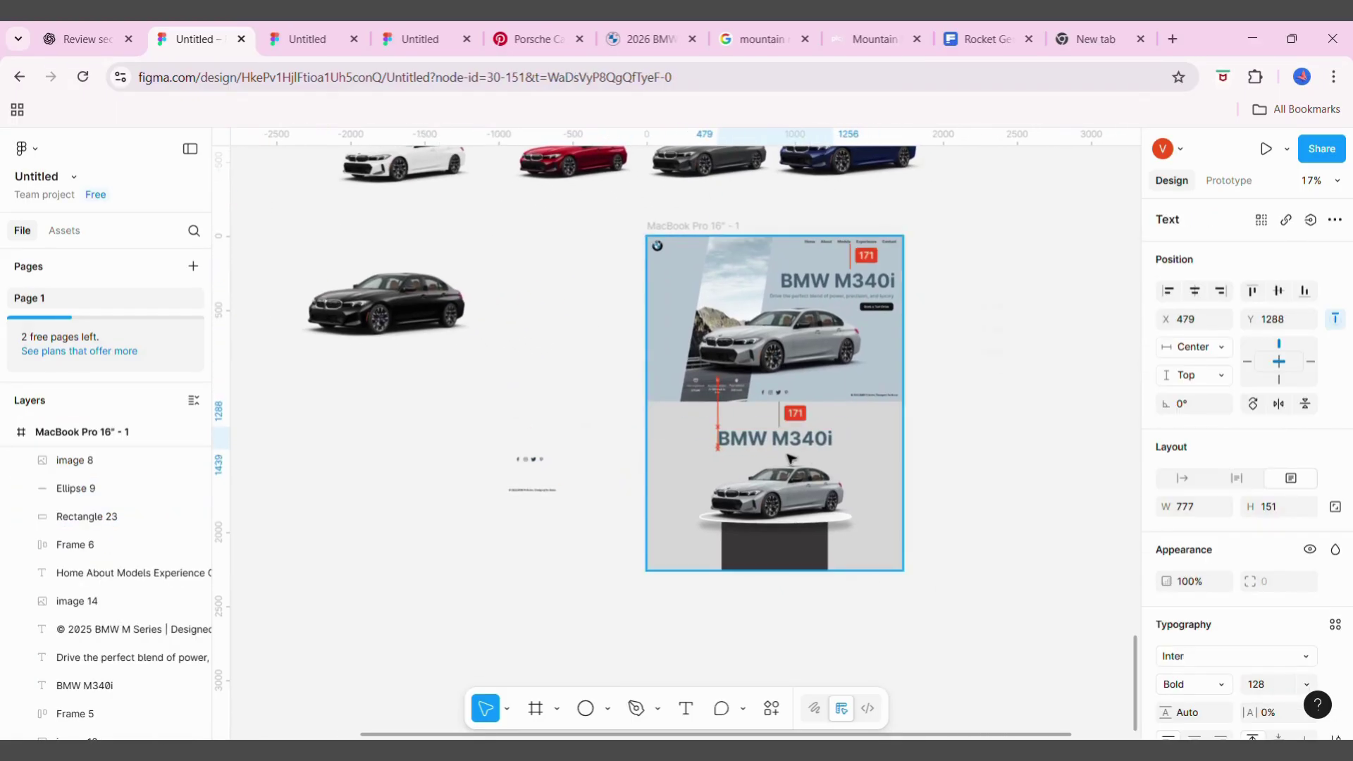
pyautogui.scroll(-3, 1176, 641)
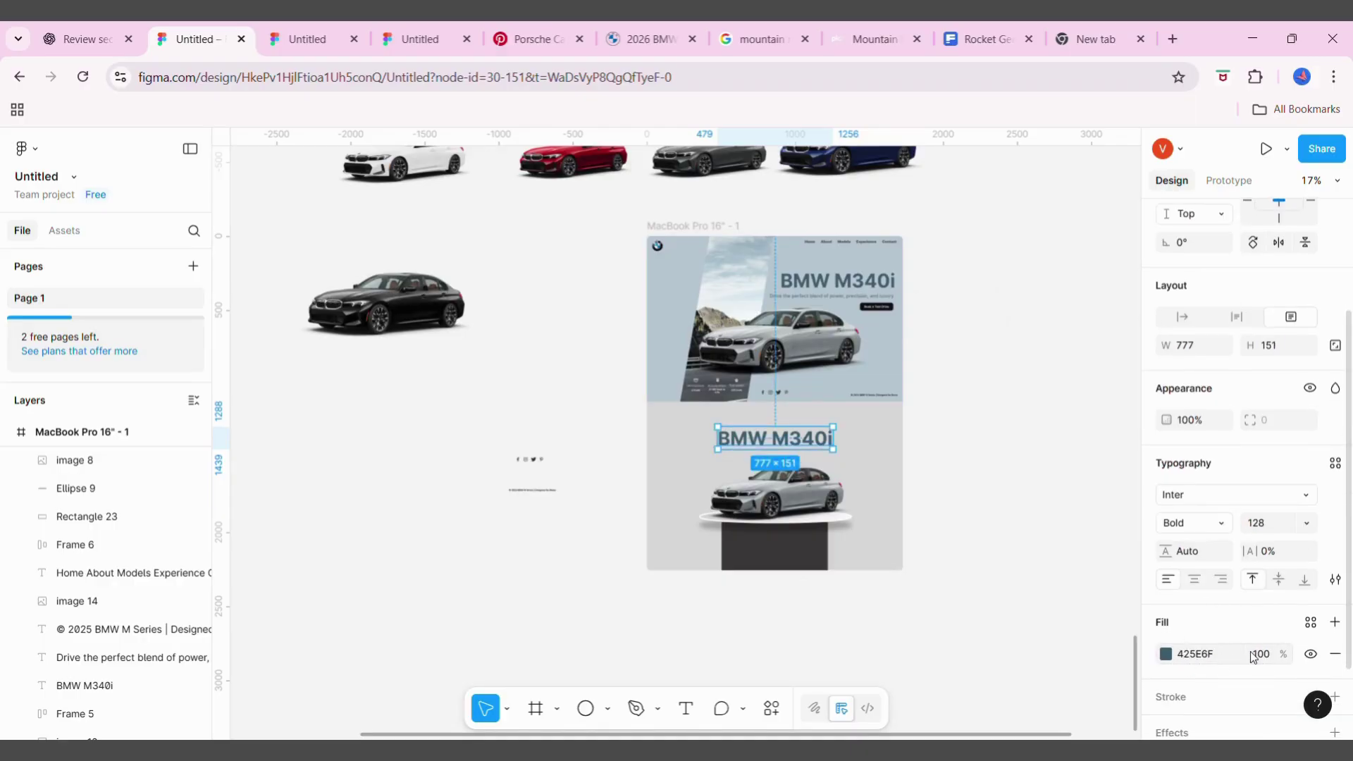
pyautogui.click(1166, 654)
pyautogui.moveTo(1034, 568); pyautogui.dragTo(1018, 568)
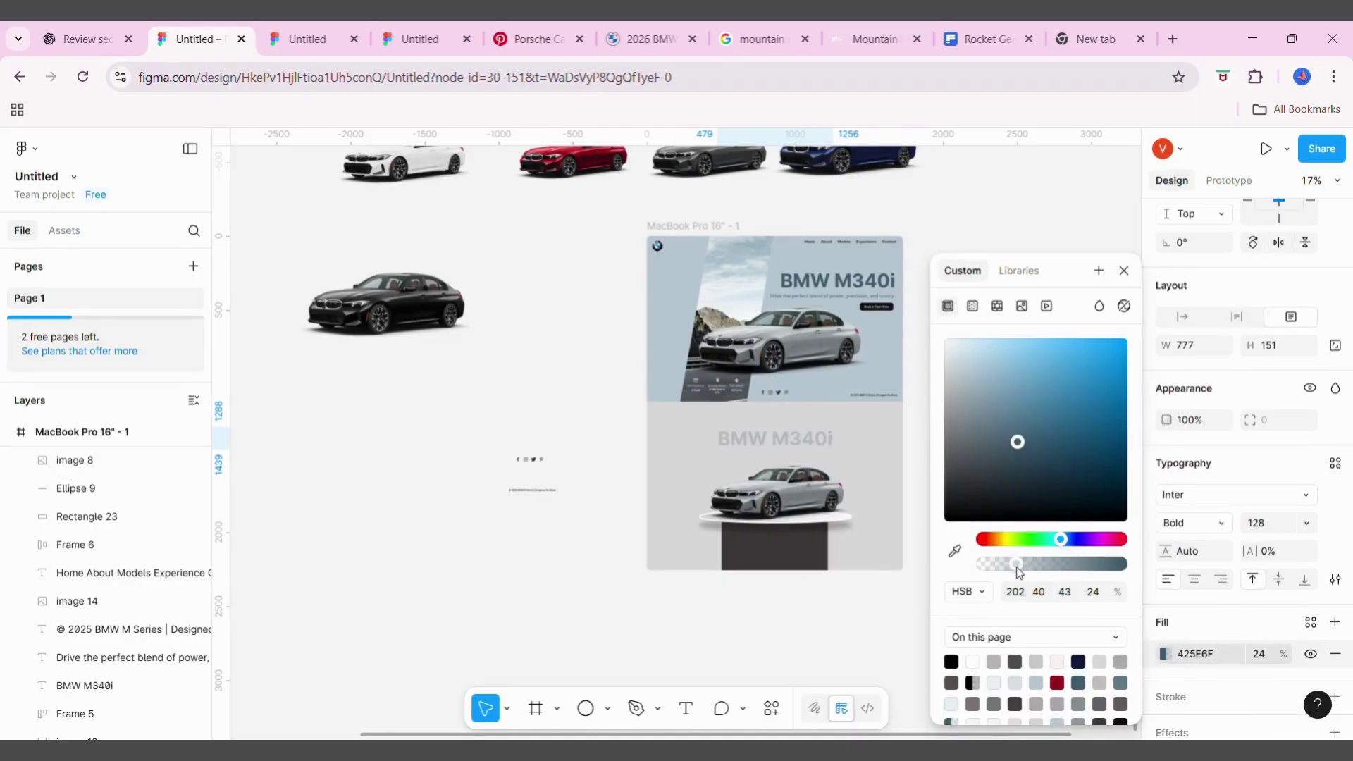
# Put the social icons at the frame's bottom-left and the copyright at bottom-right
pyautogui.click(455, 594)
pyautogui.moveTo(532, 459); pyautogui.dragTo(677, 572)
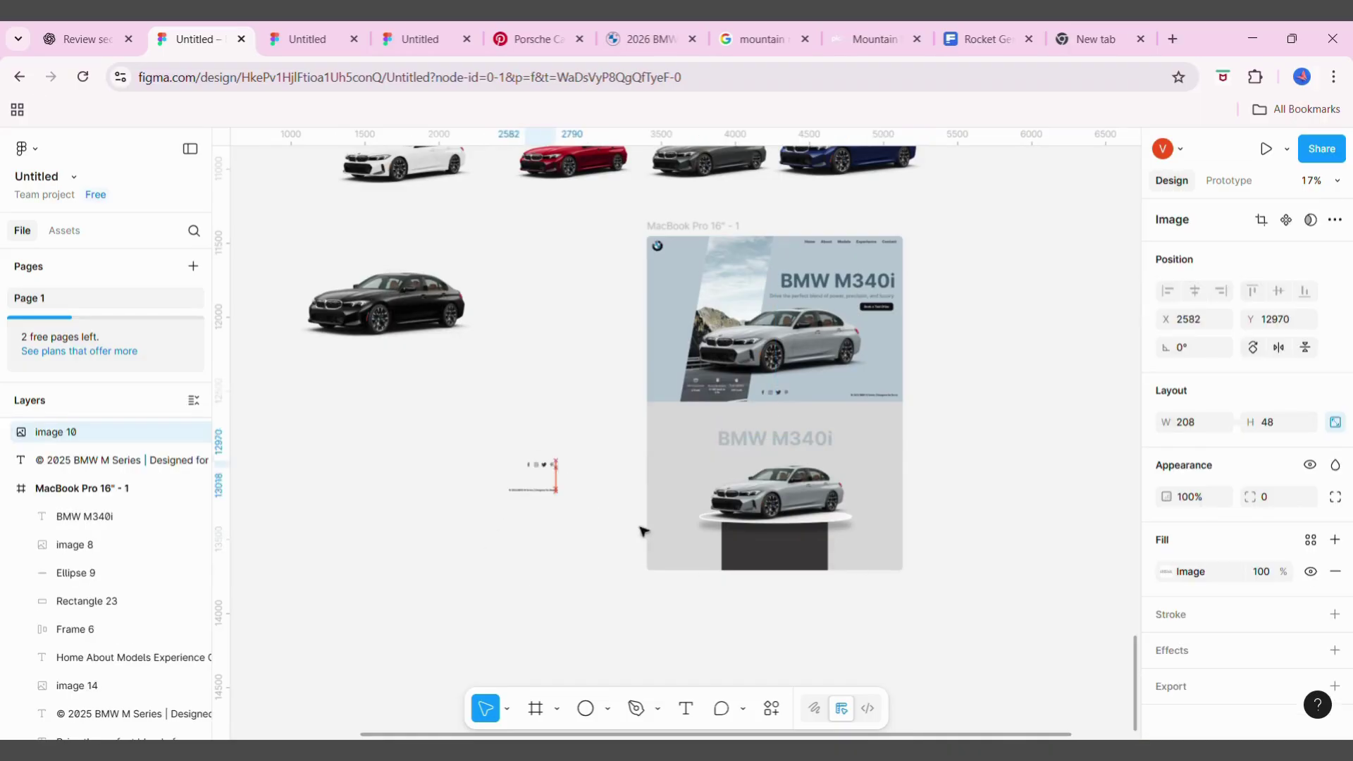
pyautogui.moveTo(548, 493)
pyautogui.mouseDown()
pyautogui.moveTo(891, 535)
pyautogui.moveTo(891, 564)
pyautogui.mouseUp()
pyautogui.click(503, 539)
# Move spec stats Frame 5 into the frame, set its gap to 53, and centre it
pyautogui.hscroll(-3, 503, 539)
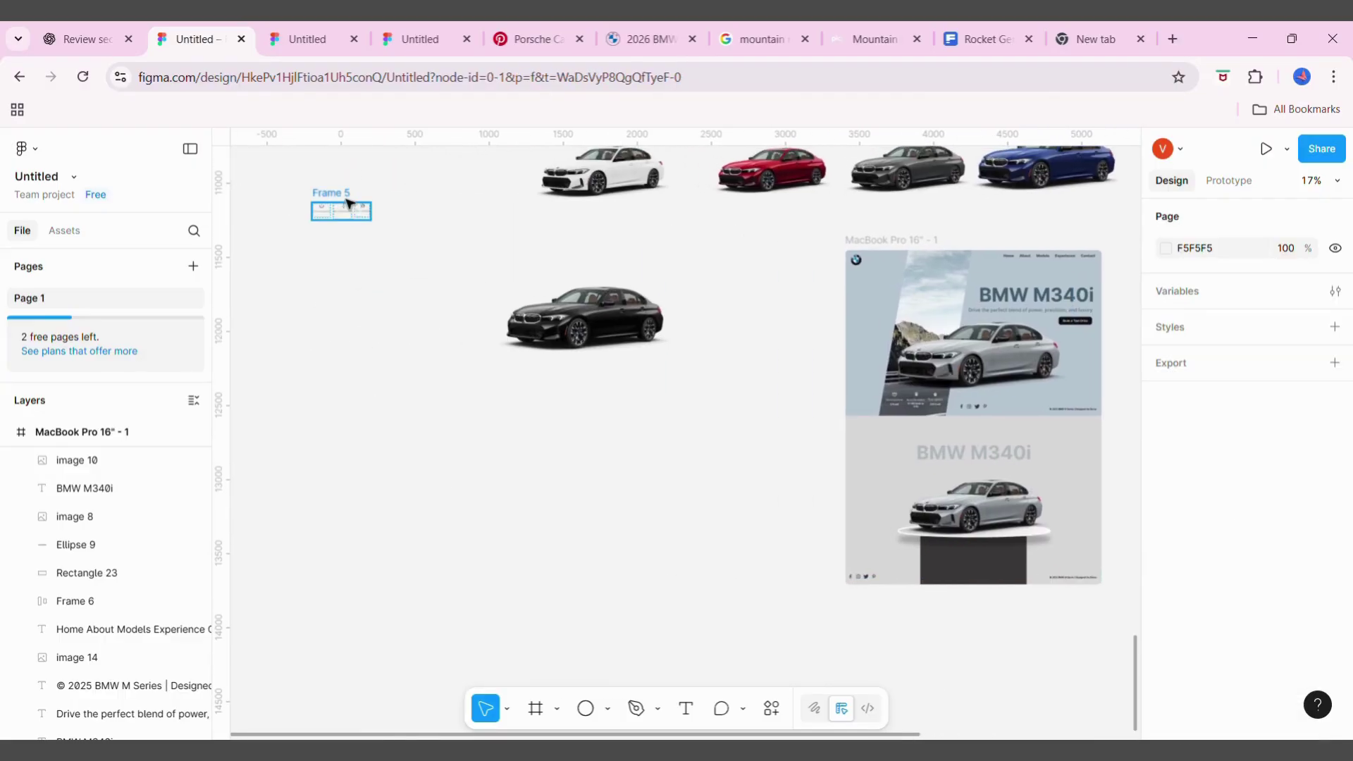
pyautogui.moveTo(342, 205); pyautogui.dragTo(990, 562)
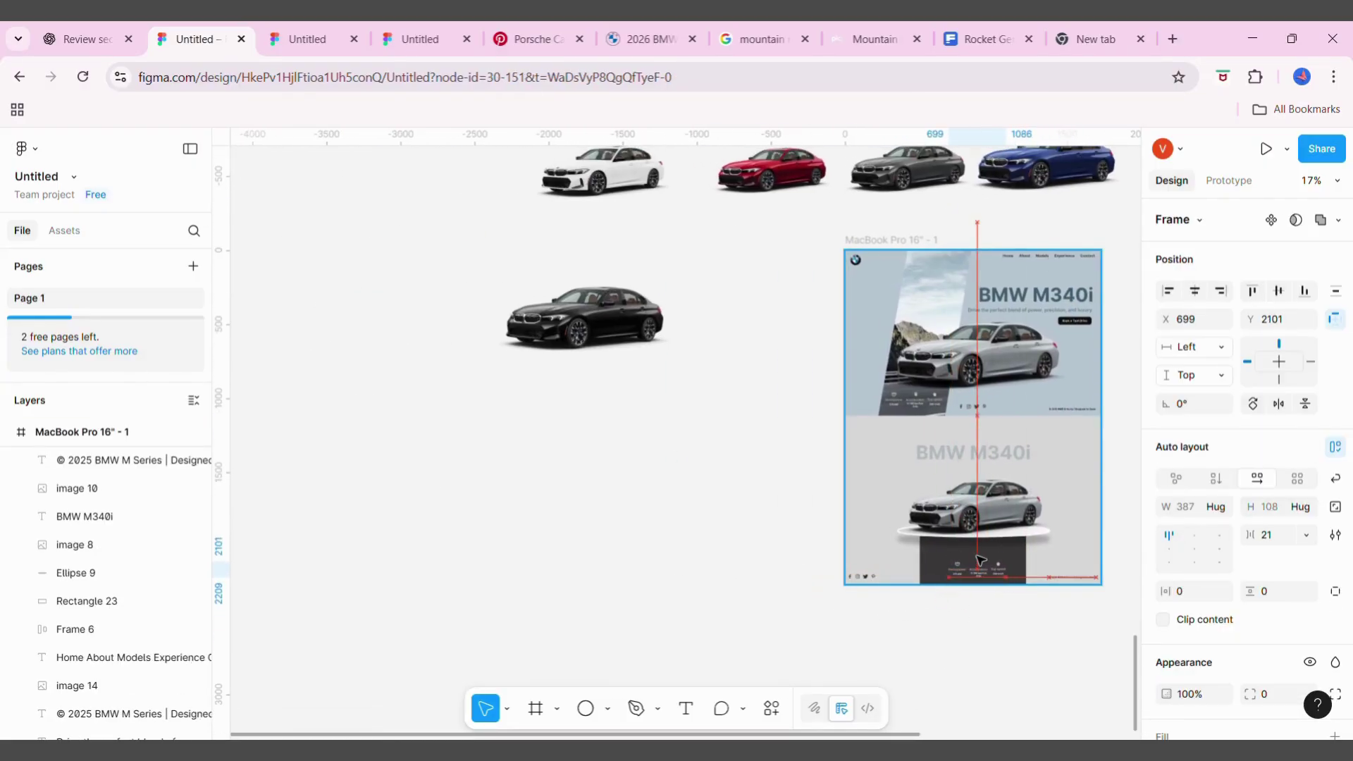
pyautogui.hscroll(2, 990, 562)
pyautogui.moveTo(1249, 534); pyautogui.dragTo(1302, 530)
pyautogui.click(1194, 291)
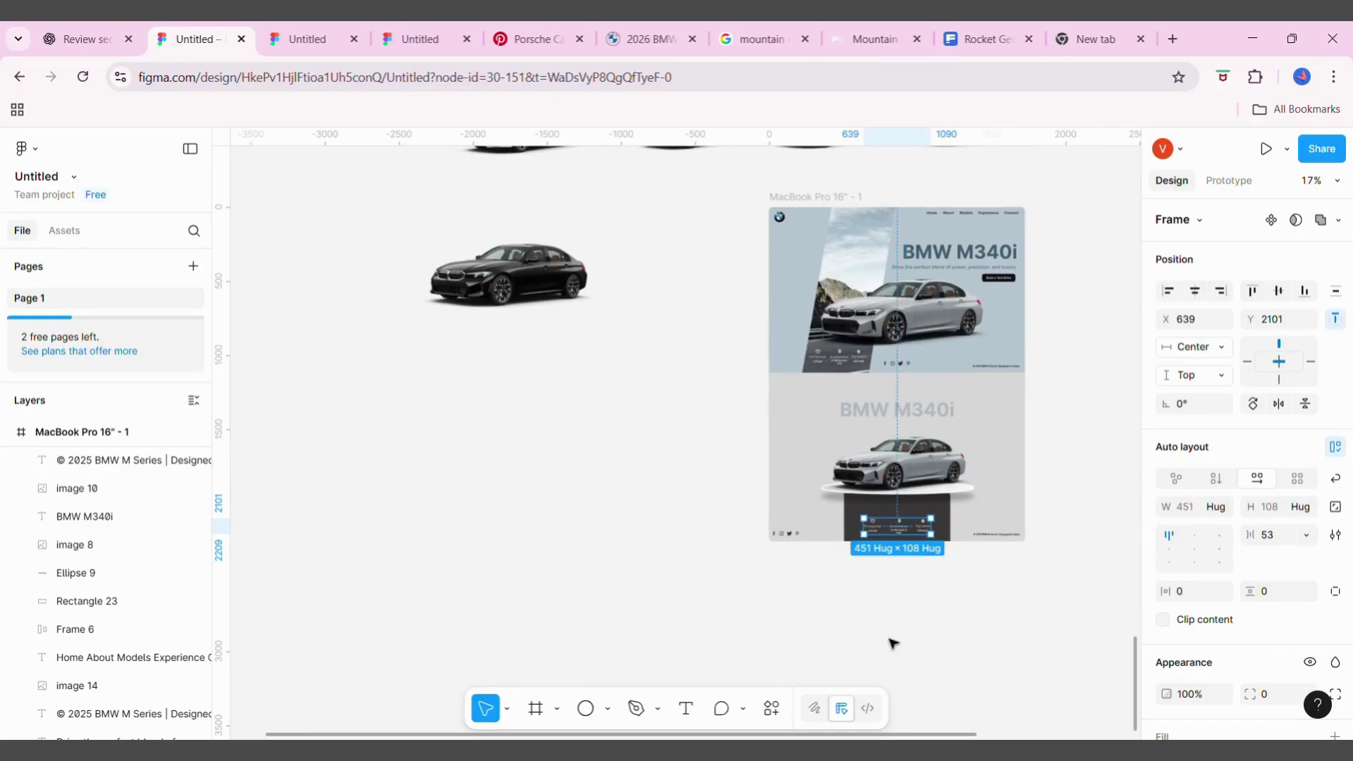
pyautogui.scroll(3, 892, 642)
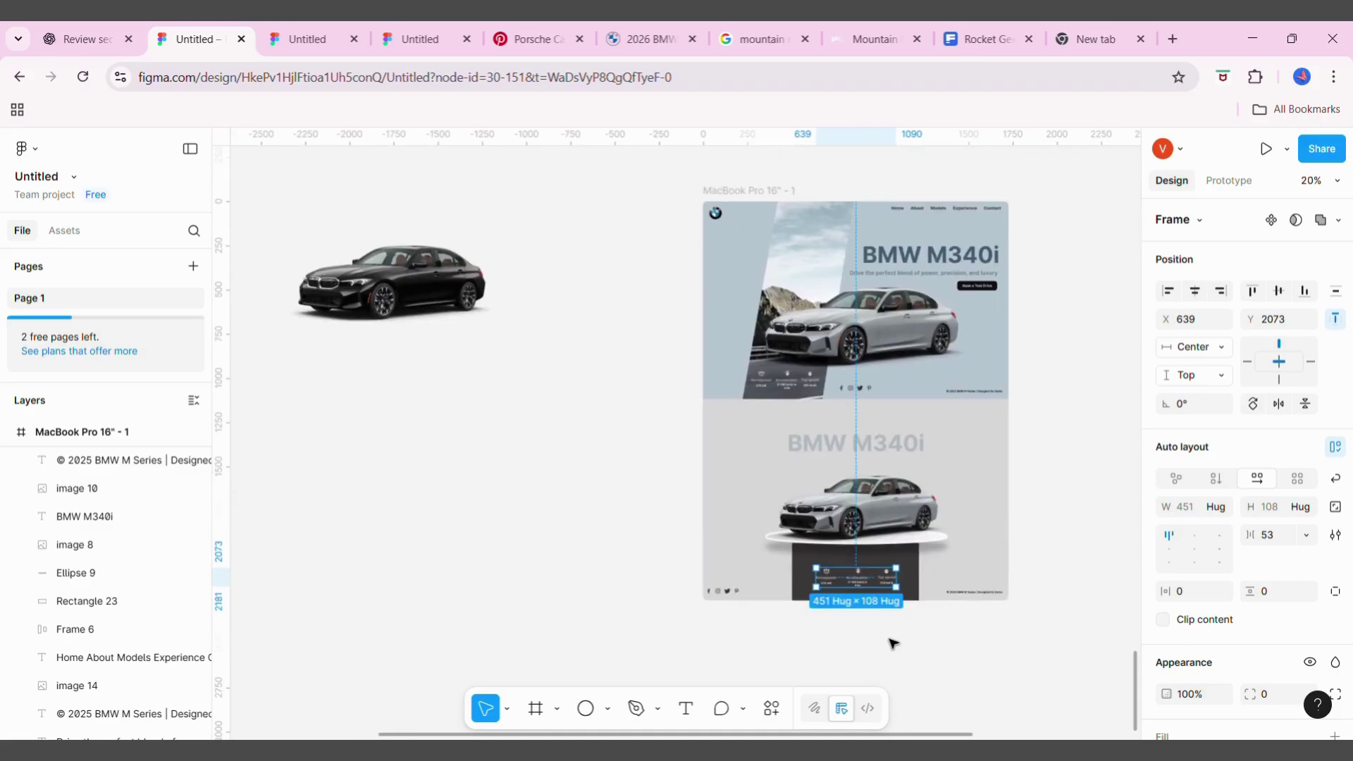
pyautogui.click(934, 657)
# Widen the podium ellipse to 1106 and set the silver car back on it
pyautogui.scroll(2, 933, 656)
pyautogui.scroll(2, 933, 656)
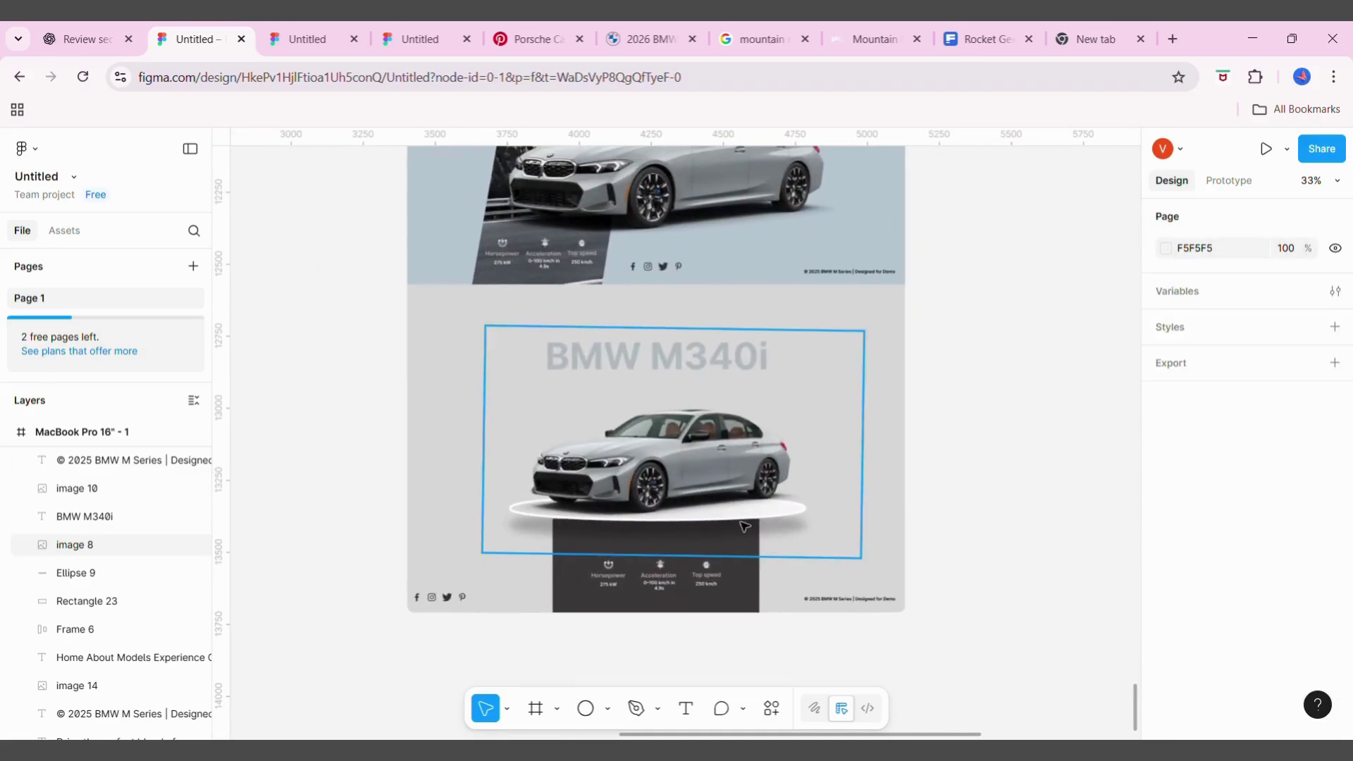
pyautogui.moveTo(745, 526); pyautogui.dragTo(1081, 514)
pyautogui.click(518, 508)
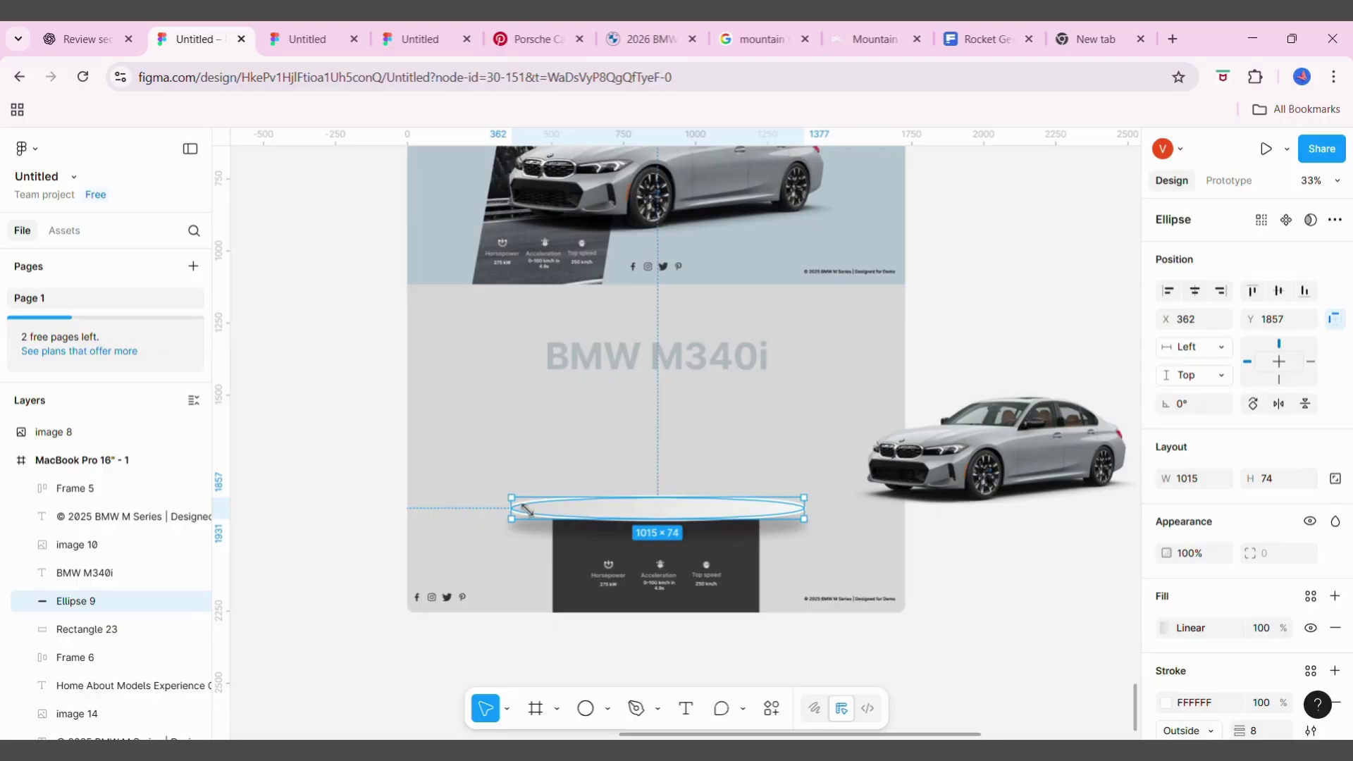
pyautogui.moveTo(526, 509); pyautogui.dragTo(499, 509)
pyautogui.moveTo(691, 492); pyautogui.dragTo(677, 520)
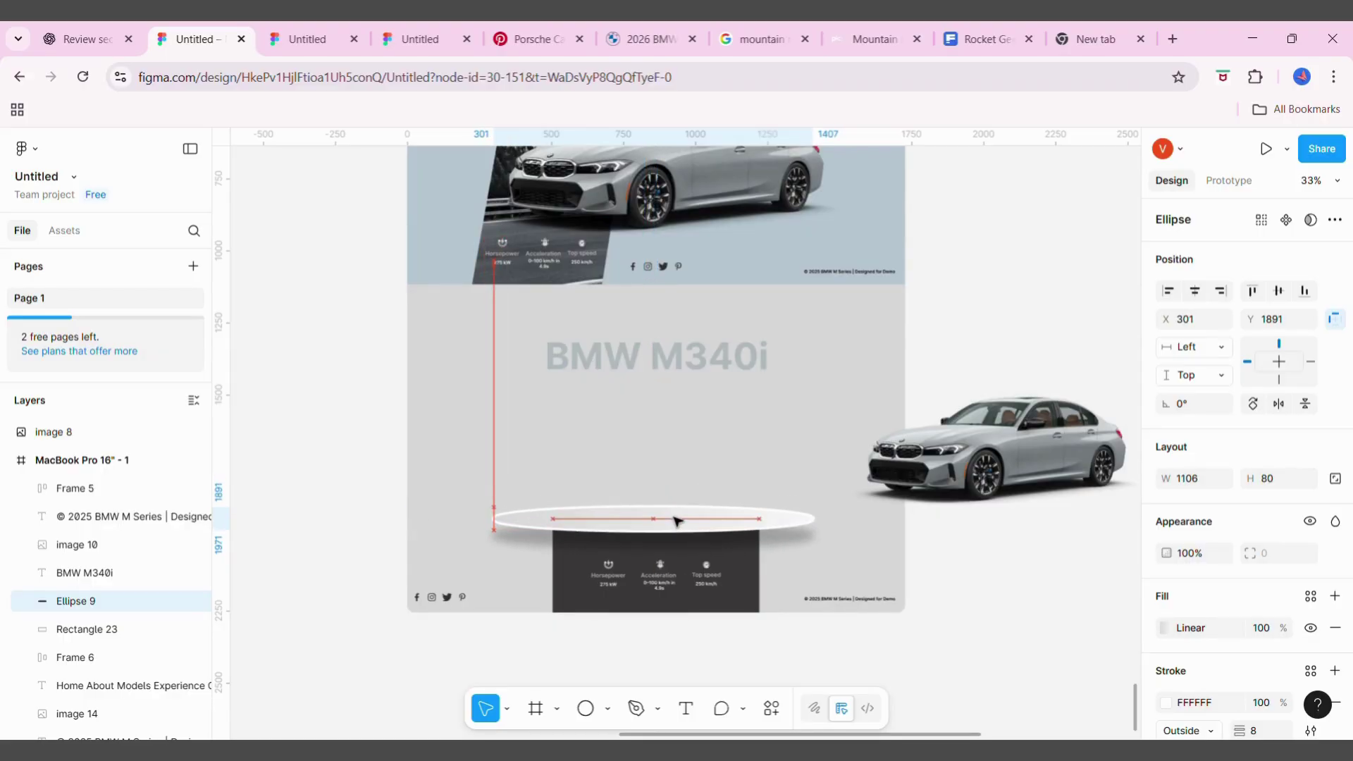
pyautogui.click(1075, 430)
pyautogui.moveTo(1074, 430); pyautogui.dragTo(741, 459)
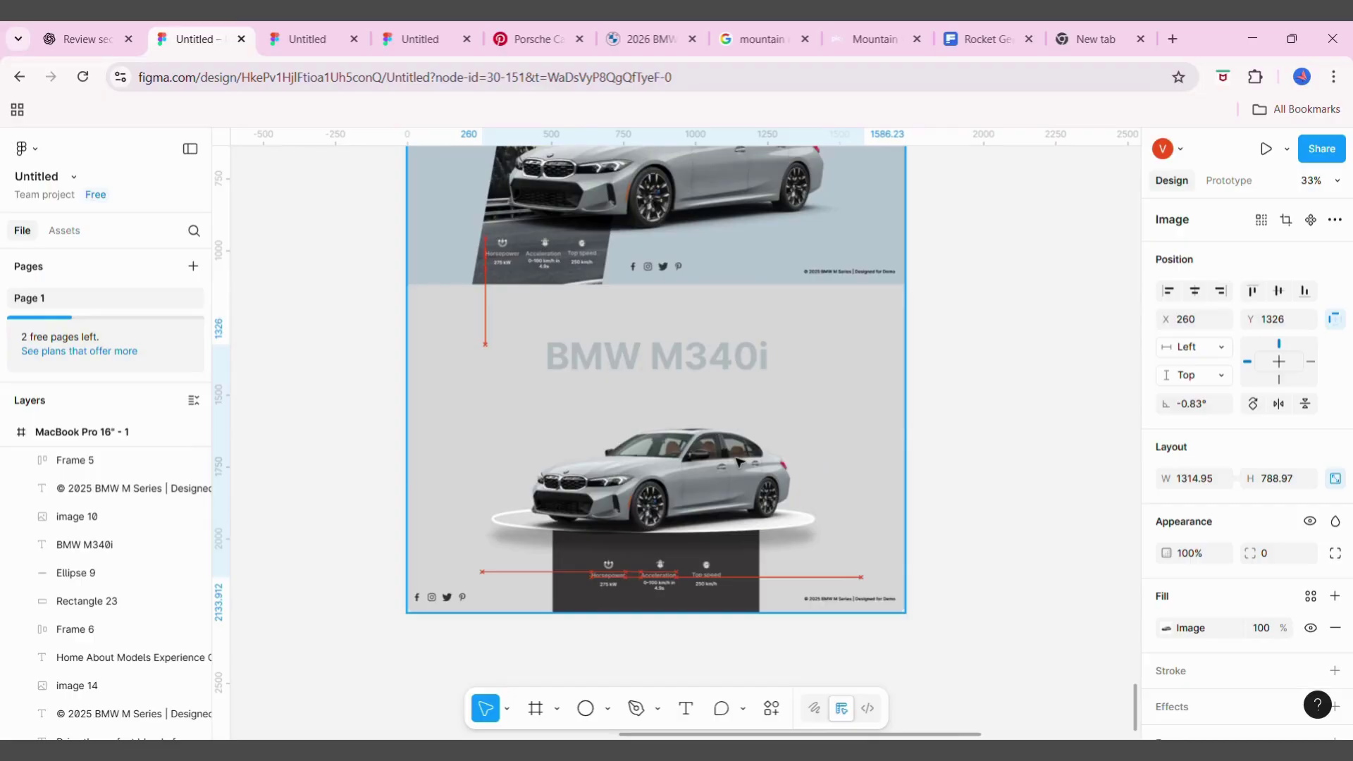
pyautogui.click(945, 702)
pyautogui.hscroll(-3, 945, 702)
# Draw a tall white rectangle, 296 high with 22 corner radius, left of the car
pyautogui.scroll(1, 541, 729)
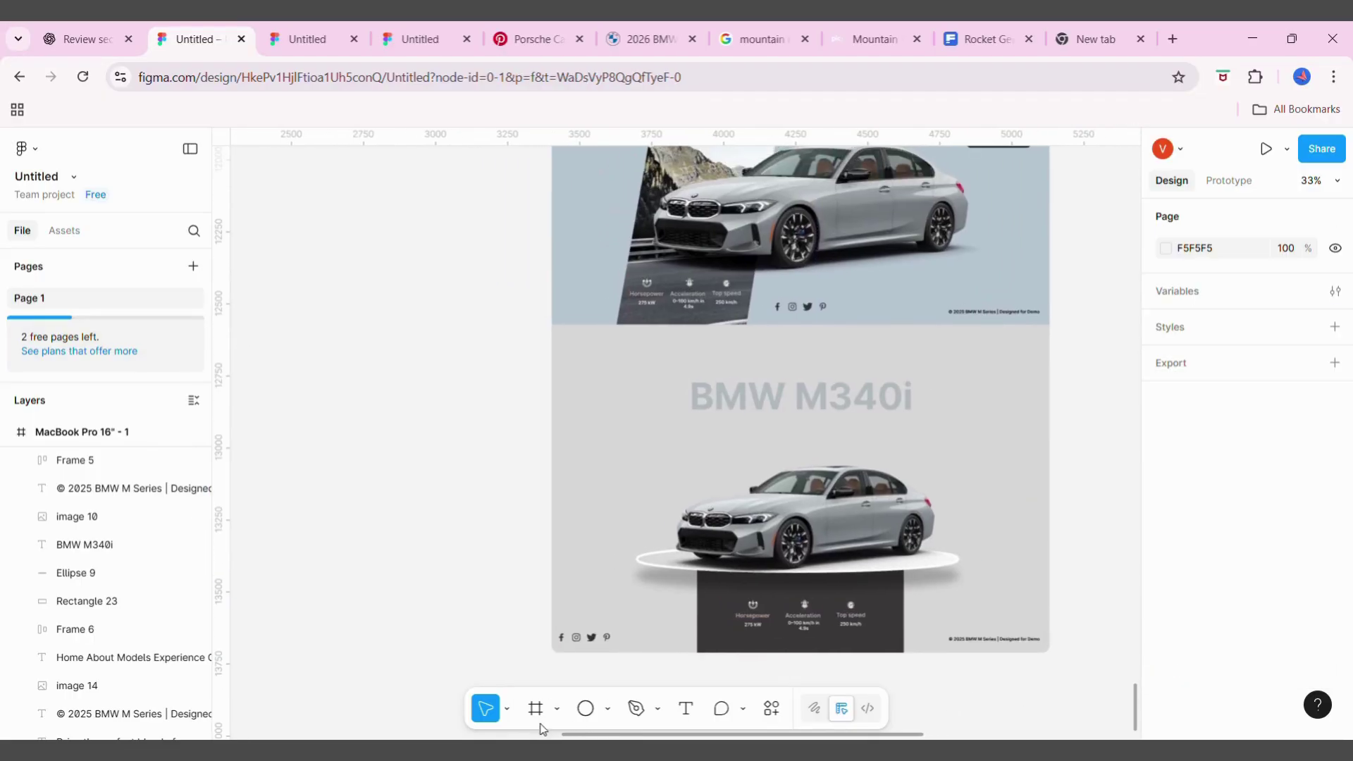
pyautogui.click(611, 712)
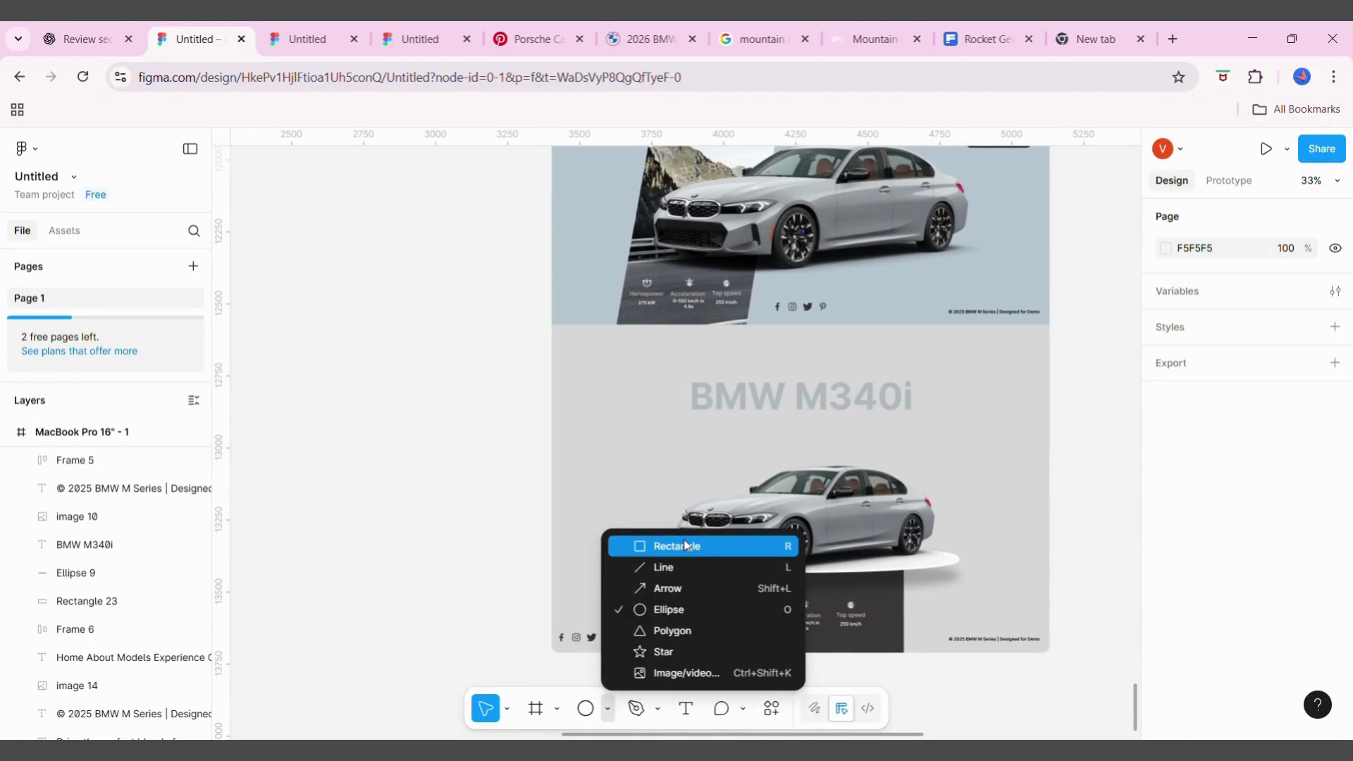
pyautogui.click(656, 543)
pyautogui.moveTo(577, 458)
pyautogui.mouseDown()
pyautogui.moveTo(609, 550)
pyautogui.moveTo(583, 487)
pyautogui.mouseUp()
pyautogui.scroll(3, 582, 493)
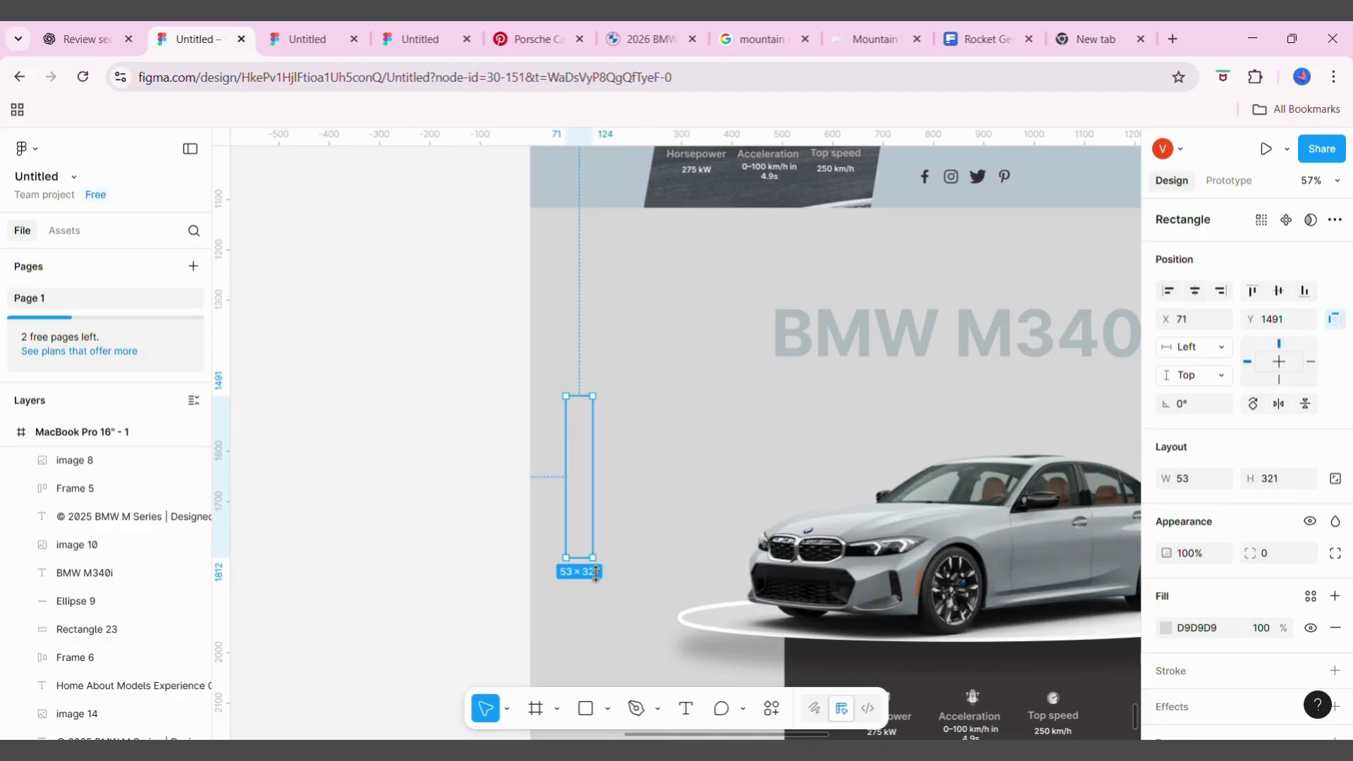
pyautogui.moveTo(596, 574); pyautogui.dragTo(595, 561)
pyautogui.click(1165, 628)
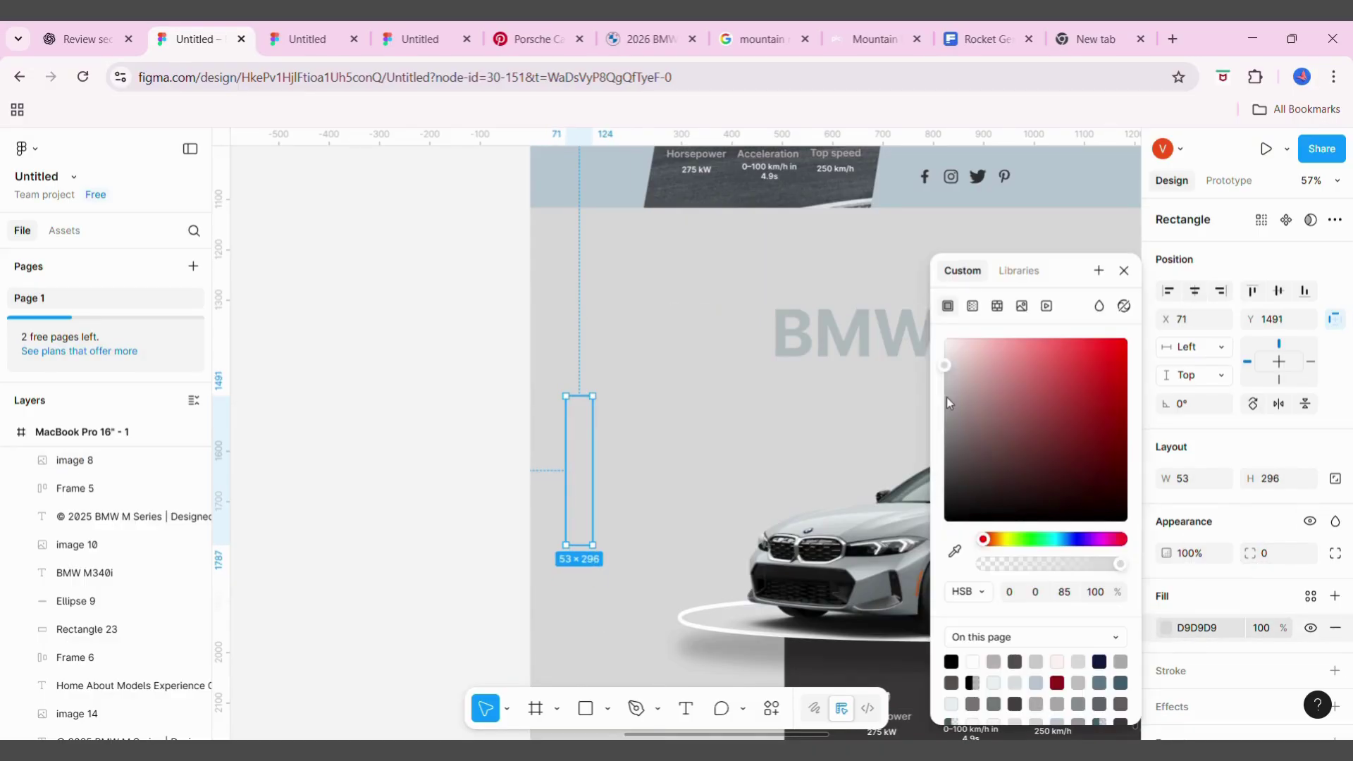
pyautogui.moveTo(945, 396); pyautogui.dragTo(945, 339)
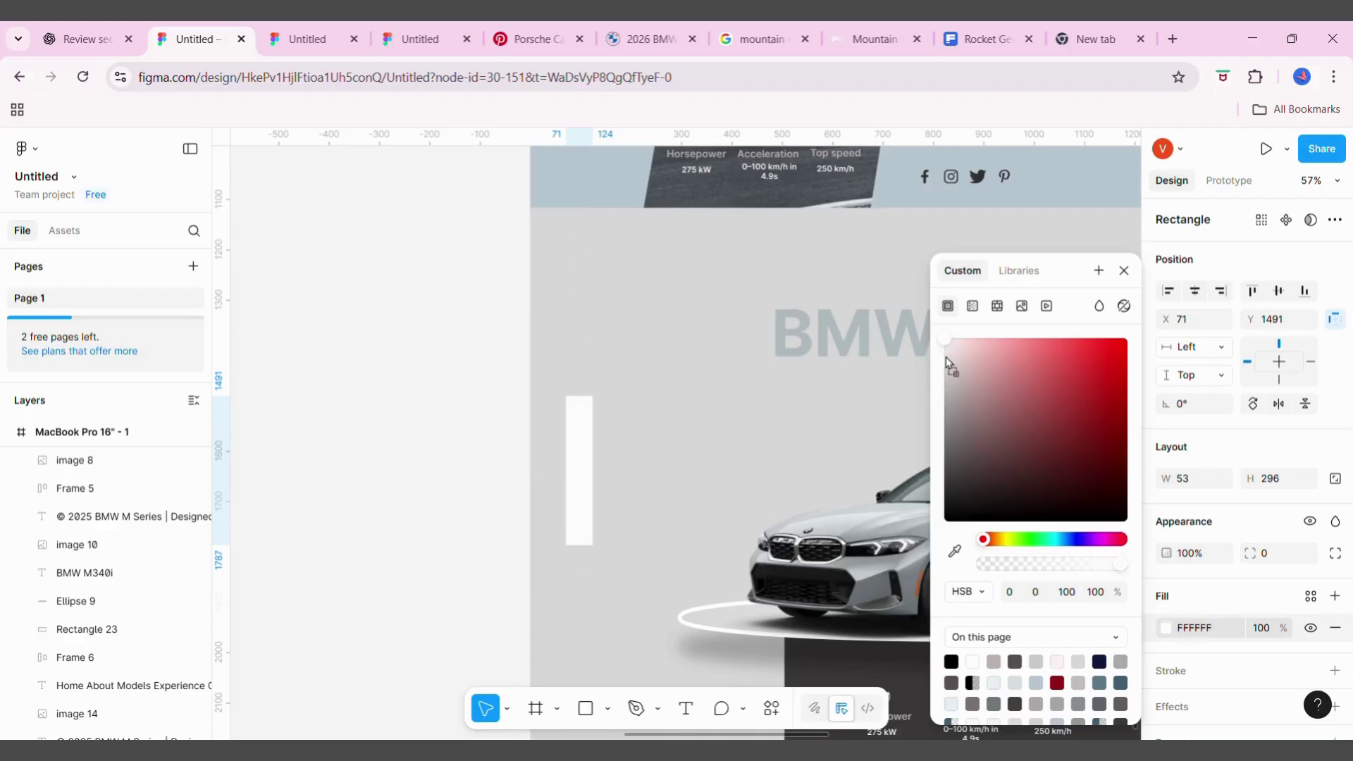
pyautogui.moveTo(1249, 553); pyautogui.dragTo(1261, 553)
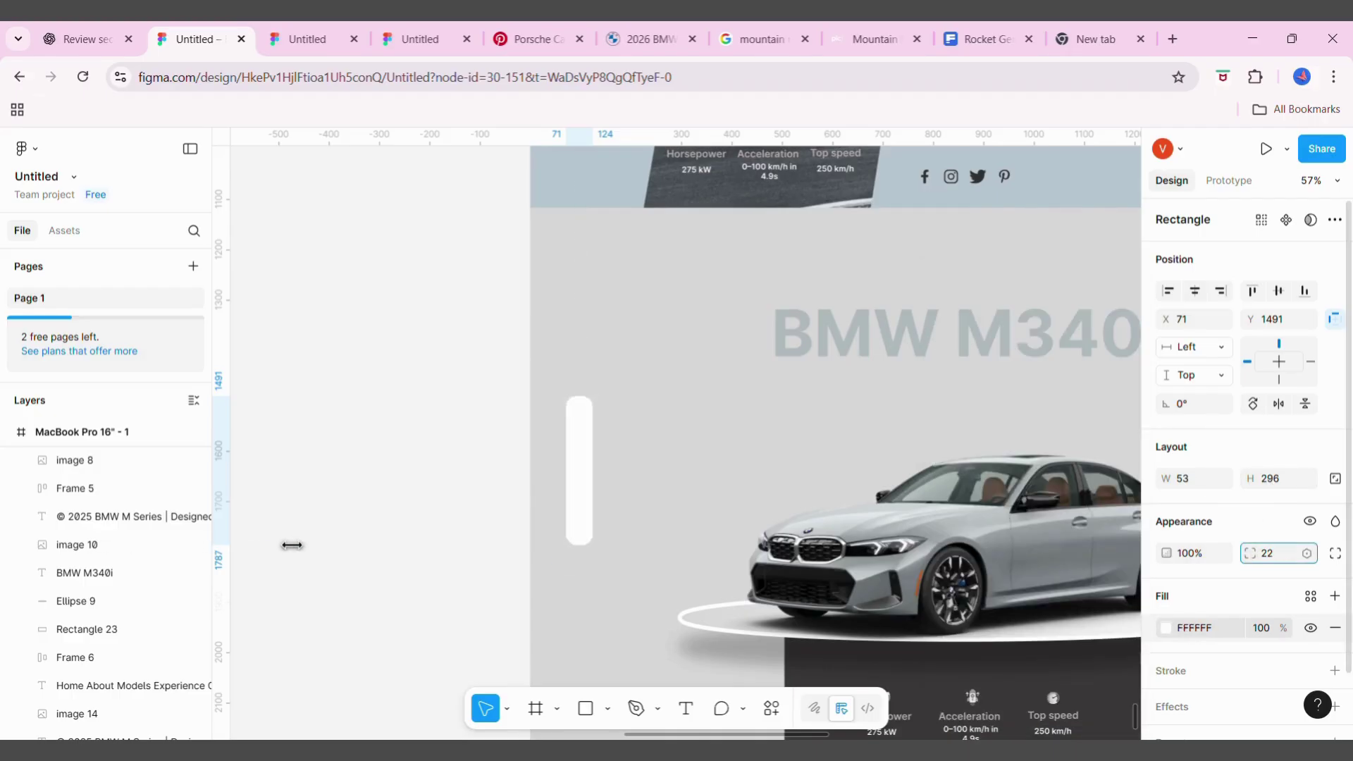
pyautogui.moveTo(292, 545); pyautogui.dragTo(292, 546)
# Add a small 40-wide circle near the top of the white pill
pyautogui.click(608, 709)
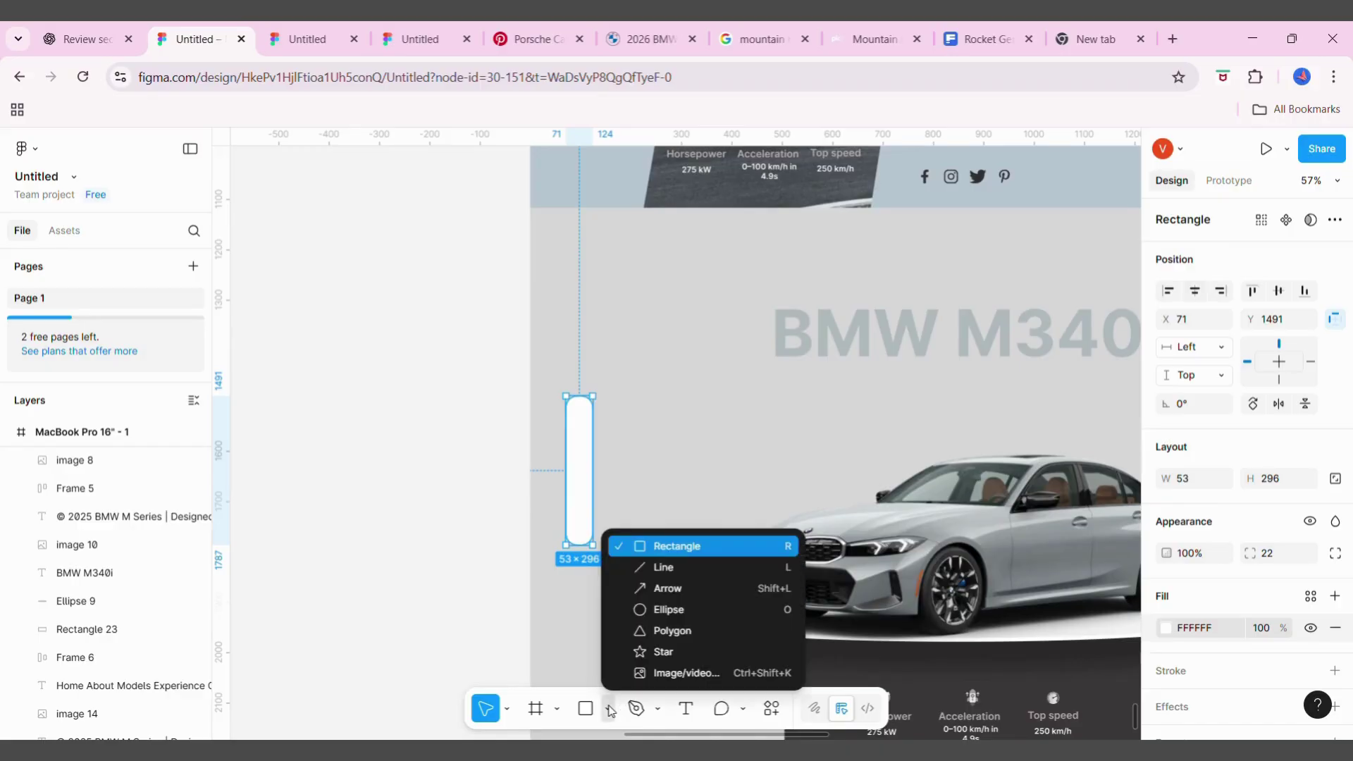
pyautogui.click(649, 607)
pyautogui.click(471, 463)
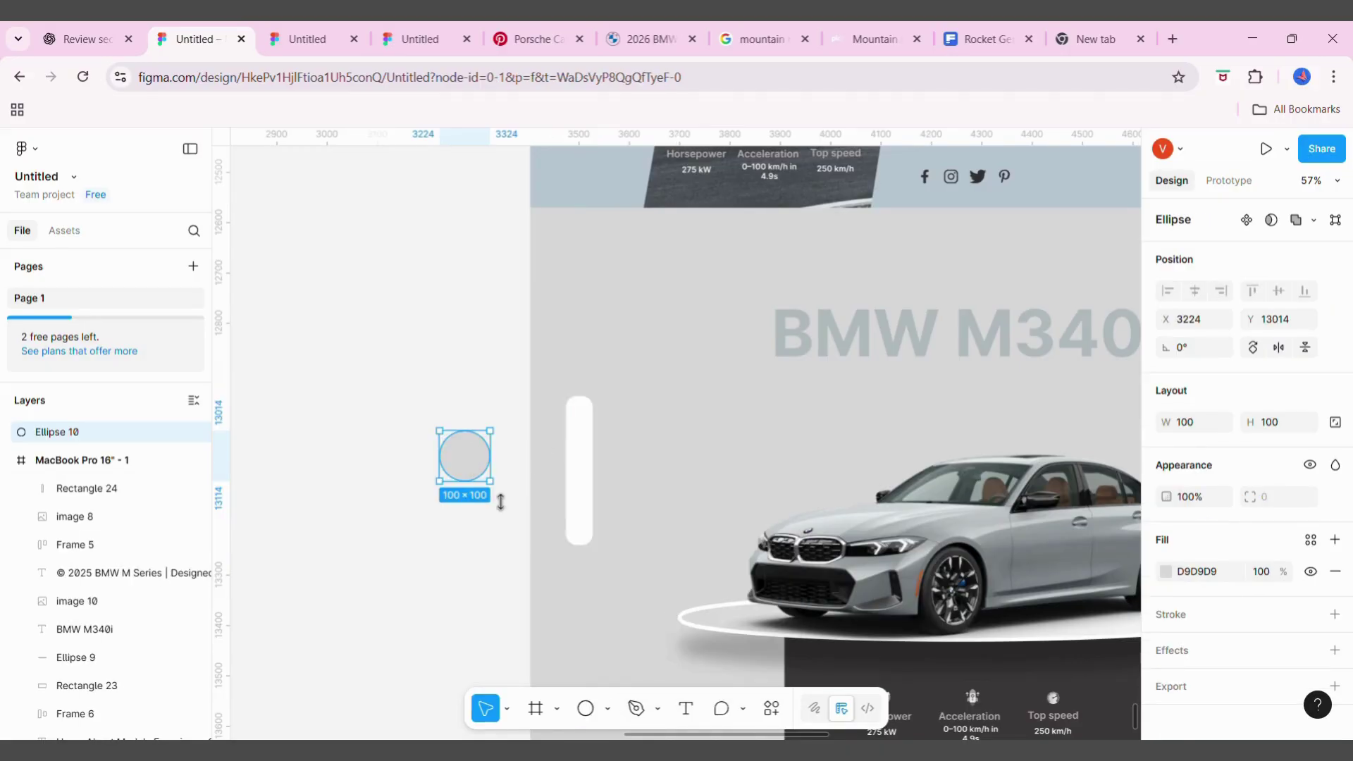
pyautogui.moveTo(503, 499)
pyautogui.mouseDown()
pyautogui.moveTo(472, 468)
pyautogui.moveTo(583, 423)
pyautogui.moveTo(626, 438)
pyautogui.moveTo(595, 443)
pyautogui.moveTo(626, 467)
pyautogui.mouseUp()
pyautogui.scroll(5, 583, 423)
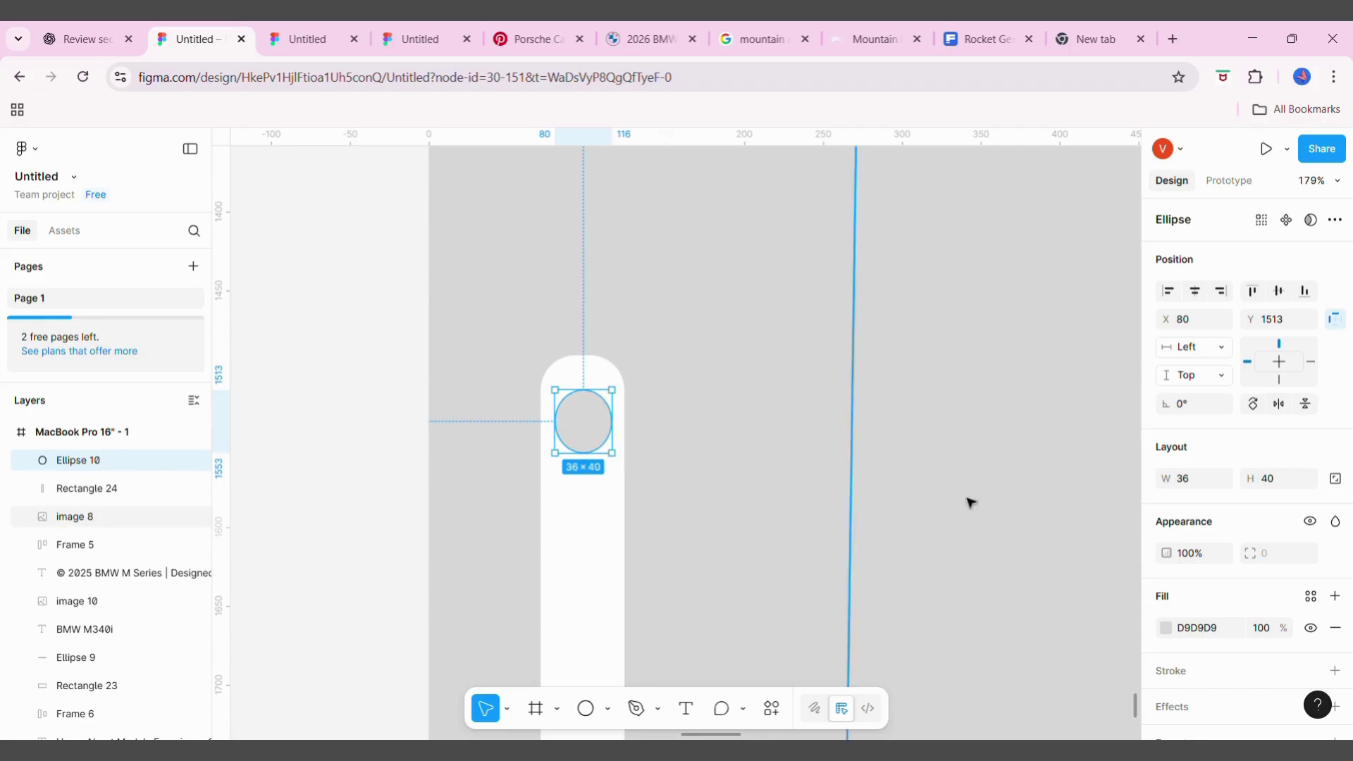
pyautogui.click(1021, 447)
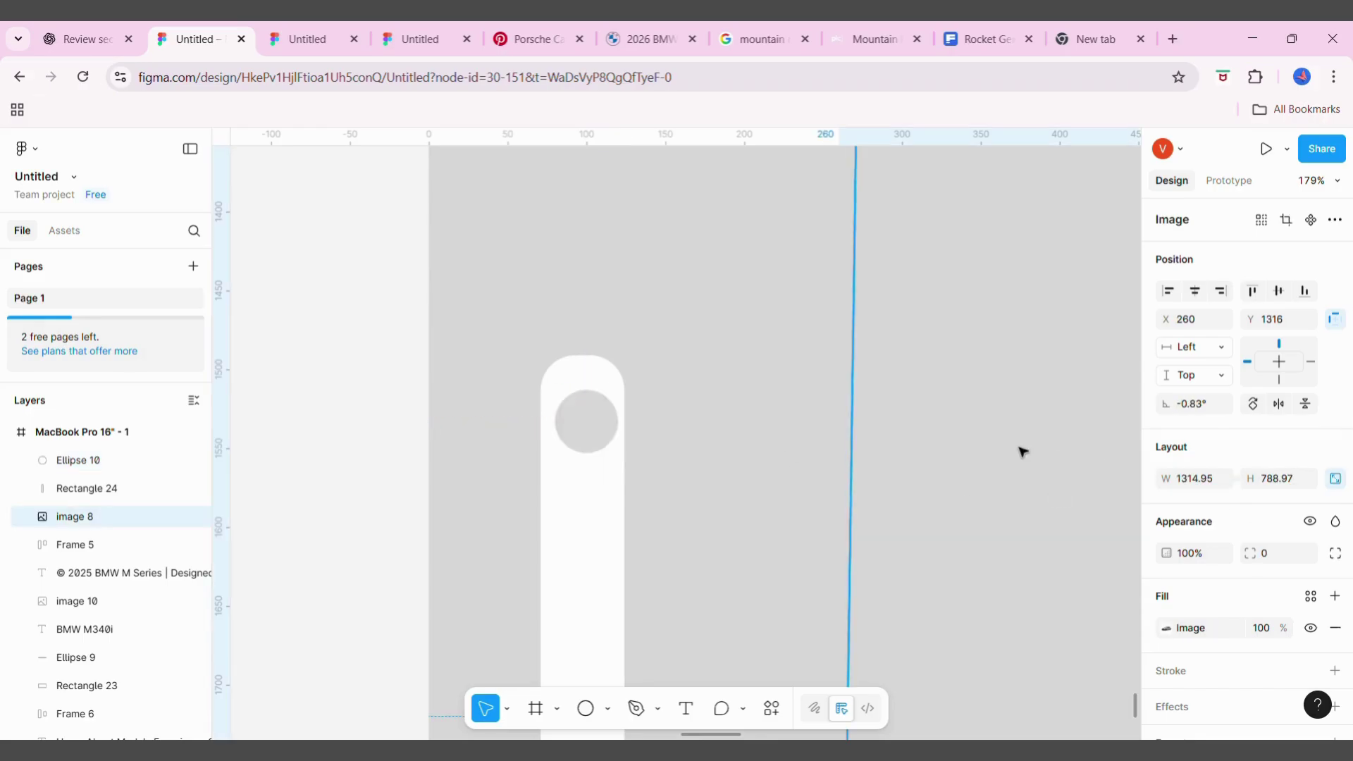
pyautogui.click(583, 423)
pyautogui.moveTo(585, 420); pyautogui.dragTo(584, 663)
# Shorten the white bar to fit the circles
pyautogui.scroll(-3, 583, 663)
pyautogui.moveTo(597, 452); pyautogui.dragTo(583, 533)
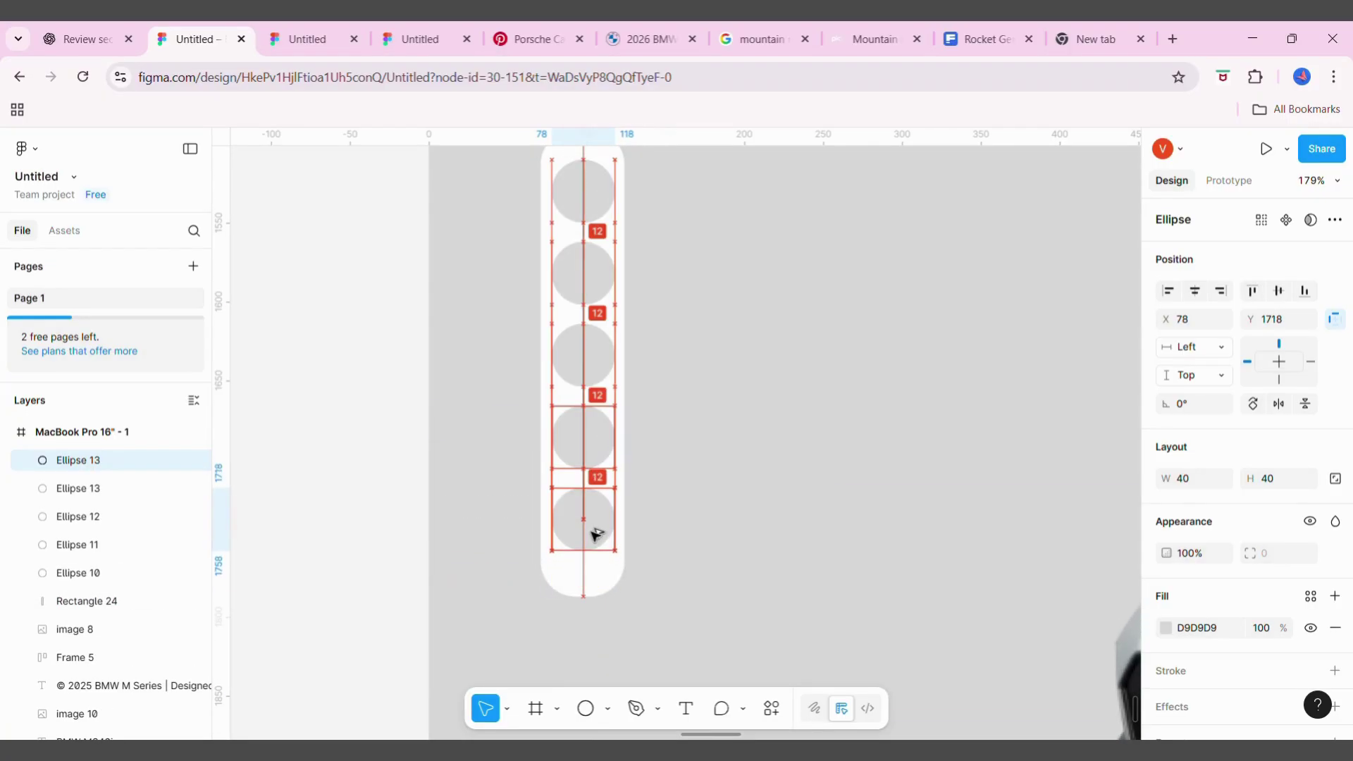
pyautogui.click(585, 592)
pyautogui.moveTo(586, 610); pyautogui.dragTo(600, 597)
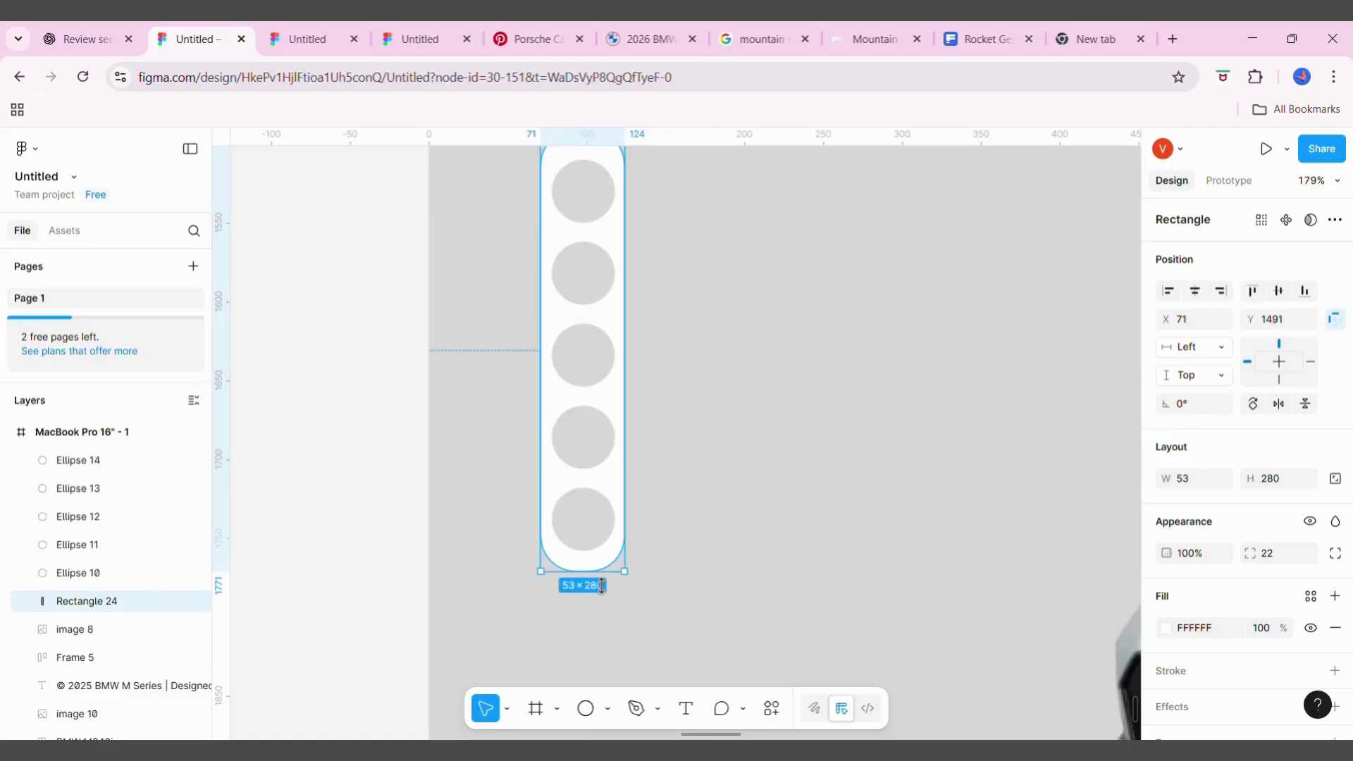
pyautogui.scroll(2, 534, 333)
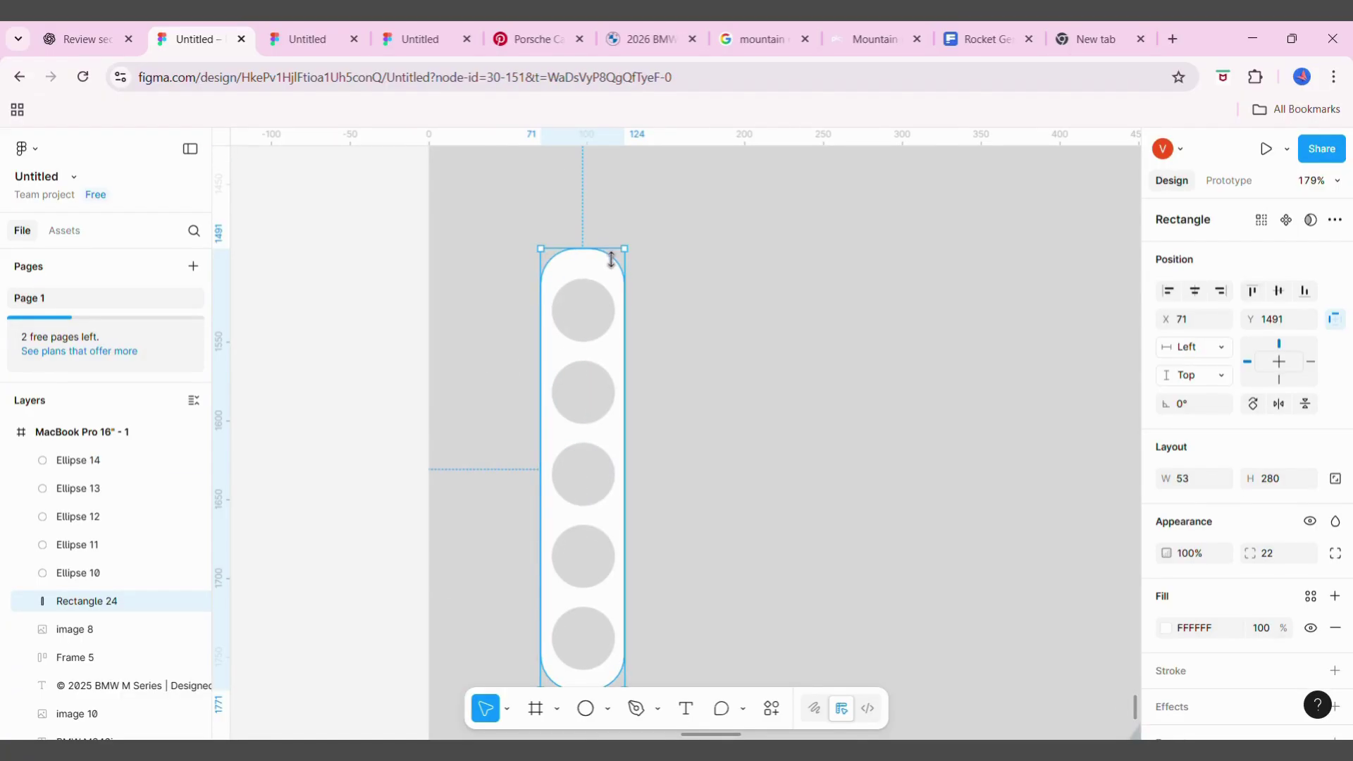
# Wrap Rectangle 24 and the five circles in auto layout as Frame 7
pyautogui.click(368, 338)
pyautogui.scroll(-5, 368, 338)
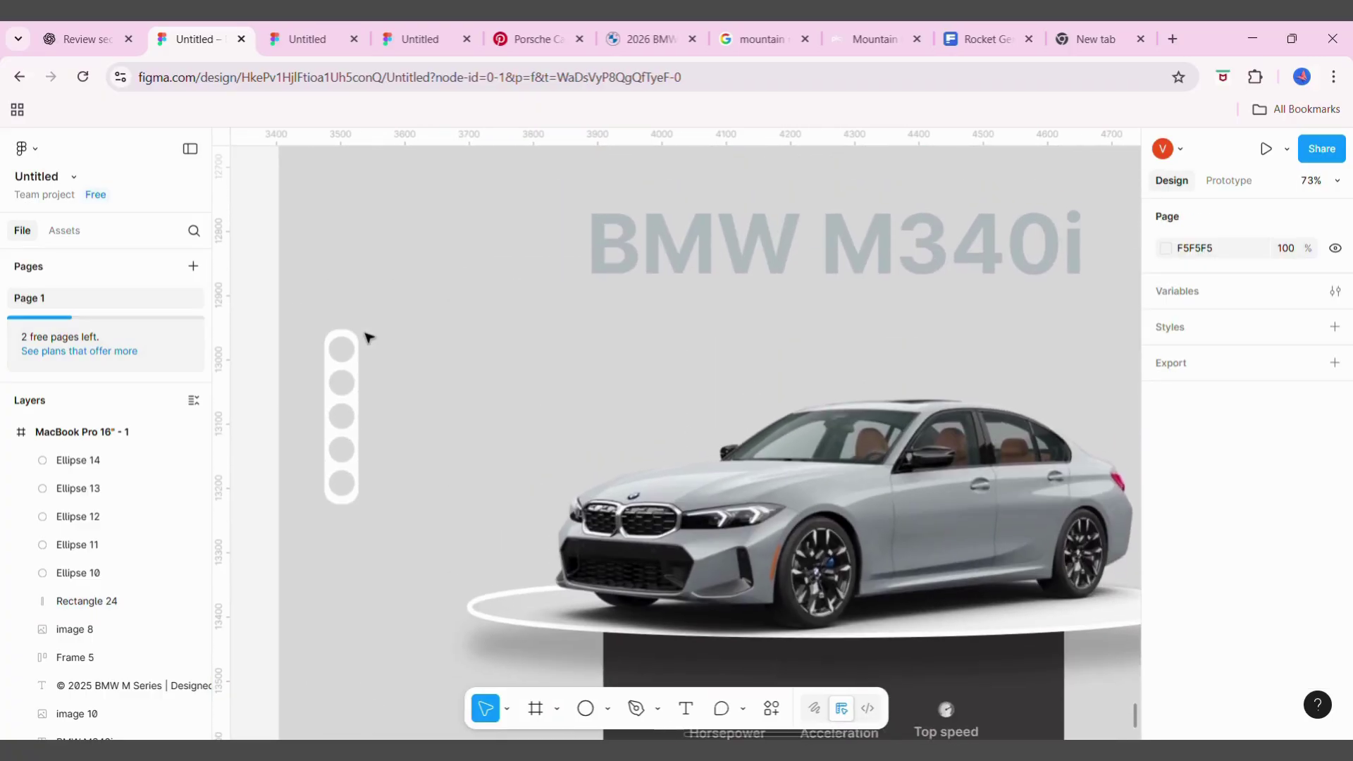
pyautogui.moveTo(327, 314); pyautogui.dragTo(387, 514)
pyautogui.rightClick(361, 467)
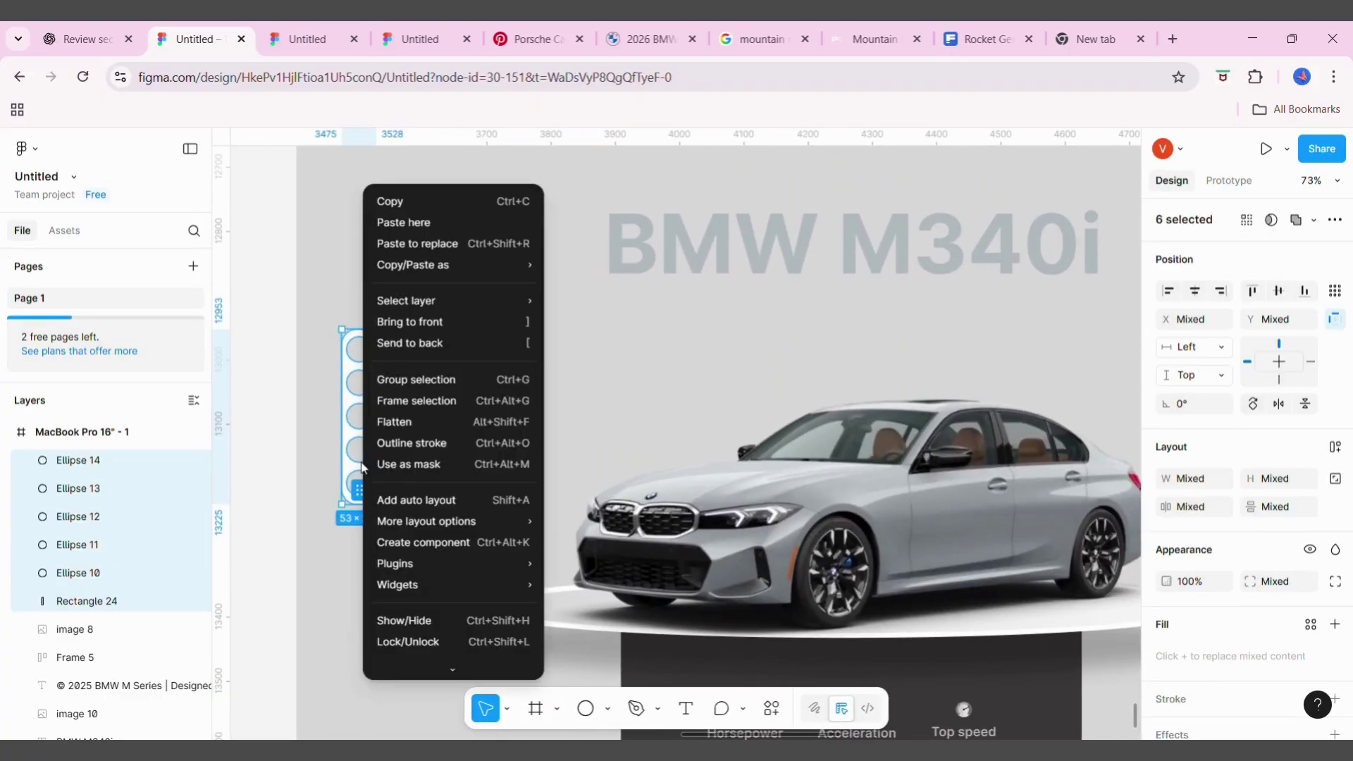
pyautogui.click(403, 501)
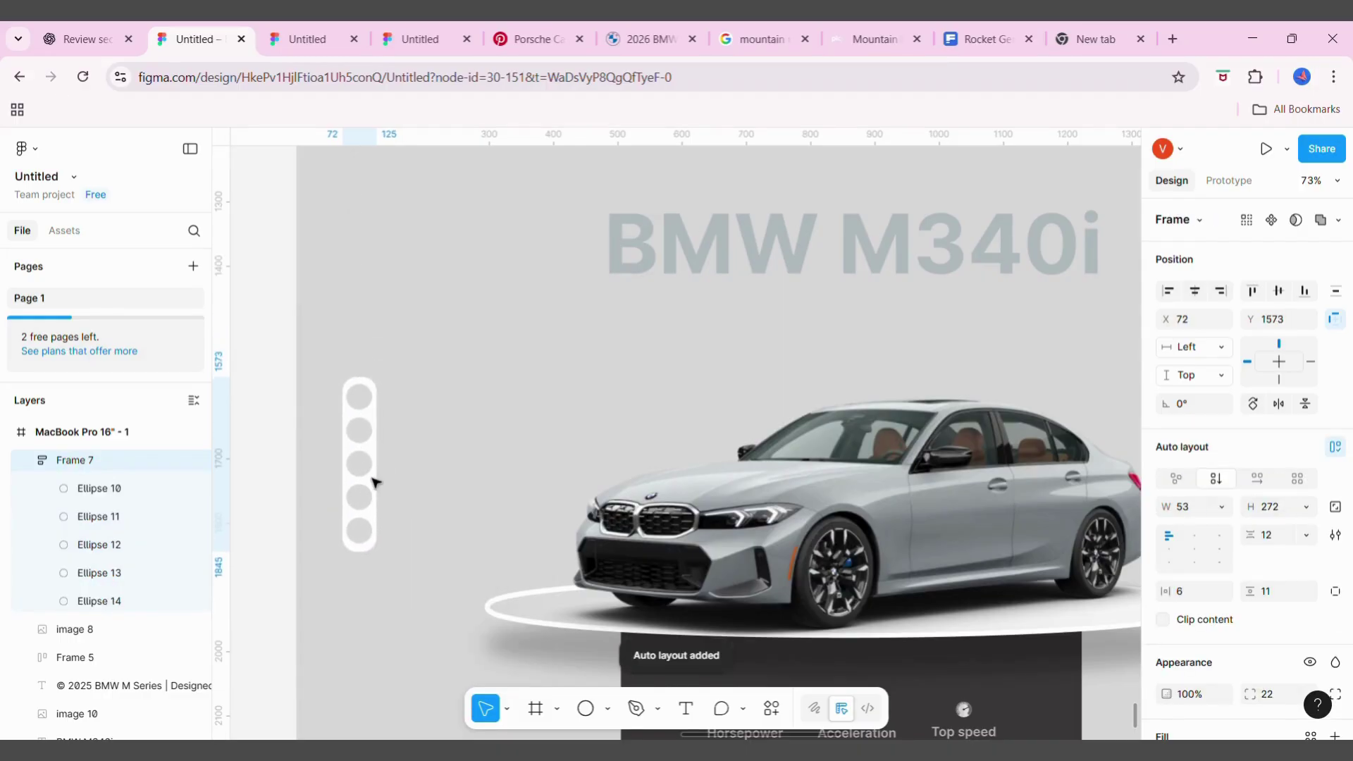
# Colour the second dot deep red by sampling the red car's colour
pyautogui.click(368, 403)
pyautogui.click(1165, 571)
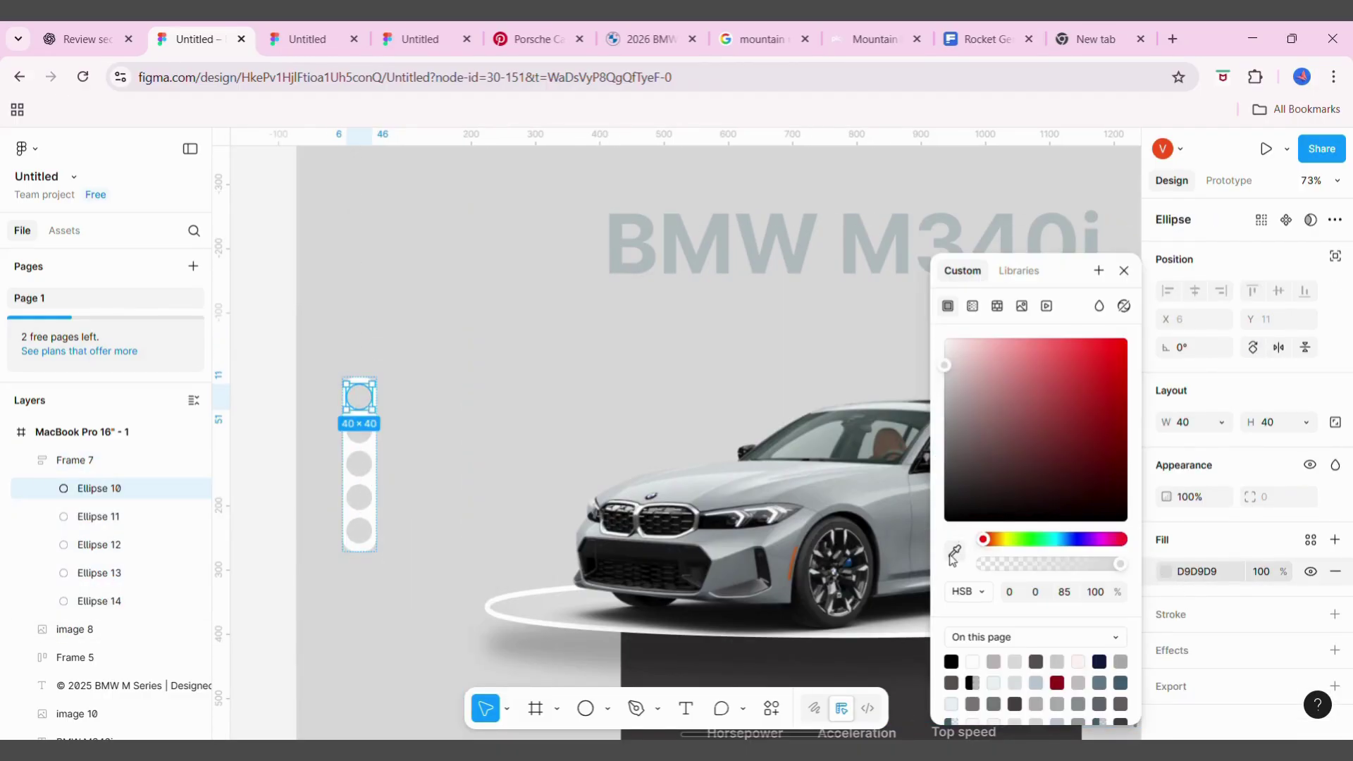
pyautogui.click(272, 514)
pyautogui.scroll(-3, 272, 514)
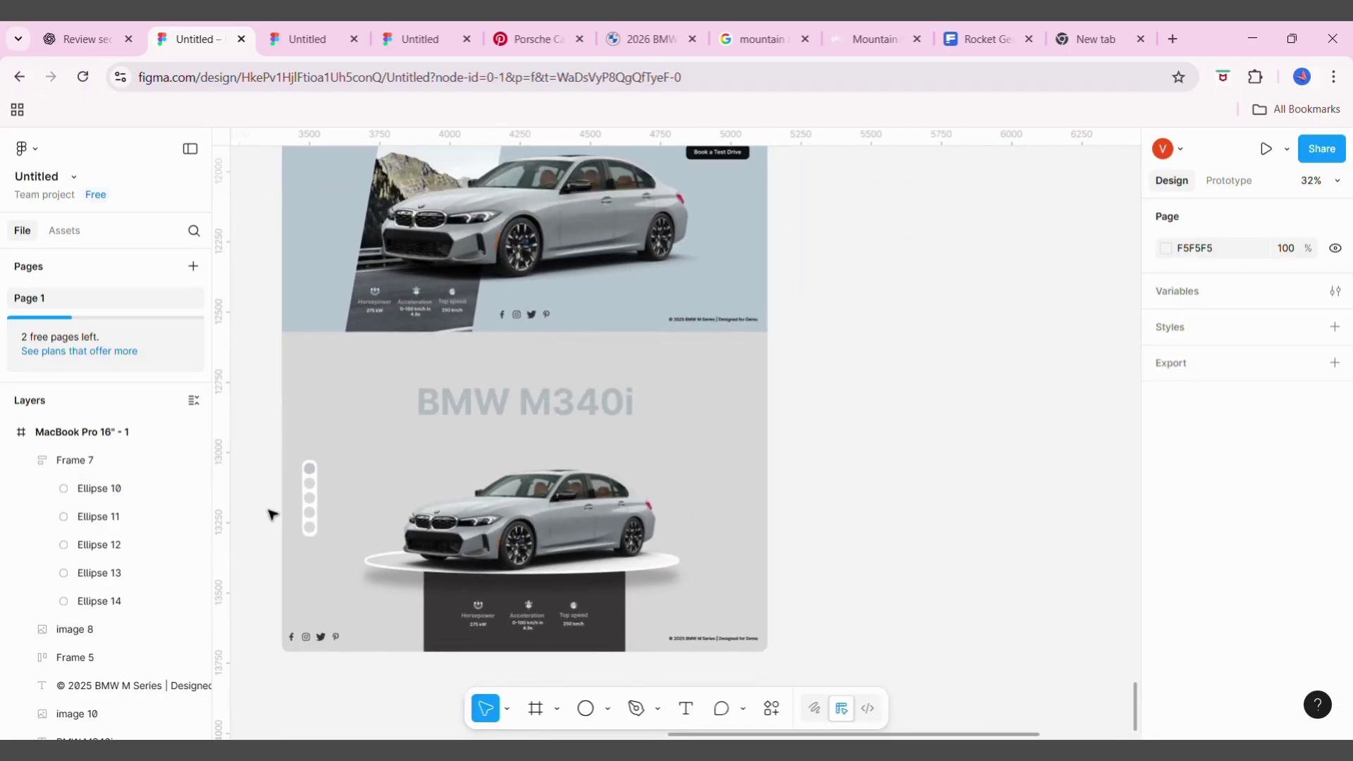
pyautogui.click(366, 507)
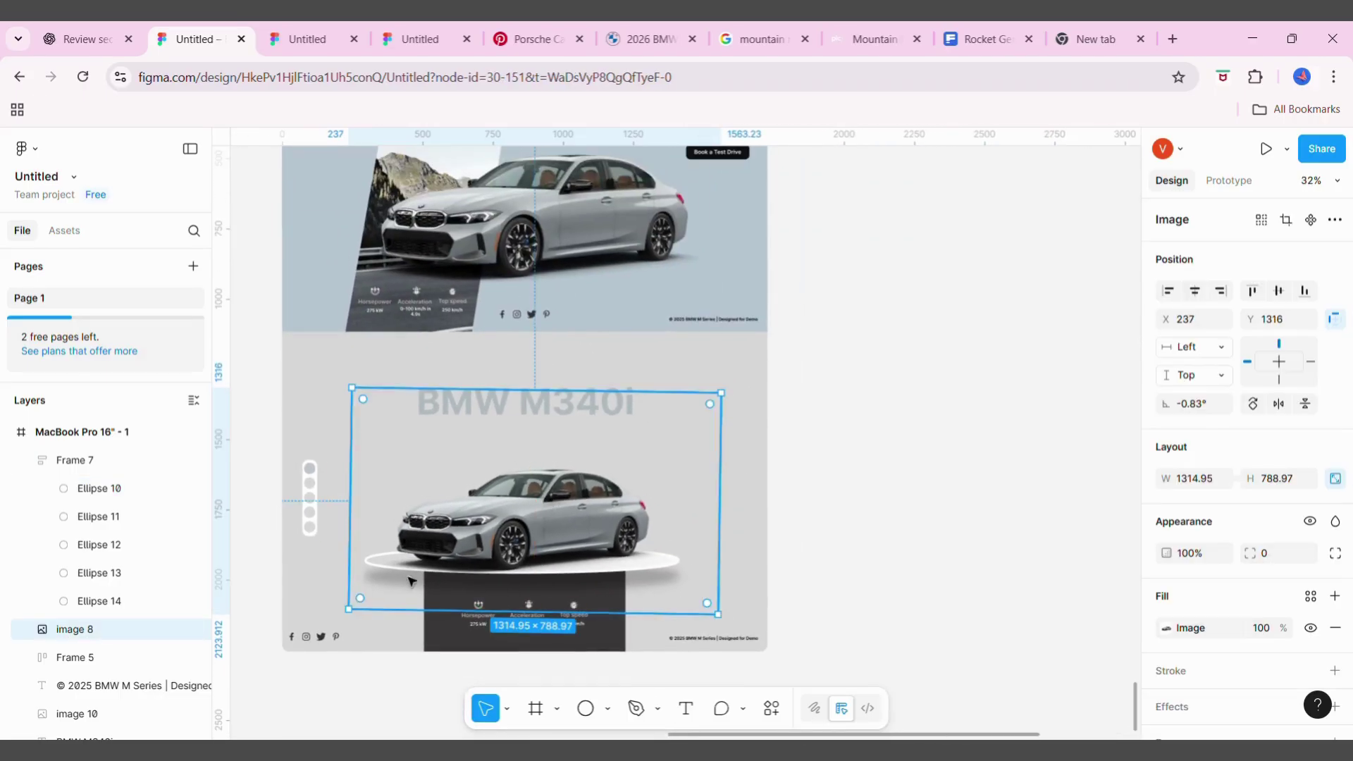
pyautogui.click(313, 485)
pyautogui.click(1166, 571)
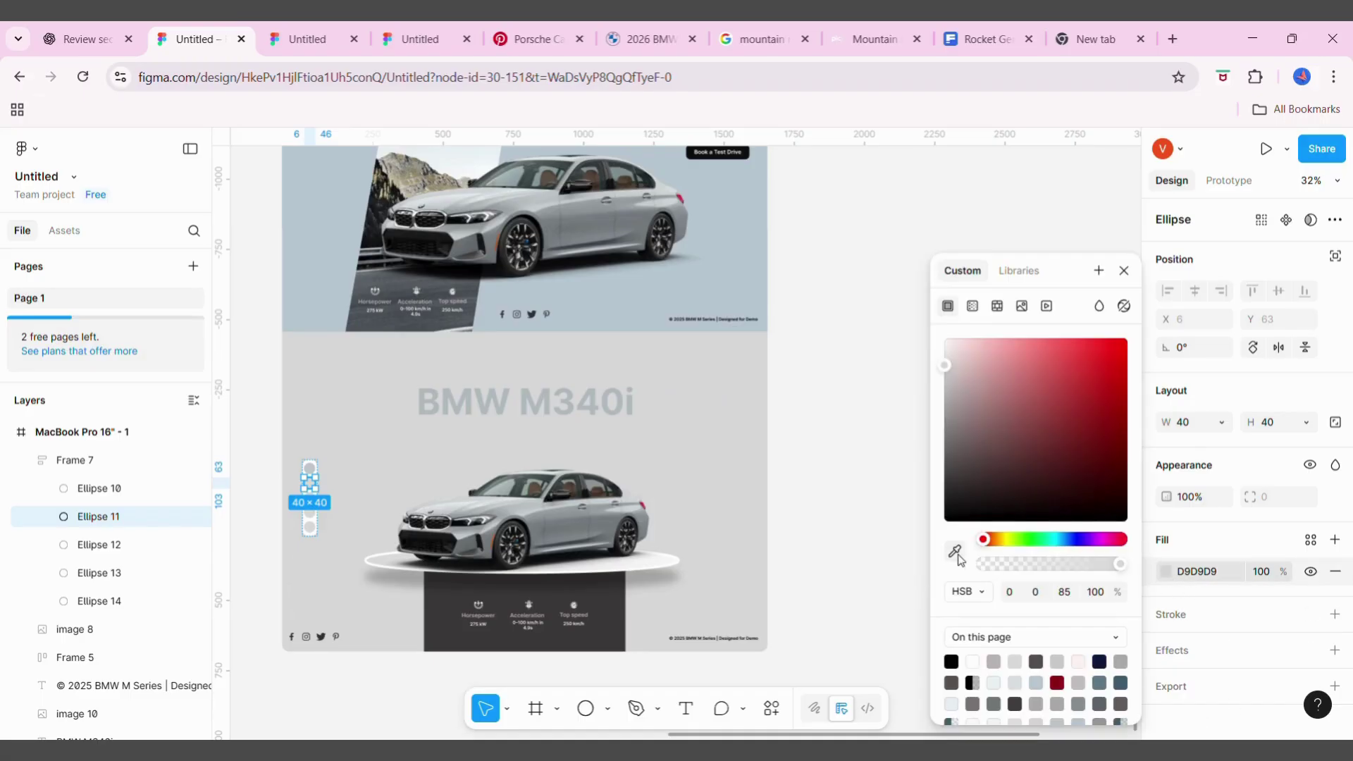
pyautogui.click(955, 550)
pyautogui.scroll(-5, 504, 386)
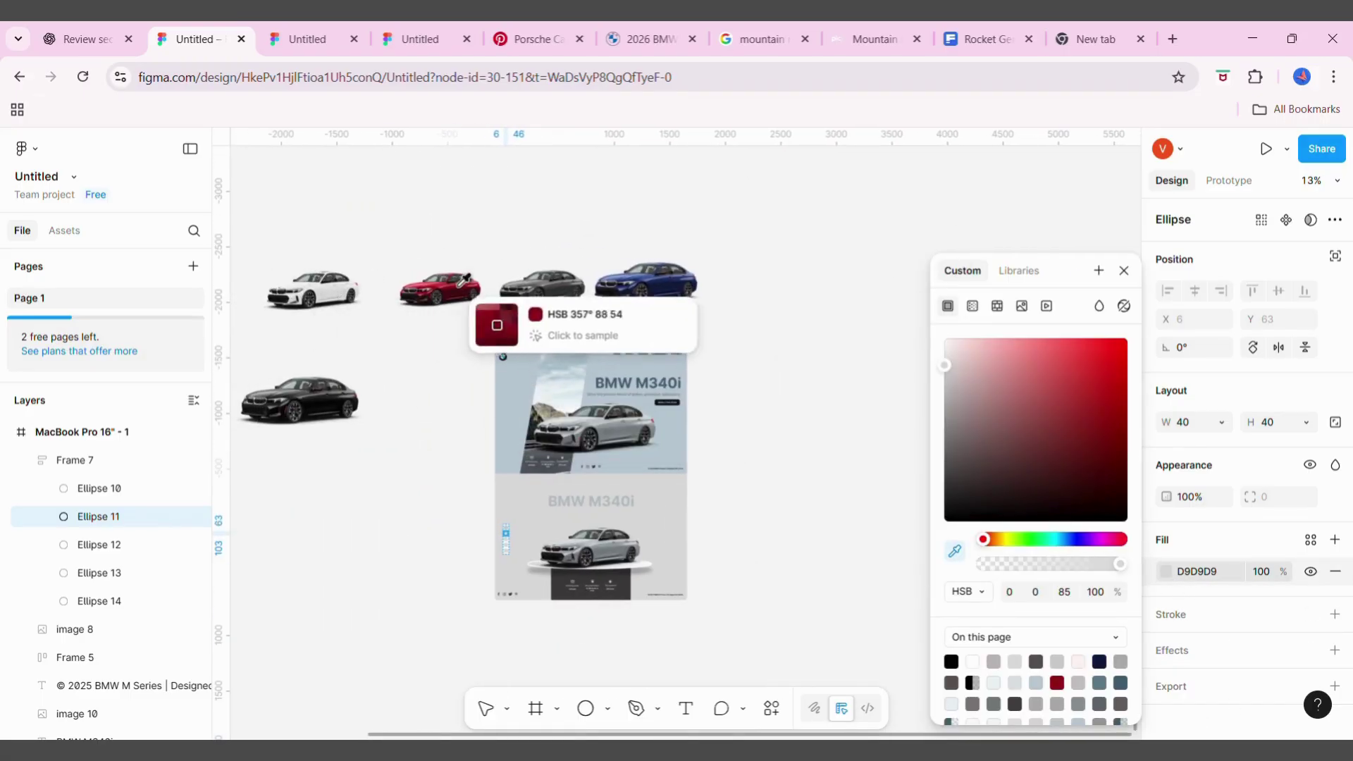
pyautogui.click(462, 280)
# Colour the fourth dot dark navy 131C37 by sampling the blue car
pyautogui.click(508, 546)
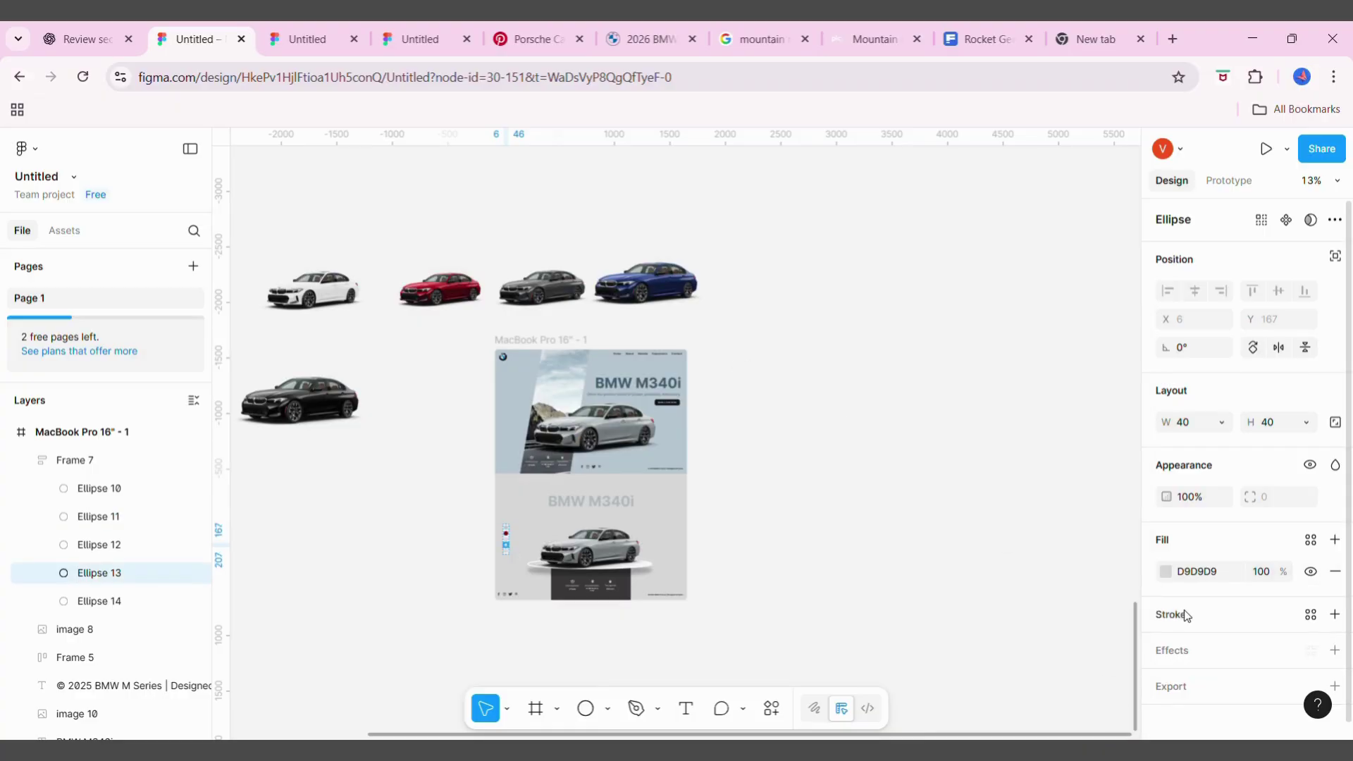
pyautogui.click(1166, 571)
pyautogui.click(955, 550)
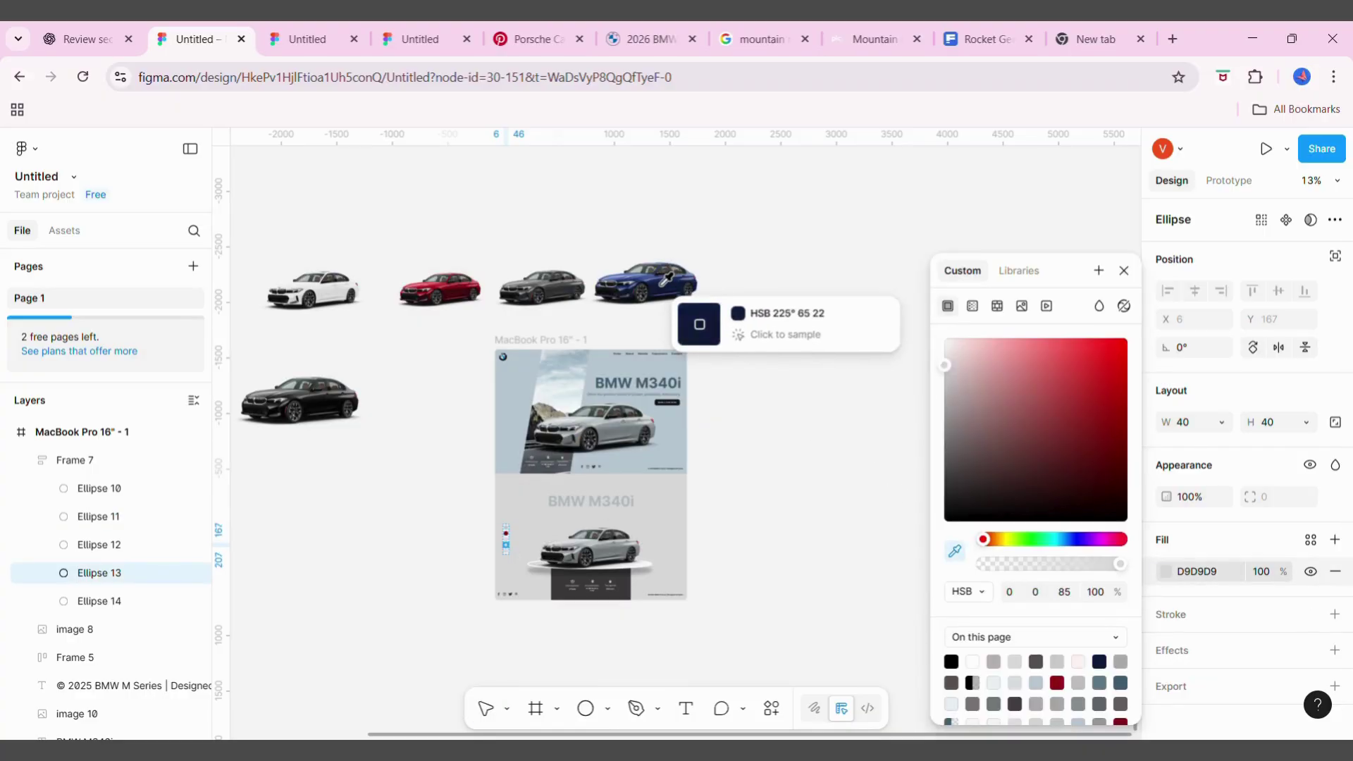
pyautogui.click(648, 285)
# Make the middle dot black 000000 and the bottom dot light grey EEEEEE
pyautogui.scroll(5, 525, 592)
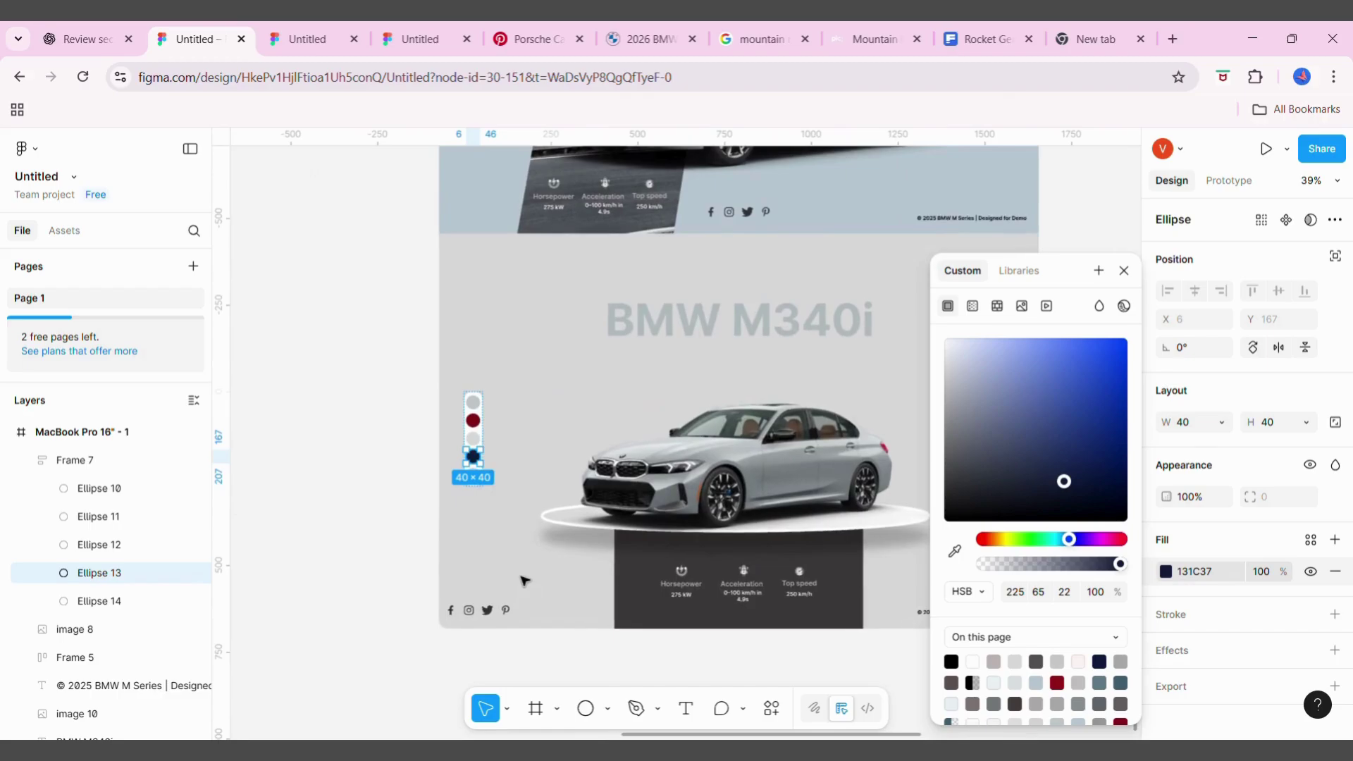
pyautogui.scroll(4, 486, 452)
pyautogui.click(474, 442)
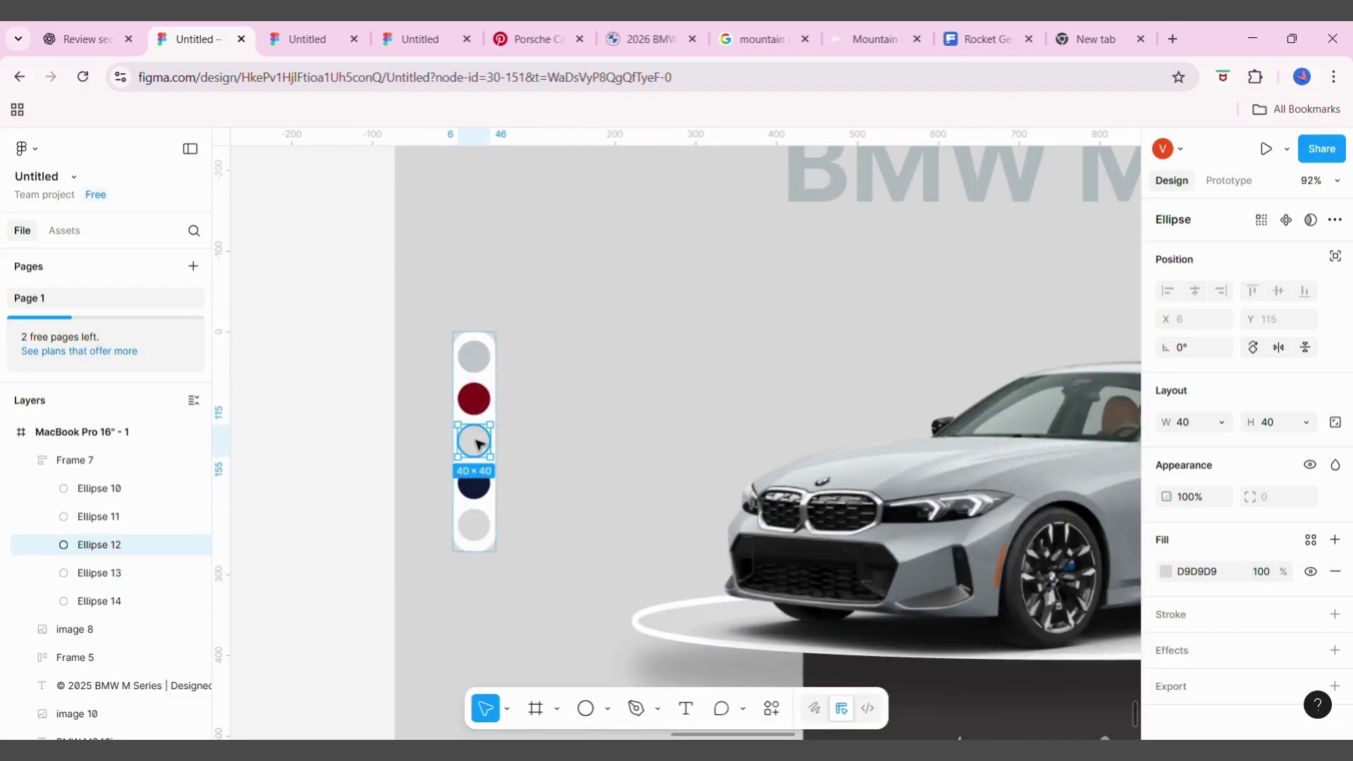
pyautogui.click(1166, 577)
pyautogui.moveTo(948, 465); pyautogui.dragTo(925, 540)
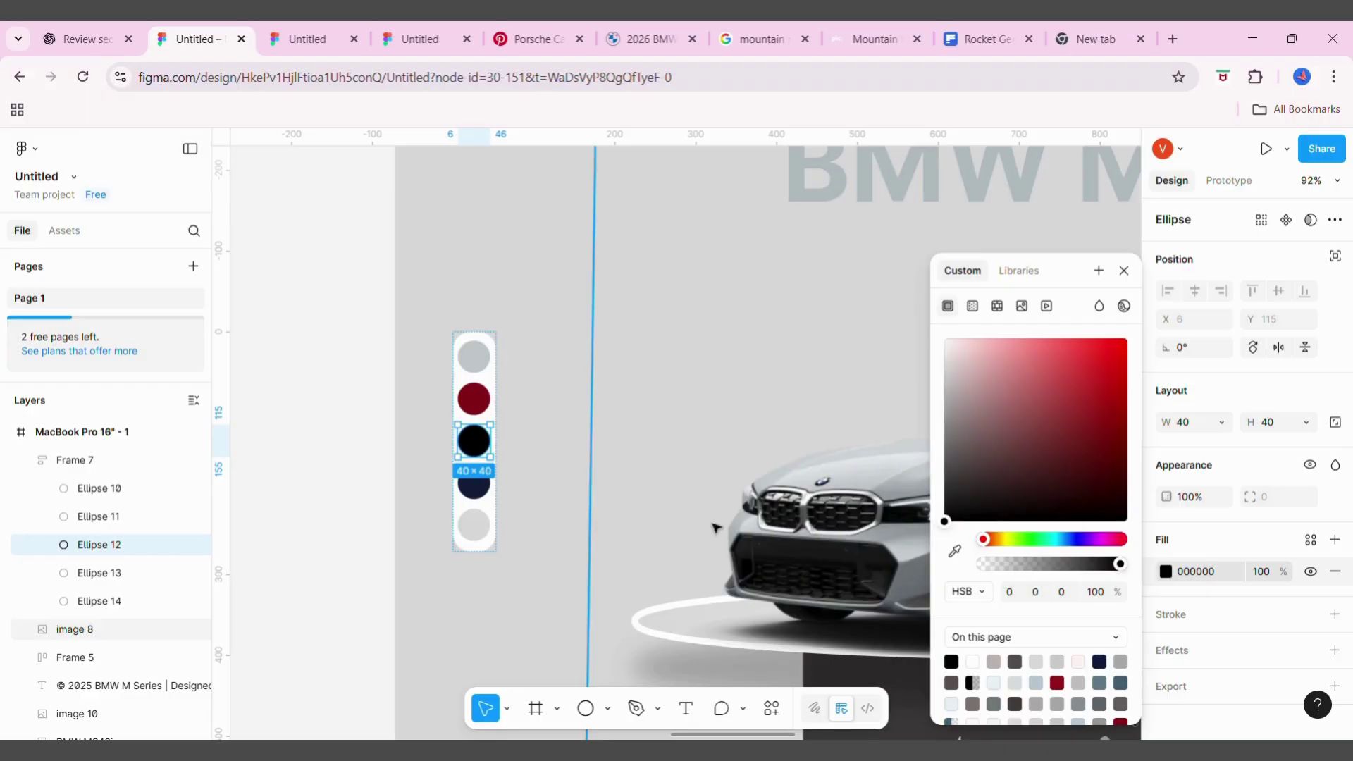
pyautogui.click(475, 527)
pyautogui.click(1166, 571)
pyautogui.moveTo(967, 380); pyautogui.dragTo(888, 323)
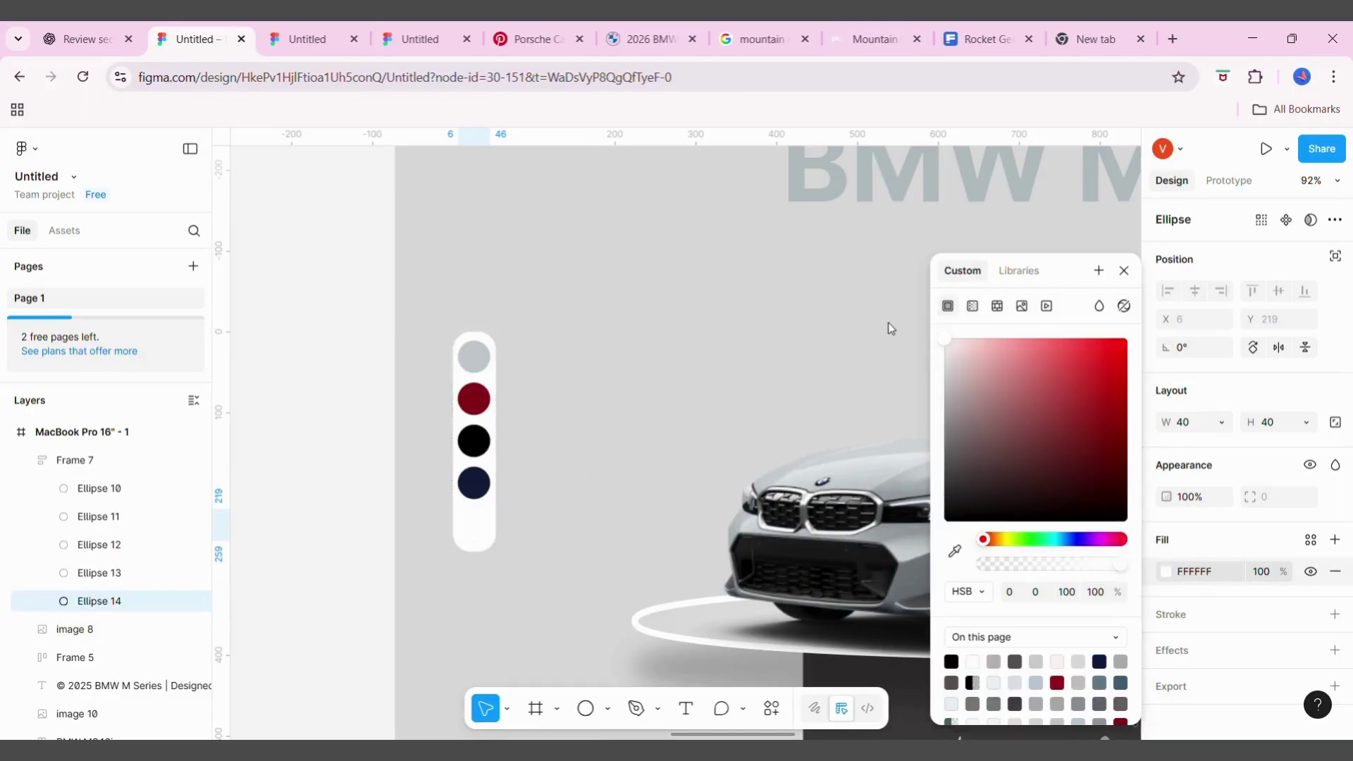
pyautogui.click(1124, 271)
pyautogui.click(337, 433)
pyautogui.scroll(-5, 337, 433)
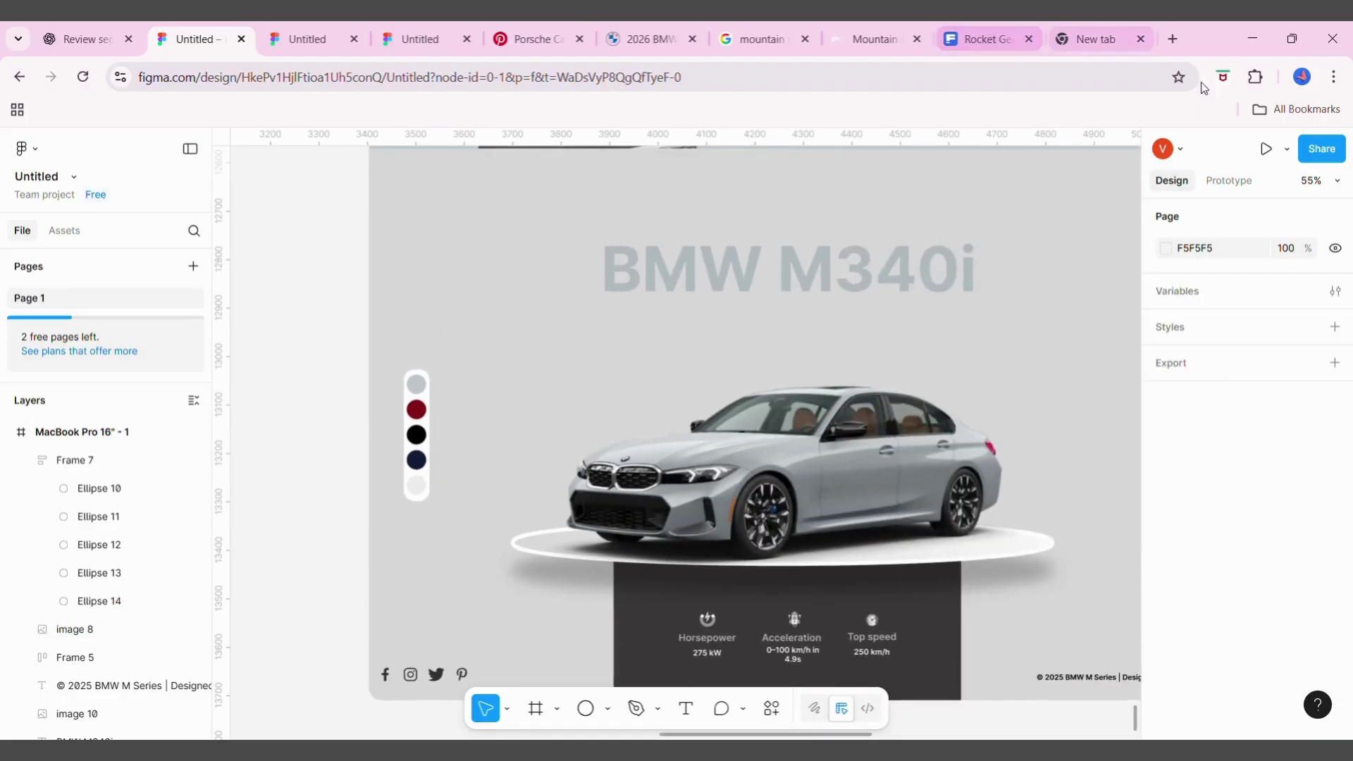
# Enlarge the podium car image (image 8) from its corner and shift it left
pyautogui.scroll(-3, 313, 505)
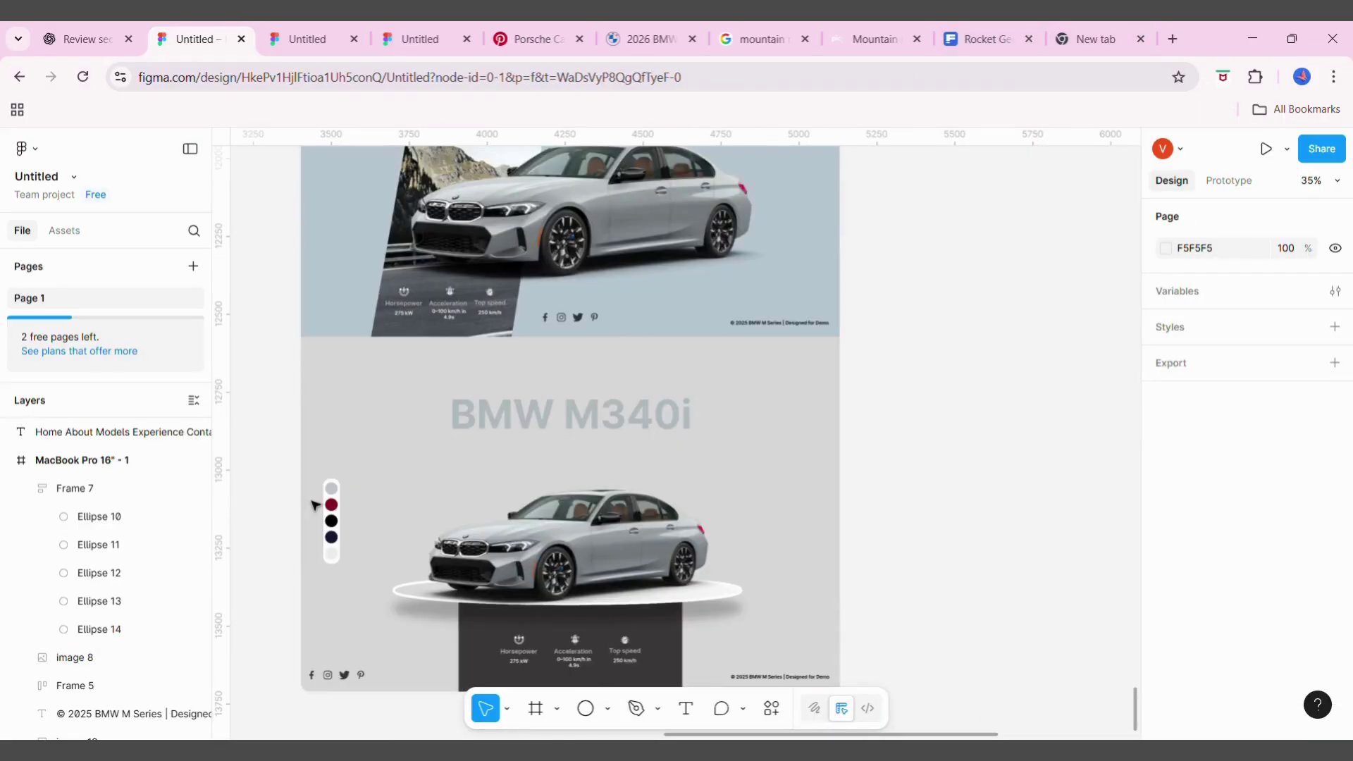
pyautogui.click(667, 401)
pyautogui.moveTo(675, 401)
pyautogui.mouseDown()
pyautogui.moveTo(682, 446)
pyautogui.moveTo(670, 440)
pyautogui.mouseUp()
pyautogui.click(671, 421)
pyautogui.click(747, 451)
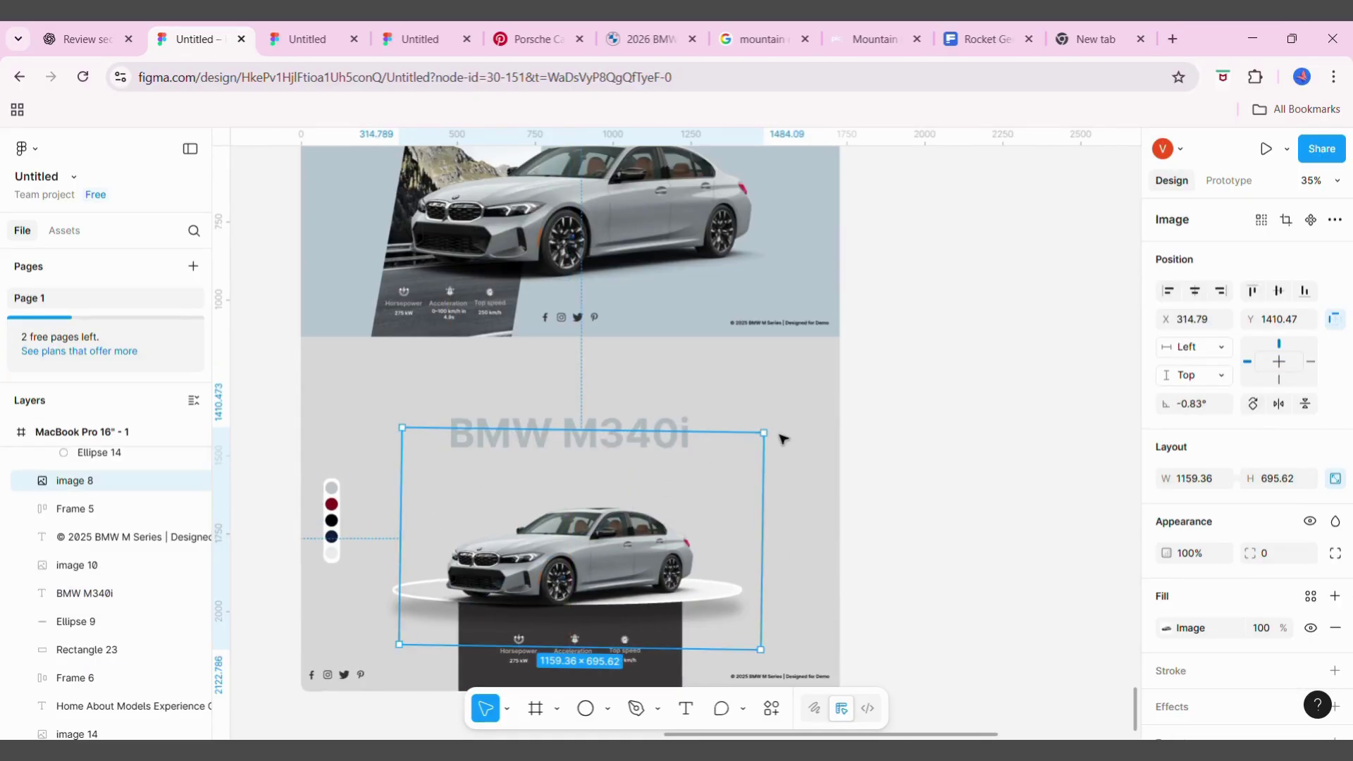
pyautogui.moveTo(783, 439); pyautogui.dragTo(881, 380)
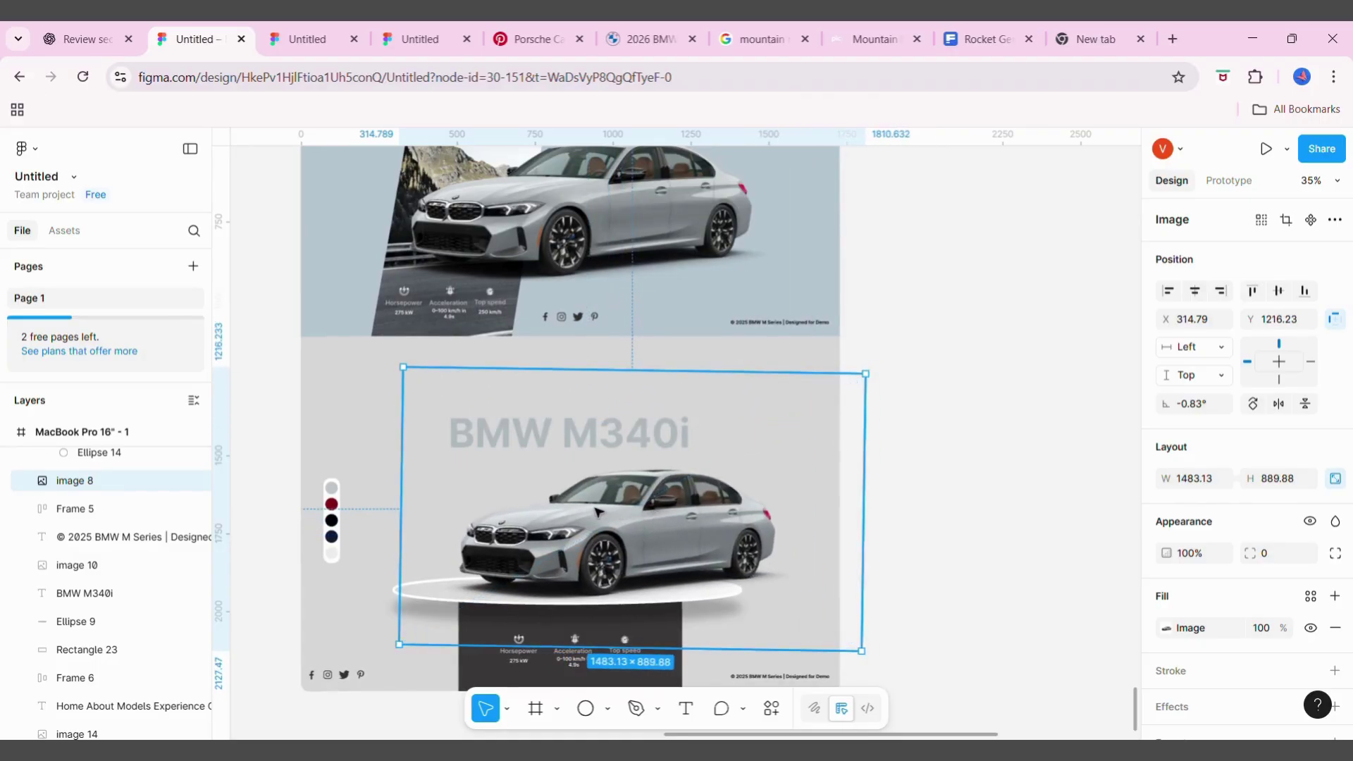
pyautogui.moveTo(598, 512); pyautogui.dragTo(547, 516)
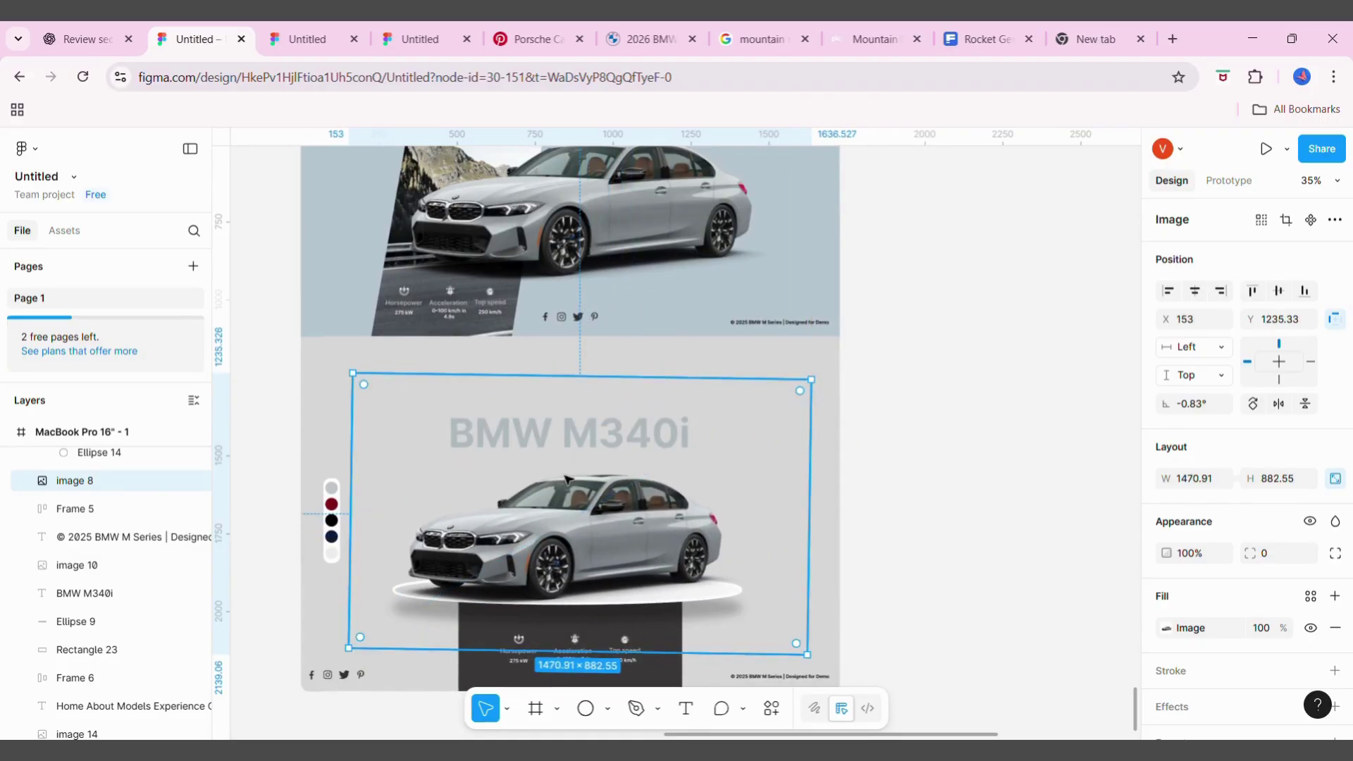
pyautogui.moveTo(827, 394); pyautogui.dragTo(872, 550)
# Nudge the podium car image slightly further left
pyautogui.click(872, 549)
pyautogui.hscroll(-3, 872, 549)
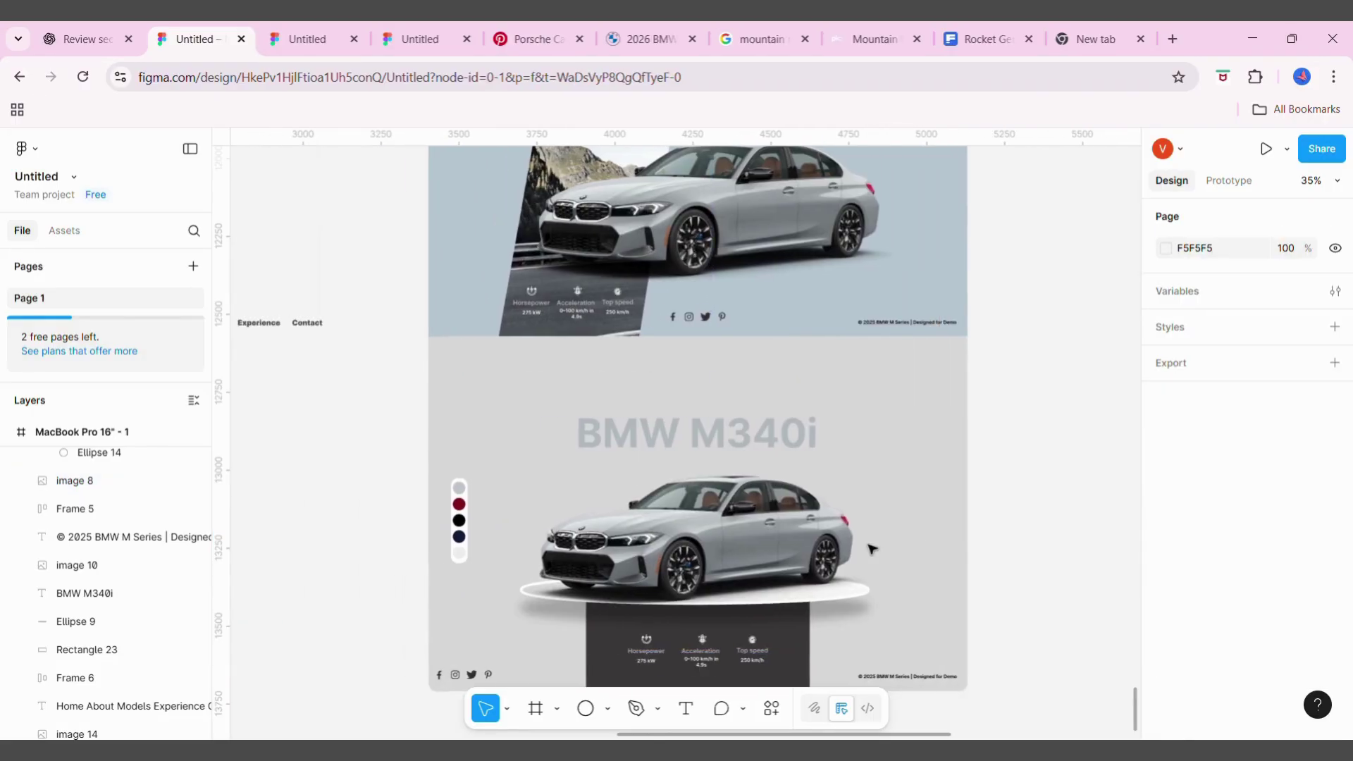
pyautogui.scroll(1, 832, 547)
pyautogui.click(784, 544)
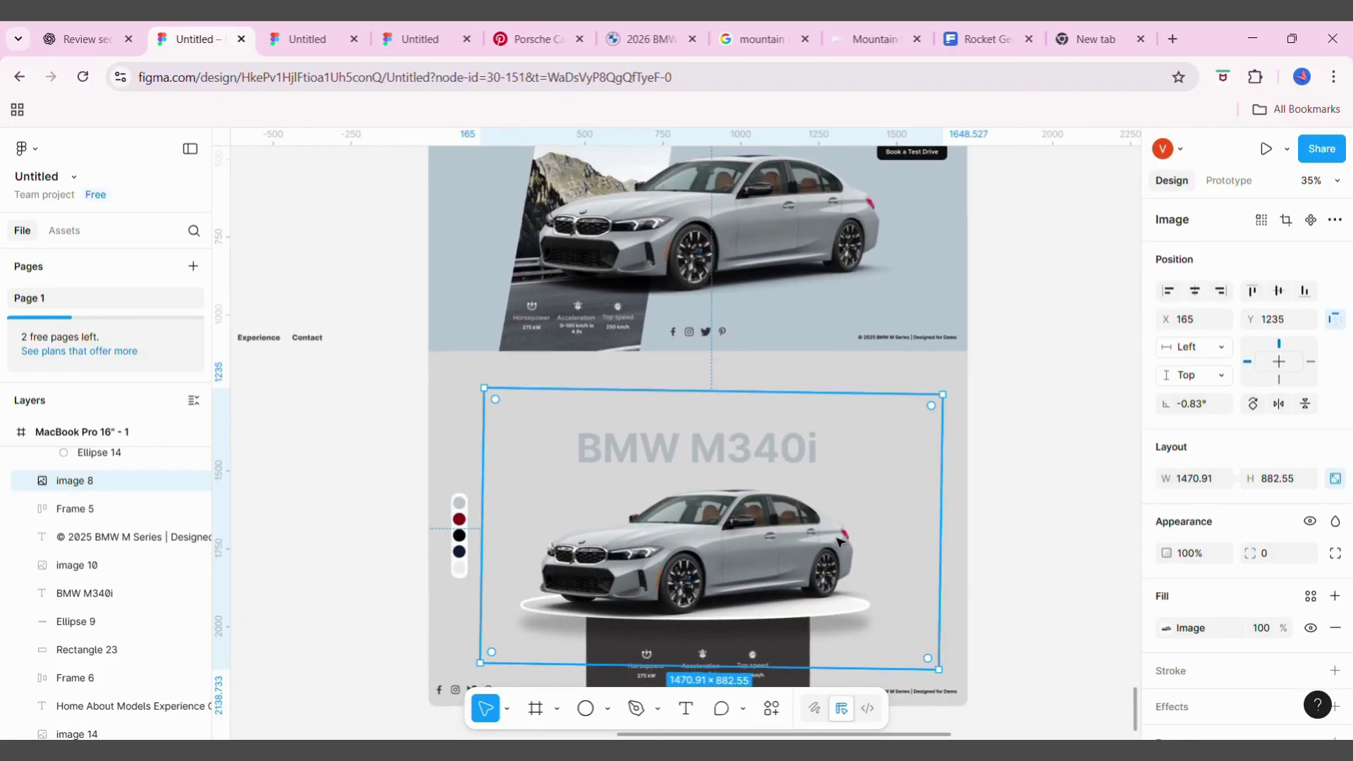
pyautogui.moveTo(784, 544); pyautogui.dragTo(779, 544)
pyautogui.click(387, 491)
# Move the navigation links into the lower frame's top-right corner
pyautogui.moveTo(296, 349); pyautogui.dragTo(935, 381)
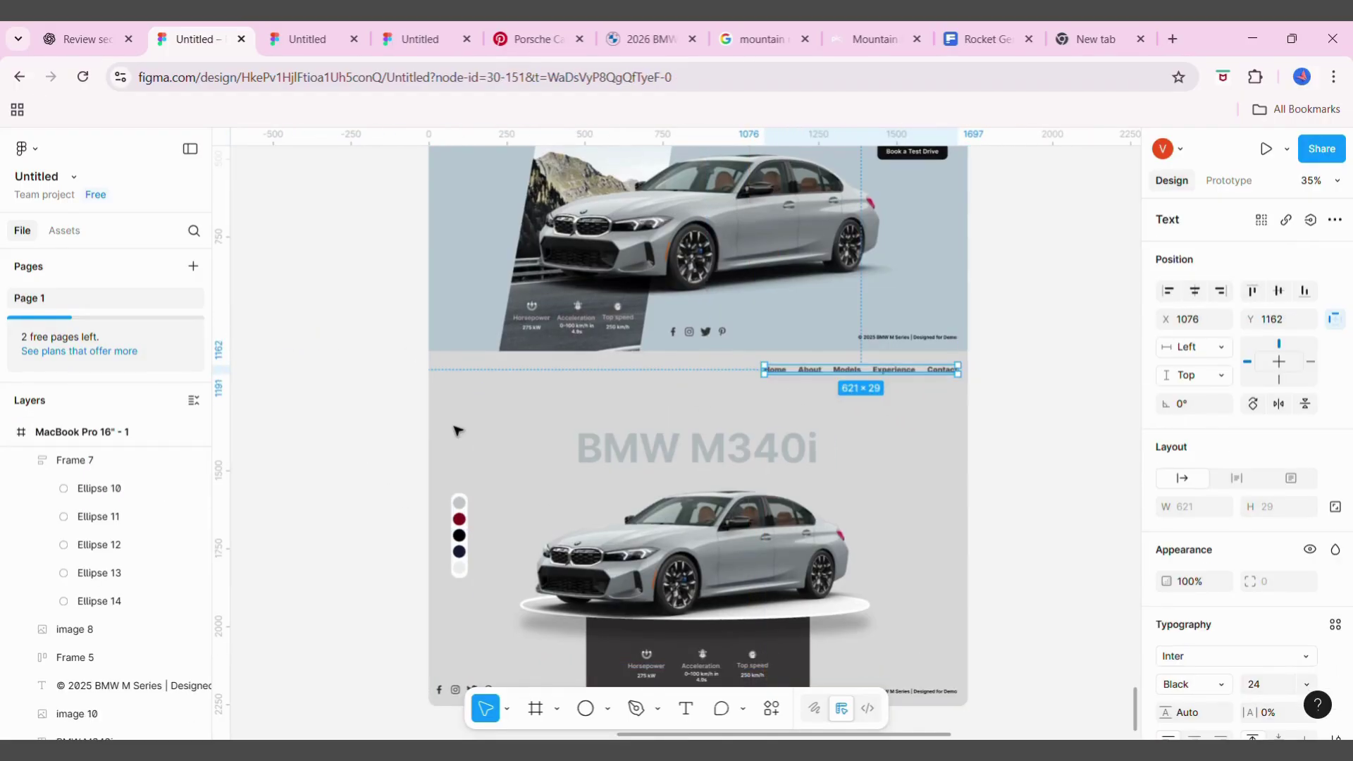
pyautogui.click(331, 437)
pyautogui.hscroll(-3, 332, 438)
pyautogui.hscroll(-5, 338, 422)
# Move the BMW logo into the lower frame's top-left corner
pyautogui.moveTo(493, 276)
pyautogui.mouseDown()
pyautogui.moveTo(839, 377)
pyautogui.moveTo(819, 367)
pyautogui.mouseUp()
pyautogui.click(663, 365)
pyautogui.click(503, 384)
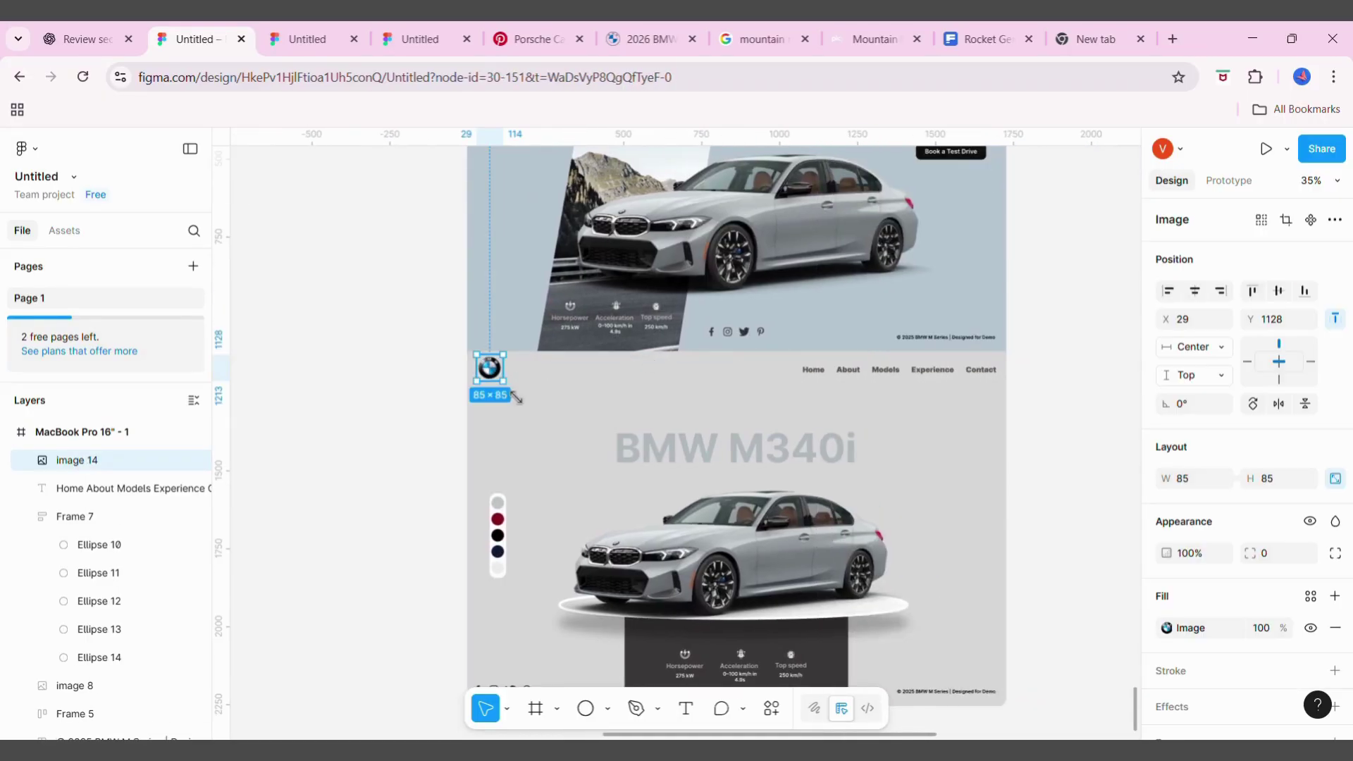
pyautogui.click(331, 407)
# Pan down to the podium section, cancelling an accidental frame tool
pyautogui.scroll(-3, 331, 407)
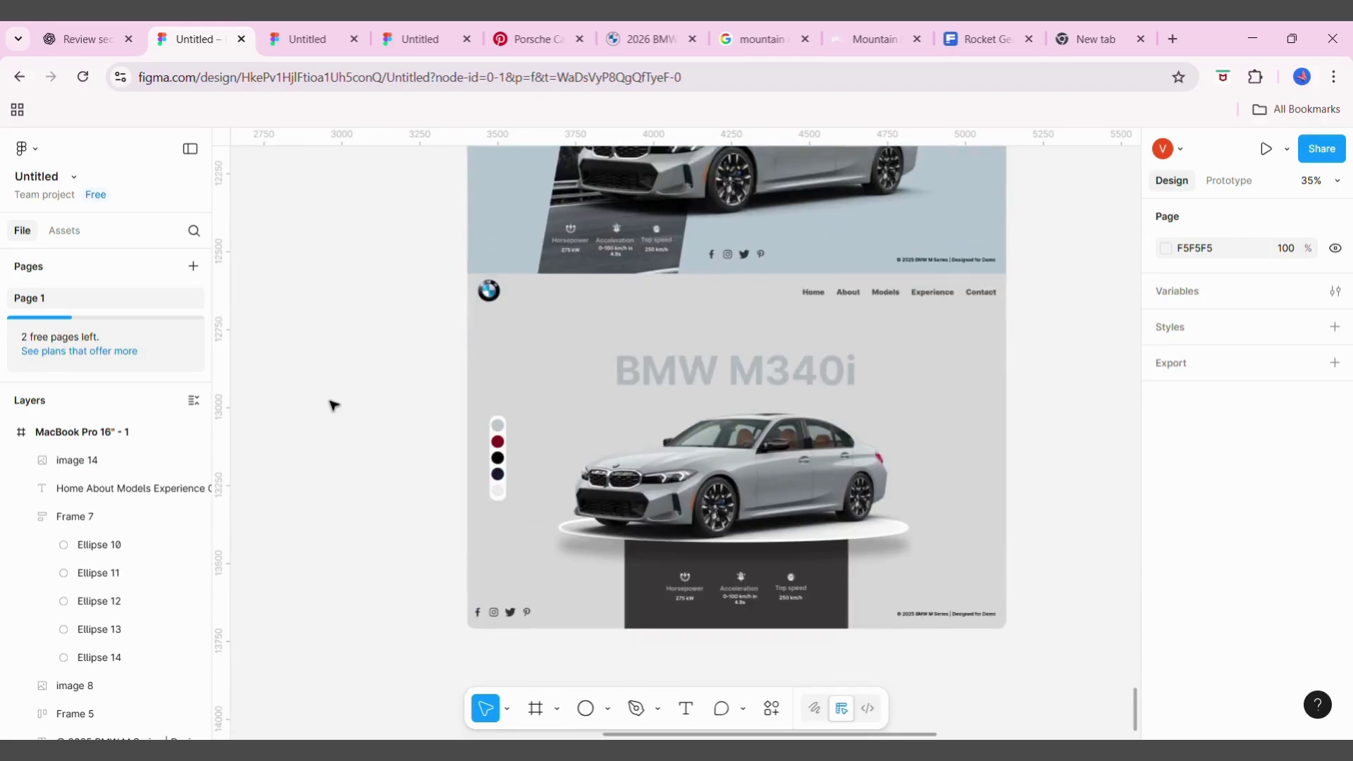
pyautogui.scroll(-1, 331, 407)
pyautogui.hscroll(3, 331, 406)
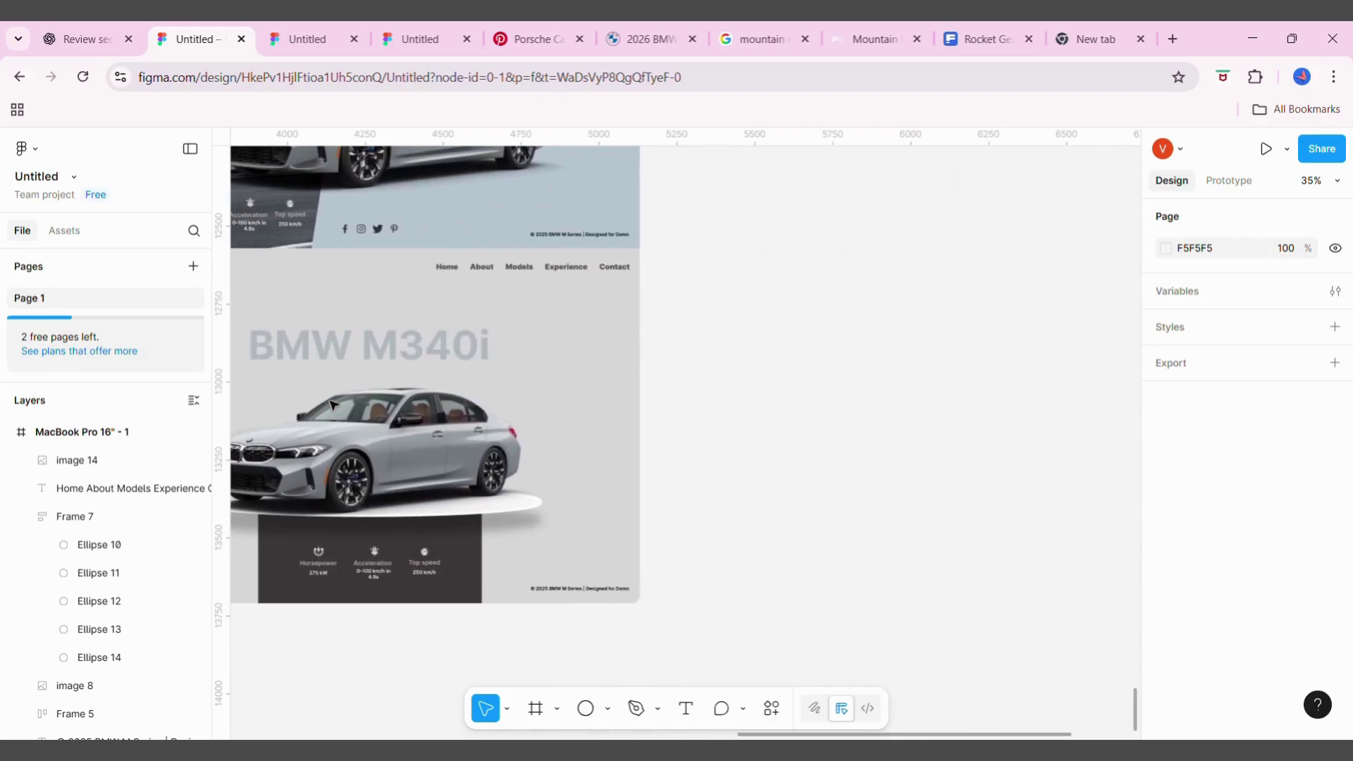
pyautogui.keyDown('ctrl'); pyautogui.scroll(-3, 331, 407); pyautogui.keyUp('ctrl')
pyautogui.hscroll(-3, 331, 407)
pyautogui.scroll(1, 331, 407)
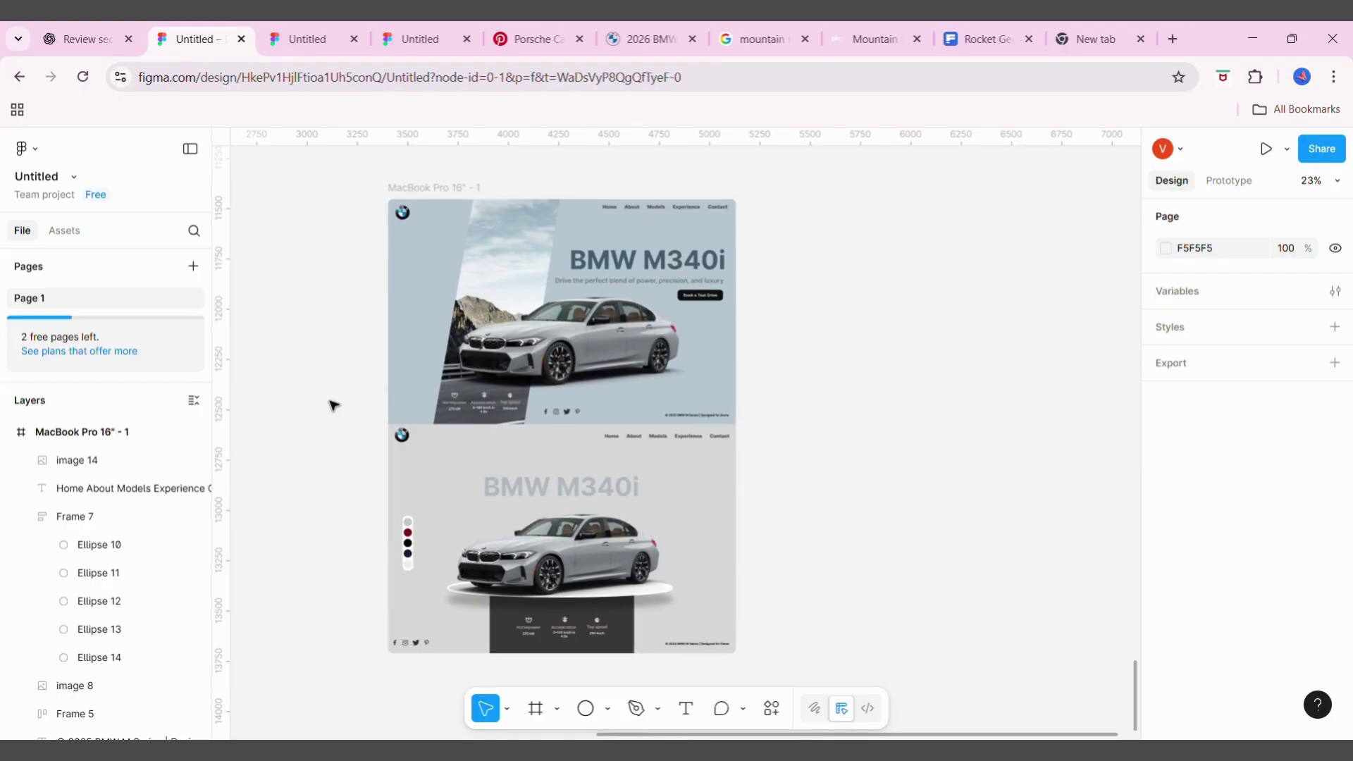
pyautogui.click(535, 708)
pyautogui.press('Escape')
pyautogui.scroll(-2, 743, 226)
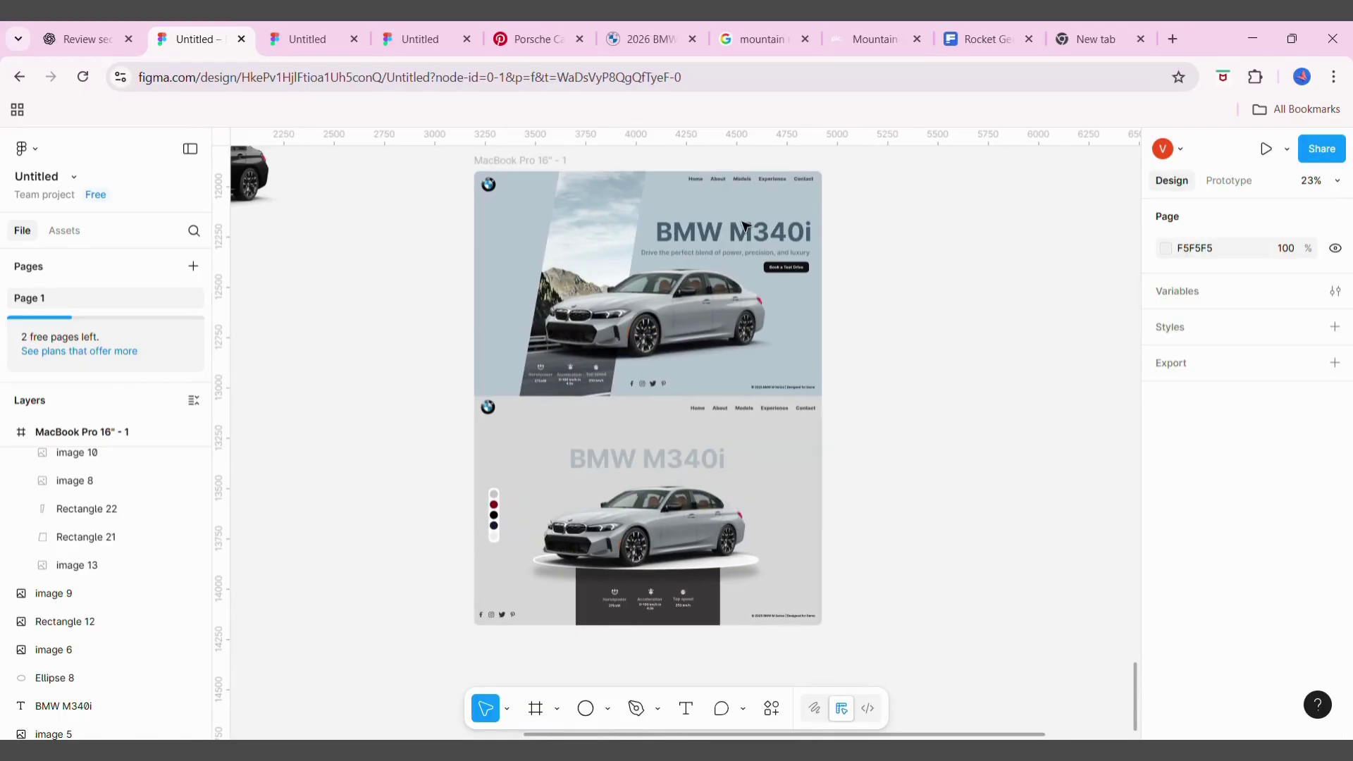
# Shrink and reposition the podium car image and remove its picture fill
pyautogui.click(643, 470)
pyautogui.moveTo(814, 620); pyautogui.dragTo(695, 536)
pyautogui.moveTo(599, 486); pyautogui.dragTo(650, 534)
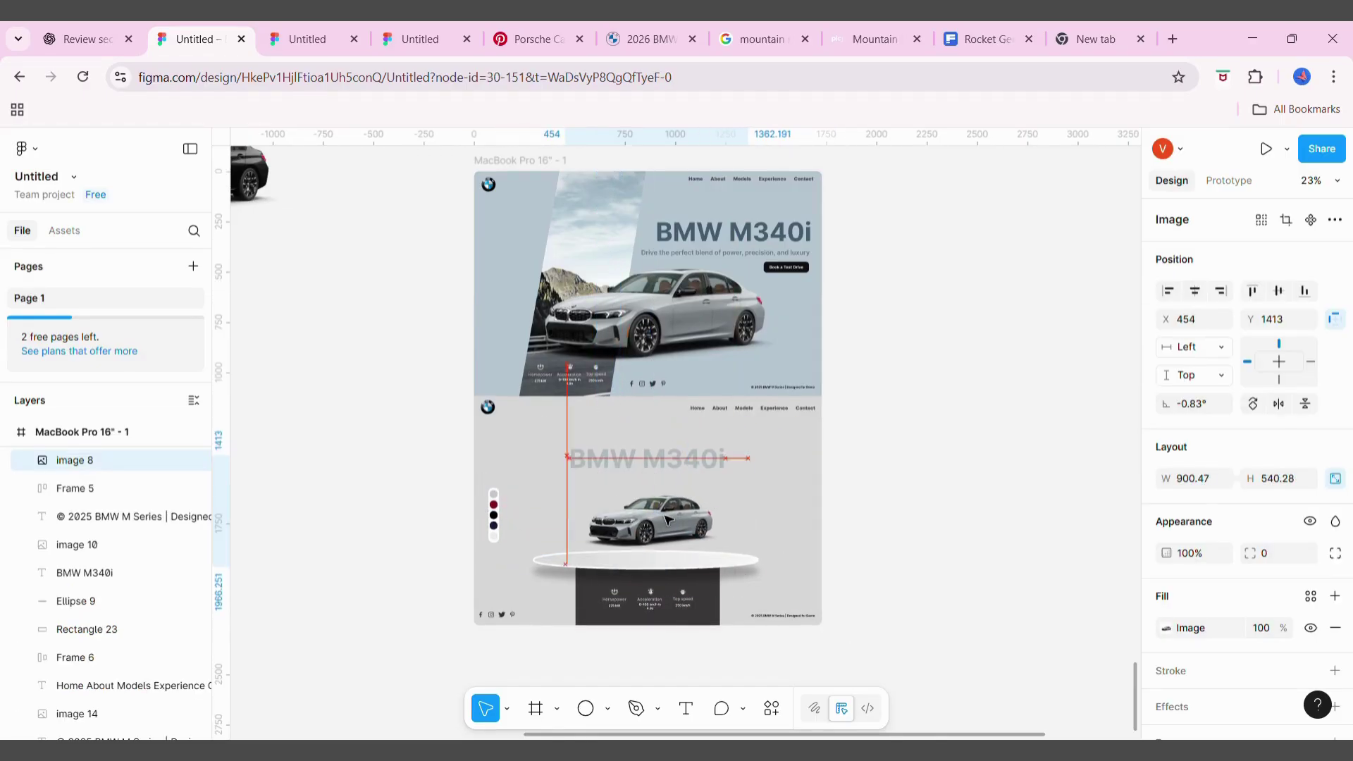
pyautogui.click(1335, 628)
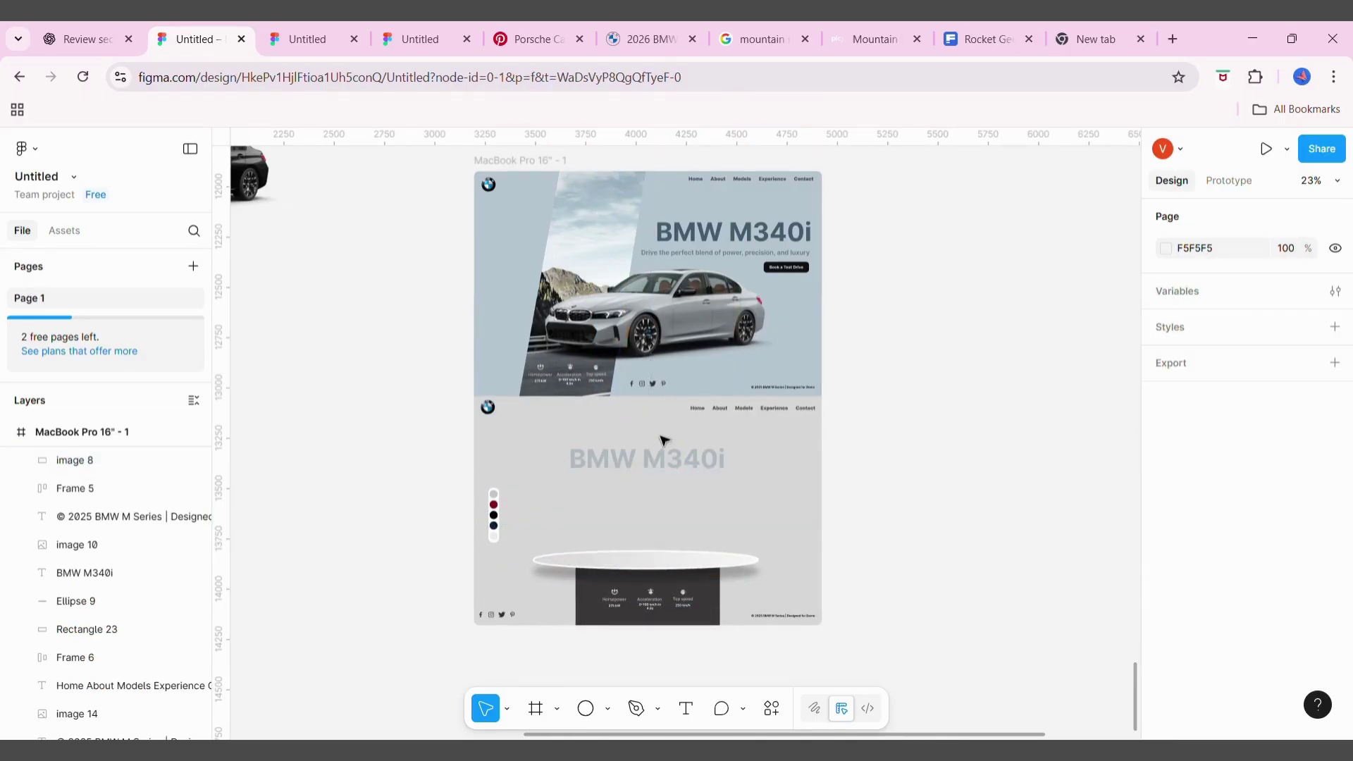
pyautogui.click(676, 458)
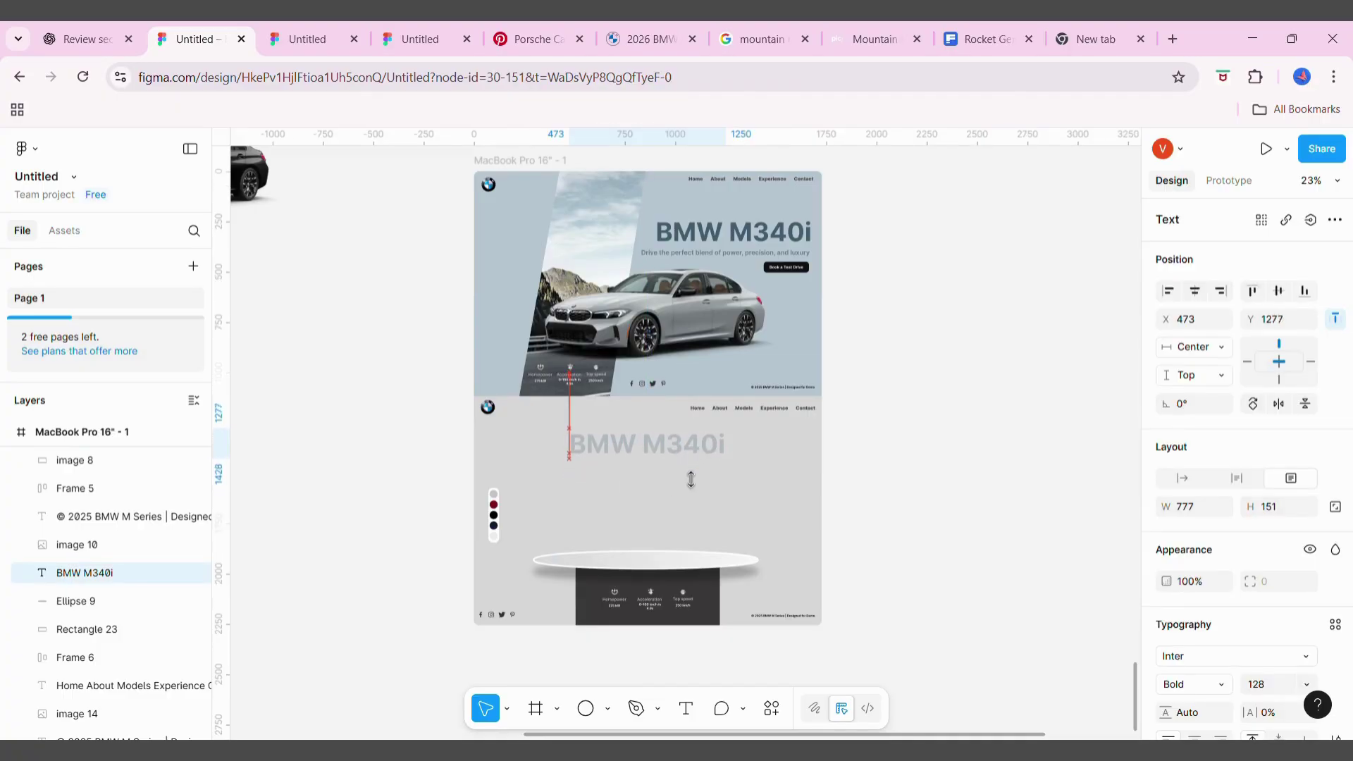
pyautogui.moveTo(682, 472); pyautogui.dragTo(682, 471)
pyautogui.scroll(-3, 1249, 631)
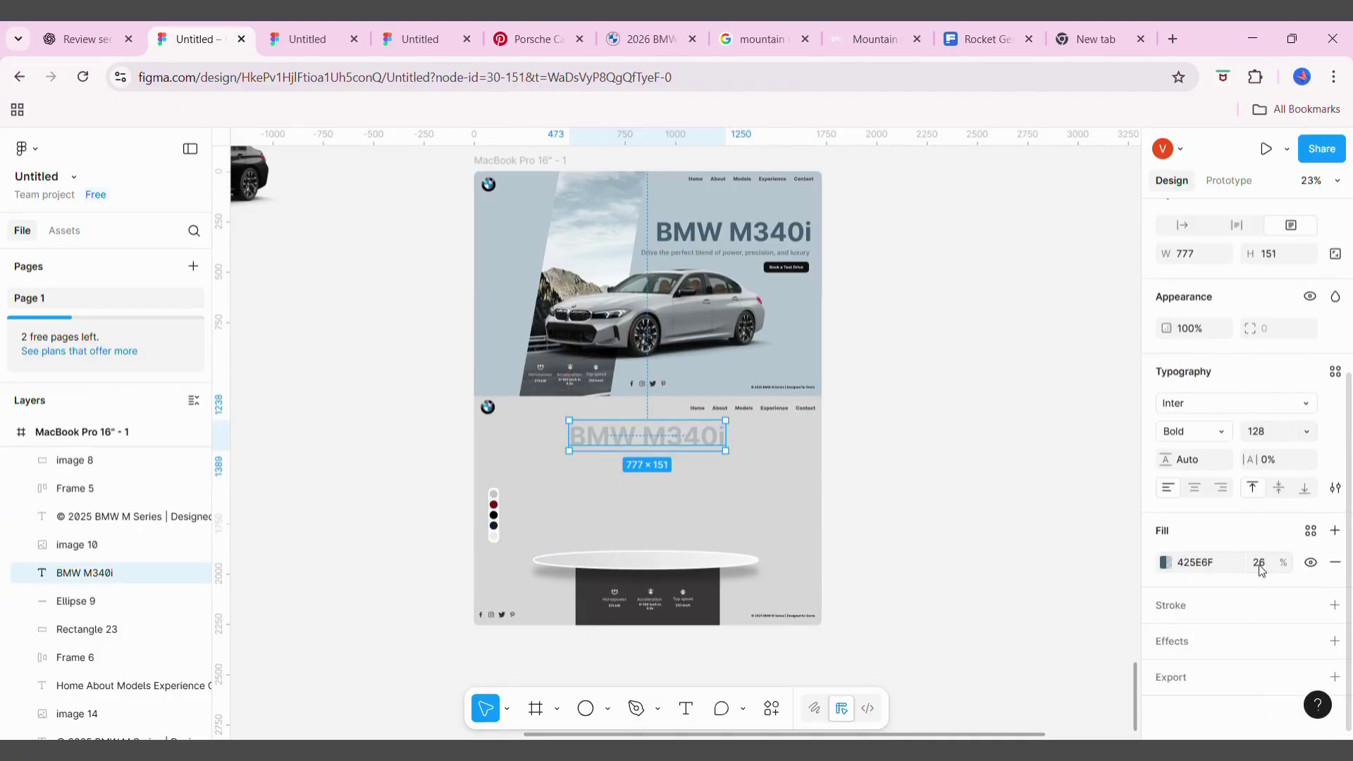
pyautogui.click(1015, 487)
# Push Frame 5 and Rectangle 23 down with Shift+Down and group them
pyautogui.click(506, 534)
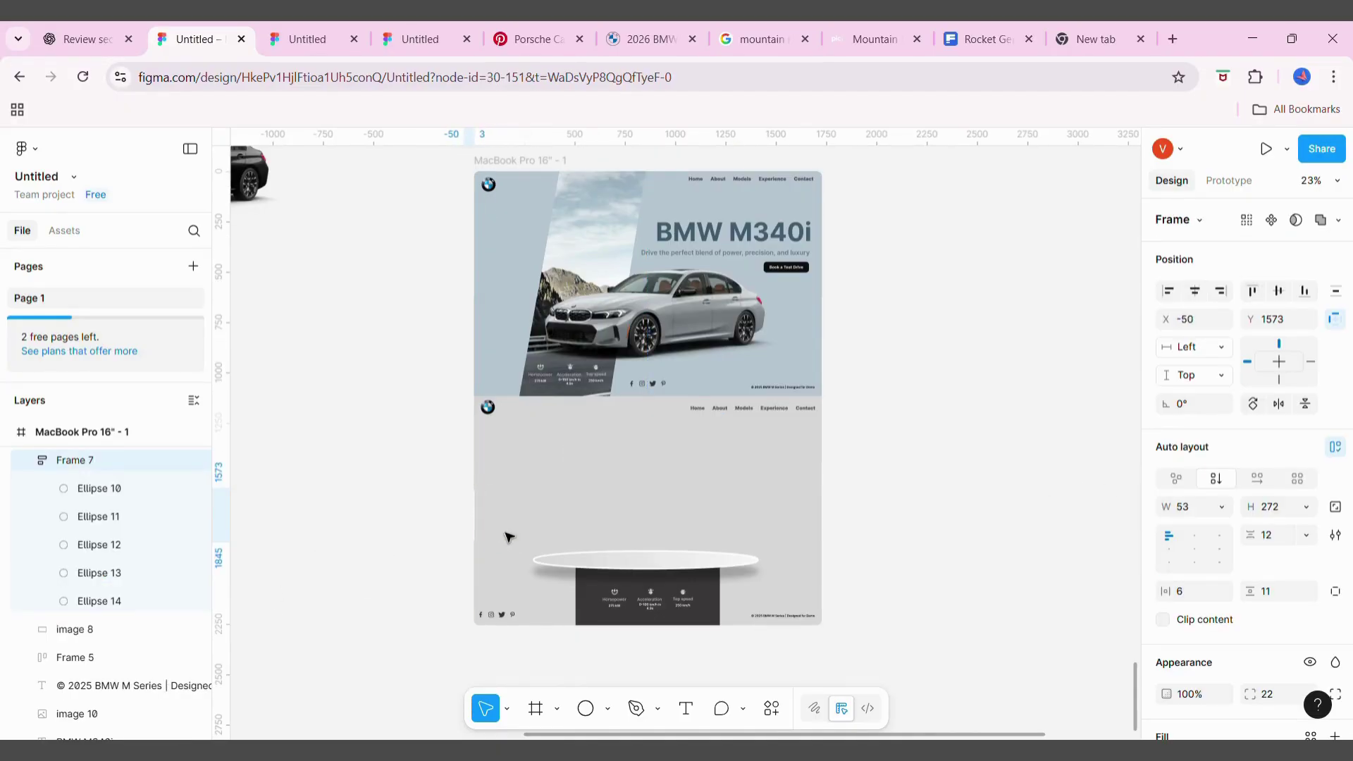
pyautogui.click(497, 616)
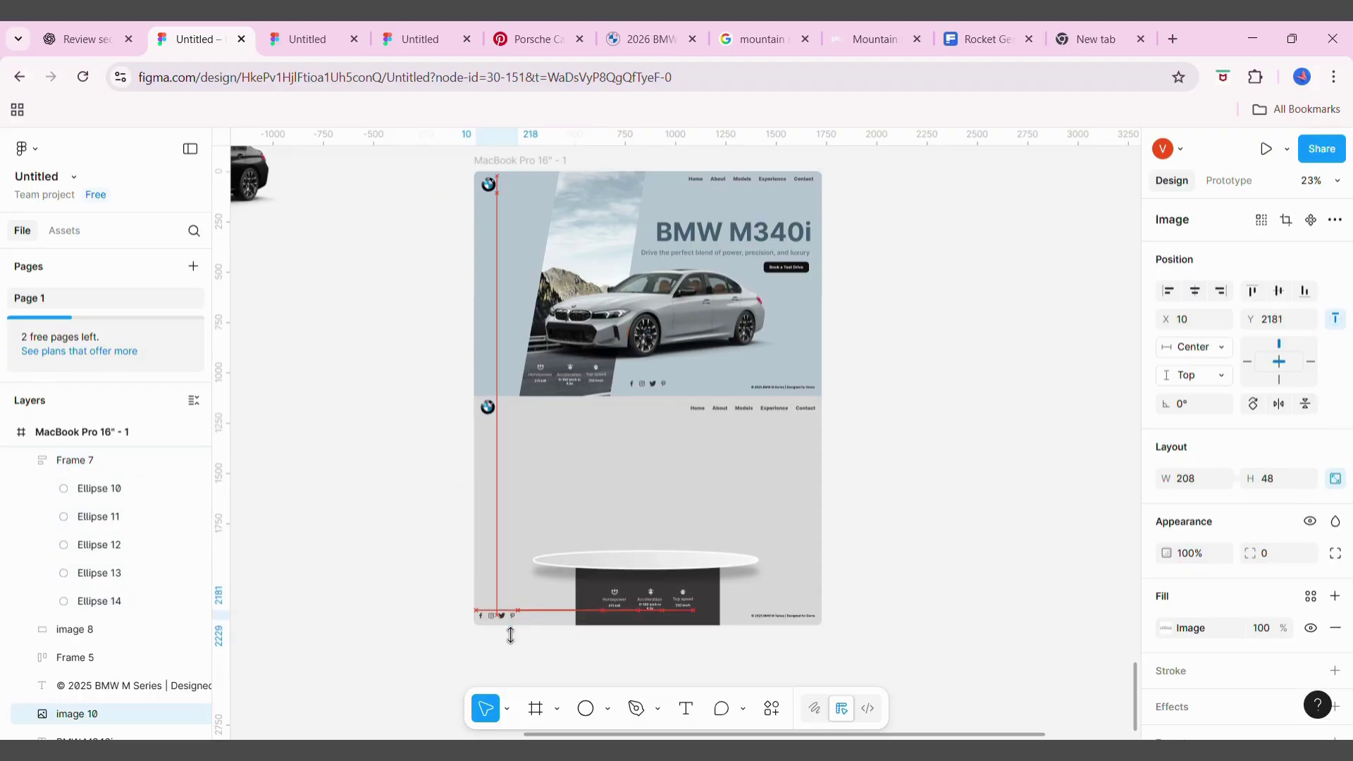
pyautogui.click(807, 620)
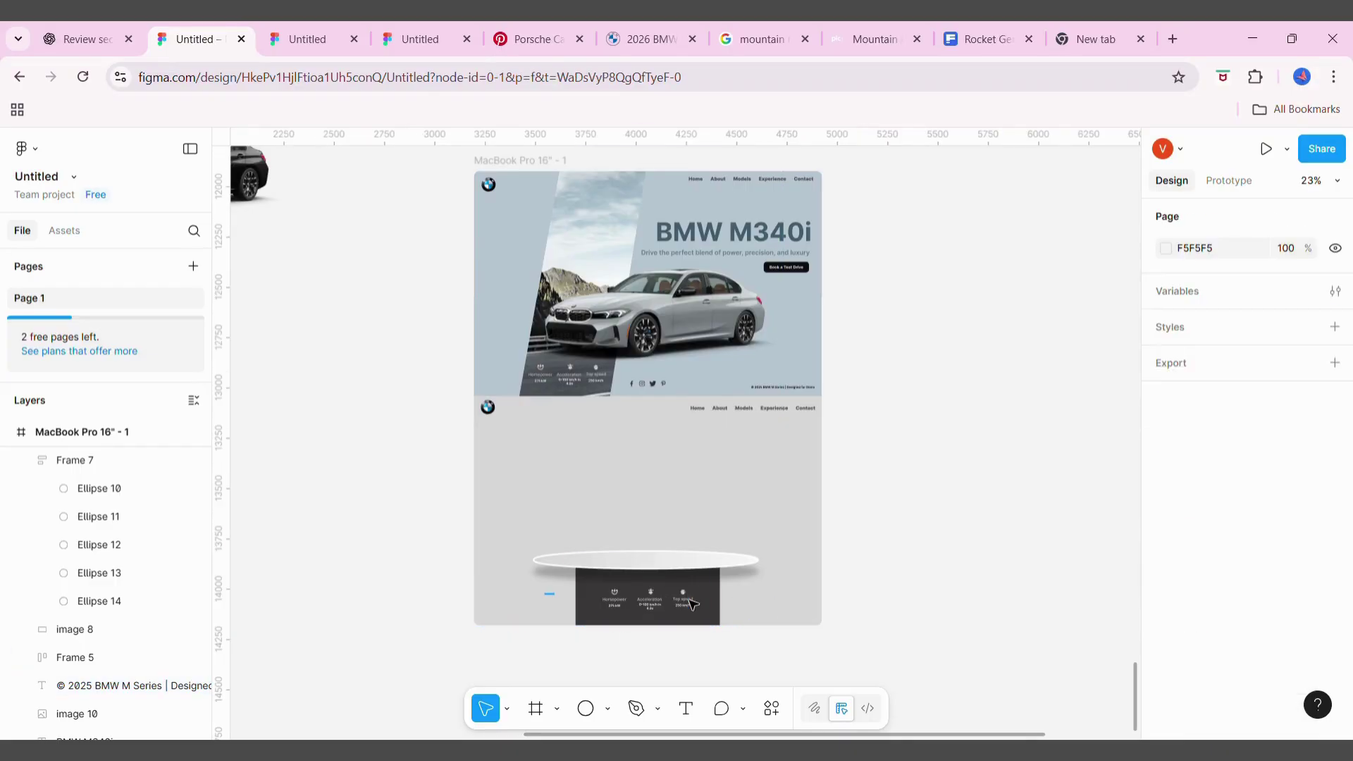
pyautogui.moveTo(546, 551); pyautogui.dragTo(708, 616)
pyautogui.hotkey('shift', 'Down')
pyautogui.hotkey('shift', 'Down')
pyautogui.hotkey('shift', 'Down')
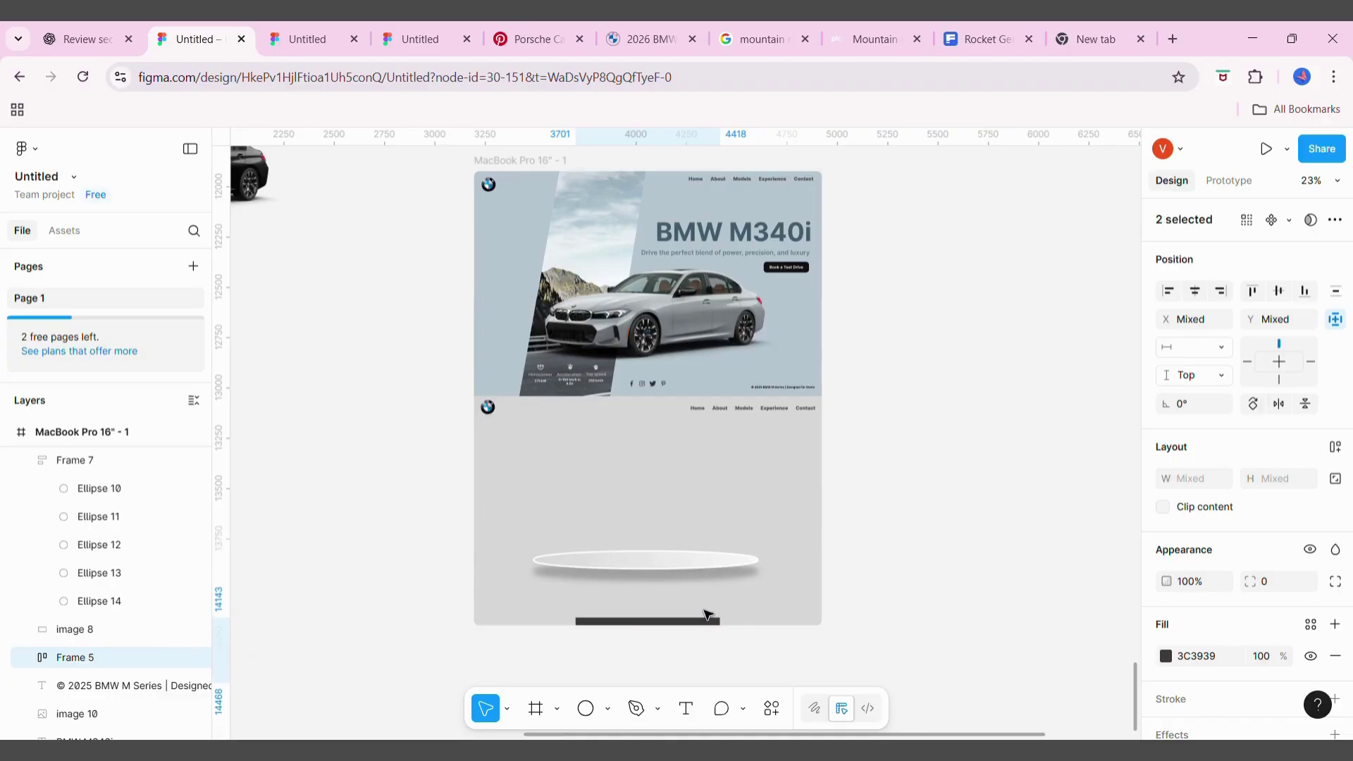
pyautogui.hotkey('ctrl', 'g')
pyautogui.click(687, 566)
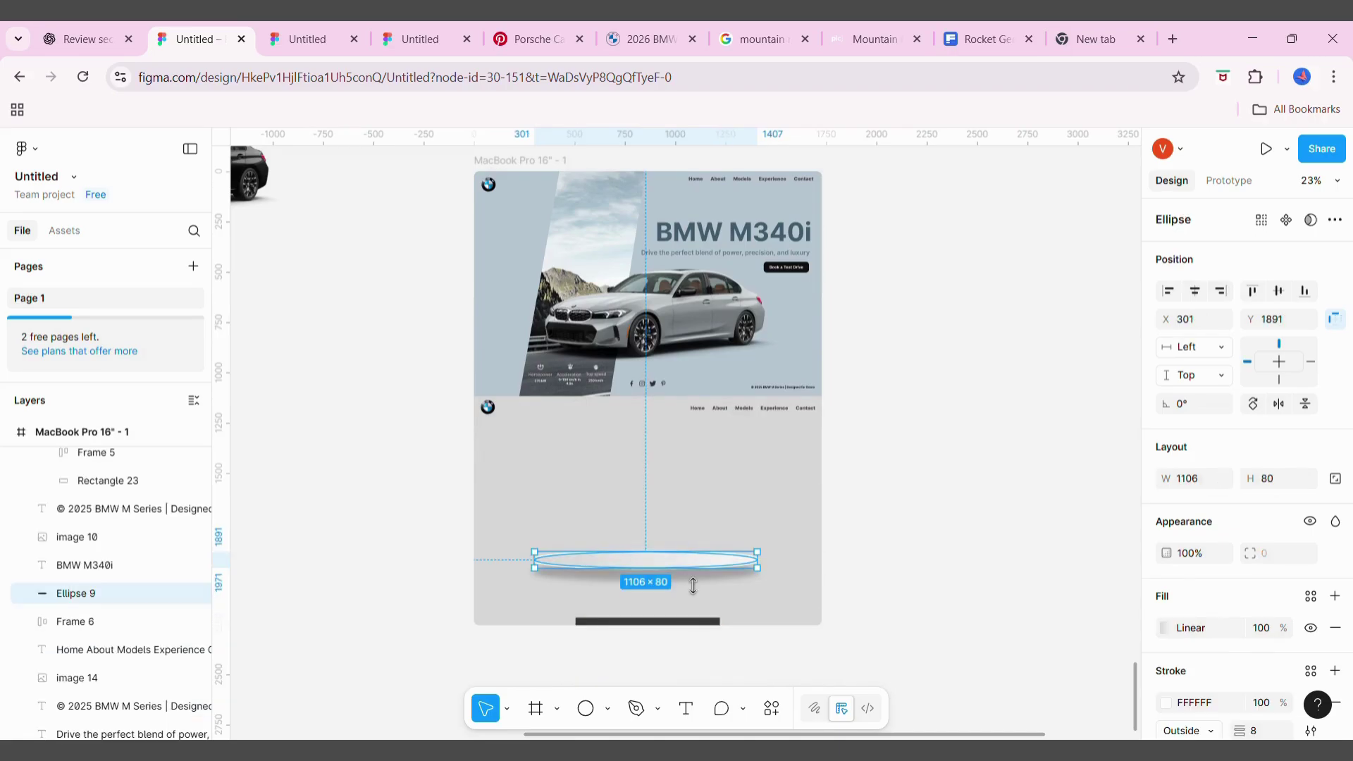
pyautogui.click(912, 538)
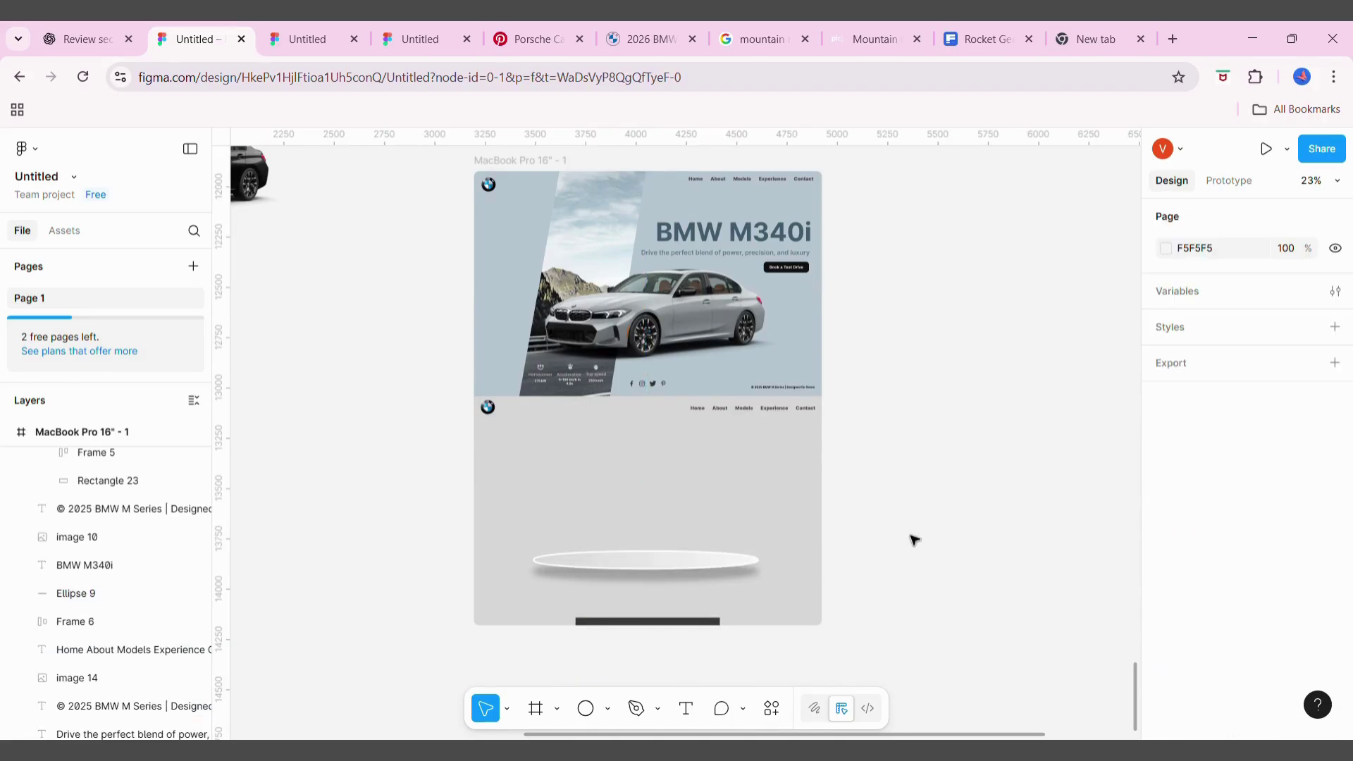
pyautogui.scroll(1, 914, 539)
pyautogui.hscroll(3, 818, 556)
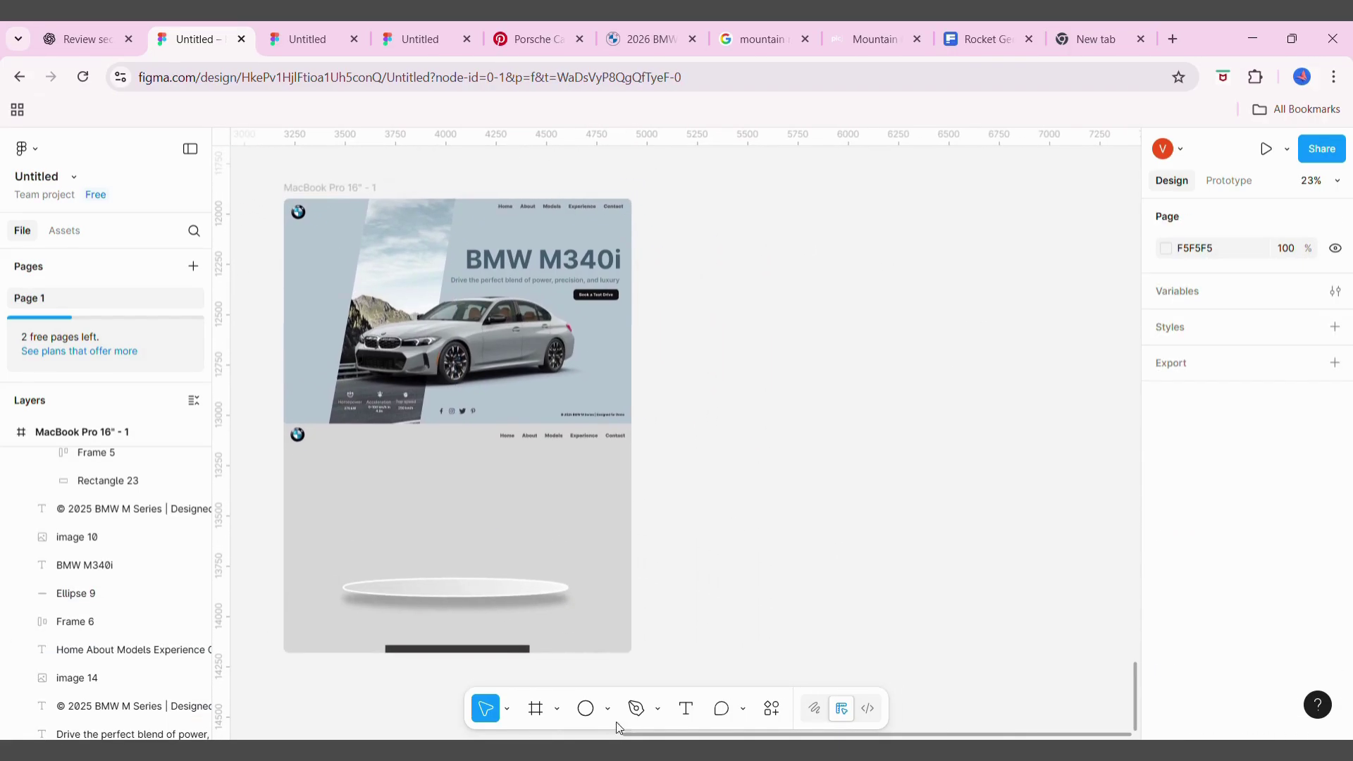
# Add a MacBook Pro 16" frame and place the landing page inside, nudged up-left
pyautogui.click(538, 708)
pyautogui.click(1250, 391)
pyautogui.moveTo(350, 187); pyautogui.dragTo(733, 342)
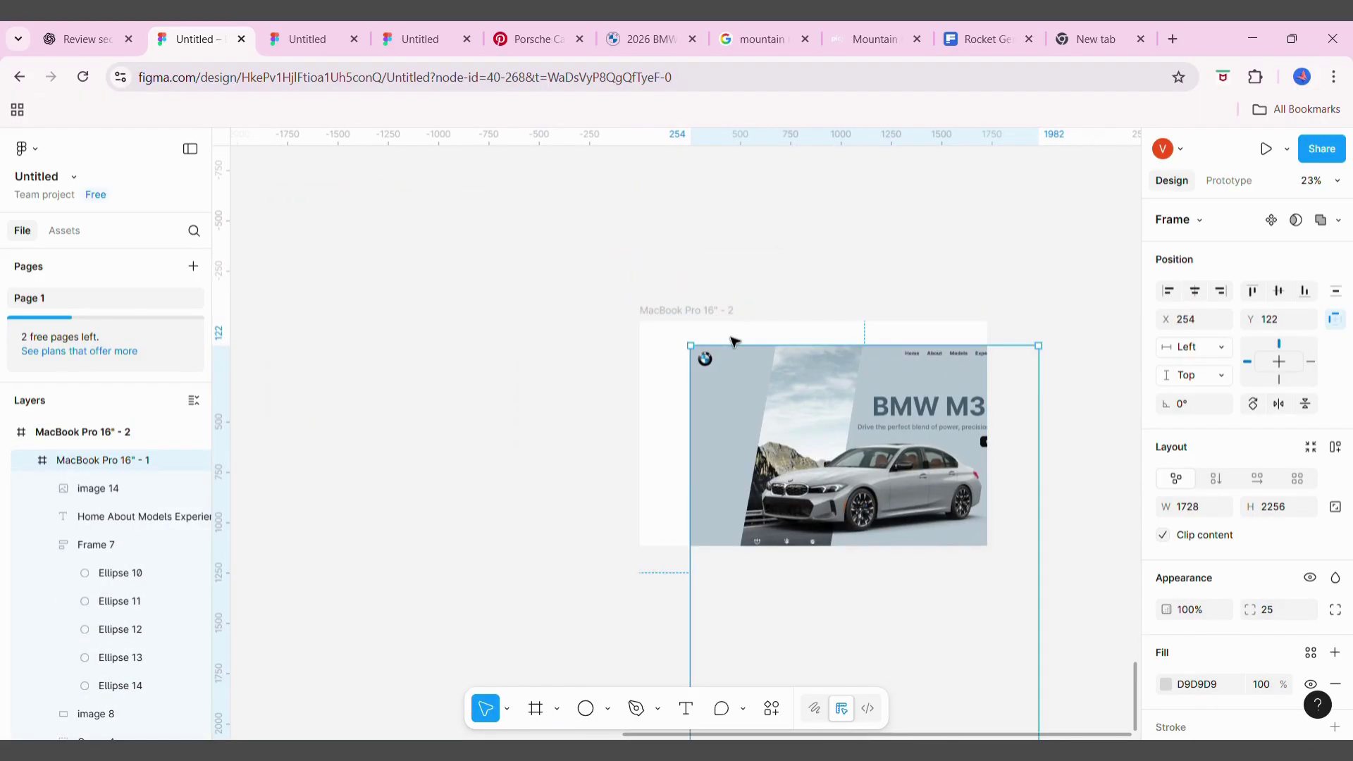
pyautogui.press('Left')
pyautogui.press('Left')
pyautogui.press('Left')
pyautogui.press('Left')
pyautogui.press('Left')
pyautogui.press('Left')
pyautogui.press('Left')
pyautogui.press('Left')
pyautogui.press('Left')
pyautogui.press('Left')
pyautogui.press('Left')
pyautogui.press('Left')
pyautogui.press('Up')
pyautogui.press('Up')
pyautogui.press('Up')
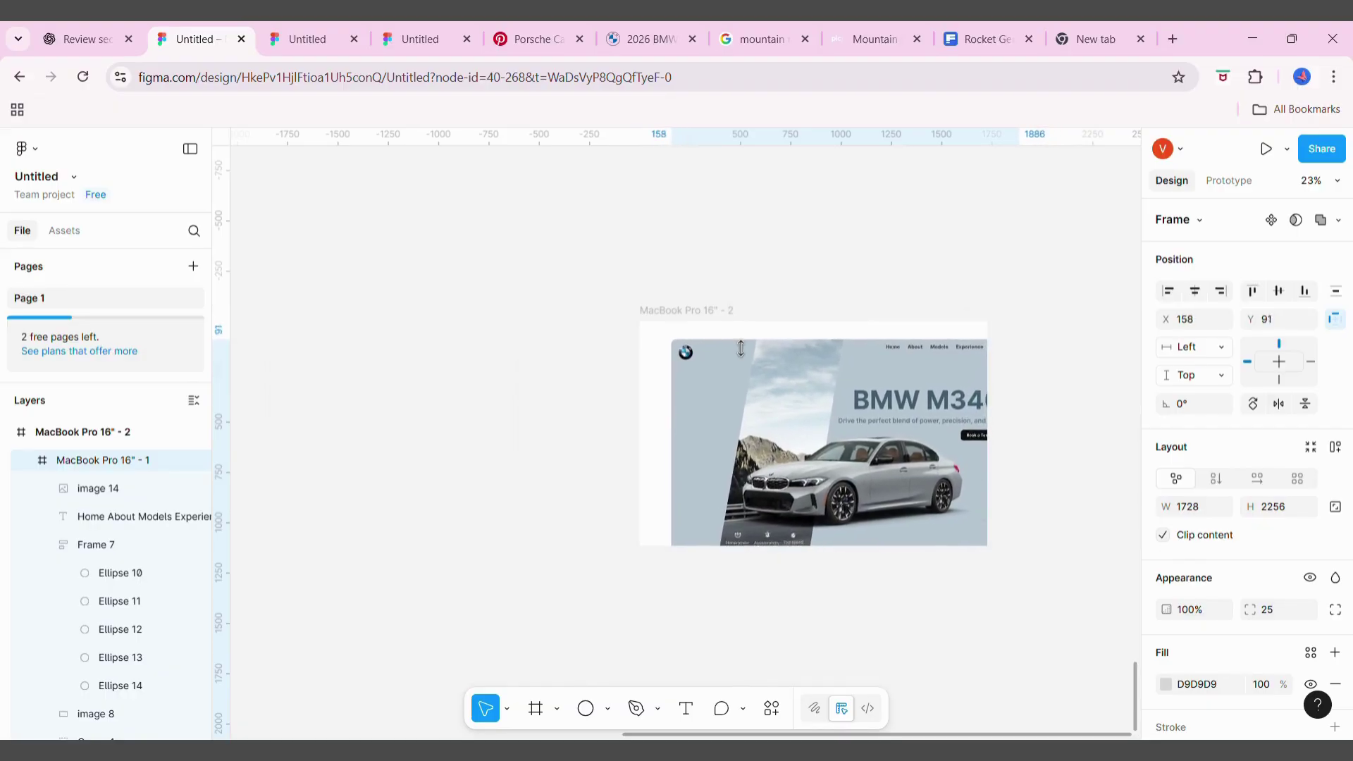
pyautogui.press('Left')
pyautogui.press('Left')
pyautogui.press('Left')
pyautogui.press('Up')
pyautogui.press('Up')
pyautogui.press('Up')
pyautogui.press('Left')
pyautogui.press('Left')
pyautogui.press('Left')
pyautogui.press('Up')
pyautogui.press('Up')
pyautogui.press('Up')
pyautogui.press('Left')
pyautogui.press('Left')
pyautogui.press('Left')
pyautogui.press('Up')
pyautogui.press('Up')
pyautogui.press('Up')
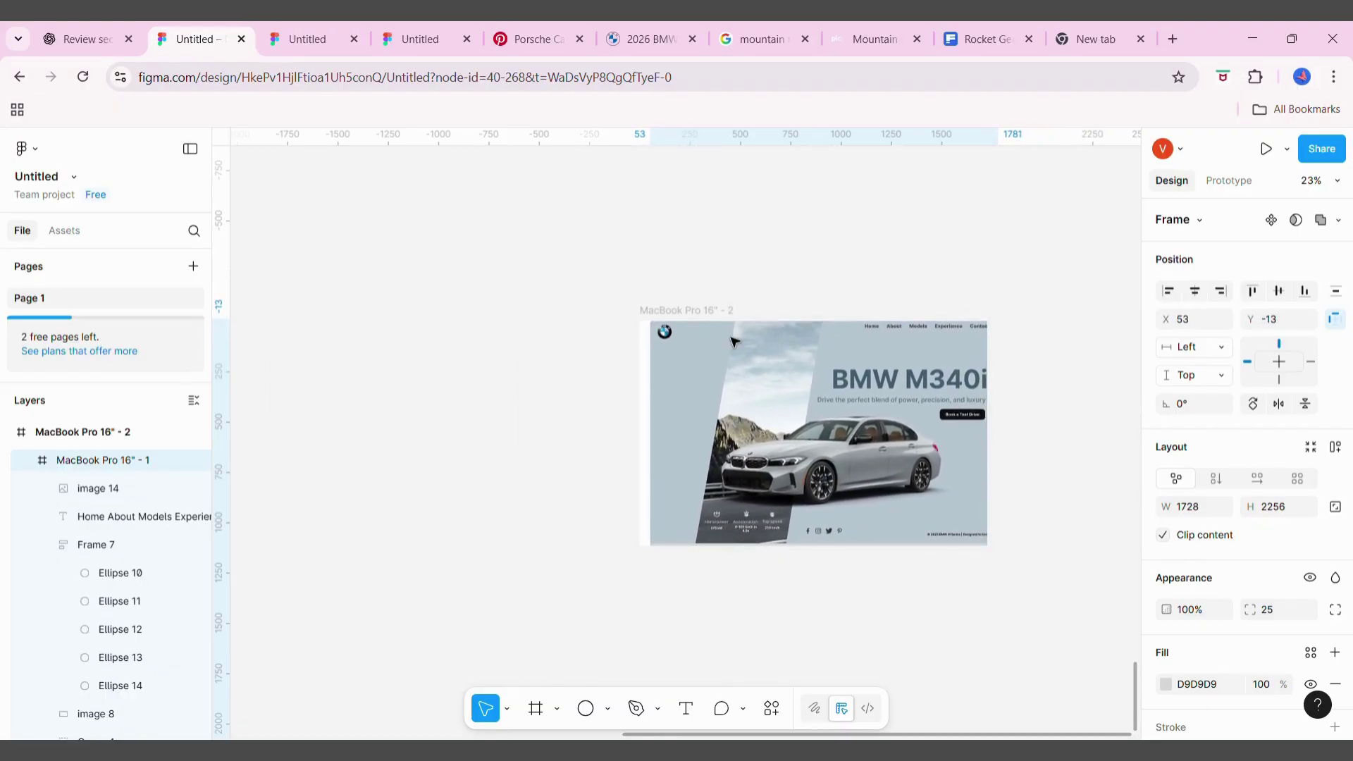
pyautogui.press('Left')
pyautogui.press('Left')
pyautogui.press('Left')
pyautogui.press('Left')
pyautogui.press('Left')
pyautogui.press('Left')
pyautogui.press('Left')
pyautogui.press('Left')
pyautogui.press('Left')
# Nudge the landing page down to align with the frame's top edge
pyautogui.press('Down')
pyautogui.press('Down')
pyautogui.press('Down')
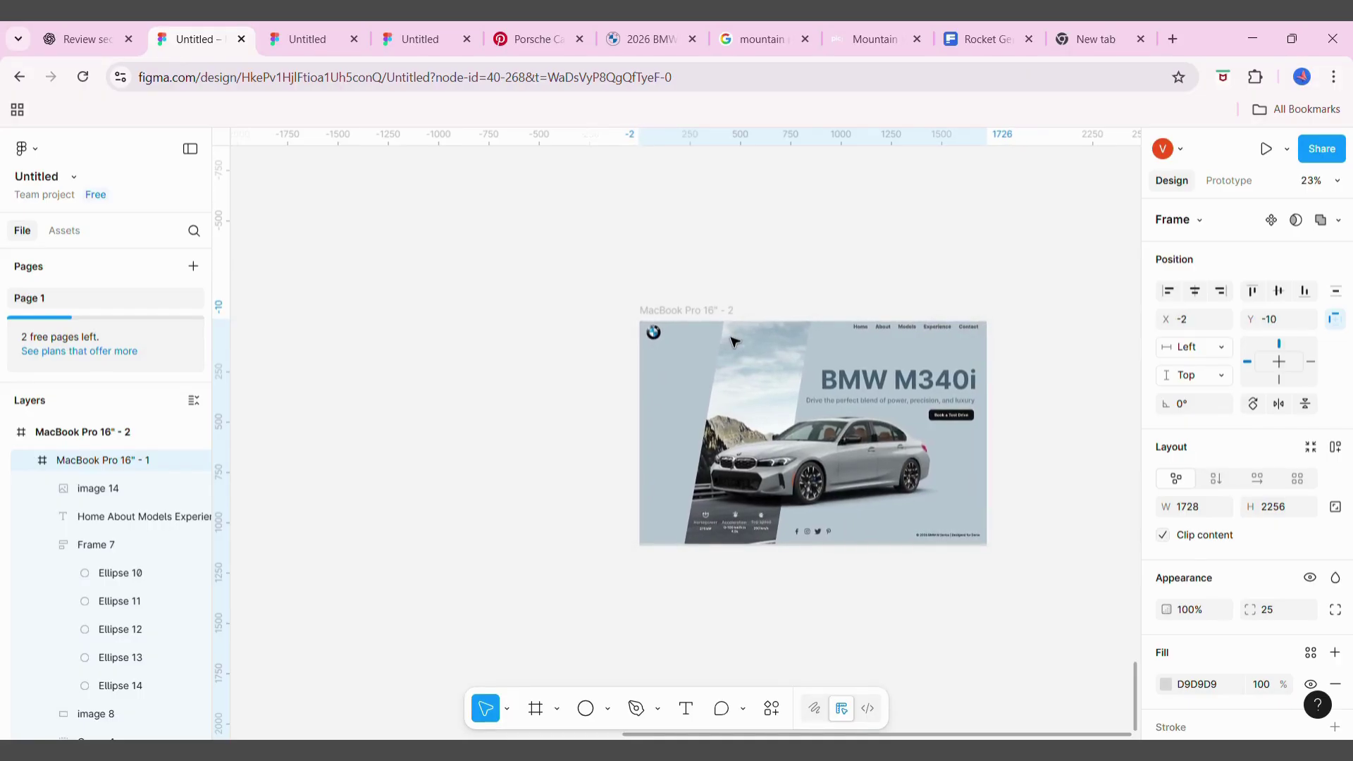
pyautogui.press('Down')
pyautogui.press('Down')
pyautogui.press('Down')
pyautogui.press('Down')
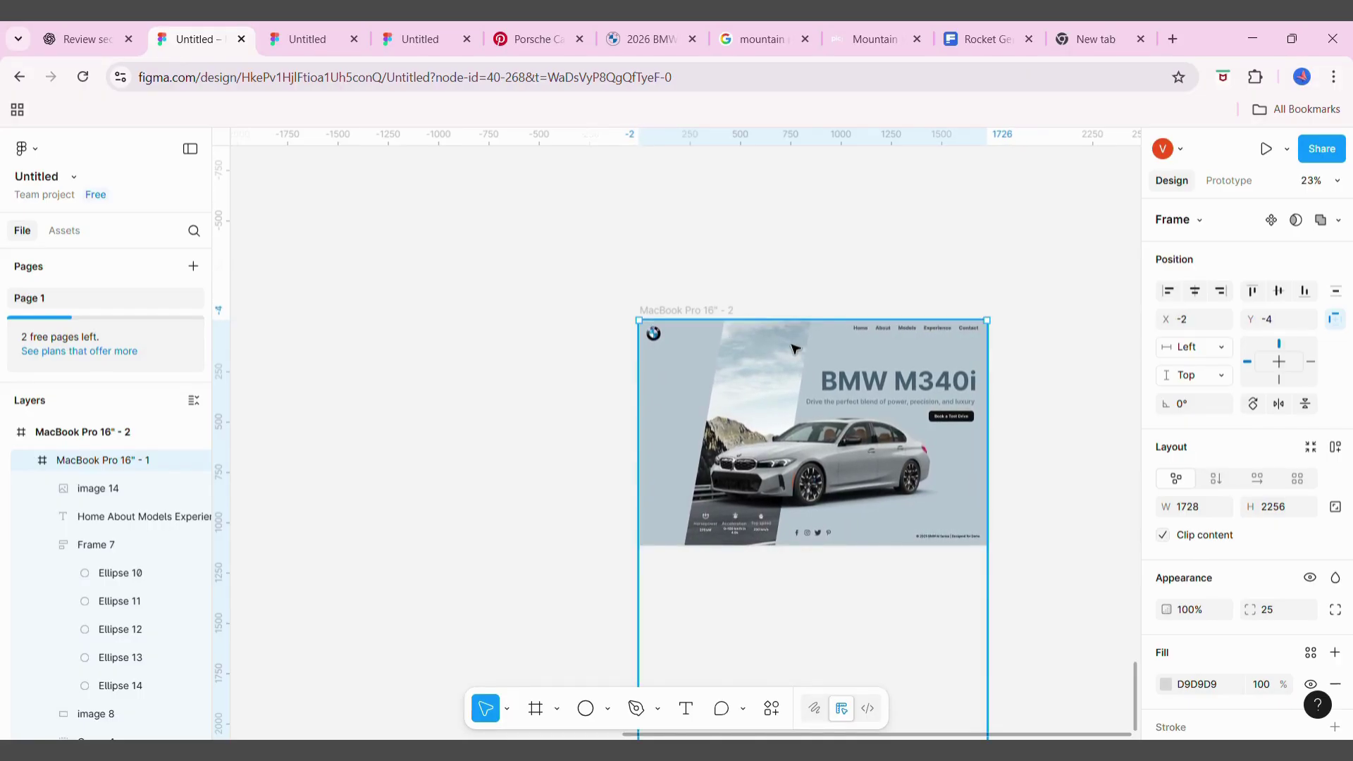
pyautogui.keyDown('ctrl'); pyautogui.scroll(3, 795, 348); pyautogui.keyUp('ctrl')
pyautogui.keyDown('ctrl'); pyautogui.scroll(3, 792, 345); pyautogui.keyUp('ctrl')
pyautogui.press('Down')
pyautogui.press('Down')
pyautogui.press('Down')
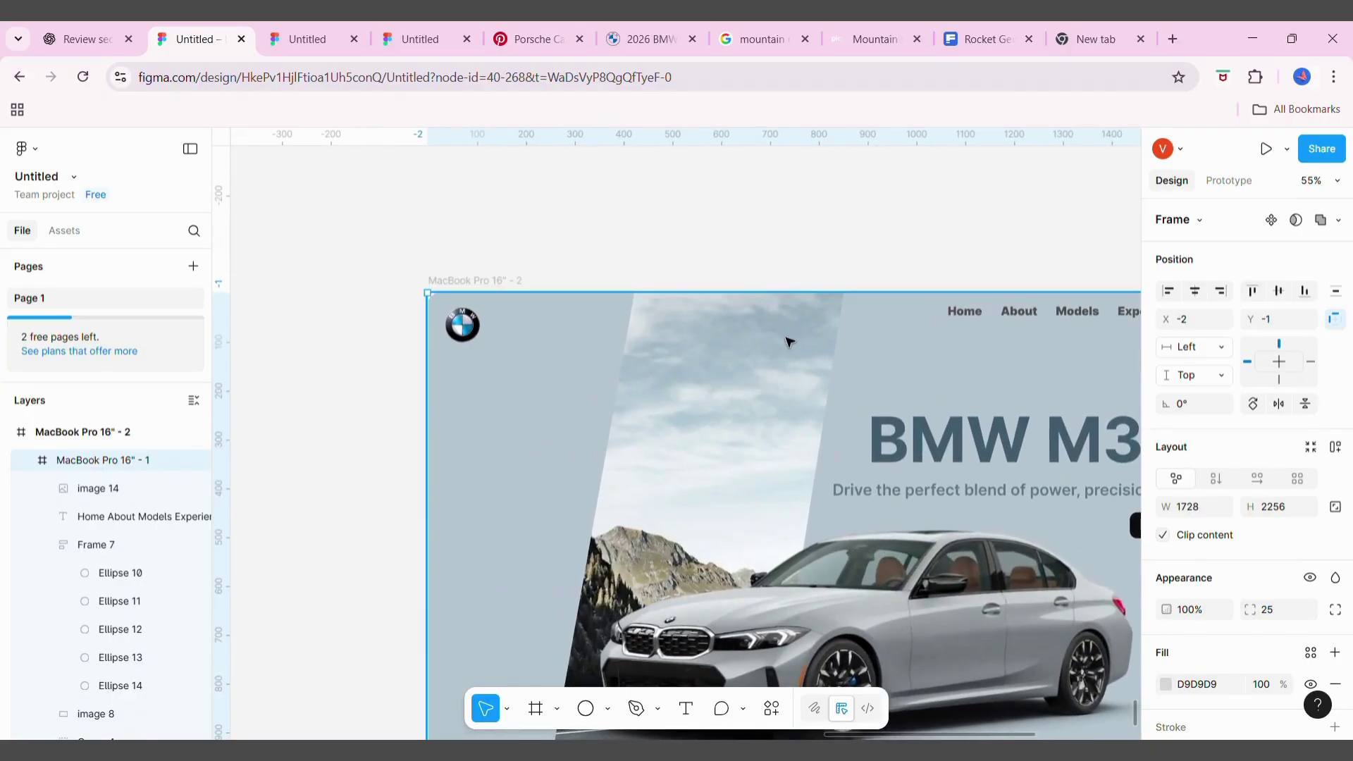
# Adjust the corner rounding of the MacBook Pro 16" - 2 frame
pyautogui.click(501, 279)
pyautogui.click(1275, 596)
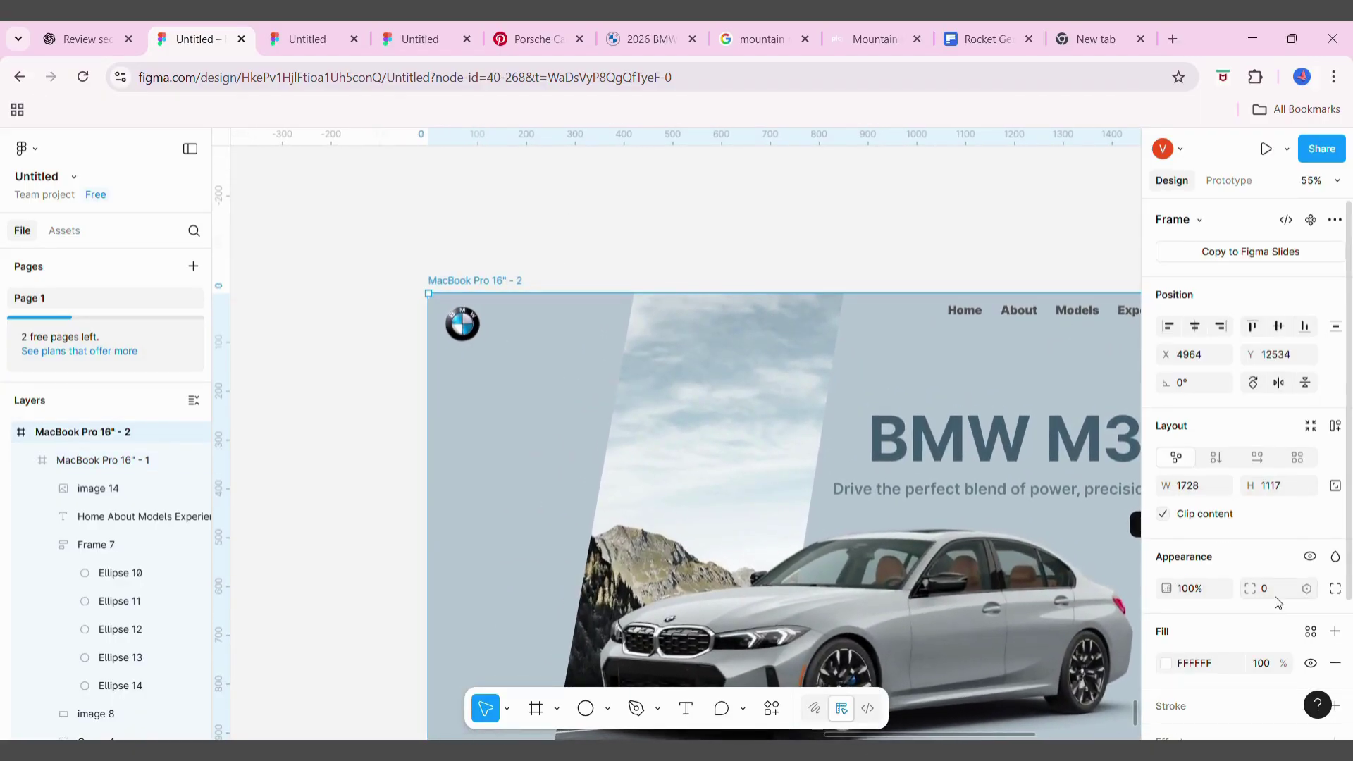
pyautogui.click(878, 229)
pyautogui.keyDown('ctrl'); pyautogui.scroll(-3, 879, 230); pyautogui.keyUp('ctrl')
pyautogui.hscroll(2, 878, 229)
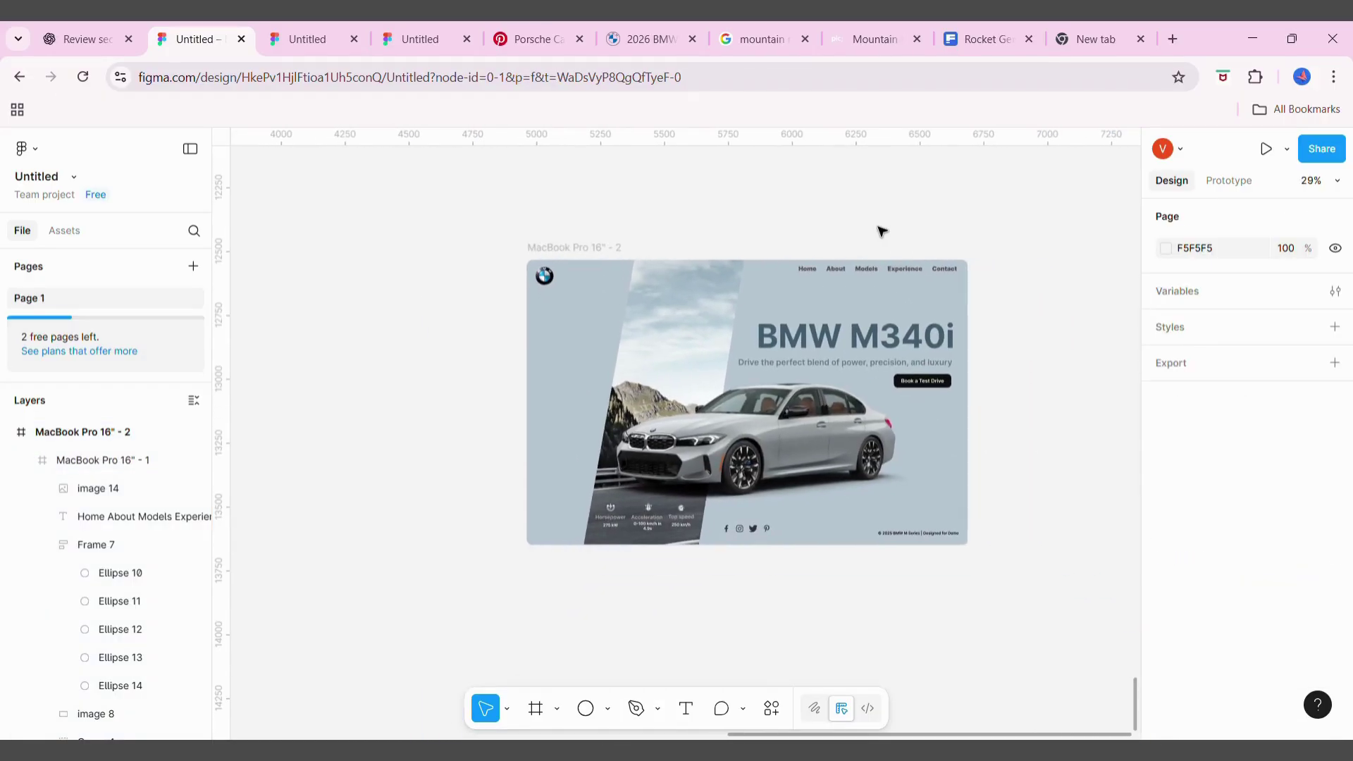
# Duplicate the frame below as MacBook Pro 16" - 3 and slide the page up to the podium
pyautogui.moveTo(595, 263); pyautogui.dragTo(595, 564)
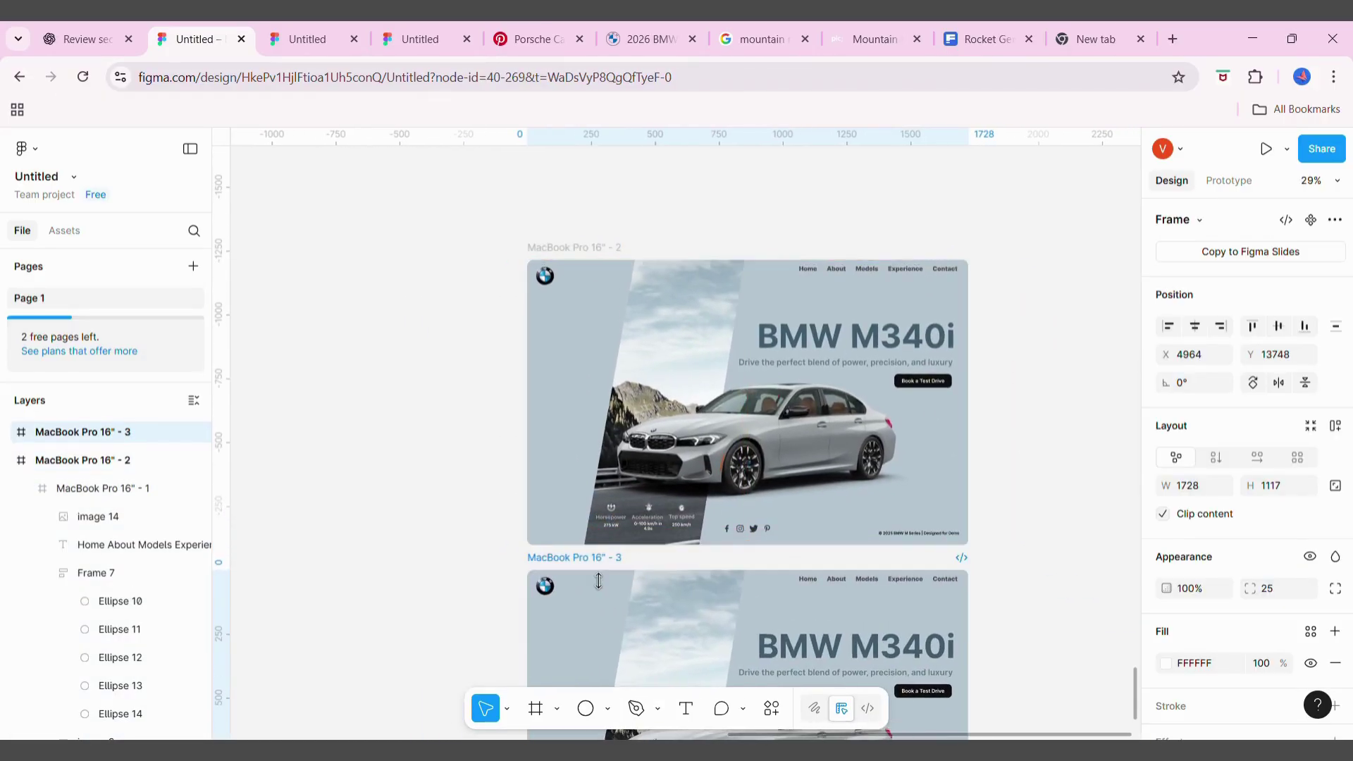
pyautogui.scroll(-2, 584, 469)
pyautogui.click(584, 469)
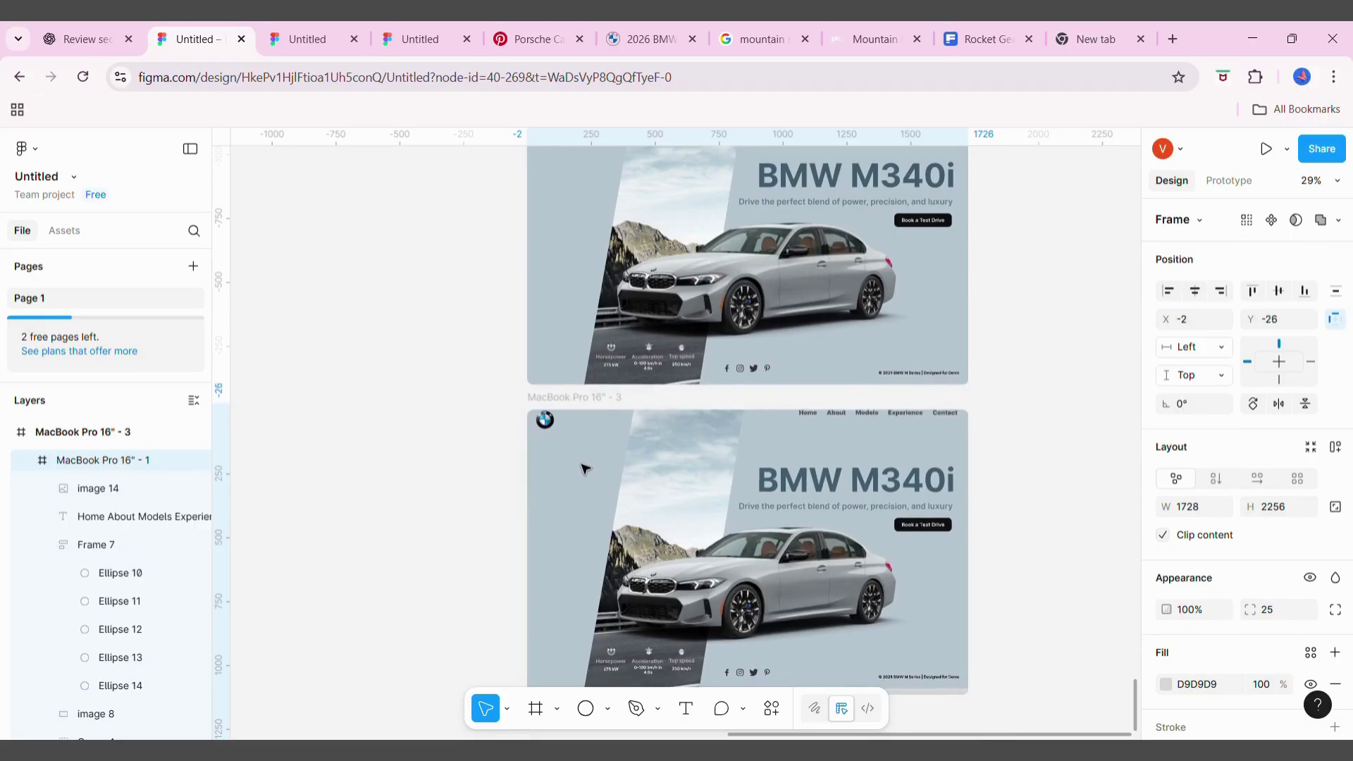
pyautogui.moveTo(584, 469); pyautogui.dragTo(584, 464)
pyautogui.scroll(-3, 717, 502)
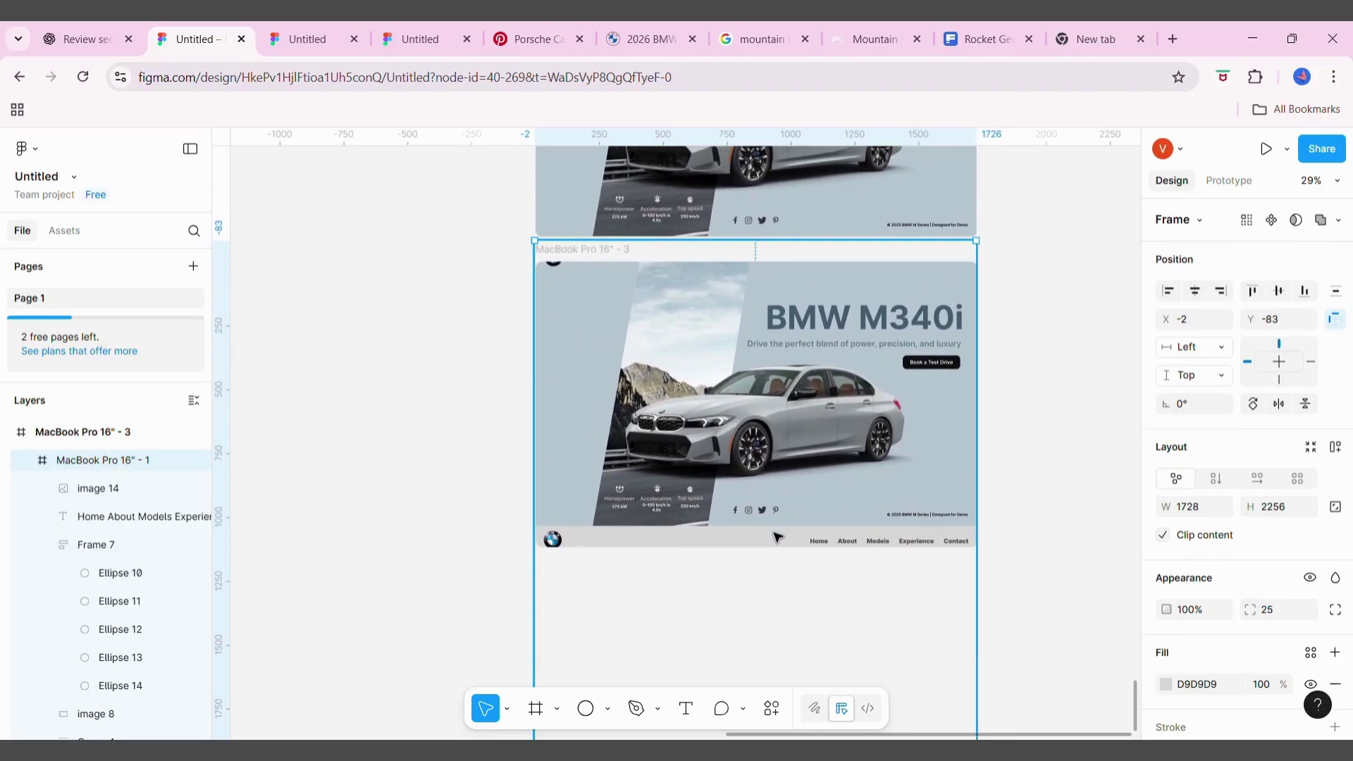
pyautogui.moveTo(776, 537); pyautogui.dragTo(770, 322)
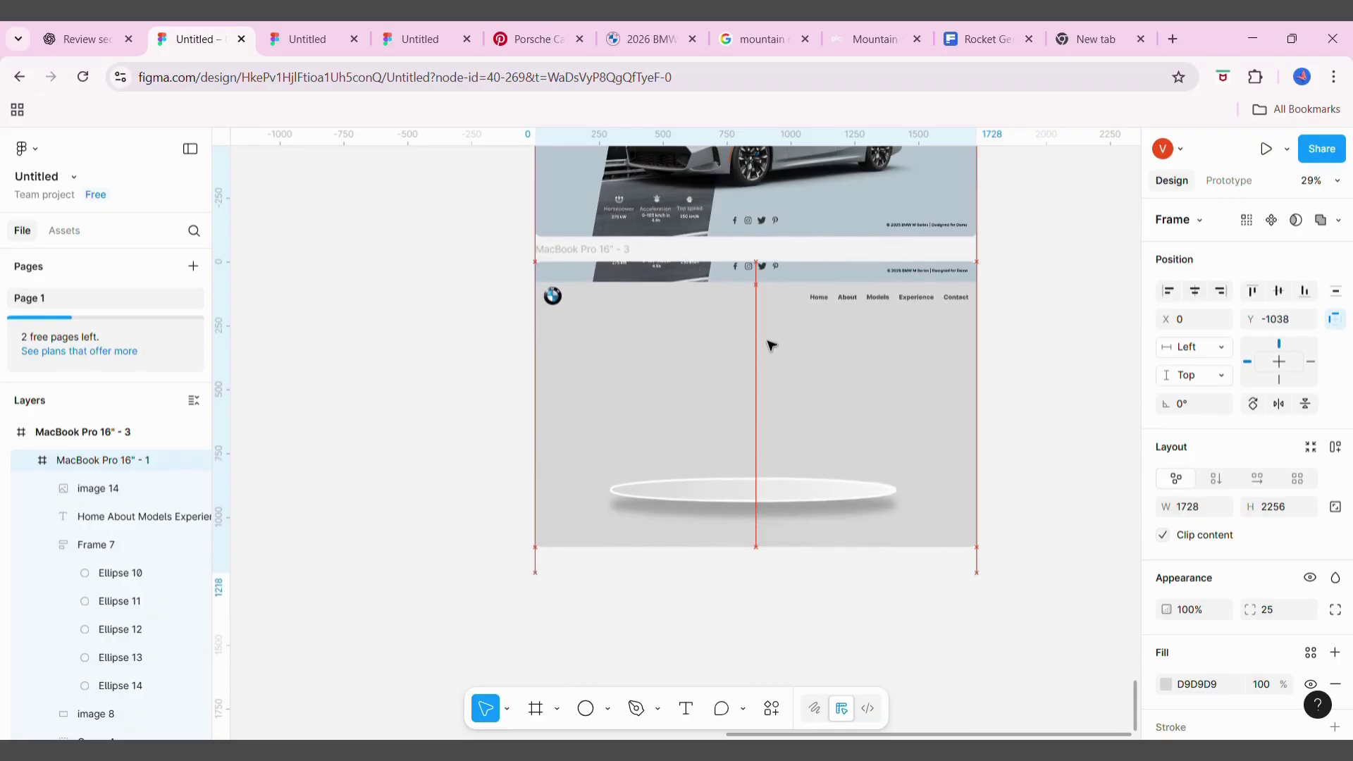
# Nudge the dark specs bar group (Group 4) up under the platform ellipse
pyautogui.click(786, 544)
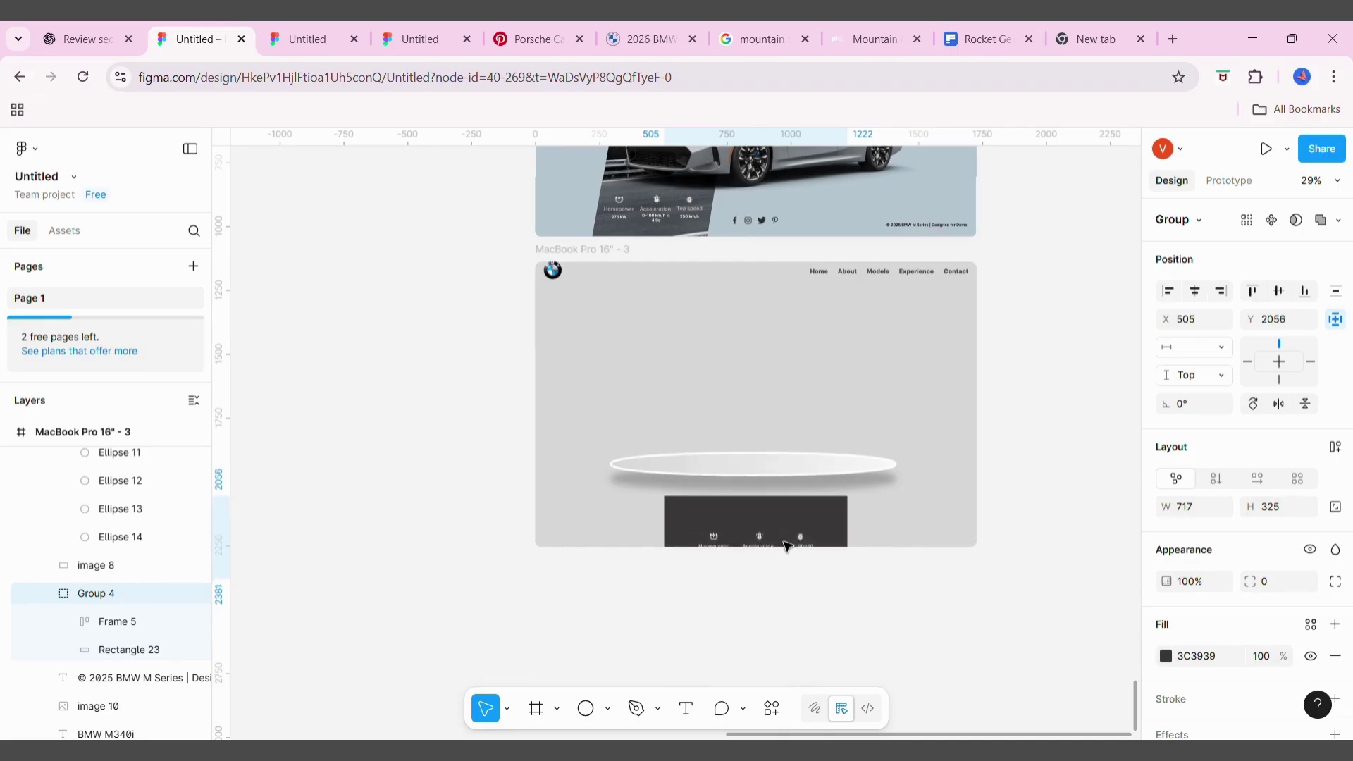
pyautogui.press('Up')
pyautogui.press('Up')
pyautogui.press('Up')
pyautogui.press('Up')
pyautogui.press('Up')
pyautogui.press('Up')
pyautogui.press('Up')
pyautogui.press('Up')
pyautogui.press('Up')
pyautogui.press('Up')
pyautogui.press('Up')
pyautogui.press('Up')
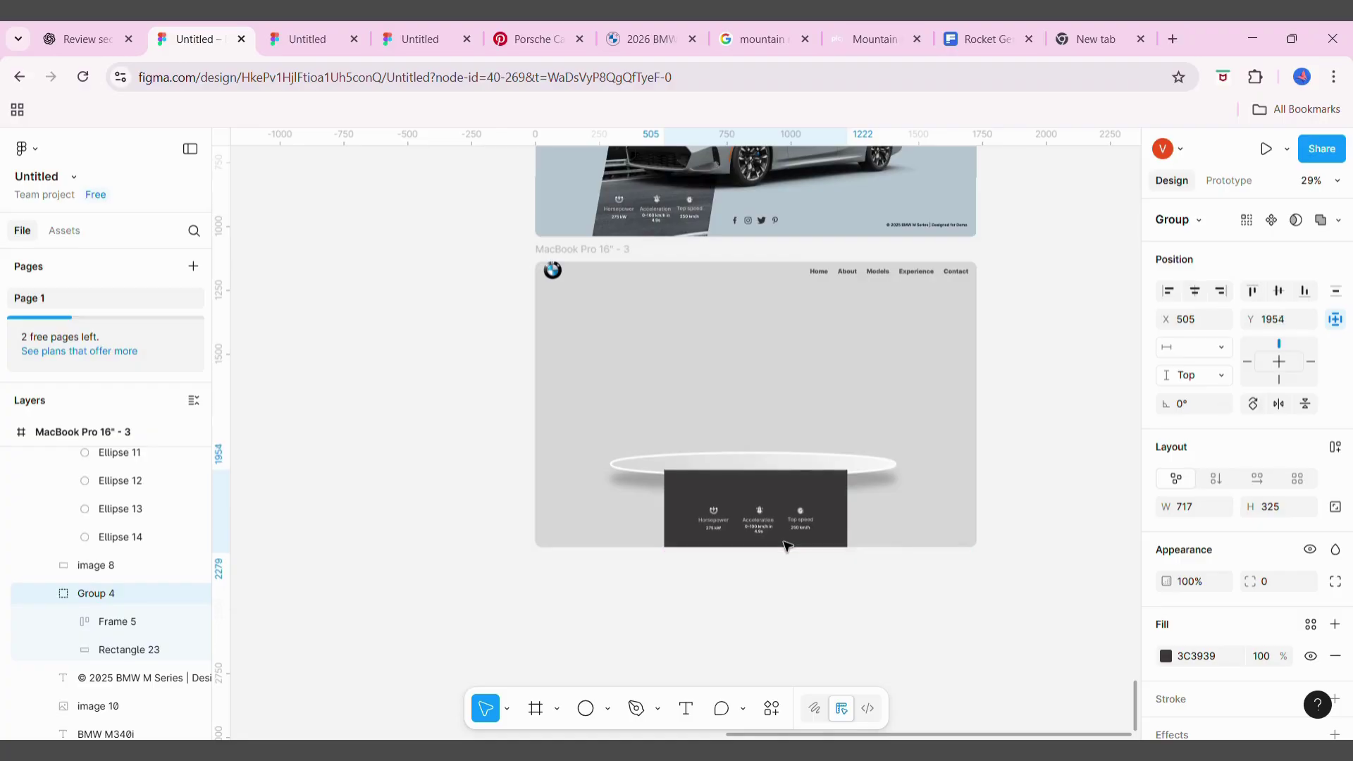
pyautogui.press('Down')
pyautogui.press('Down')
pyautogui.press('Down')
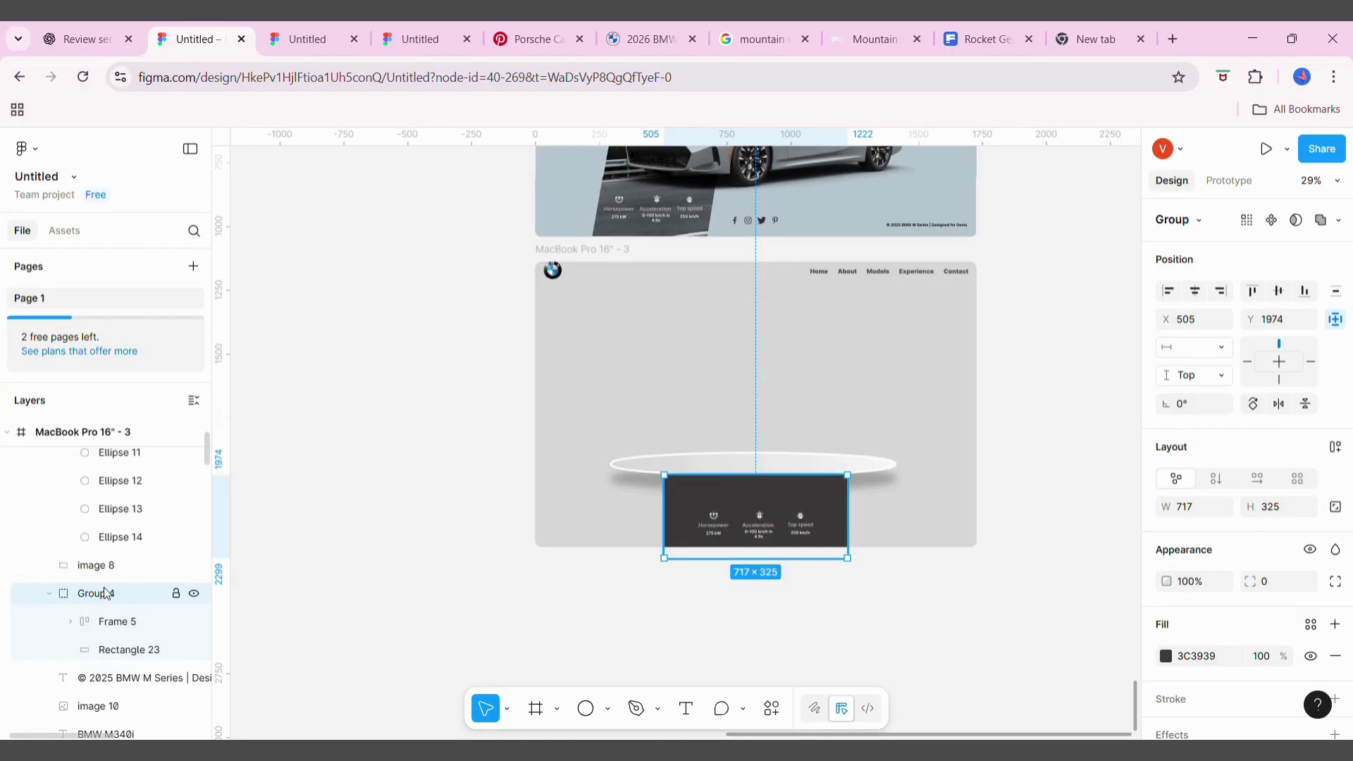
pyautogui.click(756, 589)
# Nudge the stats row up inside the specs bar group with Shift+Up
pyautogui.click(739, 422)
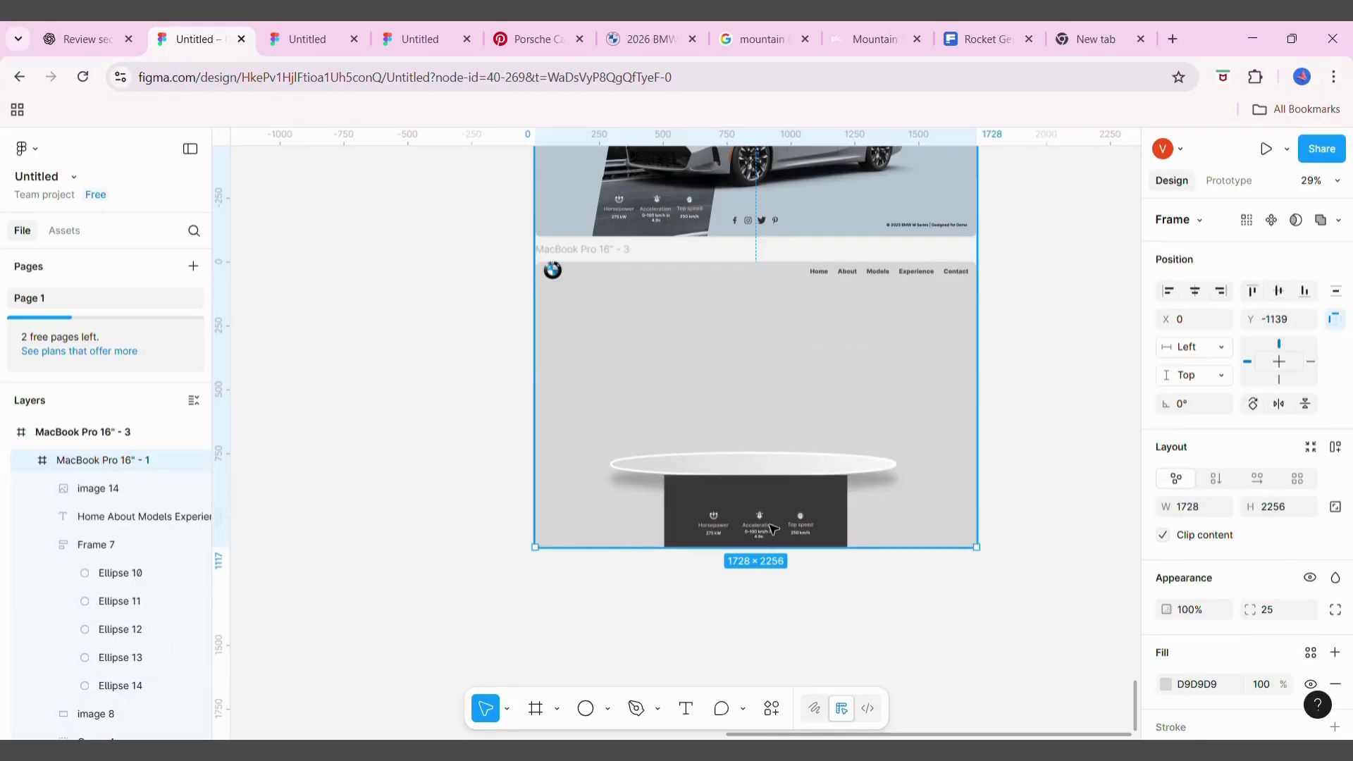
pyautogui.click(772, 528)
pyautogui.doubleClick(773, 529)
pyautogui.hotkey('shift', 'Up')
pyautogui.hotkey('shift', 'Up')
pyautogui.hotkey('shift', 'Up')
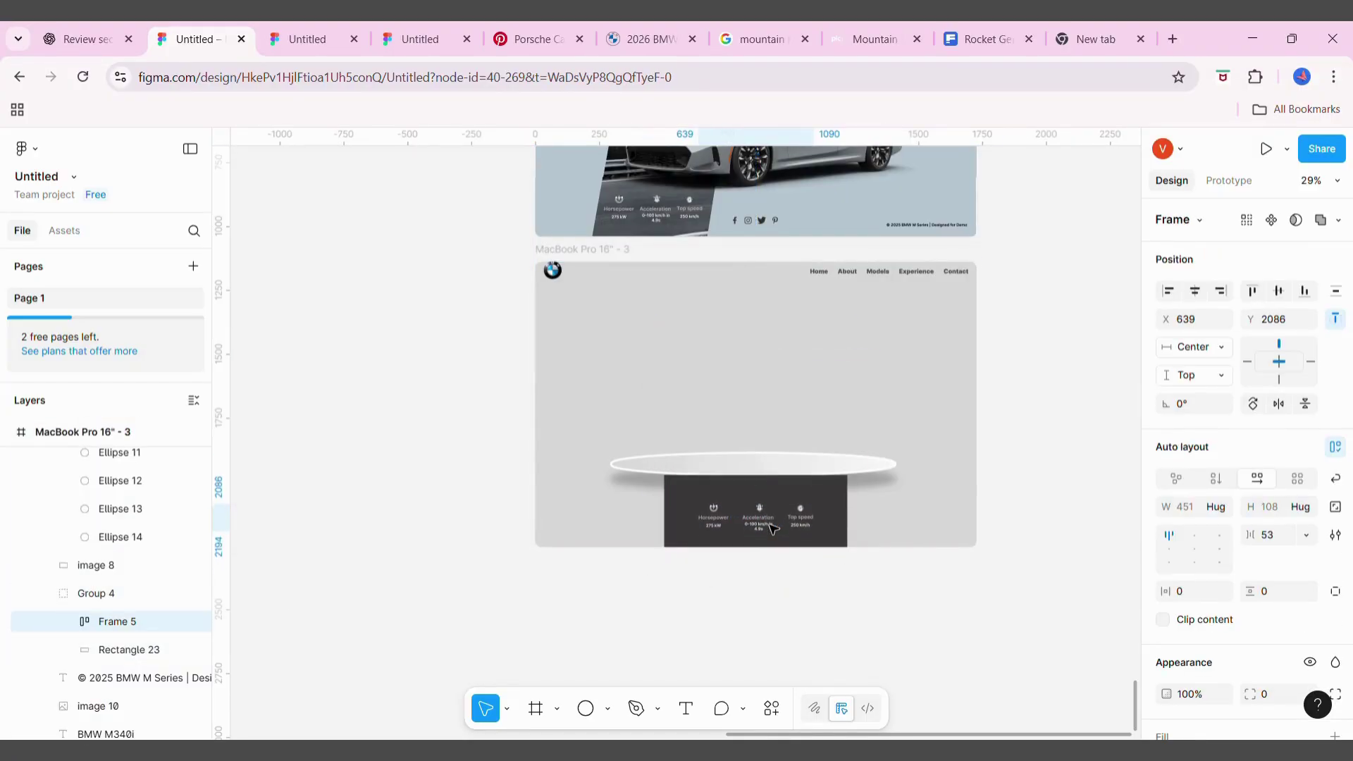
pyautogui.click(522, 564)
pyautogui.scroll(5, 522, 564)
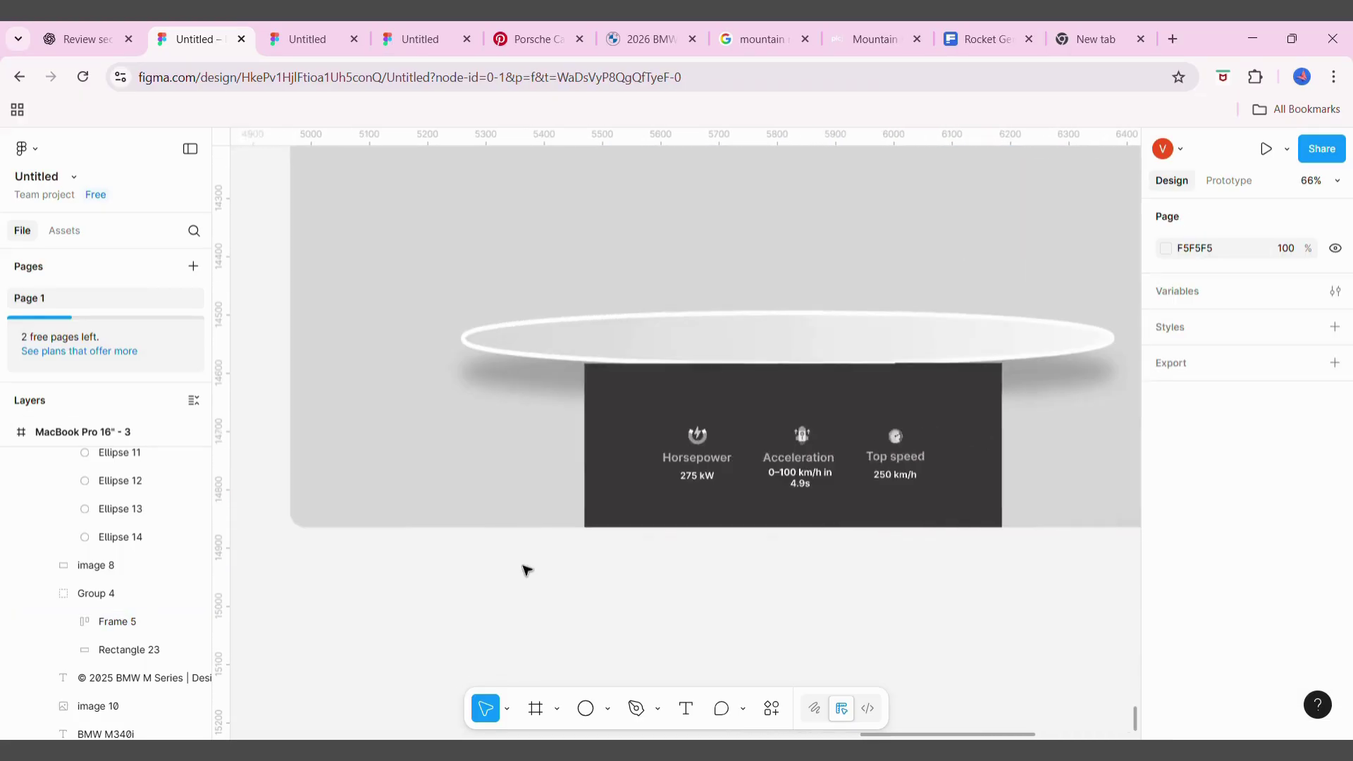
pyautogui.click(879, 389)
# Move Ellipse 9 into Group 4 above Frame 5 in the Layers panel
pyautogui.click(459, 354)
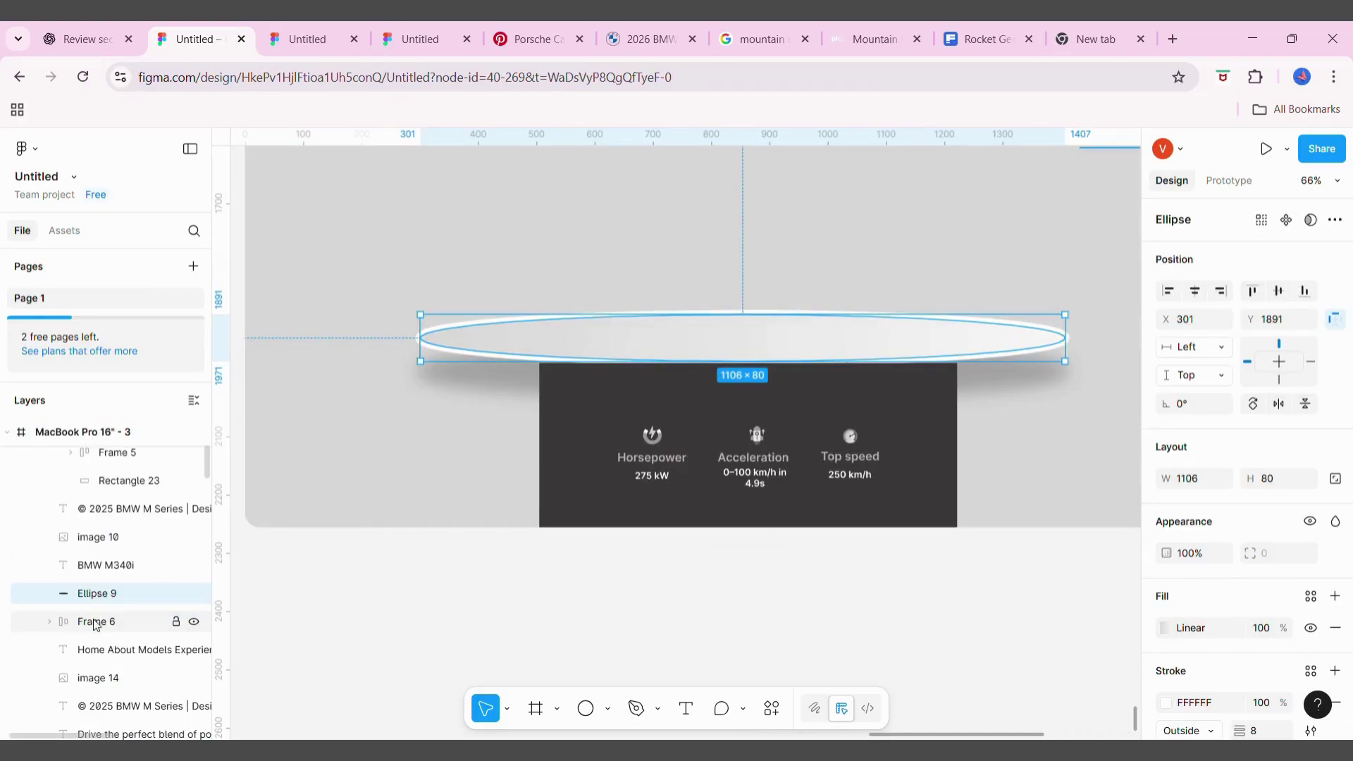
pyautogui.scroll(-2, 99, 613)
pyautogui.scroll(2, 100, 608)
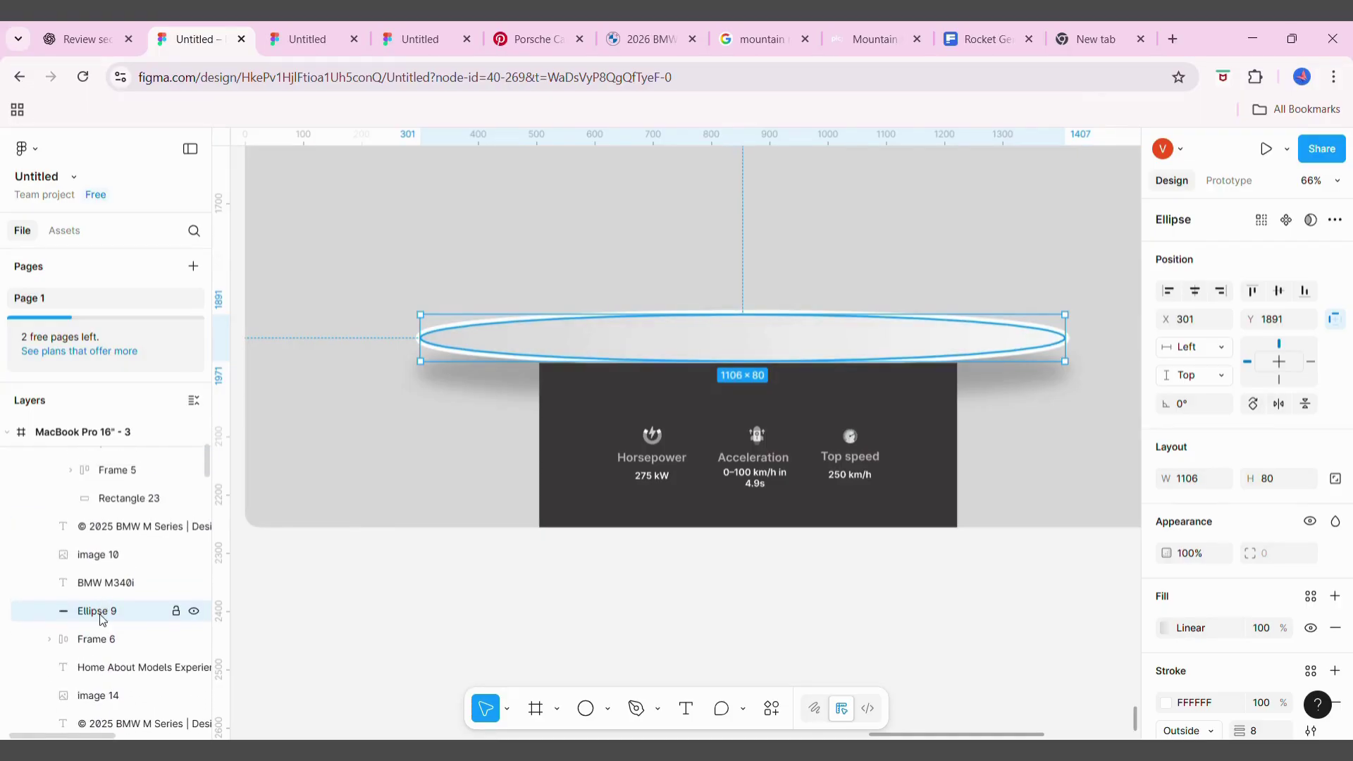
pyautogui.moveTo(99, 620); pyautogui.dragTo(99, 461)
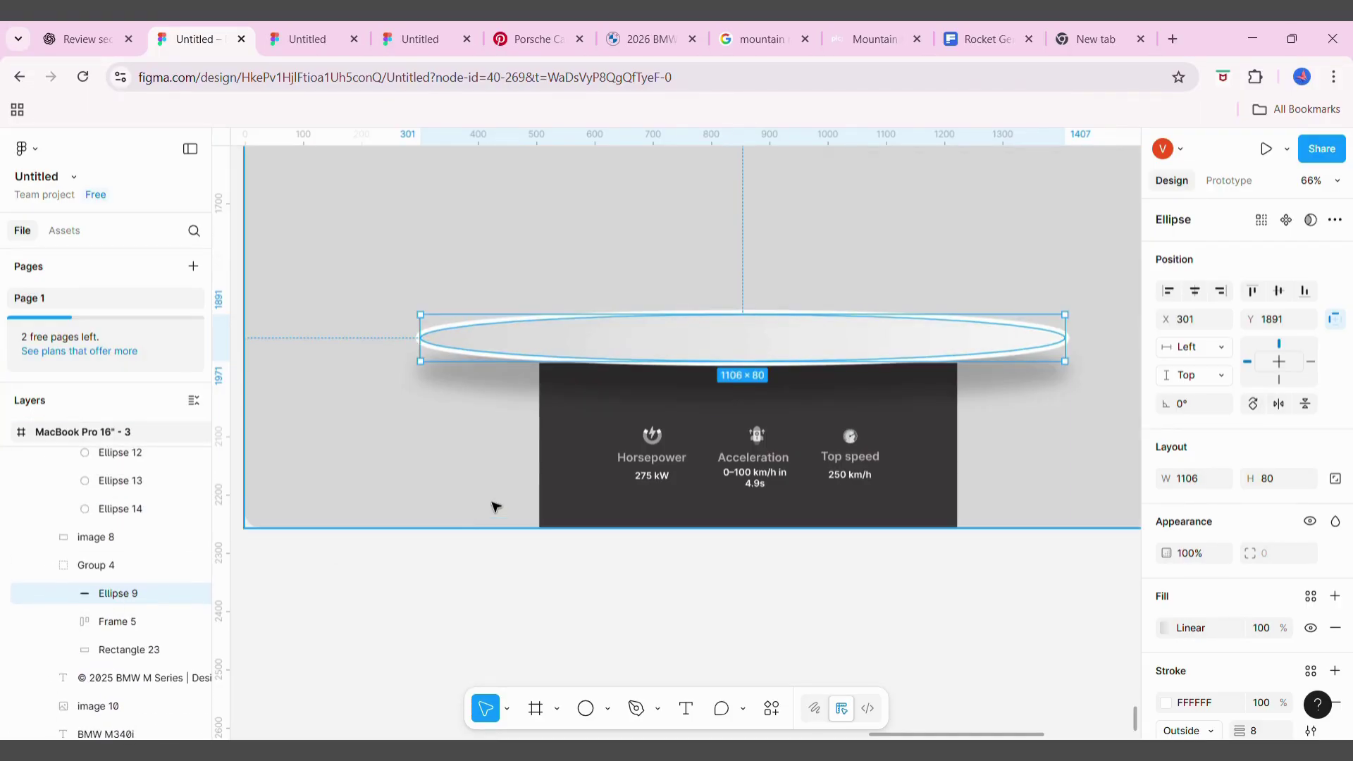
pyautogui.click(499, 568)
# Drag Frame 5 to centre the stats row on the dark bar
pyautogui.scroll(-2, 498, 568)
pyautogui.click(770, 488)
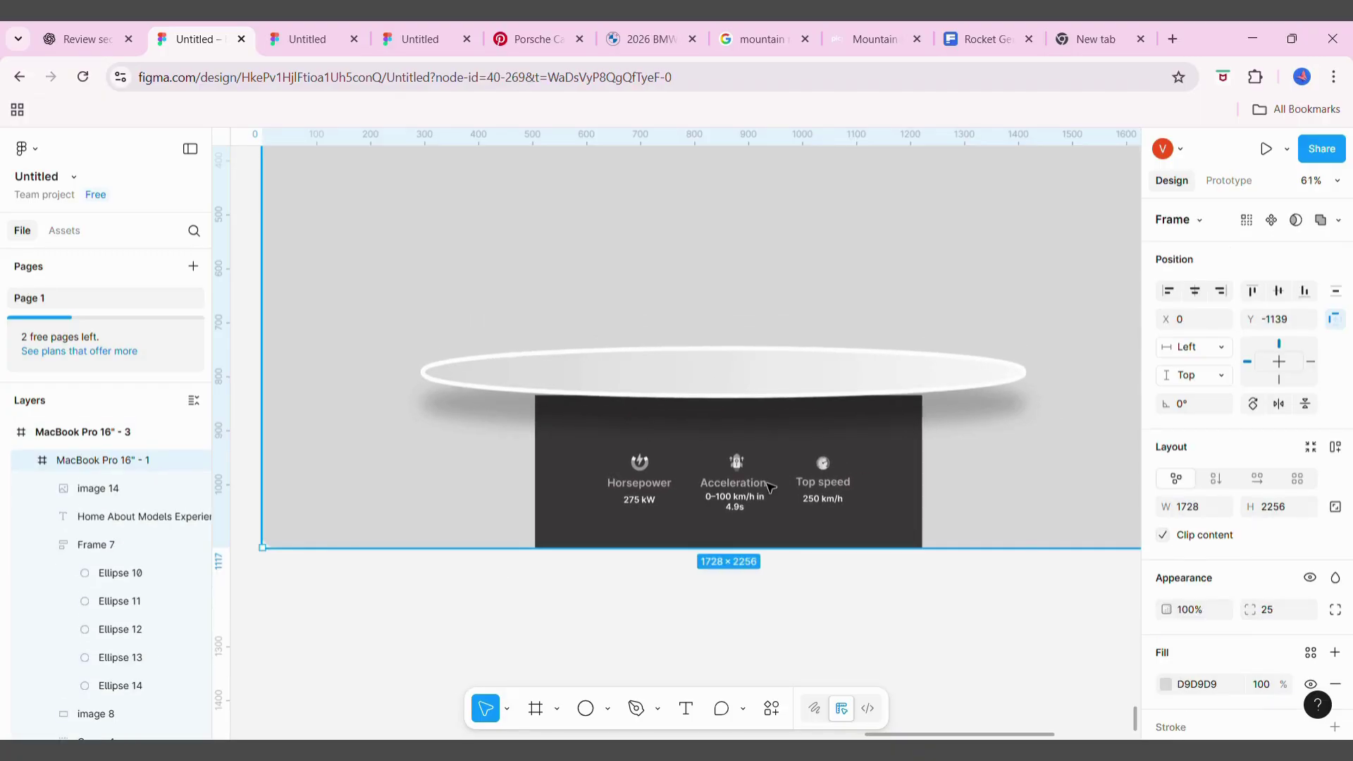
pyautogui.moveTo(770, 488); pyautogui.dragTo(765, 479)
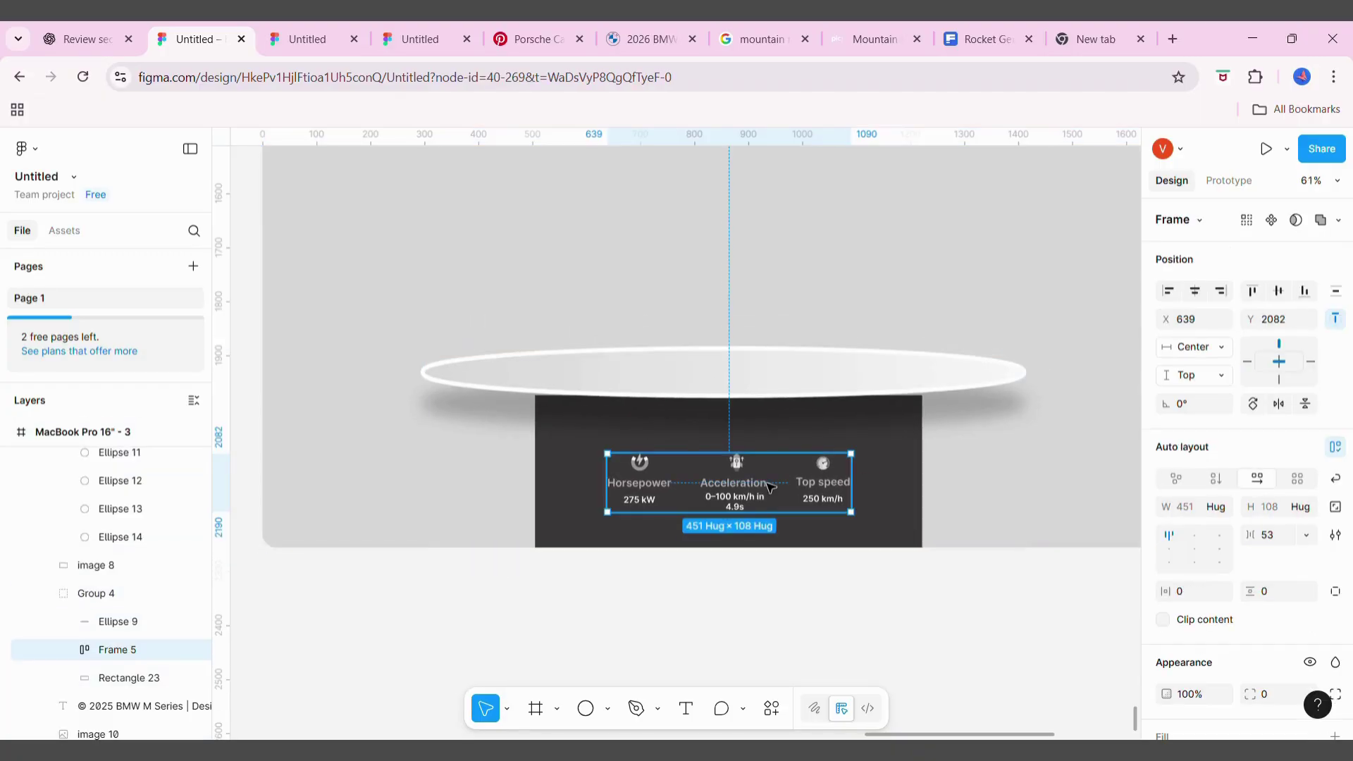
pyautogui.click(705, 675)
pyautogui.keyDown('ctrl'); pyautogui.scroll(-3, 701, 670); pyautogui.keyUp('ctrl')
pyautogui.click(458, 260)
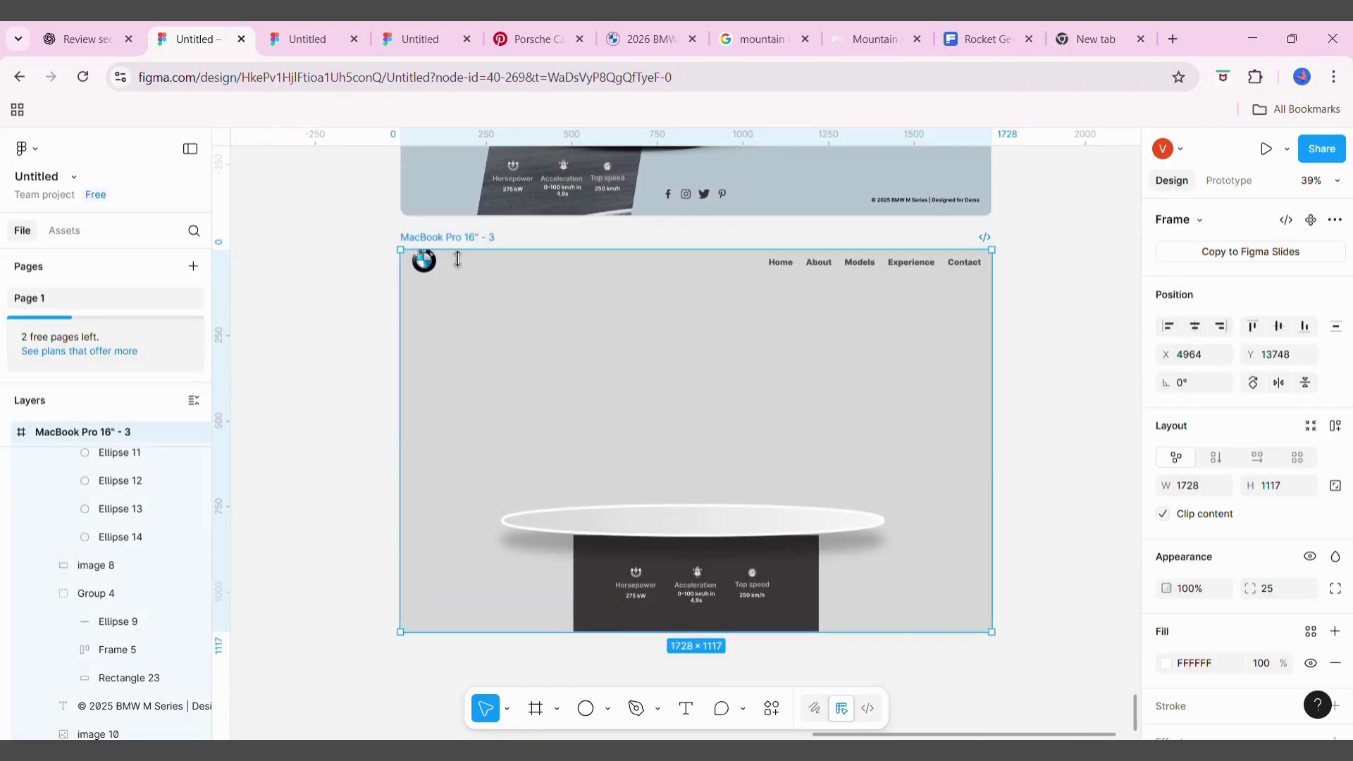
pyautogui.click(93, 566)
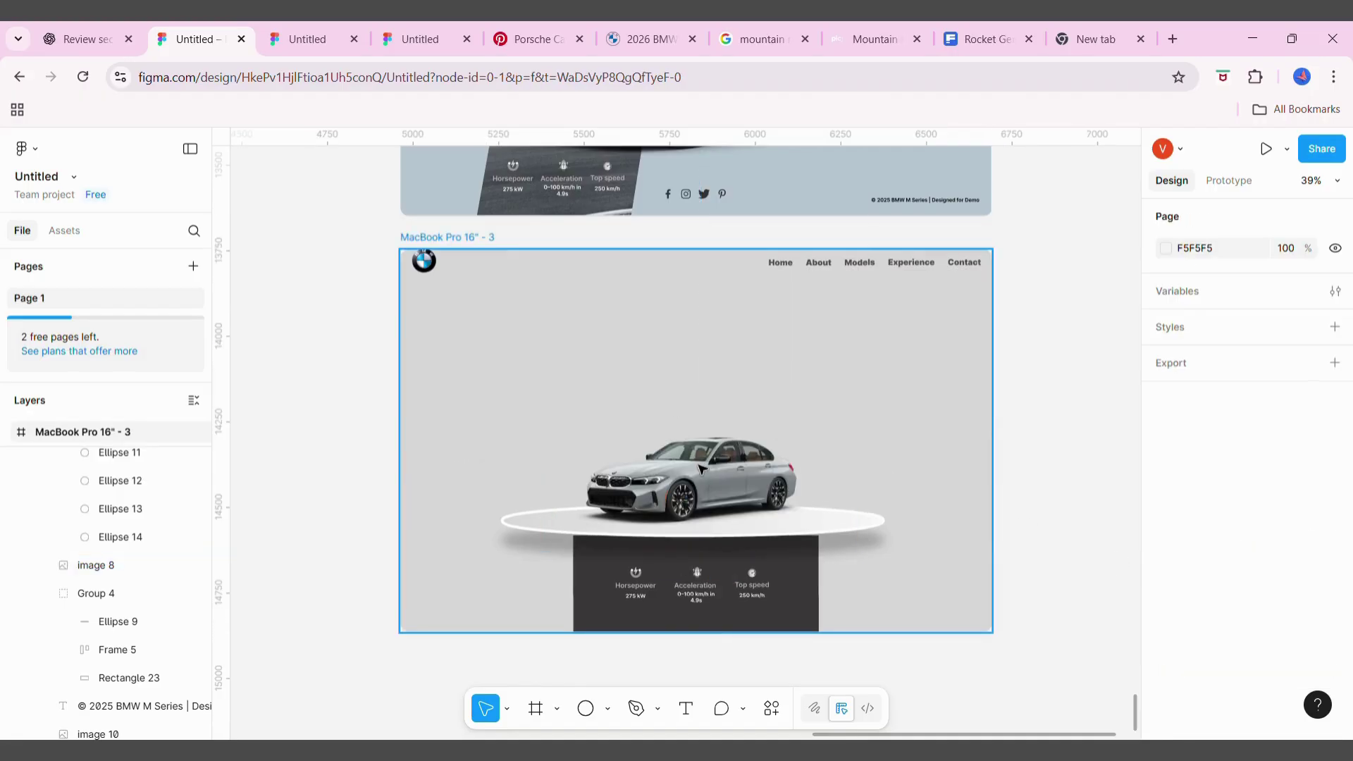
# Enlarge the silver car image to about 1276×765 above the podium
pyautogui.click(561, 382)
pyautogui.moveTo(561, 383); pyautogui.dragTo(494, 329)
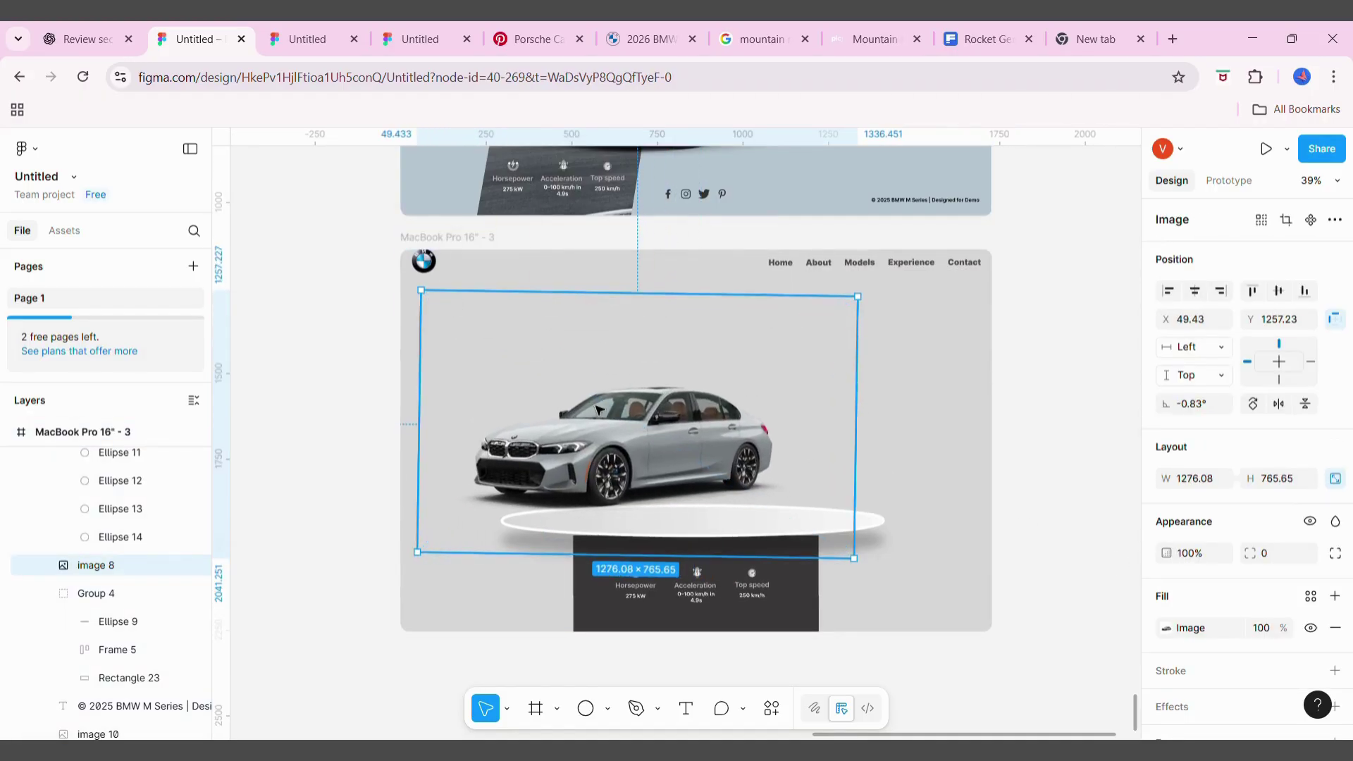
pyautogui.click(1021, 475)
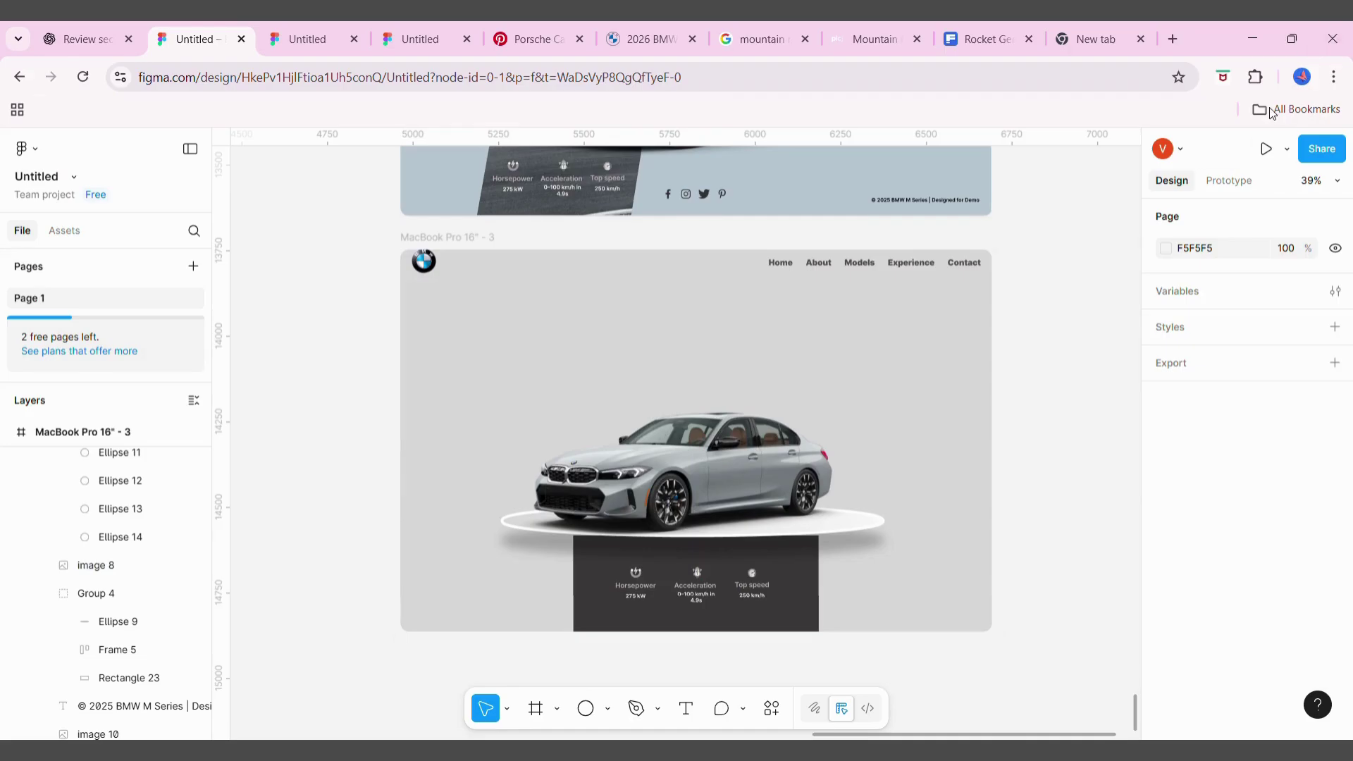
pyautogui.moveTo(83, 431)
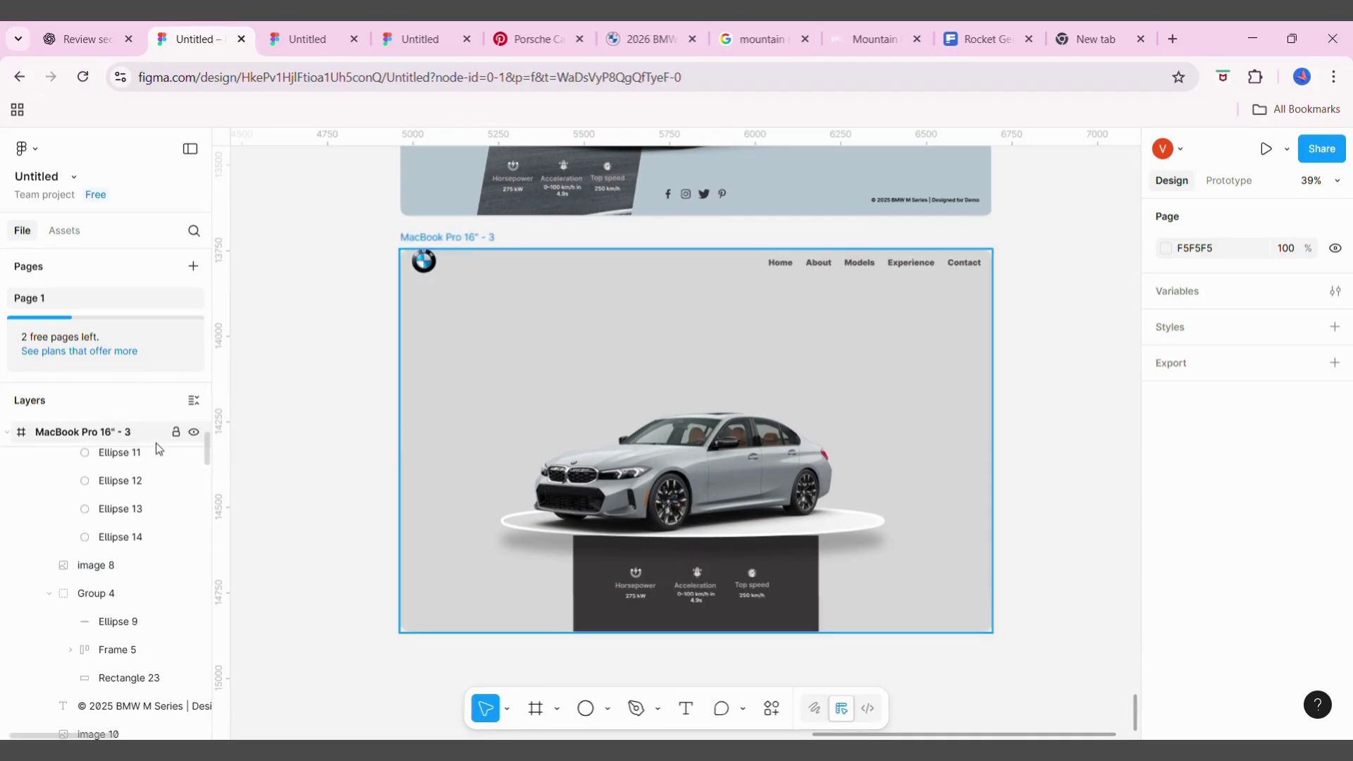
pyautogui.scroll(2, 106, 543)
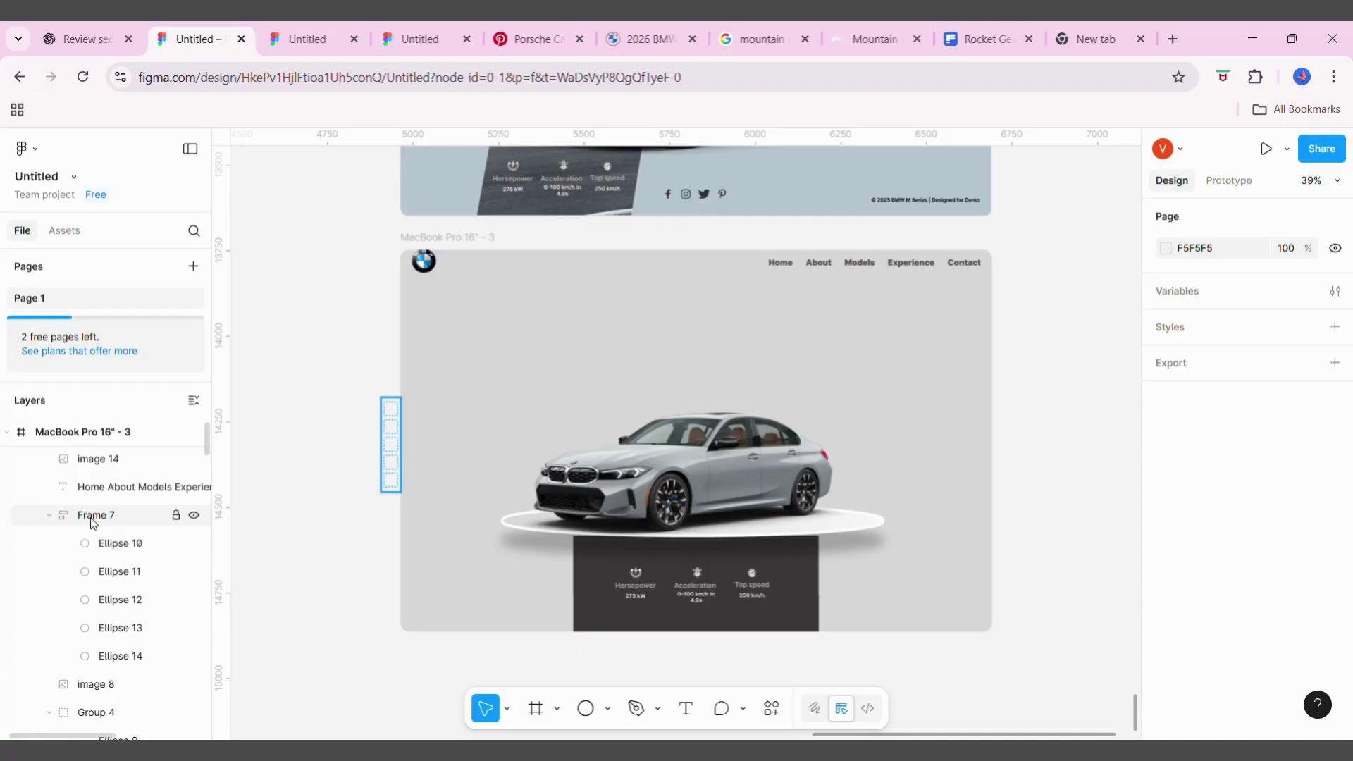
# Nudge the colour swatch column (Frame 7) right inside the frame's left edge
pyautogui.click(92, 516)
pyautogui.hotkey('shift', 'Right')
pyautogui.press('Right')
pyautogui.press('Right')
pyautogui.press('Right')
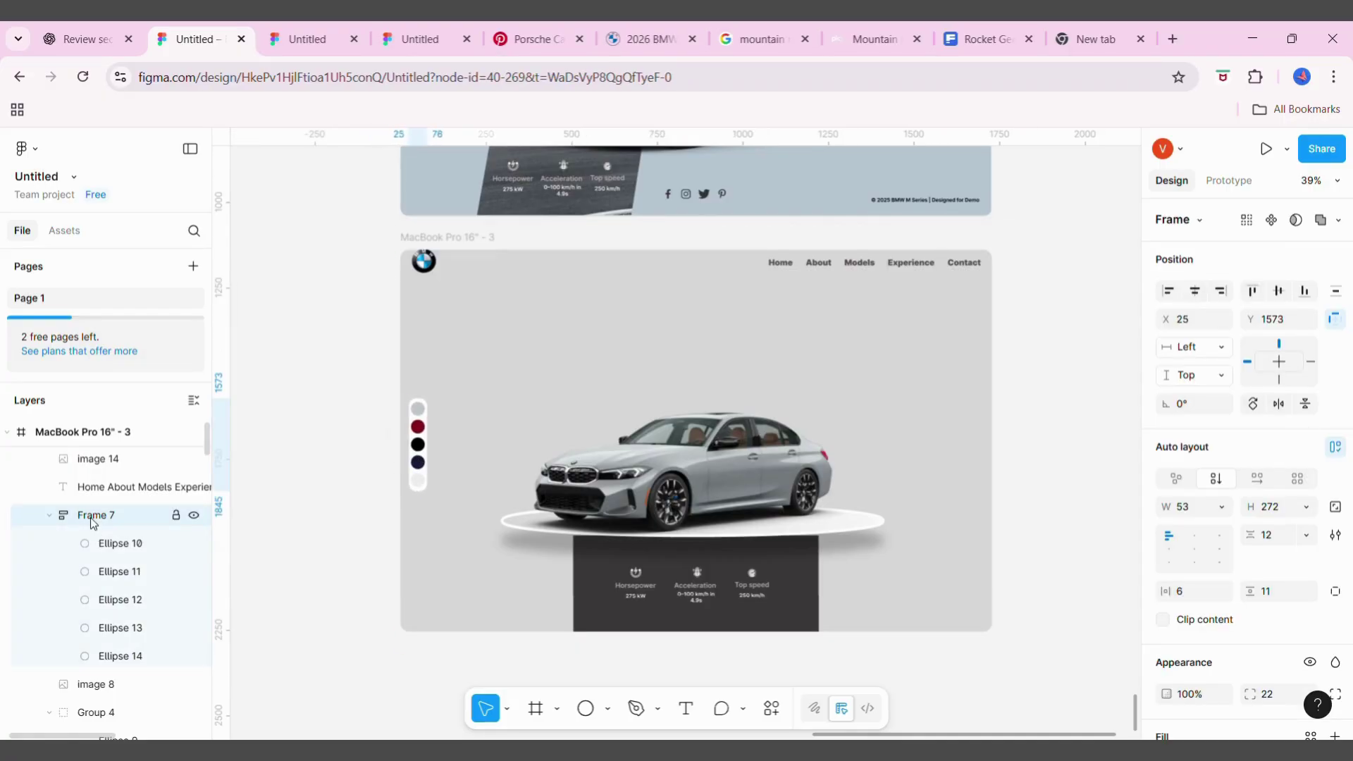
pyautogui.scroll(1, 133, 521)
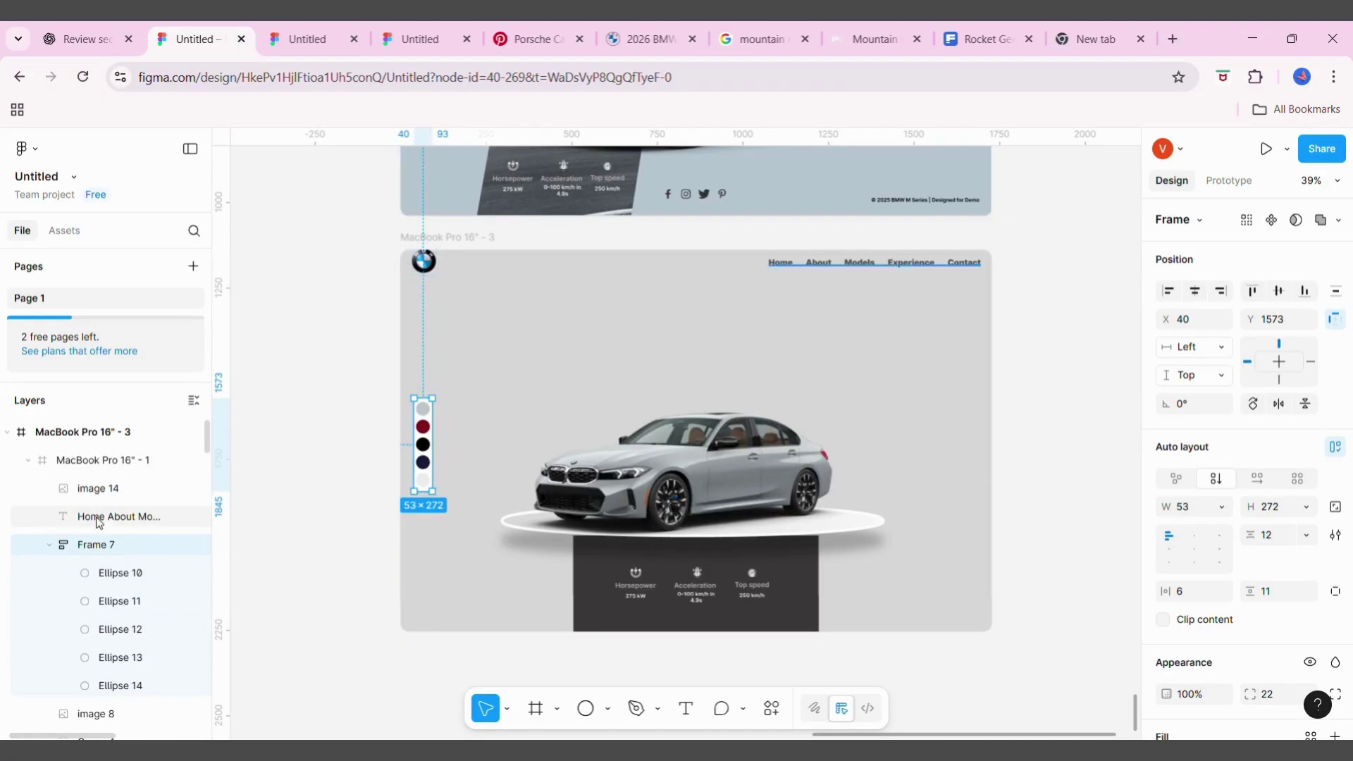
# Check the BMW logo, navigation links, podium group and social icons placement
pyautogui.click(431, 266)
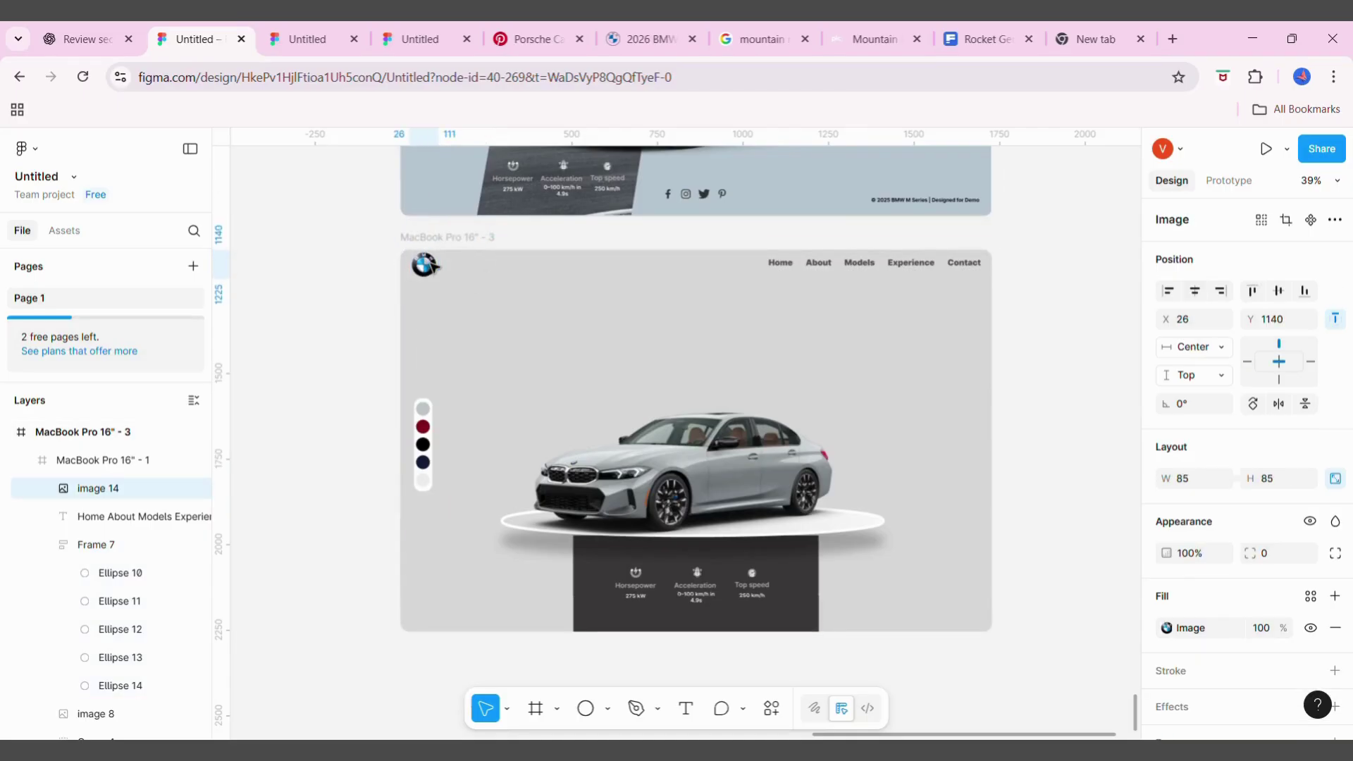
pyautogui.click(120, 518)
pyautogui.scroll(-3, 116, 522)
pyautogui.click(105, 520)
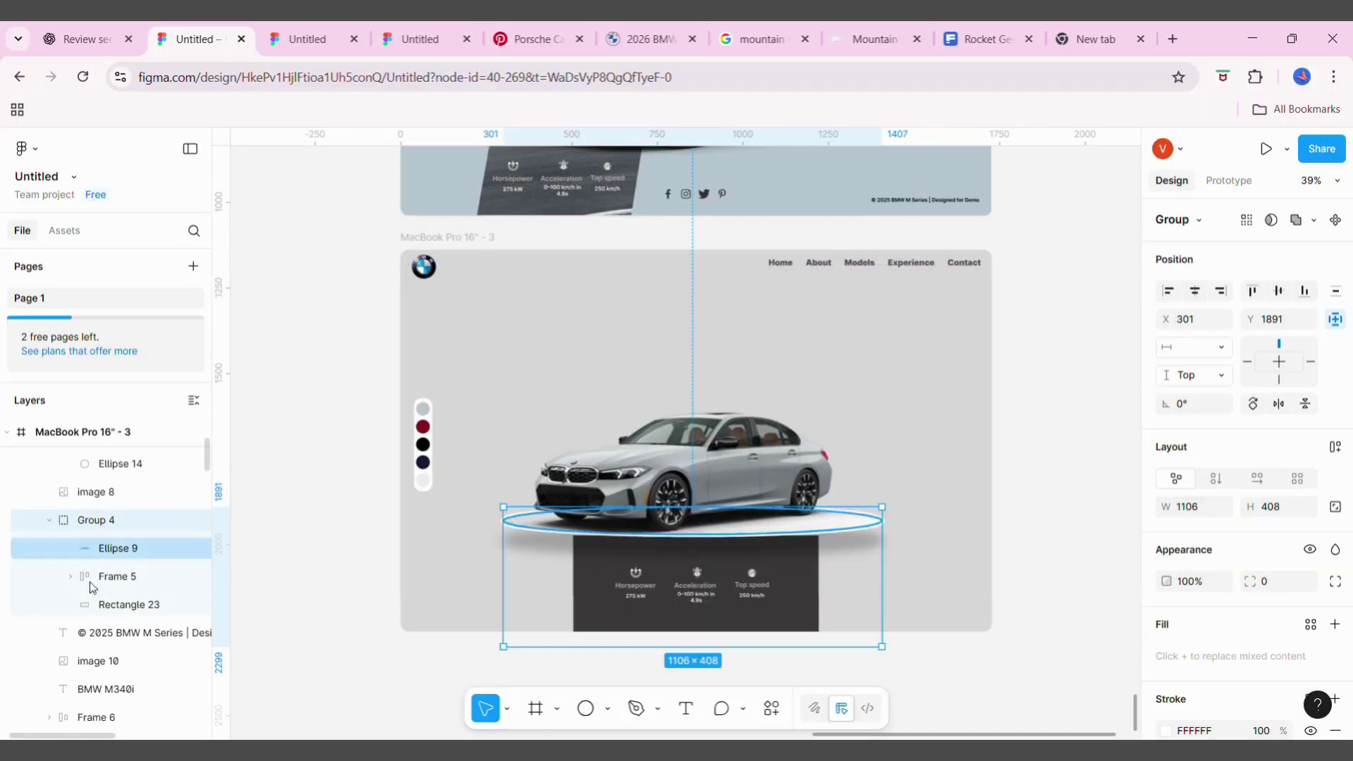
pyautogui.click(83, 661)
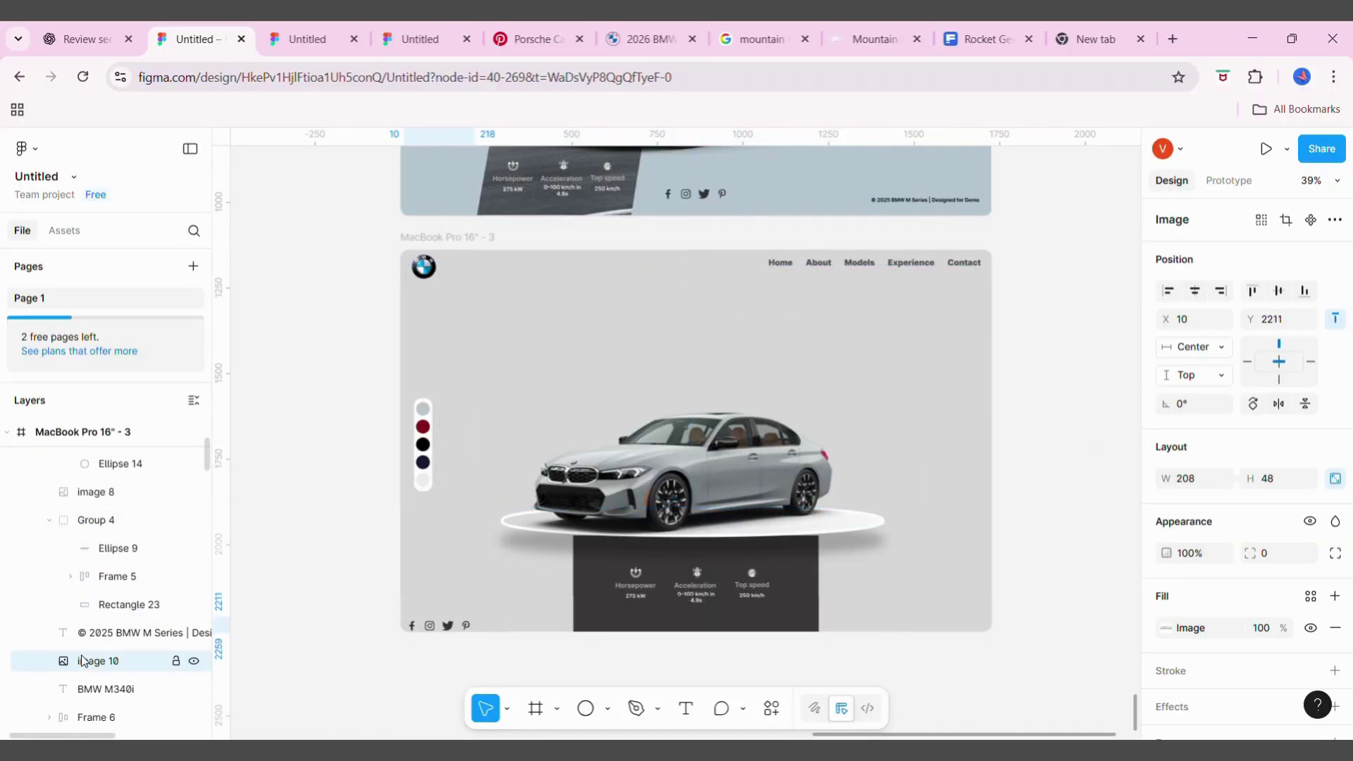
pyautogui.scroll(-3, 83, 660)
# Set the BMW M340i heading's fill opacity to 25%
pyautogui.click(105, 579)
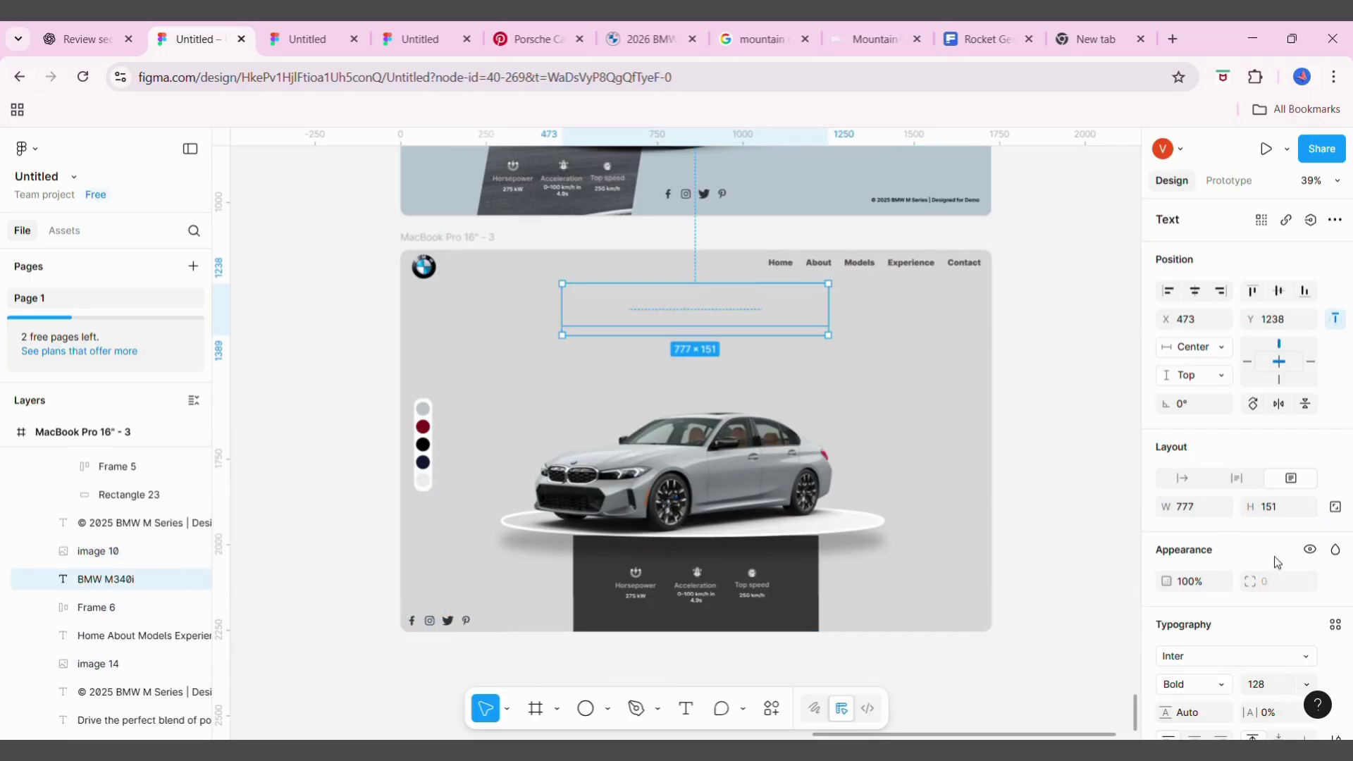
pyautogui.scroll(-2, 1241, 591)
pyautogui.scroll(-1, 1234, 690)
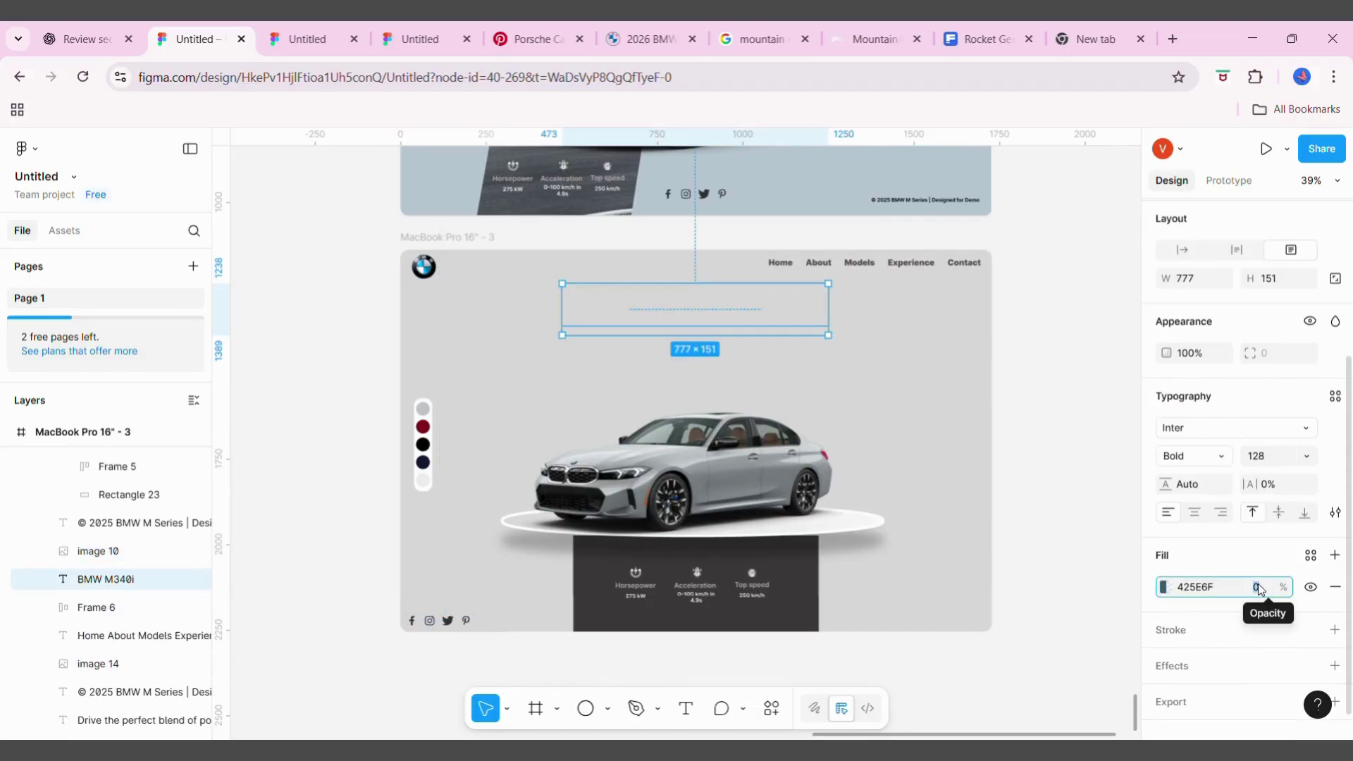
pyautogui.write('100')
pyautogui.press('Return')
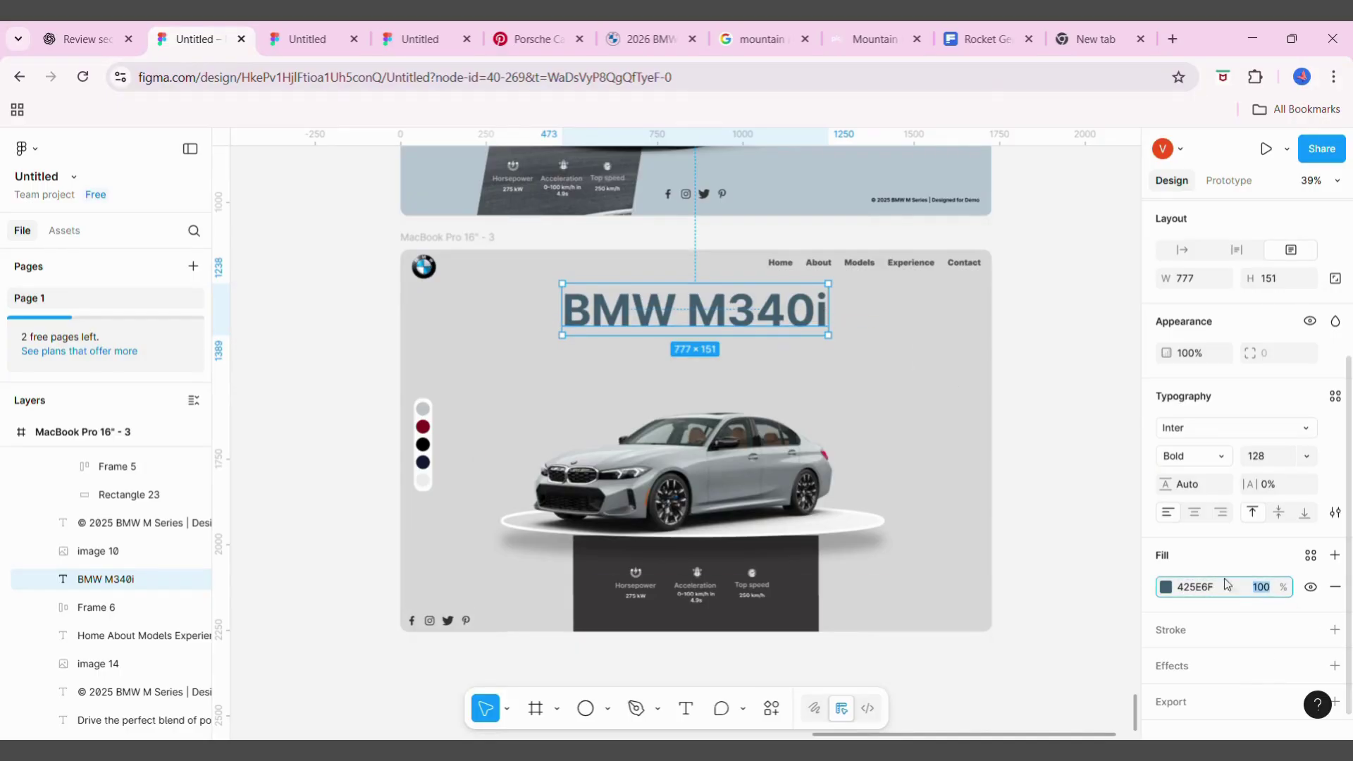
pyautogui.click(1166, 587)
pyautogui.click(1006, 567)
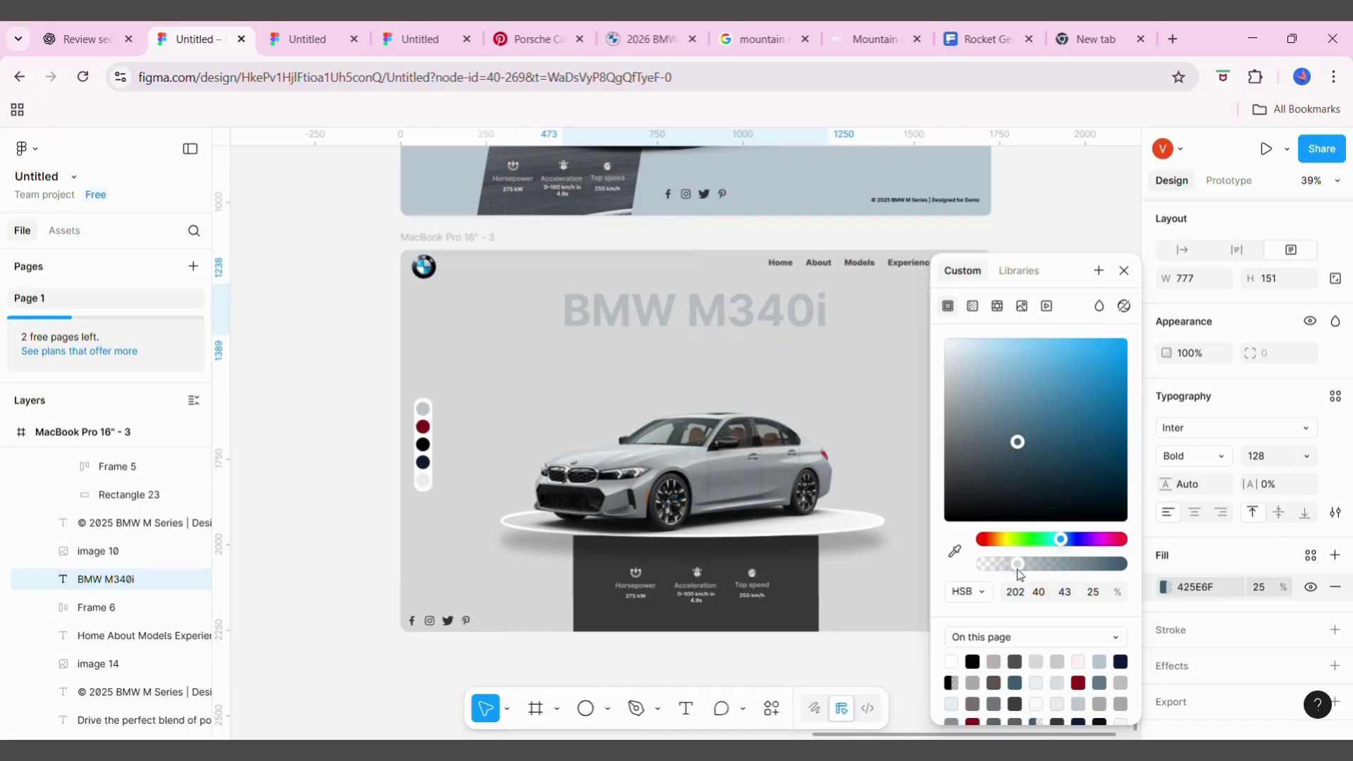
pyautogui.click(1124, 270)
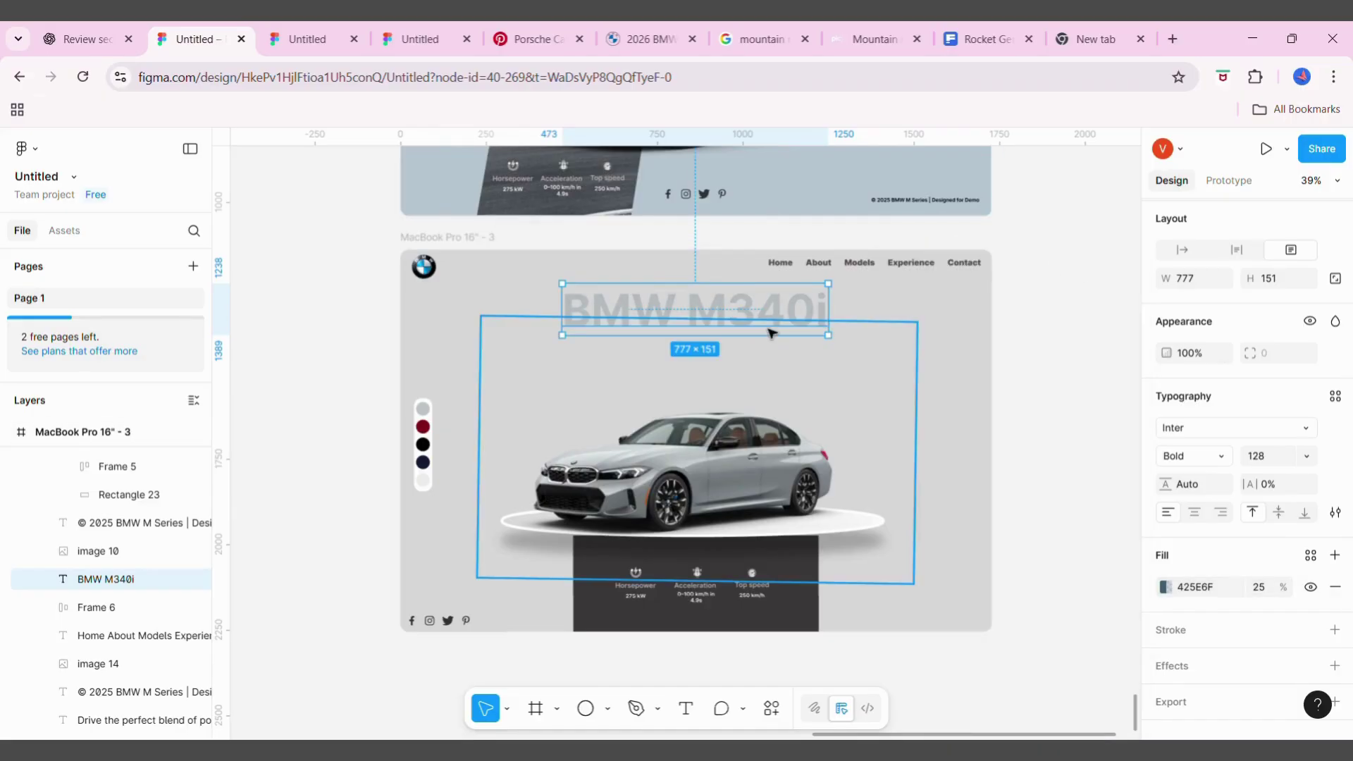
# Lower the faded heading toward the car with Shift+Down
pyautogui.hotkey('shift', 'Down')
pyautogui.hotkey('shift', 'Down')
pyautogui.hotkey('shift', 'Down')
pyautogui.hotkey('shift', 'Down')
pyautogui.hotkey('shift', 'Down')
pyautogui.hotkey('shift', 'Down')
pyautogui.hotkey('shift', 'Down')
pyautogui.hotkey('shift', 'Down')
pyautogui.hotkey('shift', 'Down')
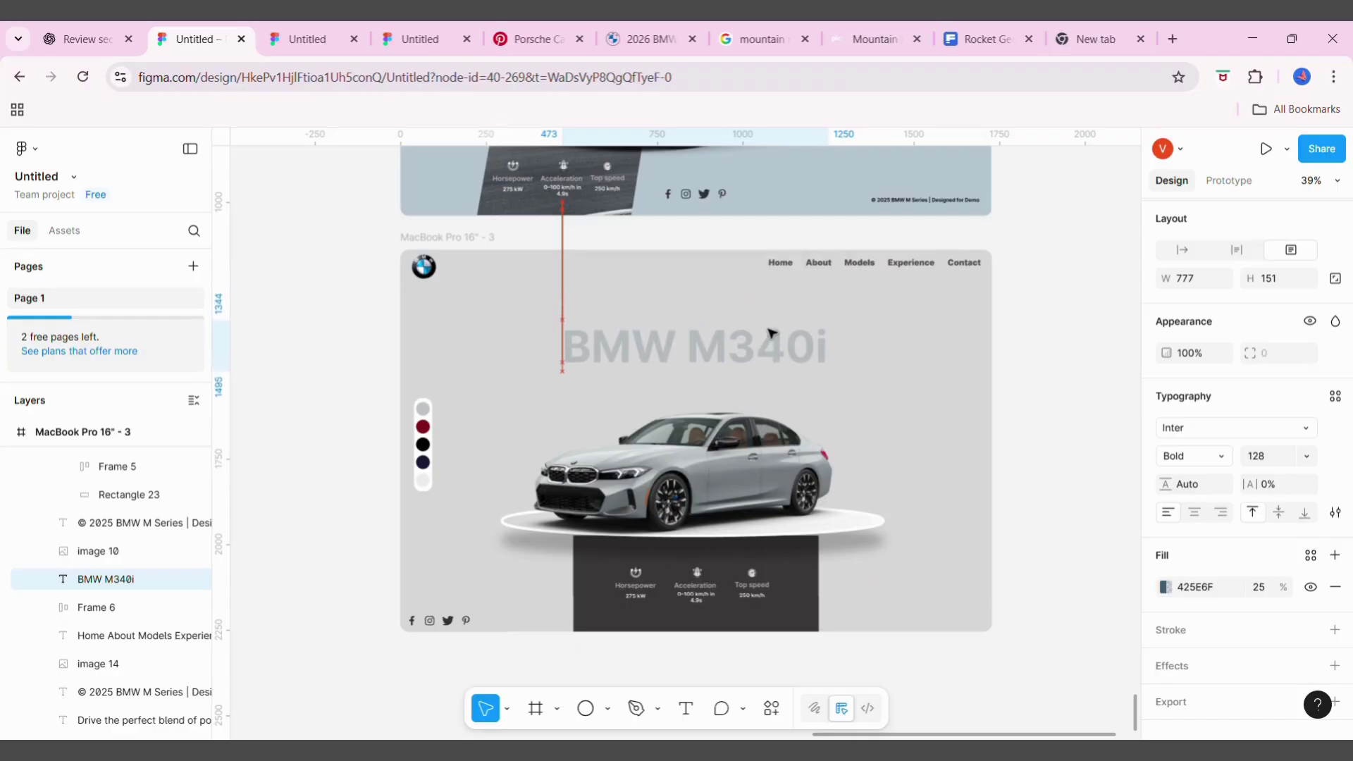
pyautogui.click(427, 235)
pyautogui.click(266, 316)
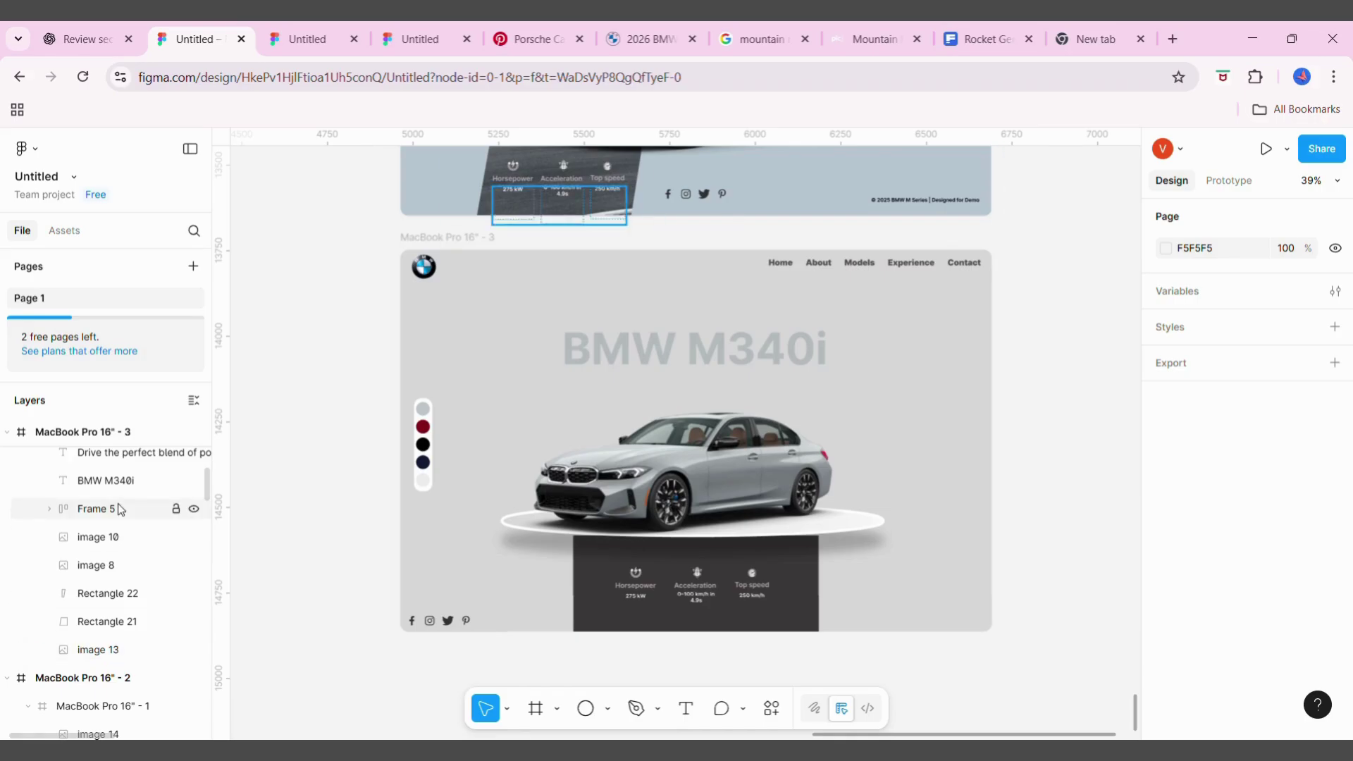
# Place the © 2025 BMW M Series line at the MacBook Pro 16" - 3 frame's bottom-right
pyautogui.scroll(3, 117, 536)
pyautogui.click(127, 631)
pyautogui.scroll(3, 127, 632)
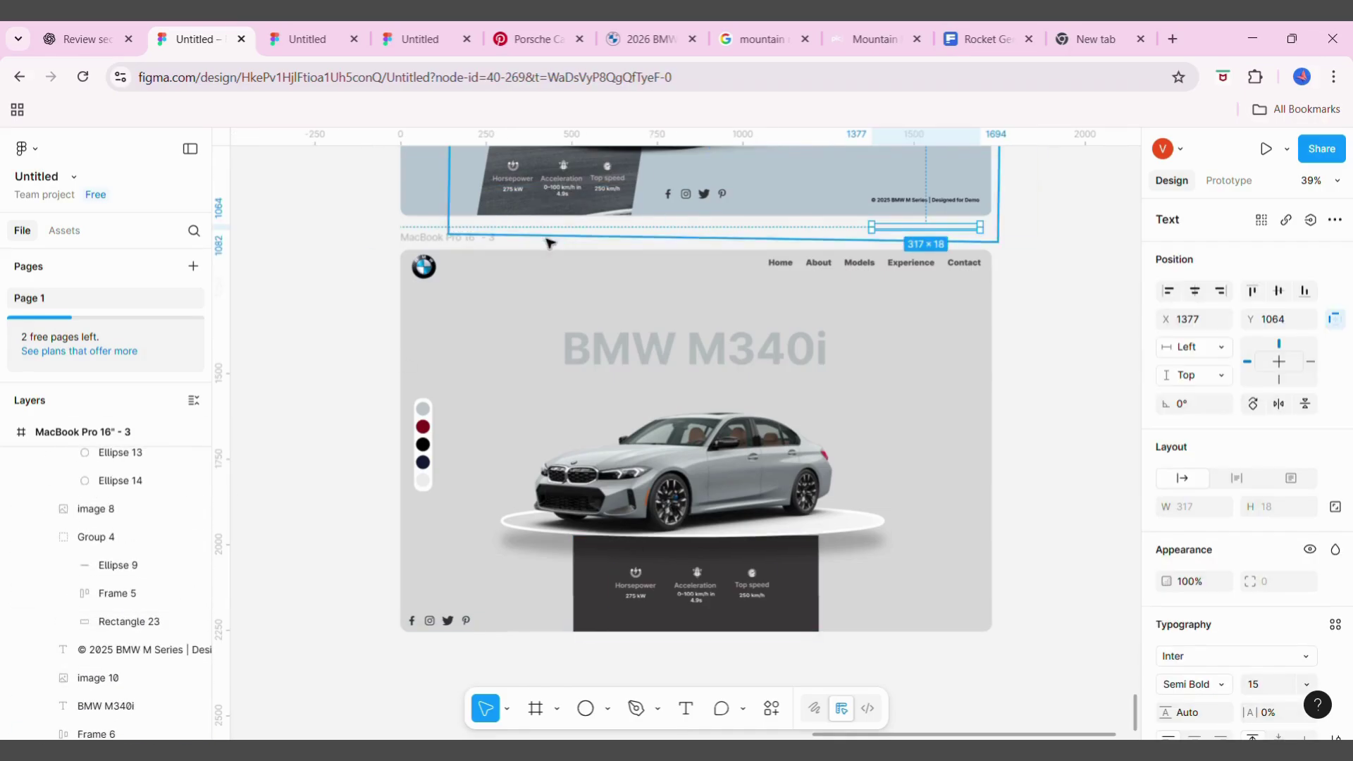
pyautogui.scroll(1, 500, 250)
pyautogui.click(395, 303)
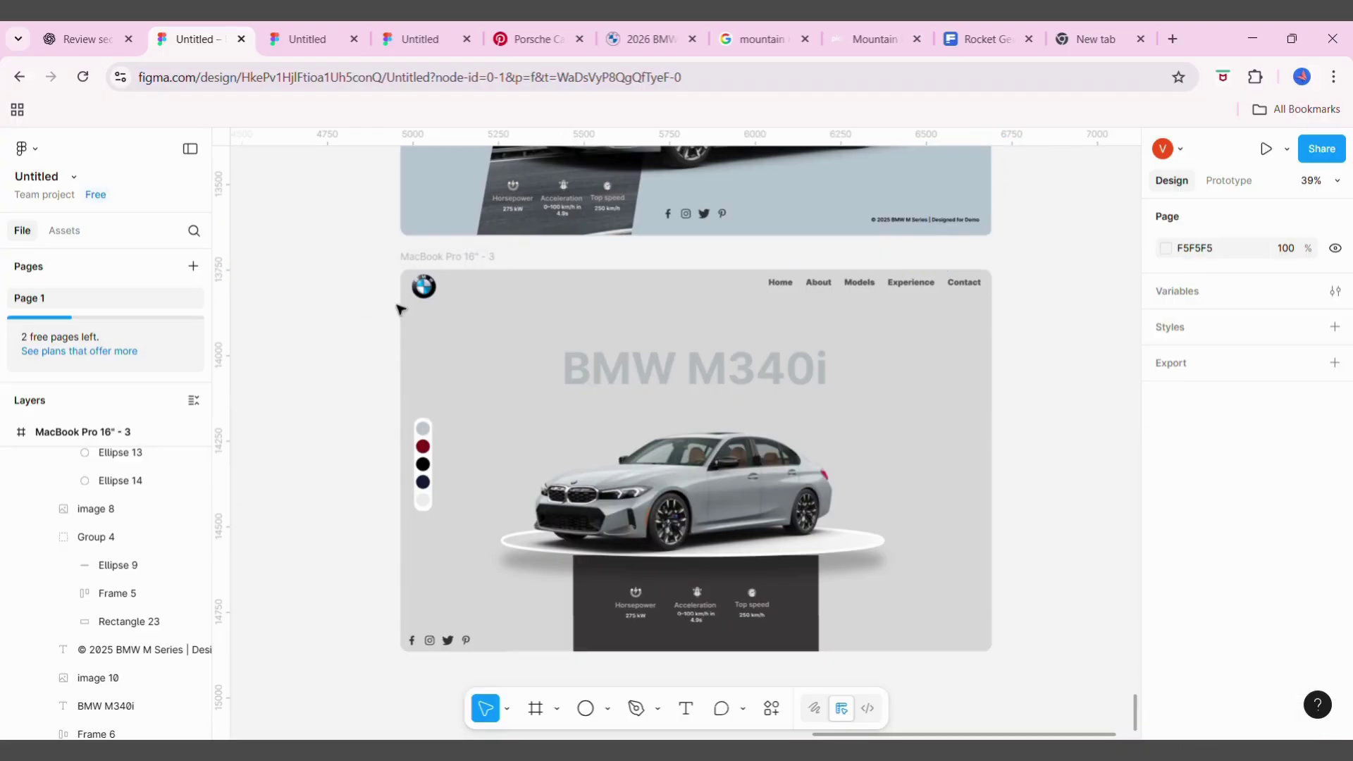
pyautogui.click(423, 257)
pyautogui.click(100, 653)
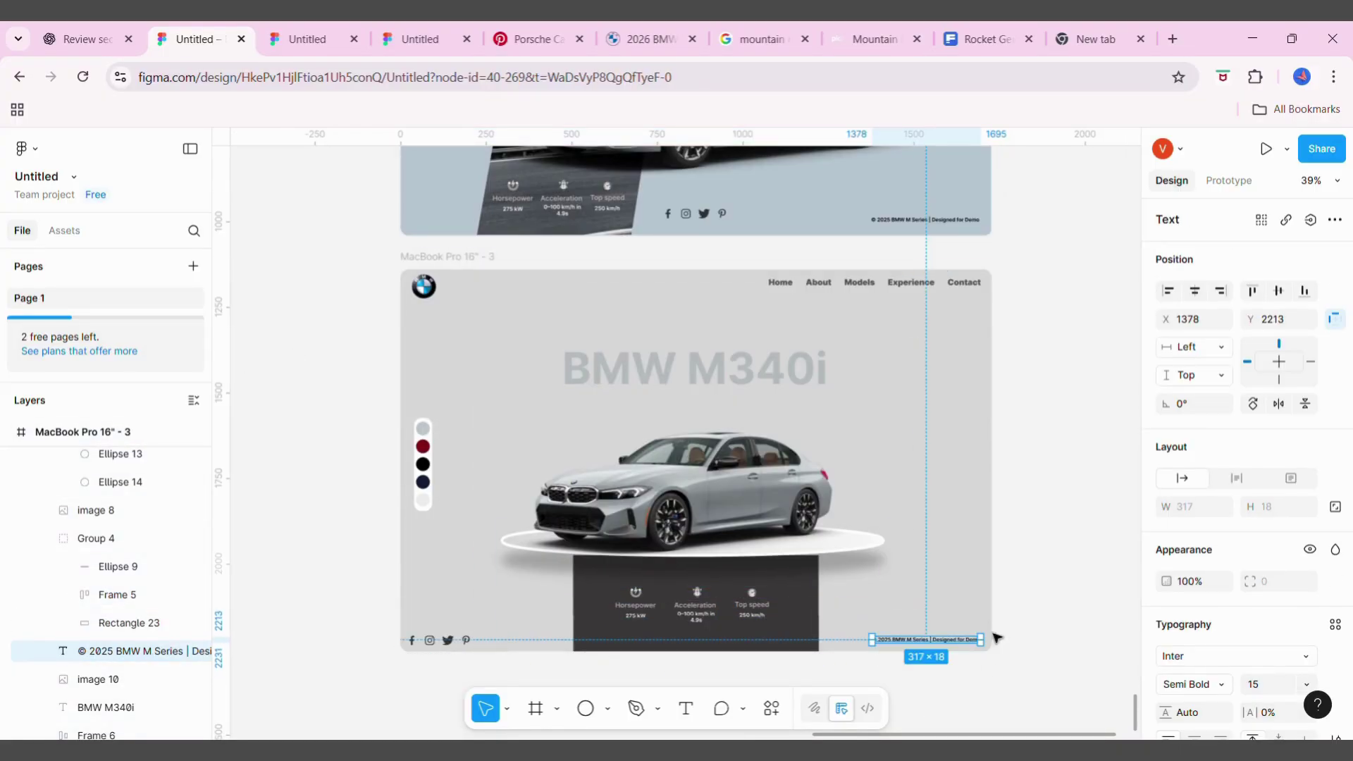
pyautogui.click(1022, 528)
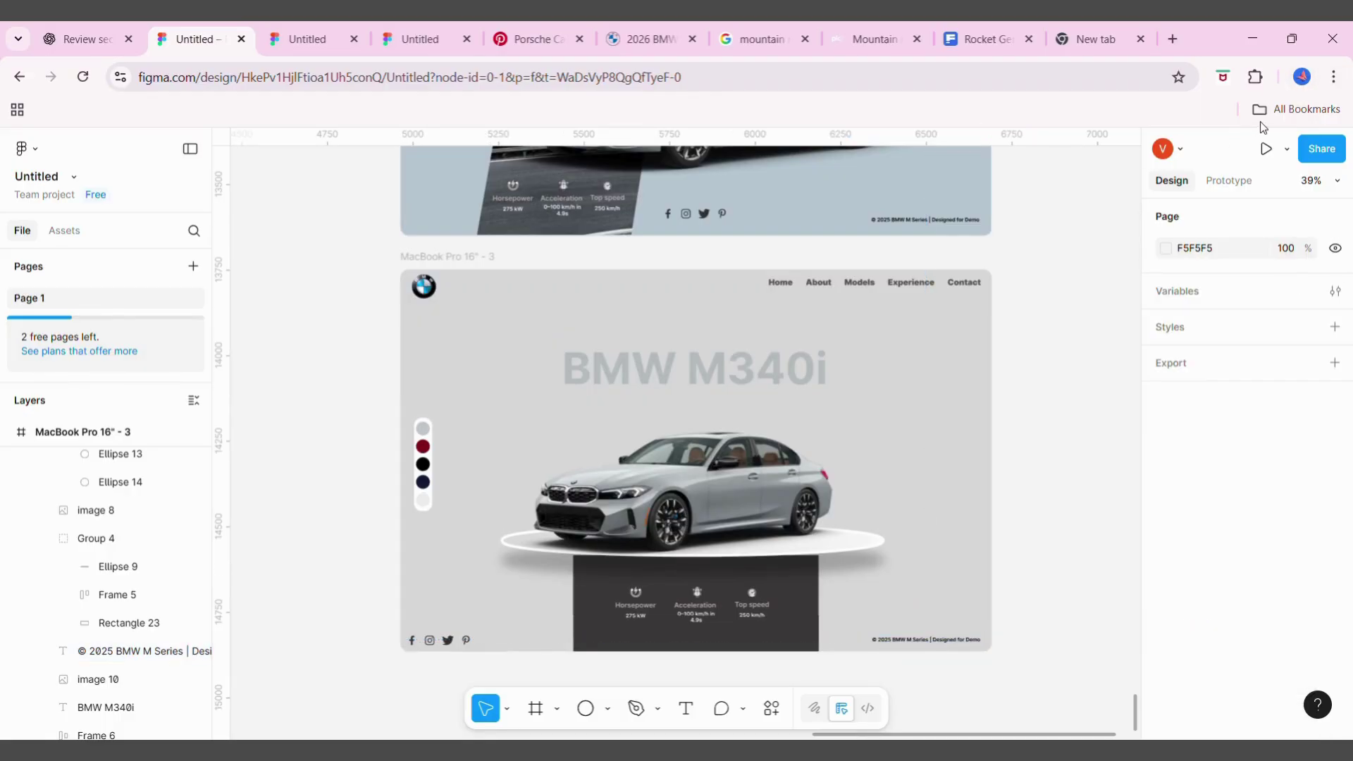
pyautogui.scroll(-2, 675, 530)
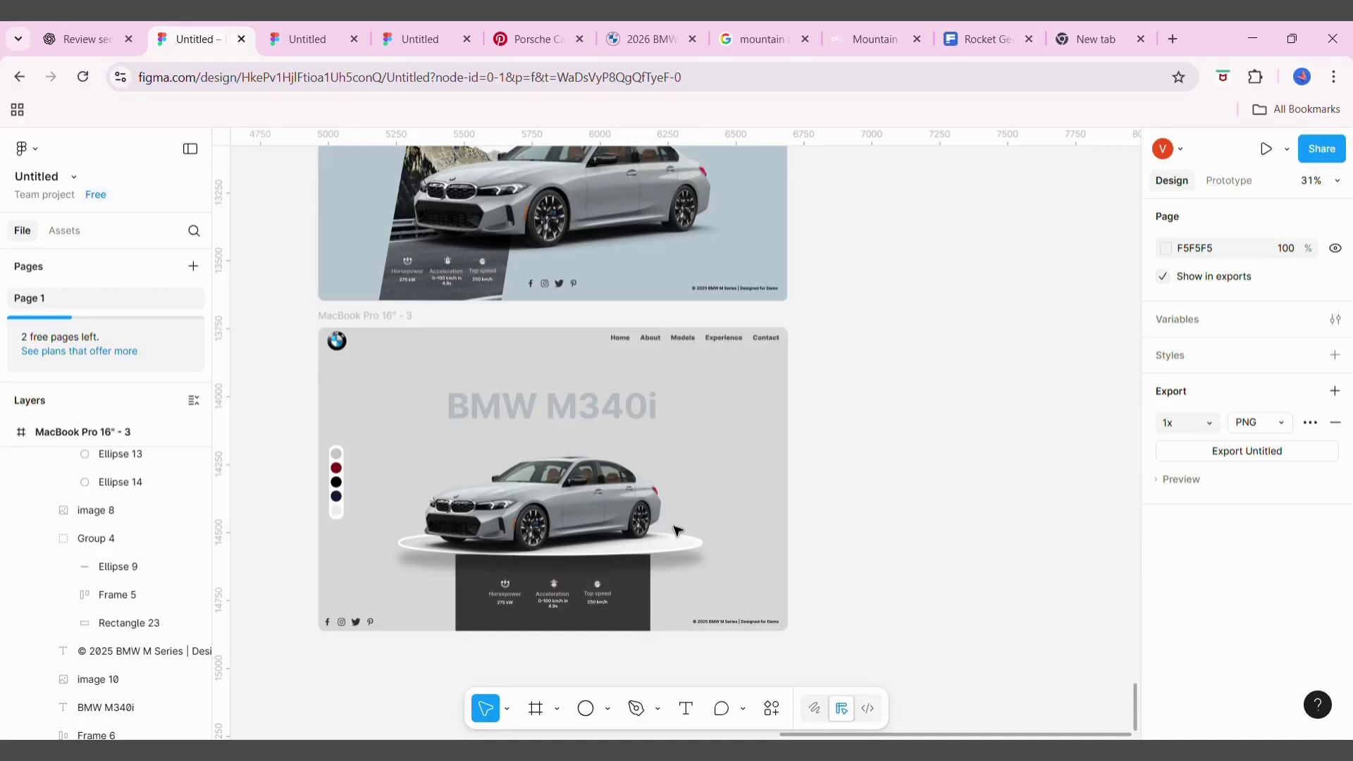
# Enlarge the silver car to 1535.96×921.58 to fill the gray frame, undoing the accidental rotation
pyautogui.click(675, 530)
pyautogui.moveTo(381, 386); pyautogui.dragTo(319, 332)
pyautogui.moveTo(780, 466)
pyautogui.mouseDown()
pyautogui.moveTo(808, 372)
pyautogui.moveTo(759, 357)
pyautogui.mouseUp()
pyautogui.hotkey('ctrl', 'z')
pyautogui.moveTo(553, 463); pyautogui.dragTo(571, 461)
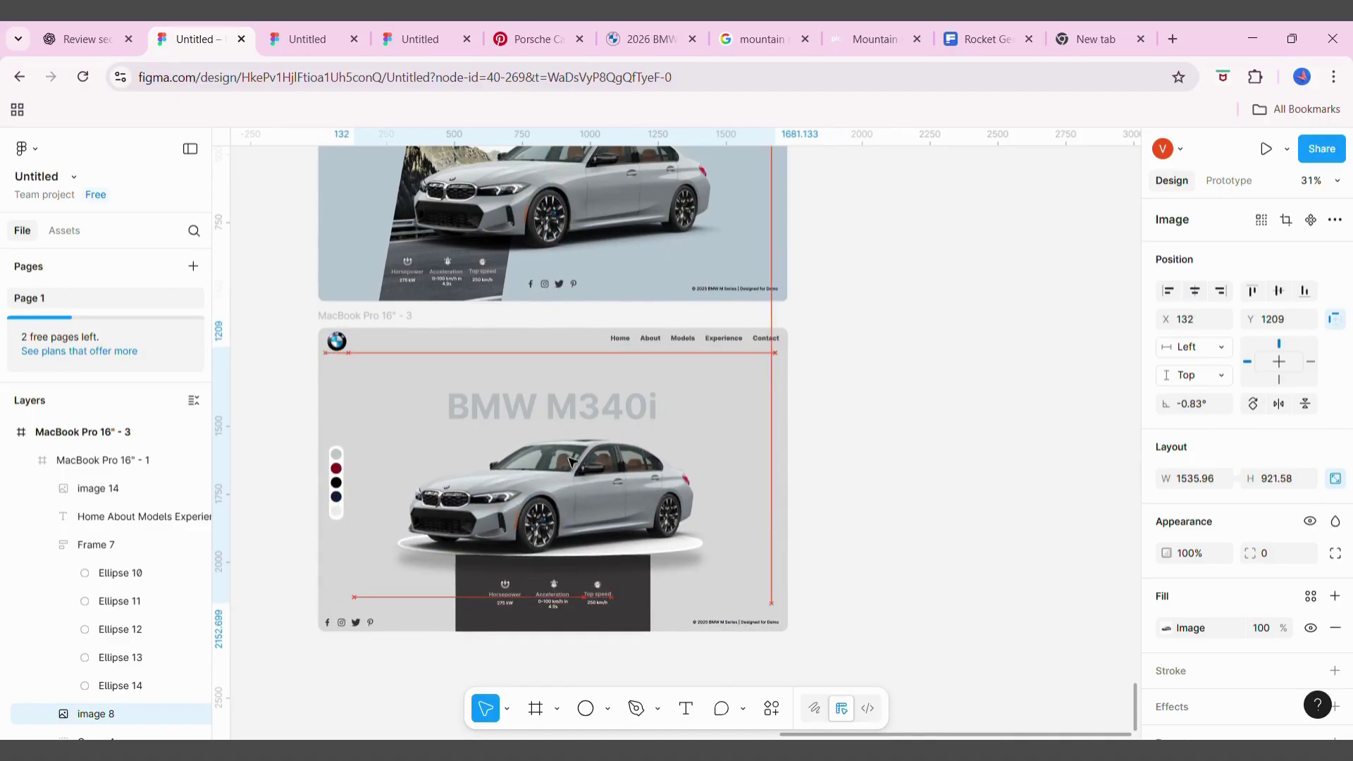
# Move the red car image to sit just left of the gray frame
pyautogui.click(939, 596)
pyautogui.scroll(-5, 941, 597)
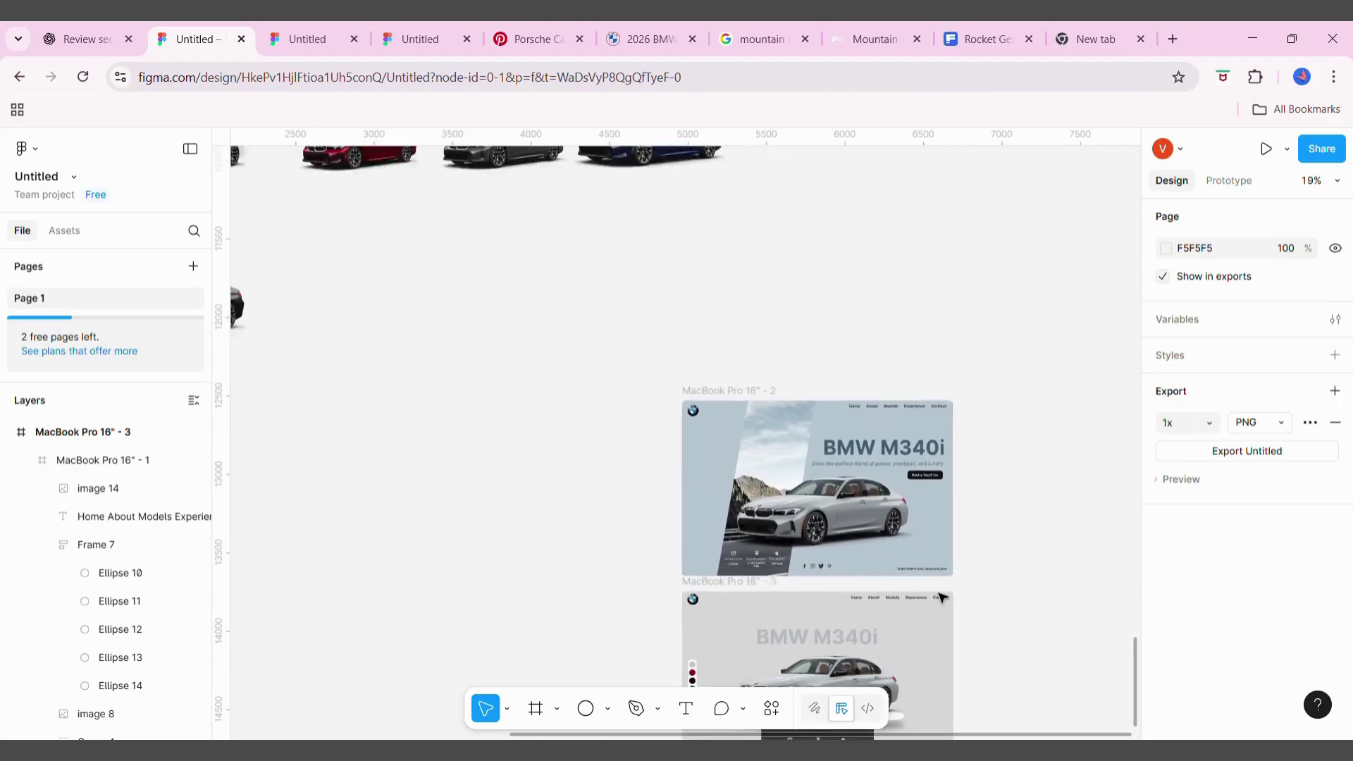
pyautogui.scroll(-2, 940, 597)
pyautogui.moveTo(468, 260); pyautogui.dragTo(681, 699)
# Place the red car image inside the gray frame at 0% opacity
pyautogui.scroll(-4, 623, 562)
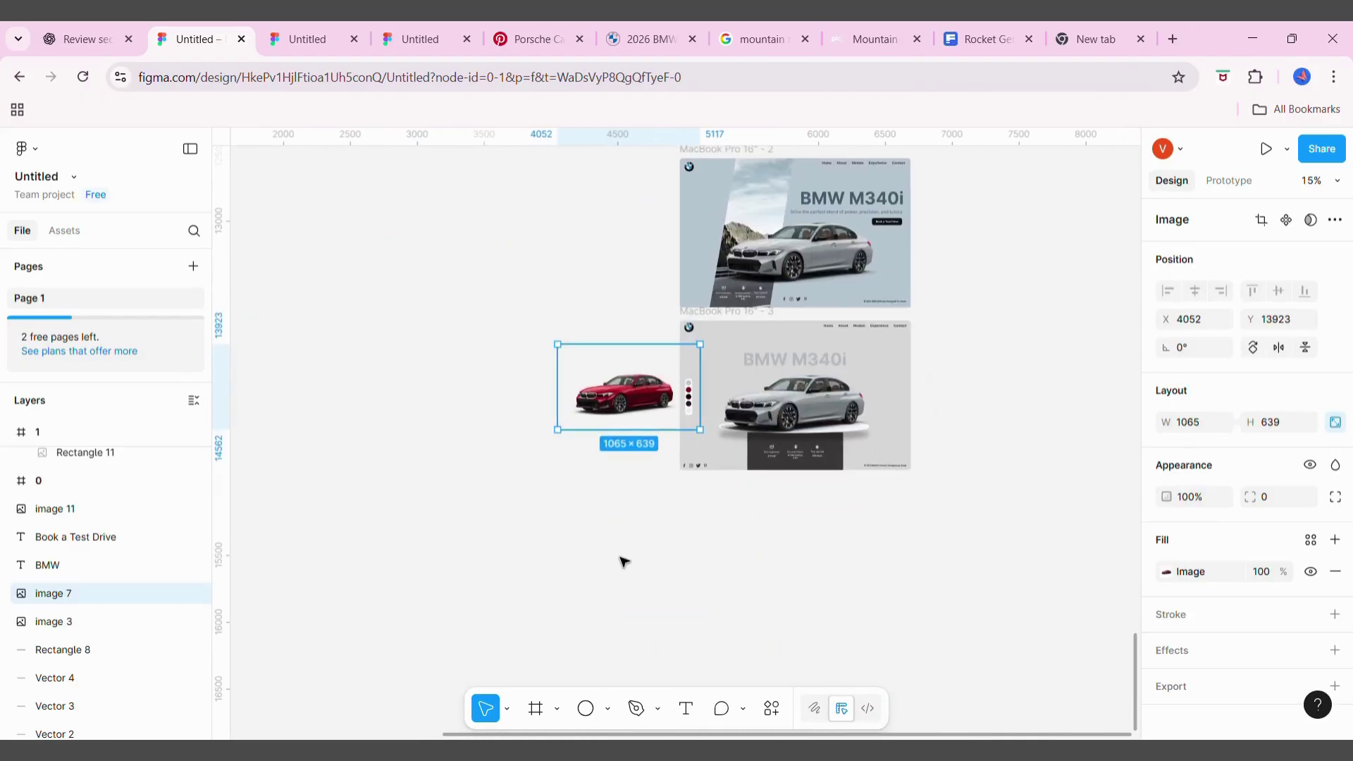
pyautogui.scroll(3, 623, 562)
pyautogui.moveTo(624, 580); pyautogui.dragTo(794, 587)
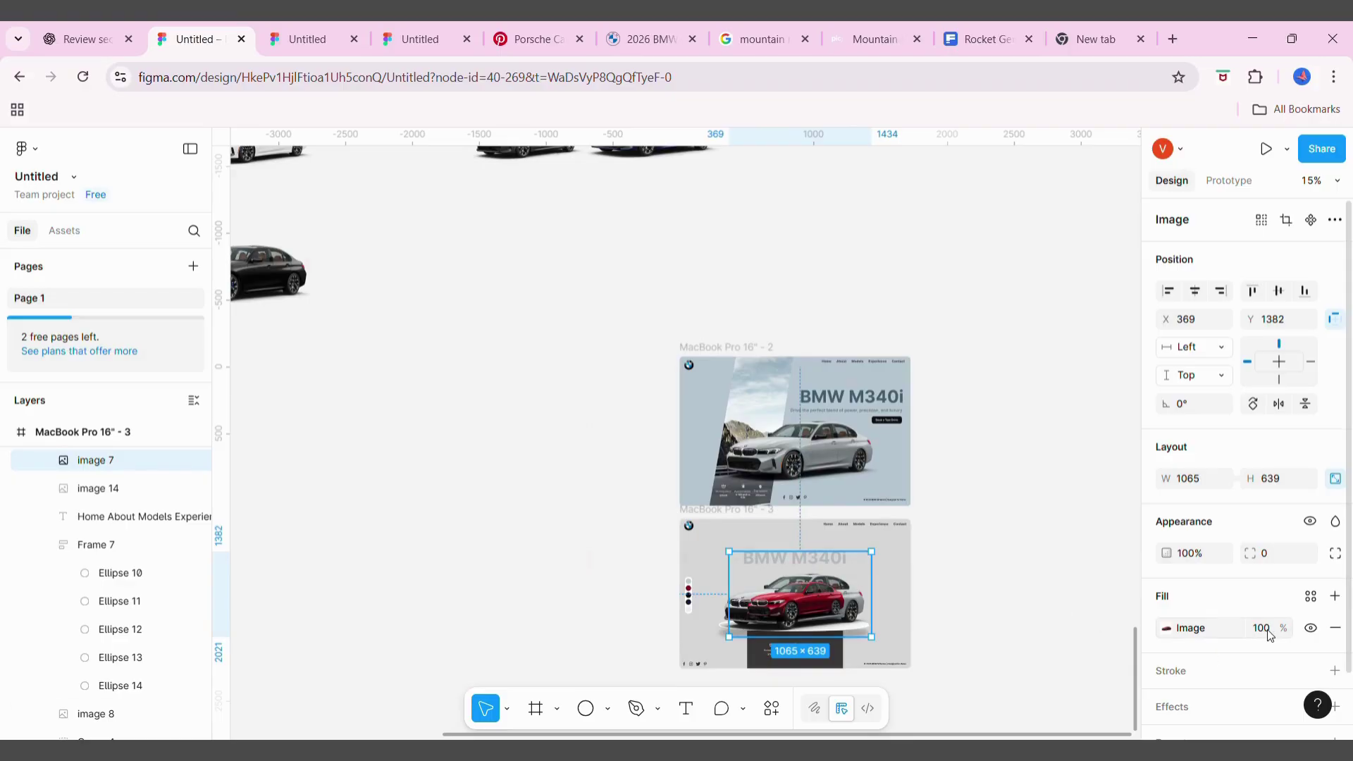
pyautogui.write('0')
pyautogui.click(1076, 580)
# Duplicate the gray frame as MacBook Pro 16" - 4 and hide its silver car
pyautogui.scroll(-2, 1075, 580)
pyautogui.hscroll(2, 1076, 580)
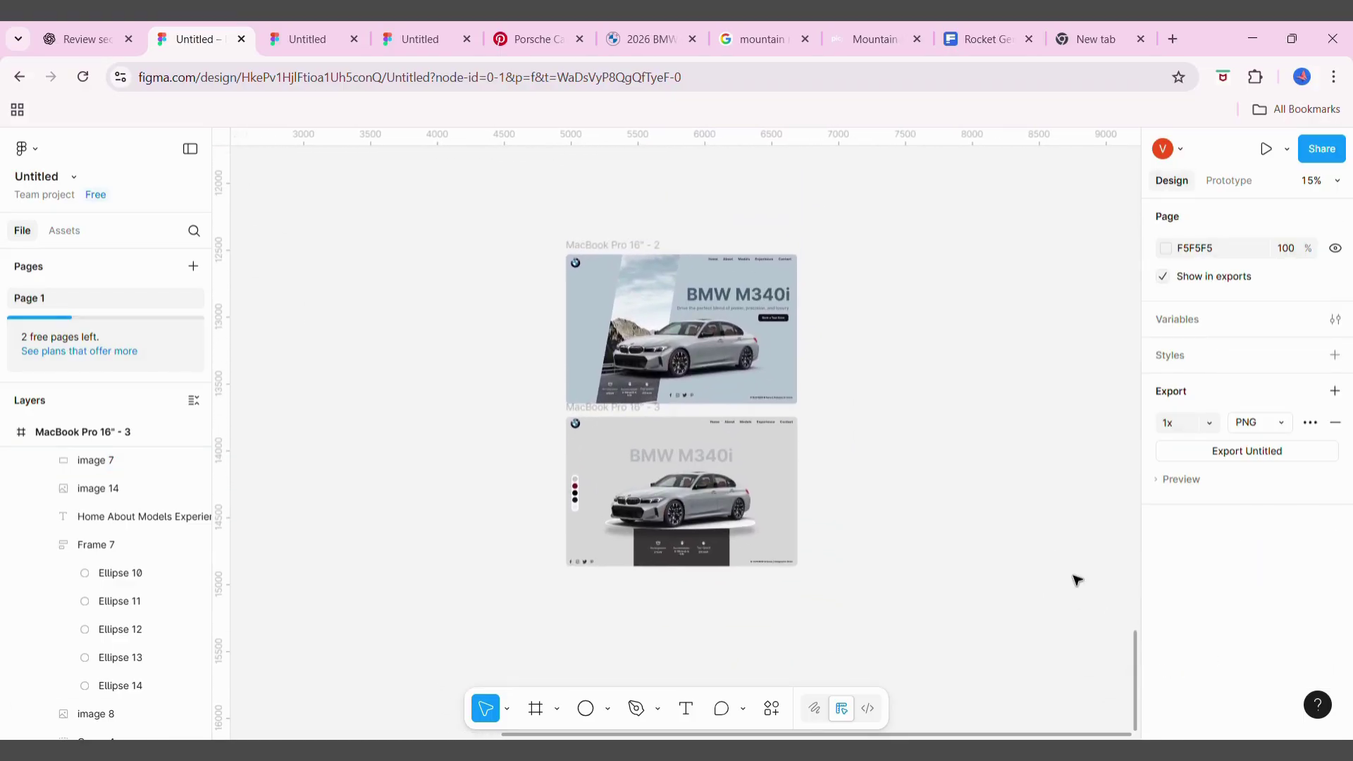
pyautogui.moveTo(606, 411); pyautogui.dragTo(608, 610)
pyautogui.scroll(-4, 606, 599)
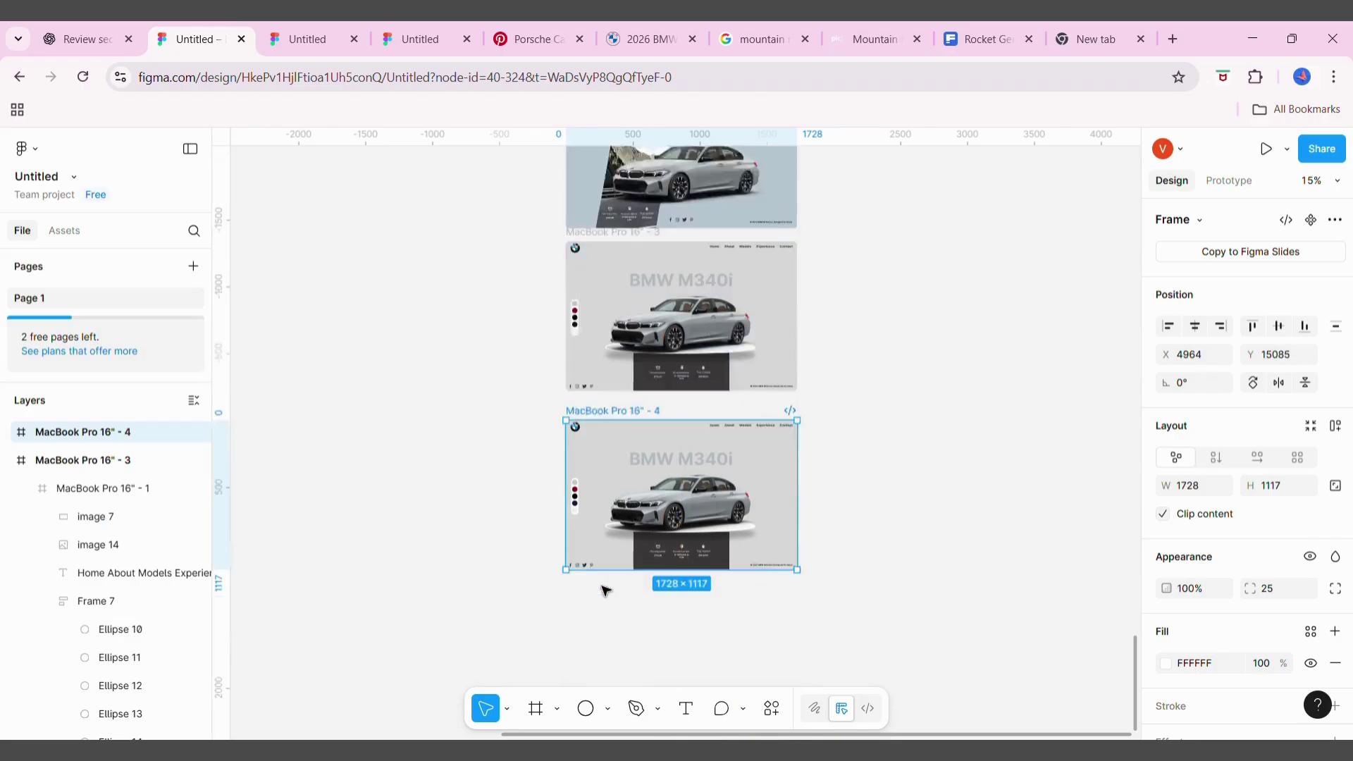
pyautogui.click(690, 471)
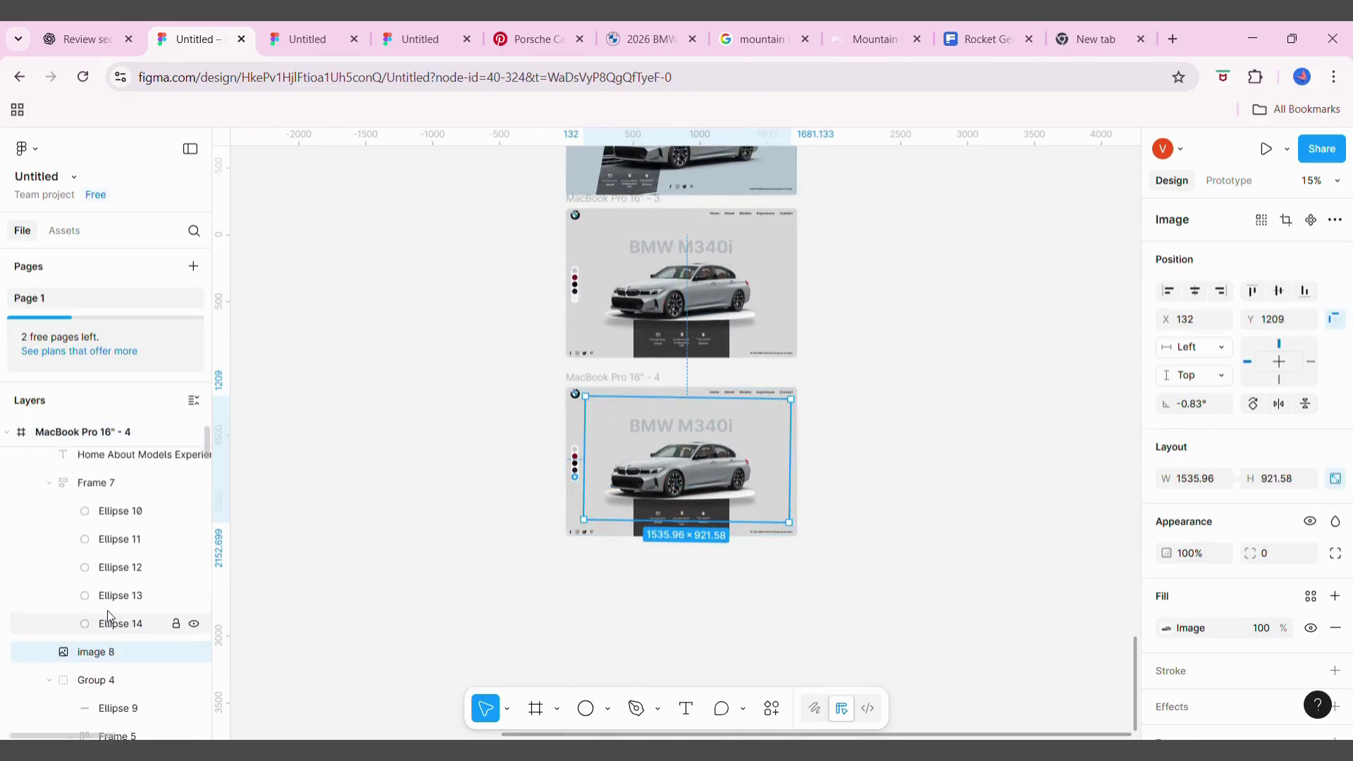
pyautogui.moveTo(797, 536); pyautogui.dragTo(753, 500)
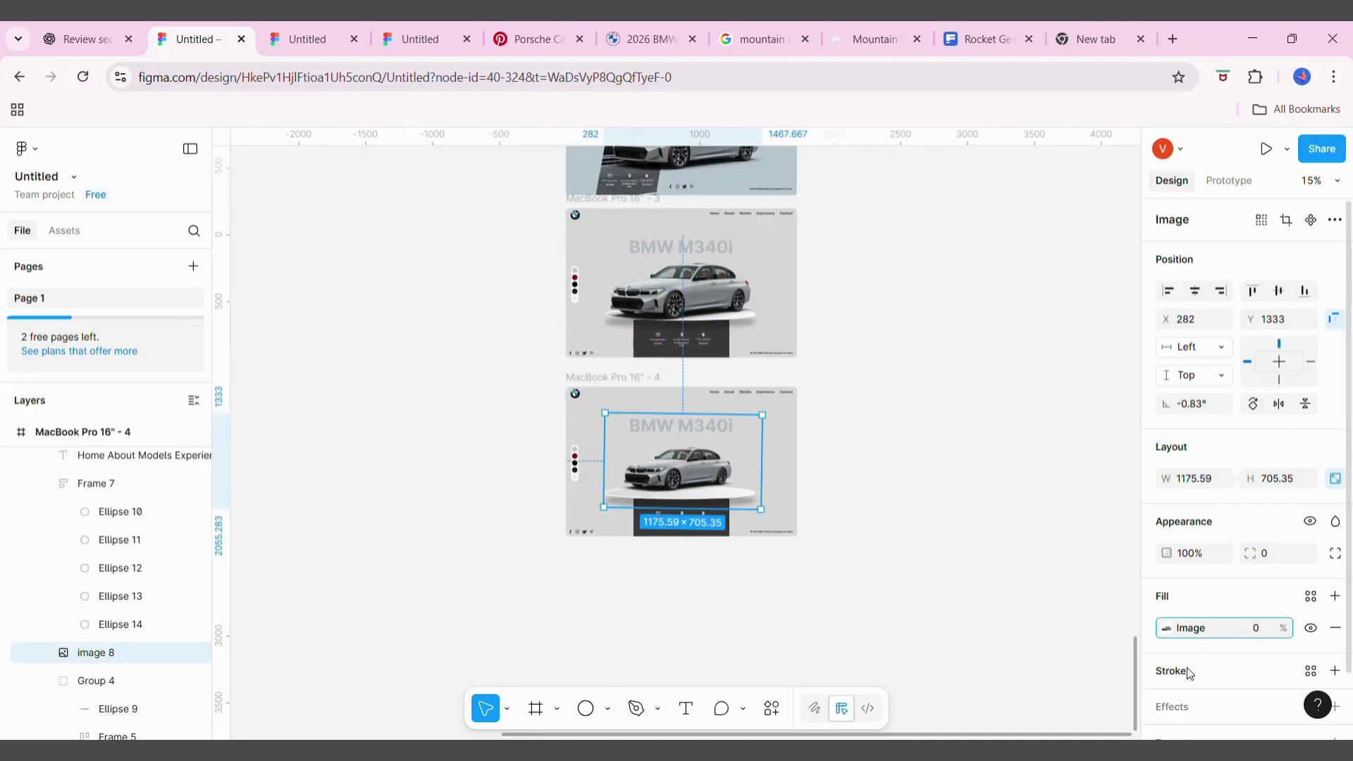
pyautogui.click(986, 535)
# Set the red car's opacity to 100% in the new frame
pyautogui.click(606, 378)
pyautogui.click(97, 459)
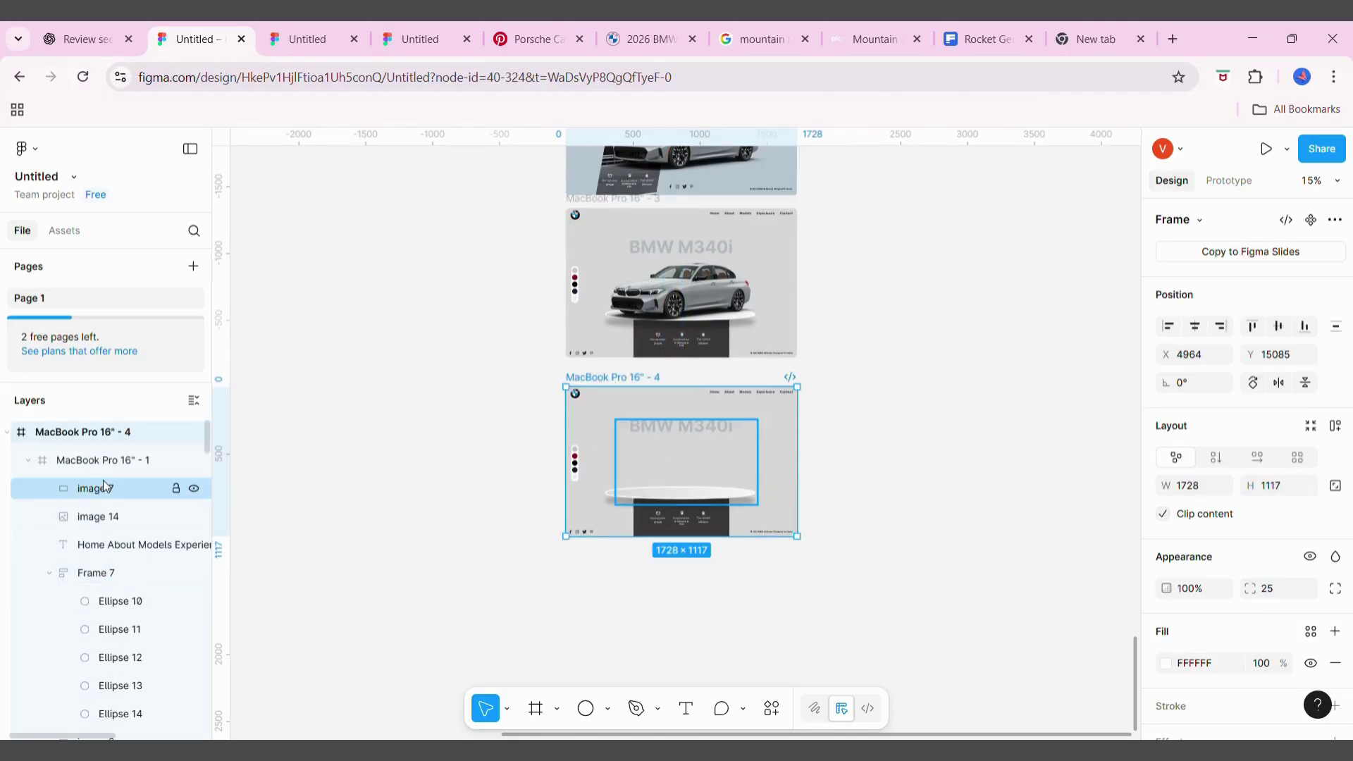
pyautogui.write('100')
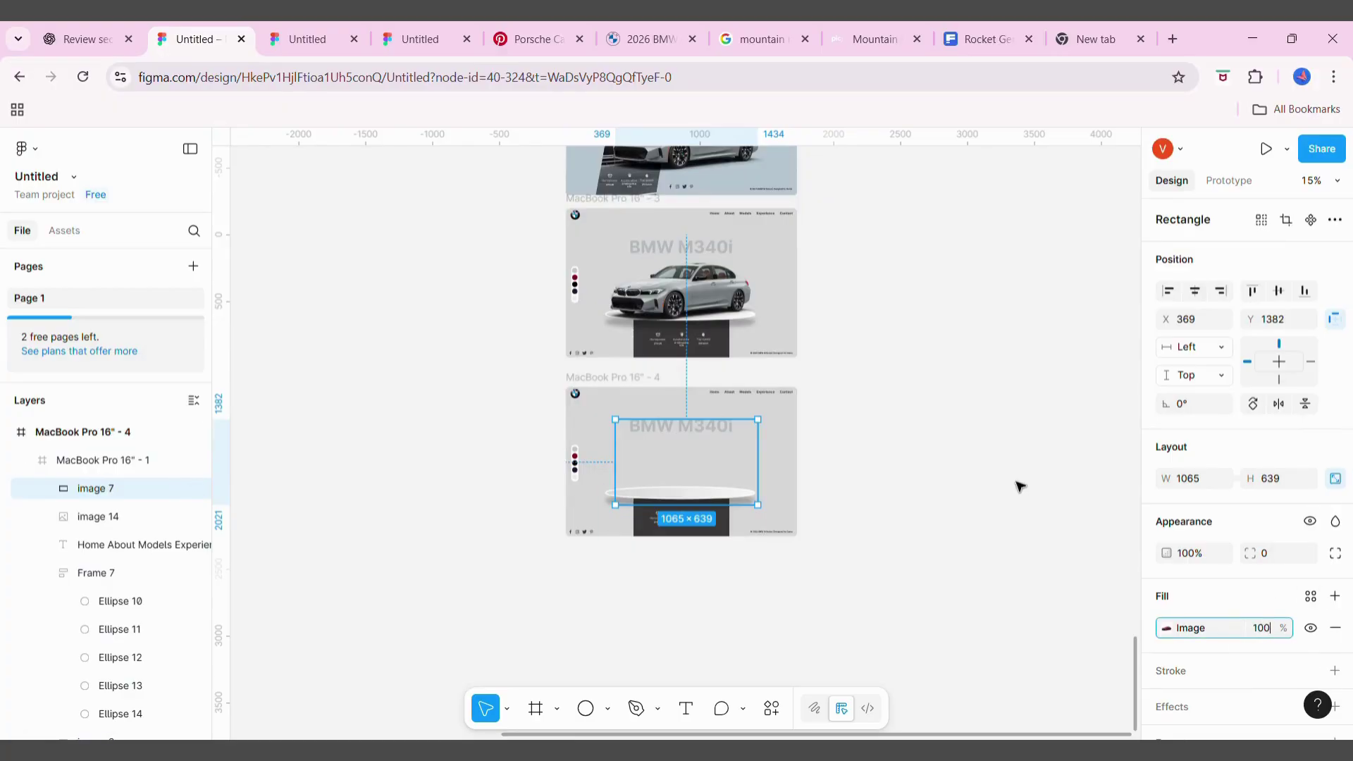
pyautogui.click(1020, 487)
pyautogui.click(105, 460)
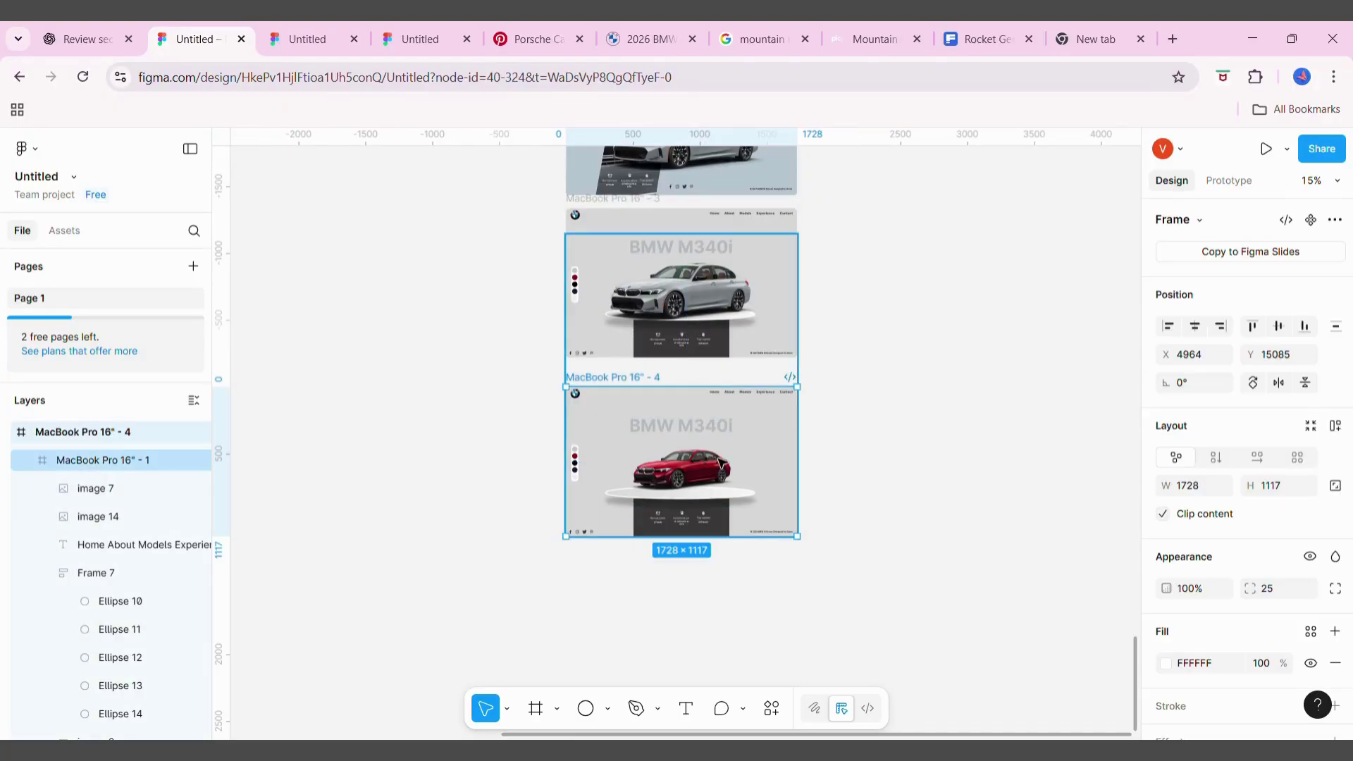
# Enlarge the red car to 1524×914, centre it over the podium and tilt it -1.85°
pyautogui.click(117, 487)
pyautogui.moveTo(614, 419)
pyautogui.mouseDown()
pyautogui.moveTo(571, 392)
pyautogui.moveTo(639, 446)
pyautogui.mouseUp()
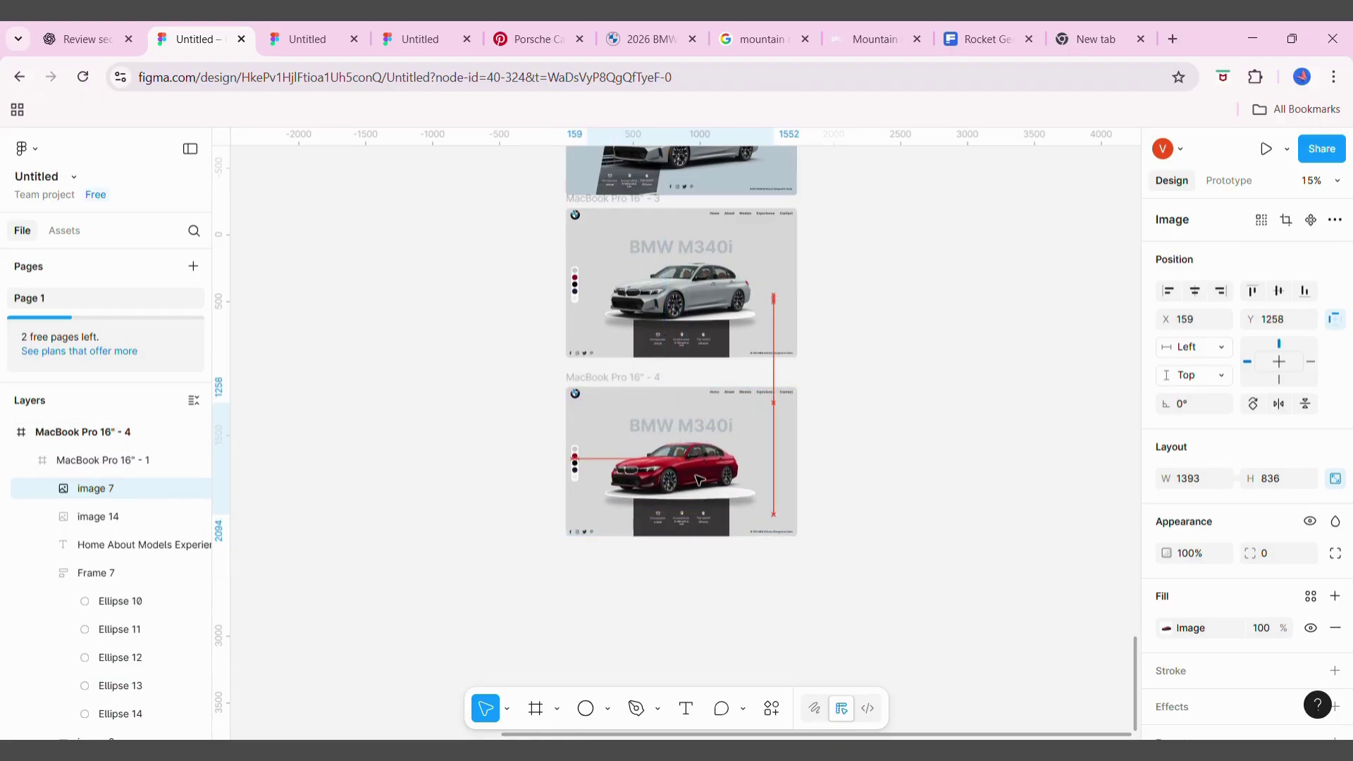
pyautogui.scroll(5, 691, 473)
pyautogui.moveTo(795, 459); pyautogui.dragTo(797, 450)
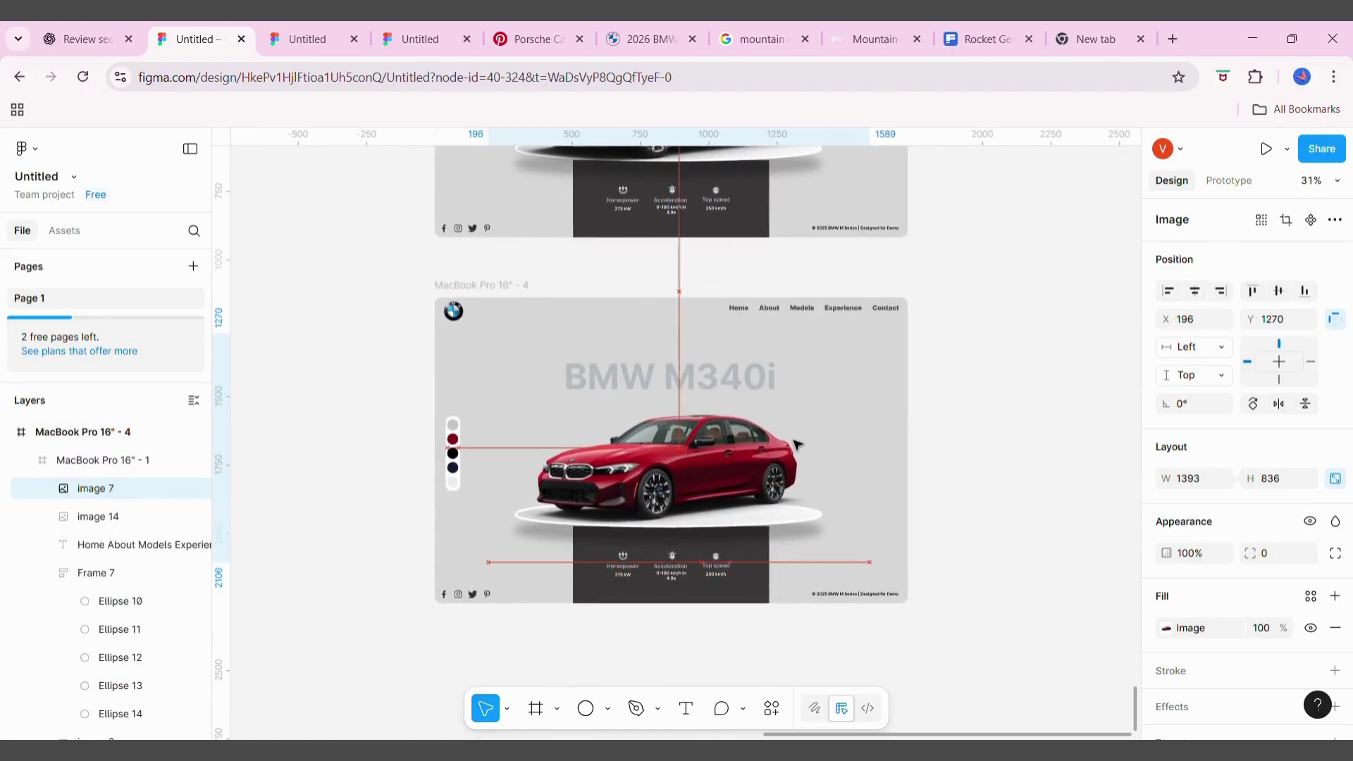
pyautogui.moveTo(882, 350); pyautogui.dragTo(892, 318)
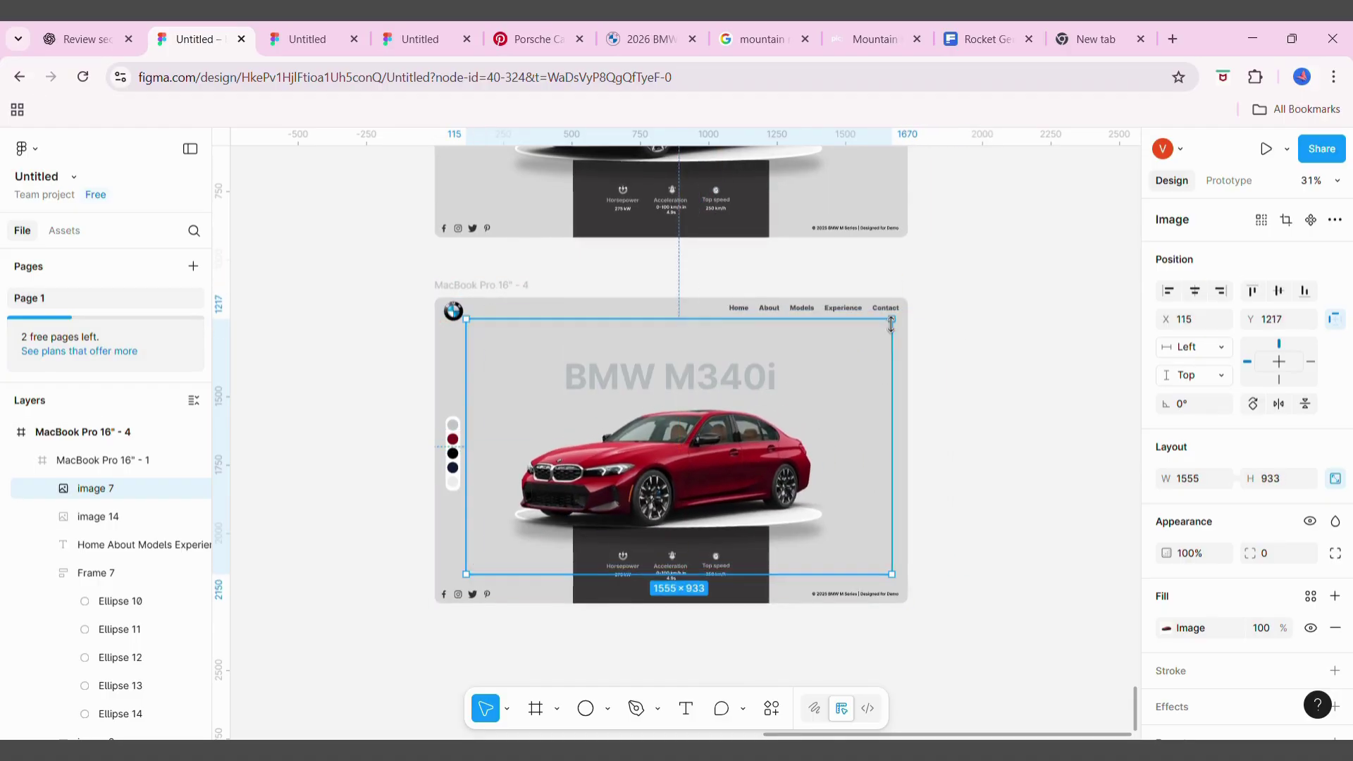
pyautogui.moveTo(909, 337); pyautogui.dragTo(902, 344)
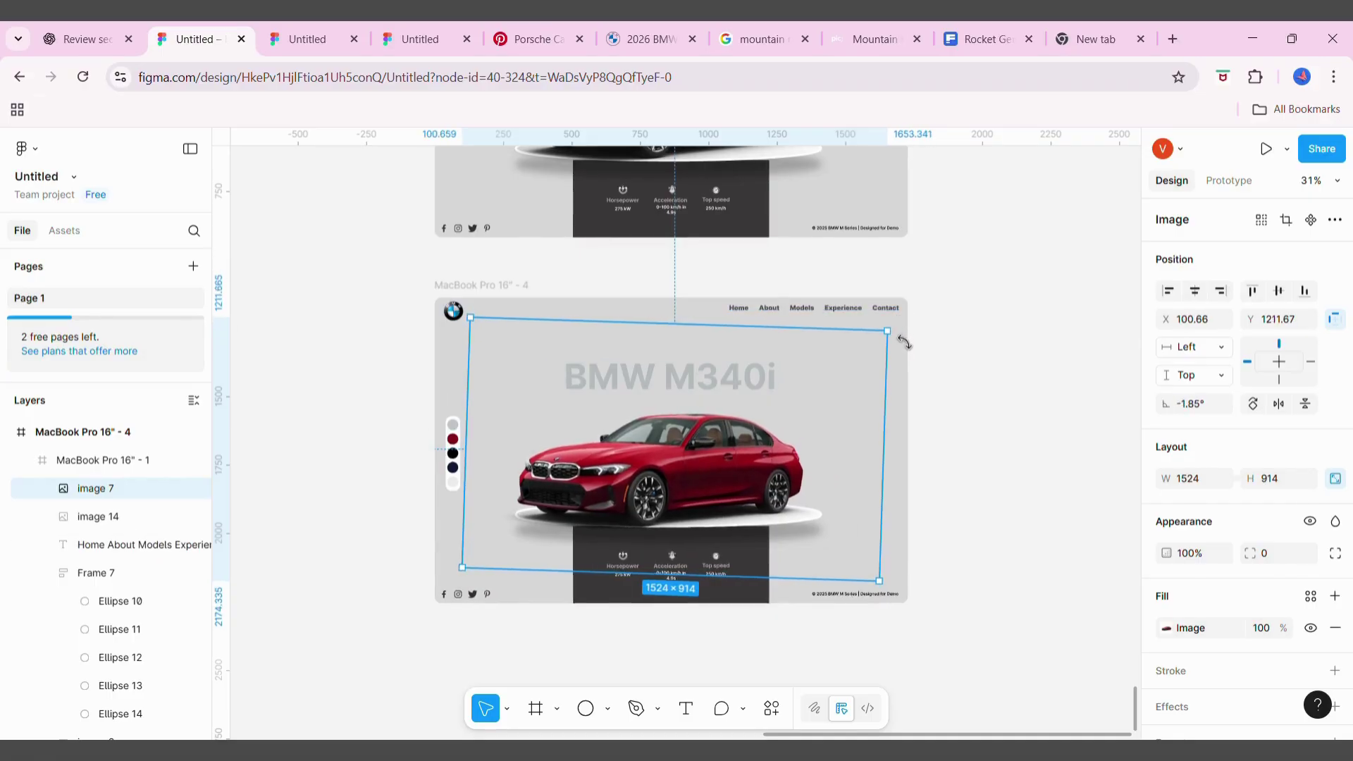
pyautogui.click(976, 468)
pyautogui.click(511, 284)
# Give the fourth frame's inner background a pale pink FFE5E7 fill, starting from the car's sampled red
pyautogui.scroll(-1, 1198, 549)
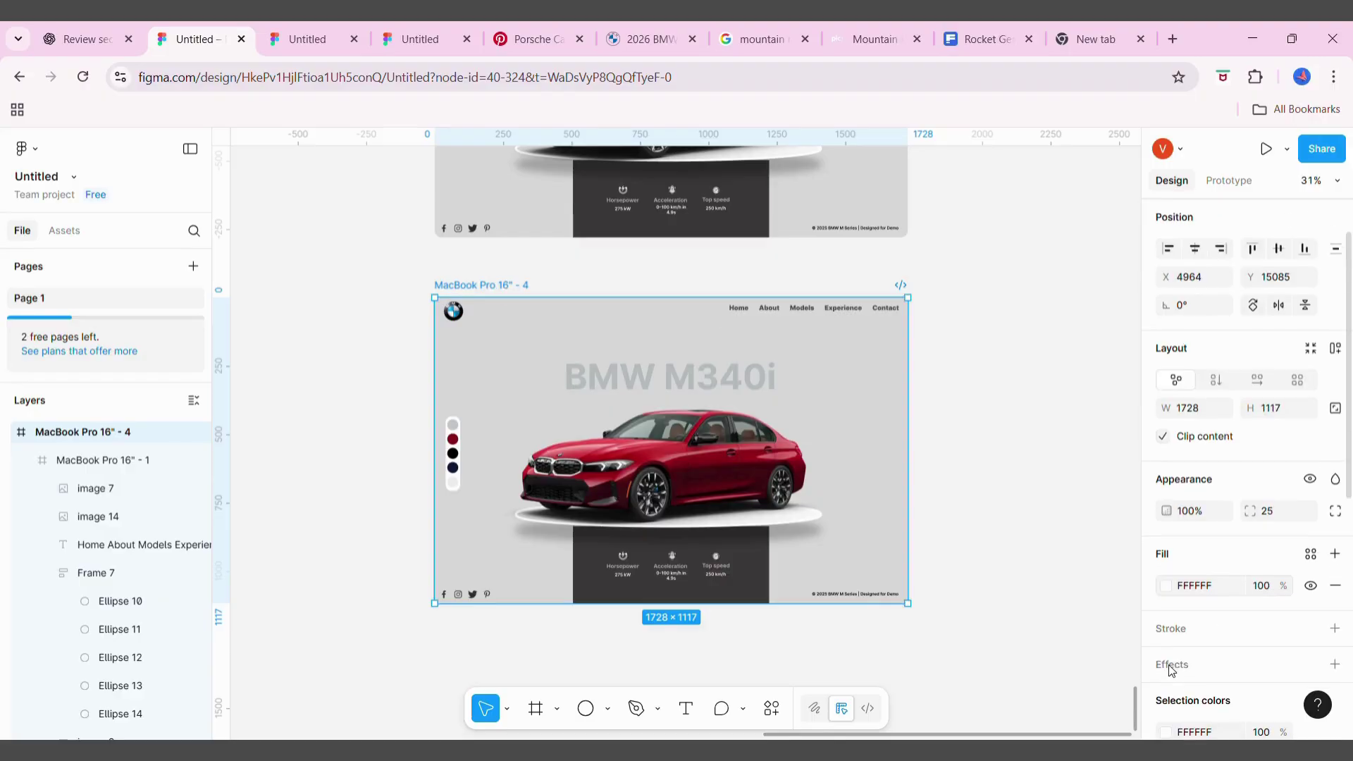
pyautogui.scroll(-1, 1169, 576)
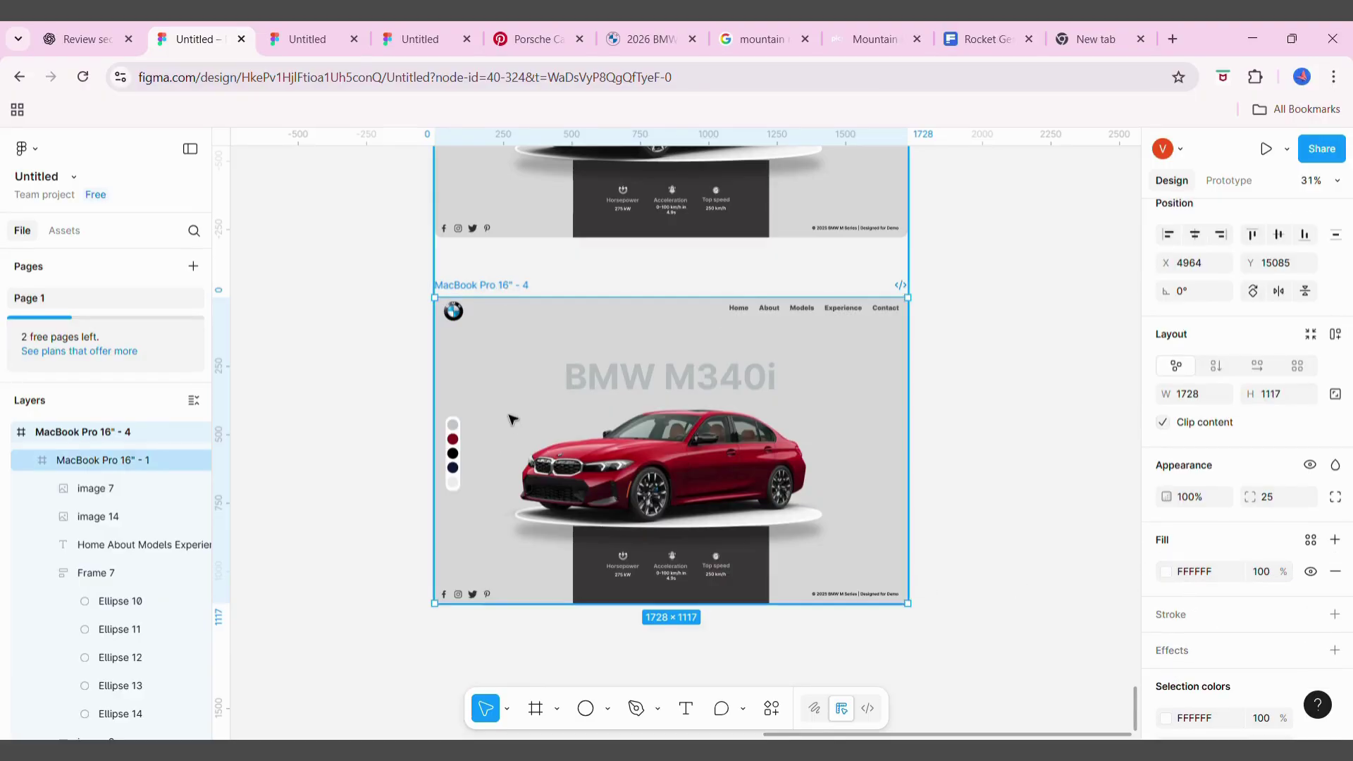
pyautogui.click(513, 420)
pyautogui.click(1165, 628)
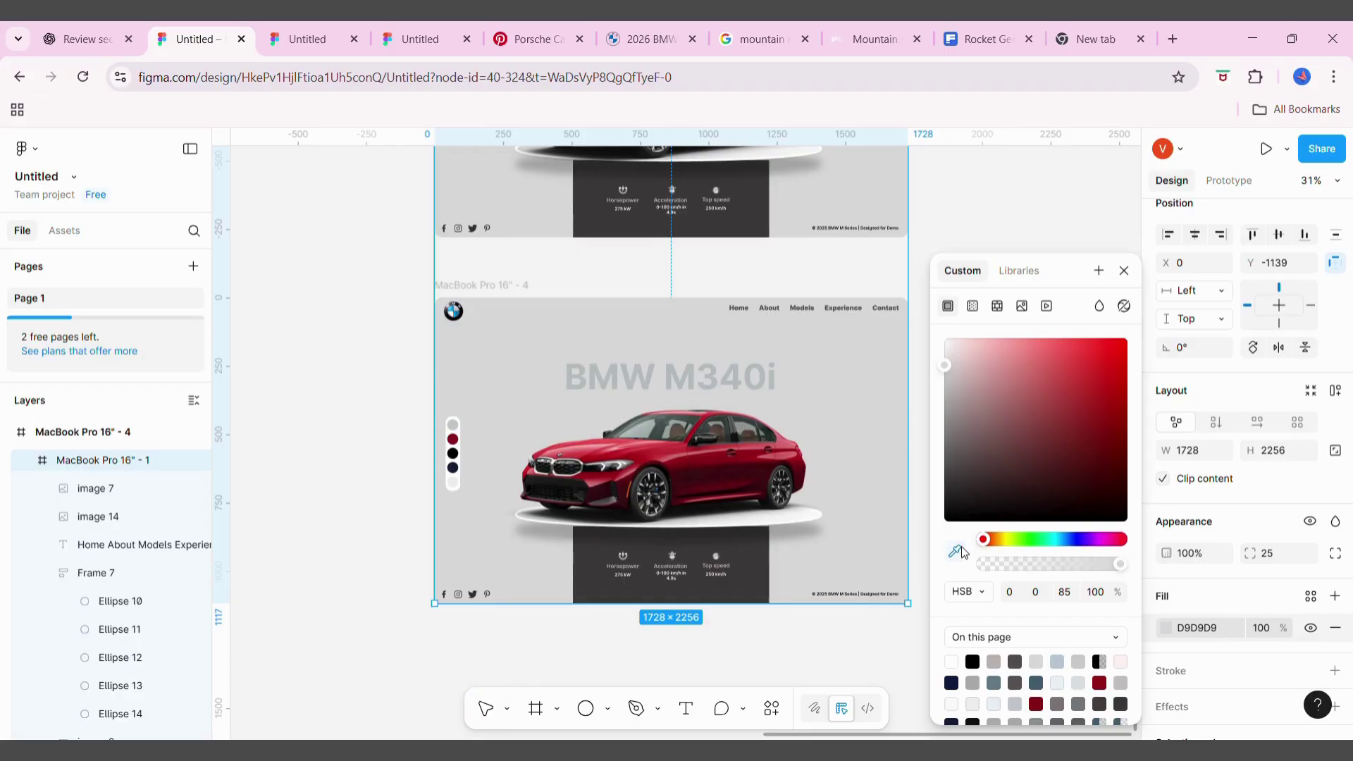
pyautogui.click(954, 552)
pyautogui.click(728, 461)
pyautogui.moveTo(1026, 382)
pyautogui.mouseDown()
pyautogui.moveTo(988, 407)
pyautogui.moveTo(963, 344)
pyautogui.mouseUp()
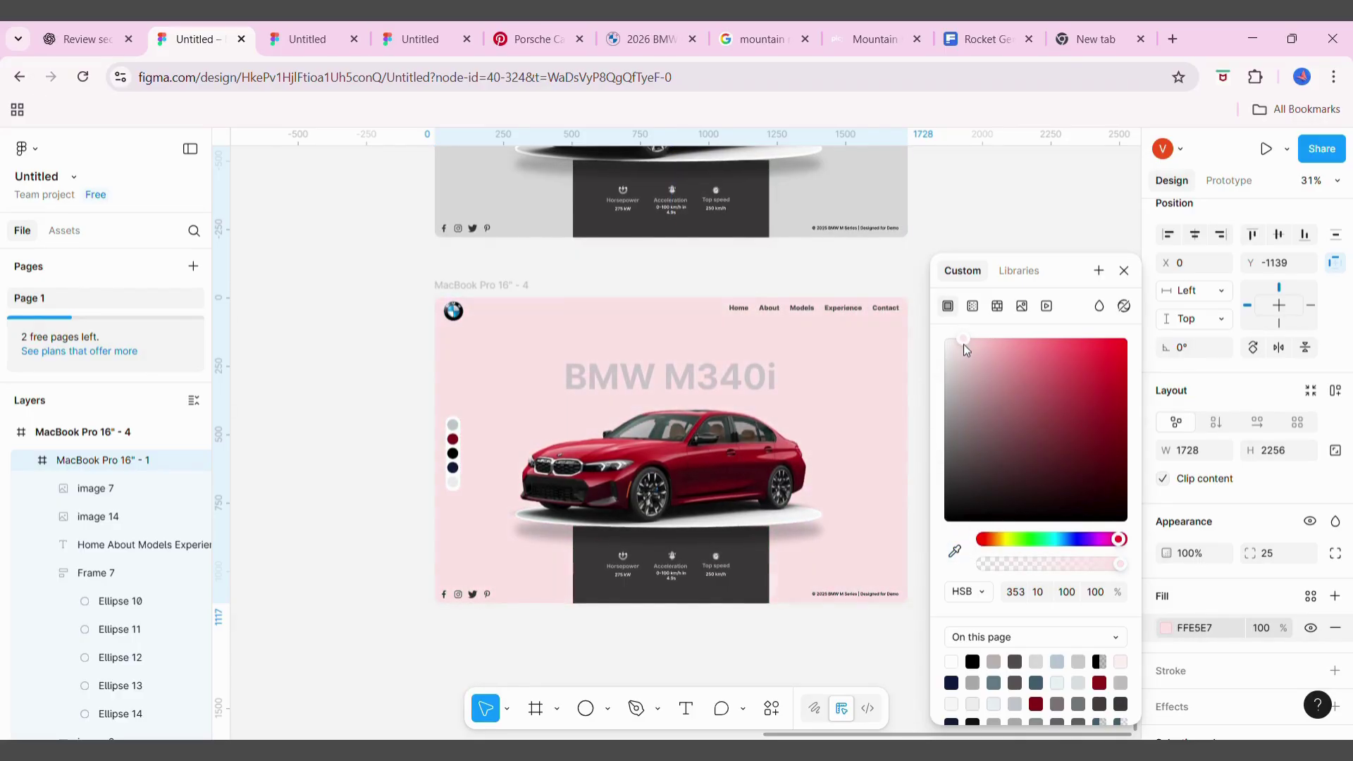
pyautogui.click(1124, 270)
pyautogui.click(1003, 303)
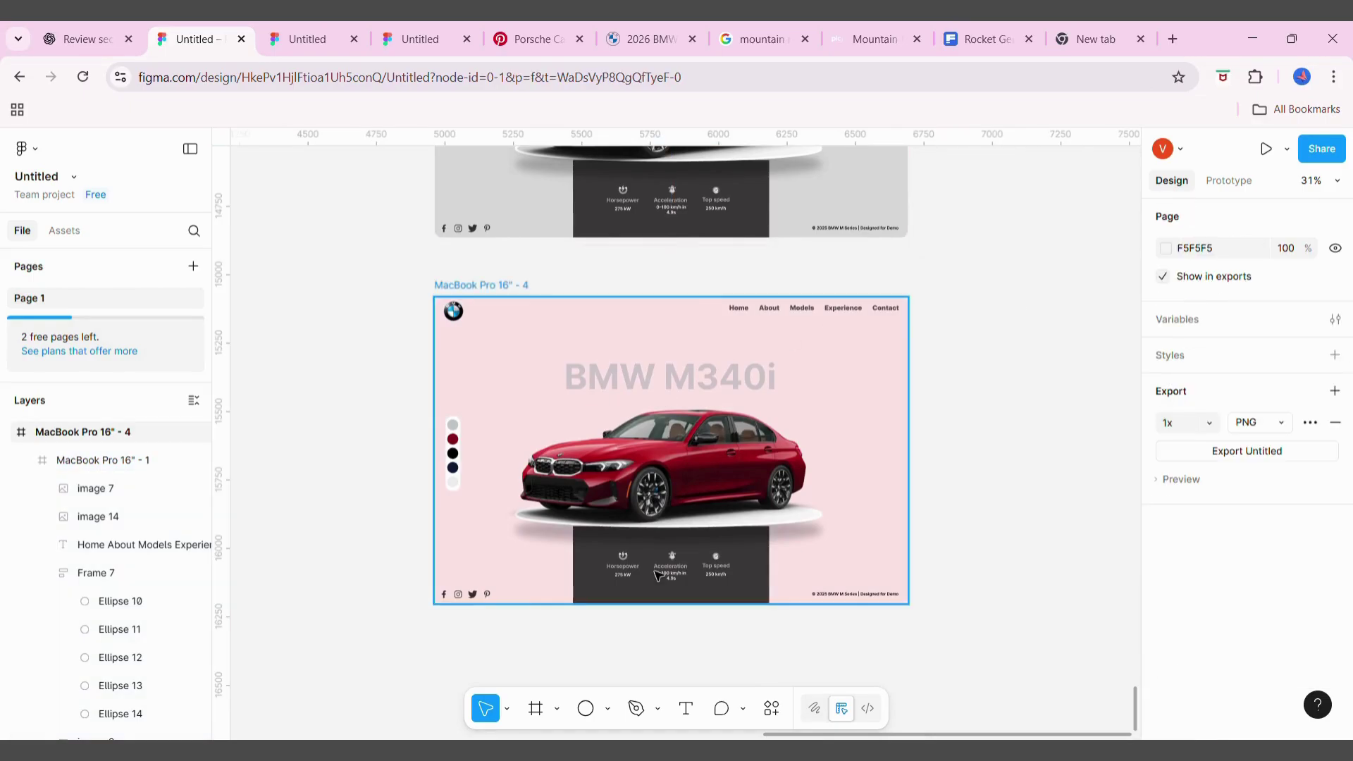
# Zoom out and move the black car image beside the pink frame
pyautogui.scroll(-1, 656, 574)
pyautogui.scroll(1, 655, 574)
pyautogui.scroll(5, 656, 574)
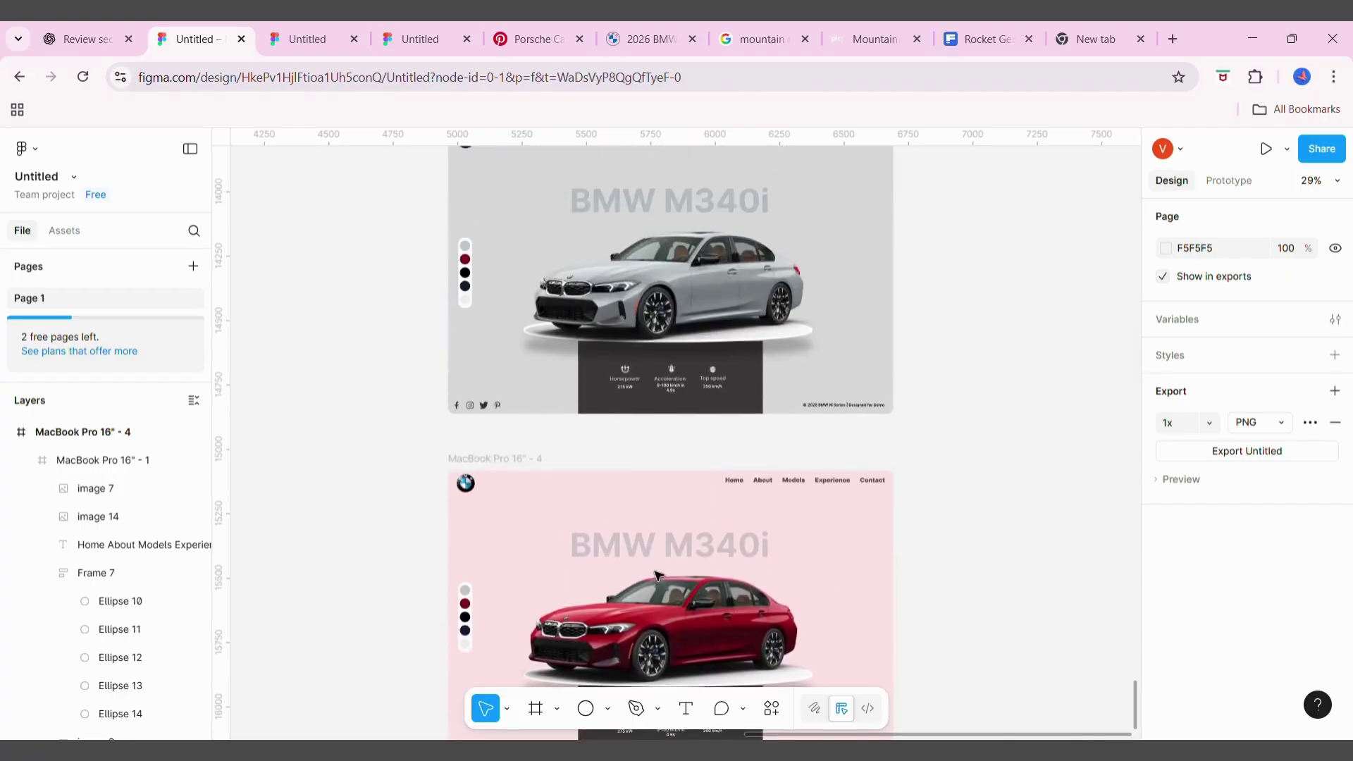
pyautogui.scroll(-5, 656, 575)
pyautogui.hscroll(-3, 655, 574)
pyautogui.scroll(-2, 655, 574)
pyautogui.scroll(5, 656, 575)
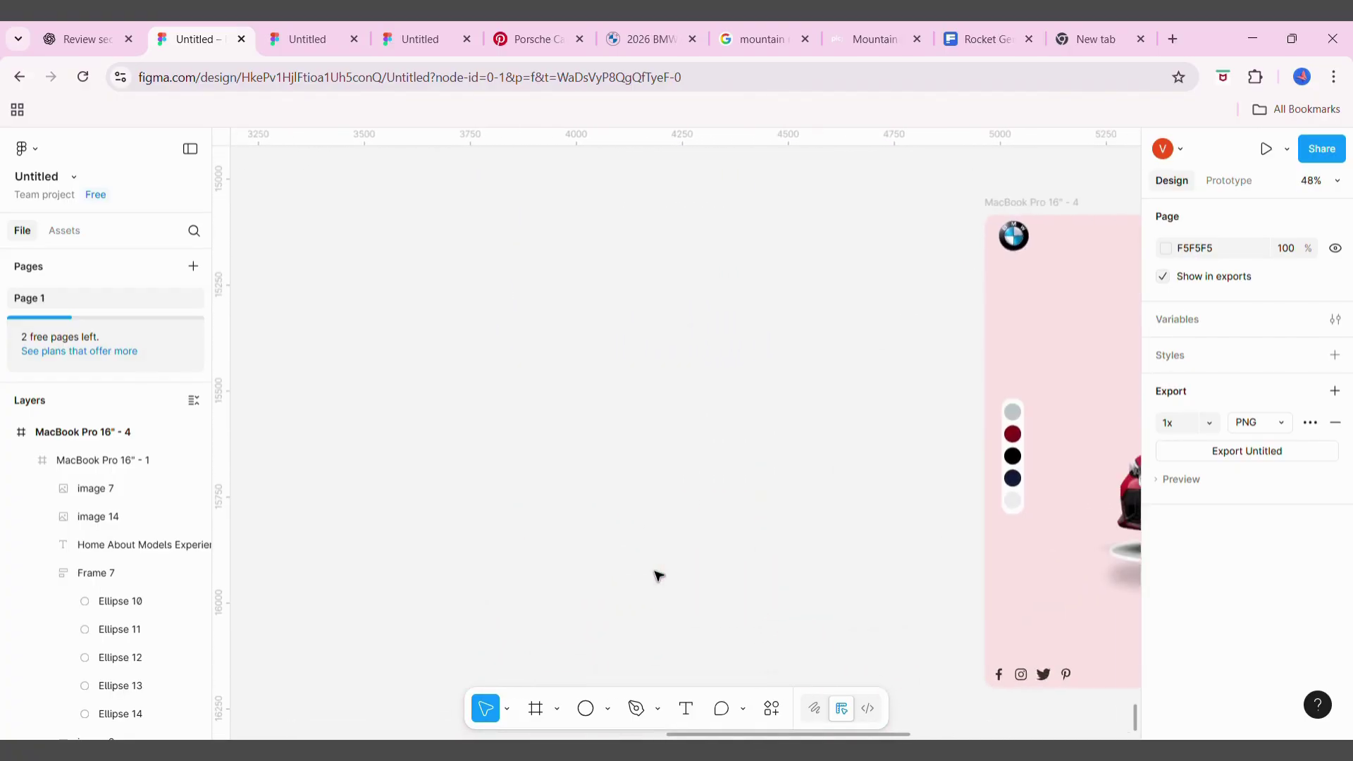
pyautogui.scroll(5, 657, 576)
pyautogui.scroll(-3, 658, 576)
pyautogui.scroll(-2, 658, 576)
pyautogui.scroll(-2, 657, 576)
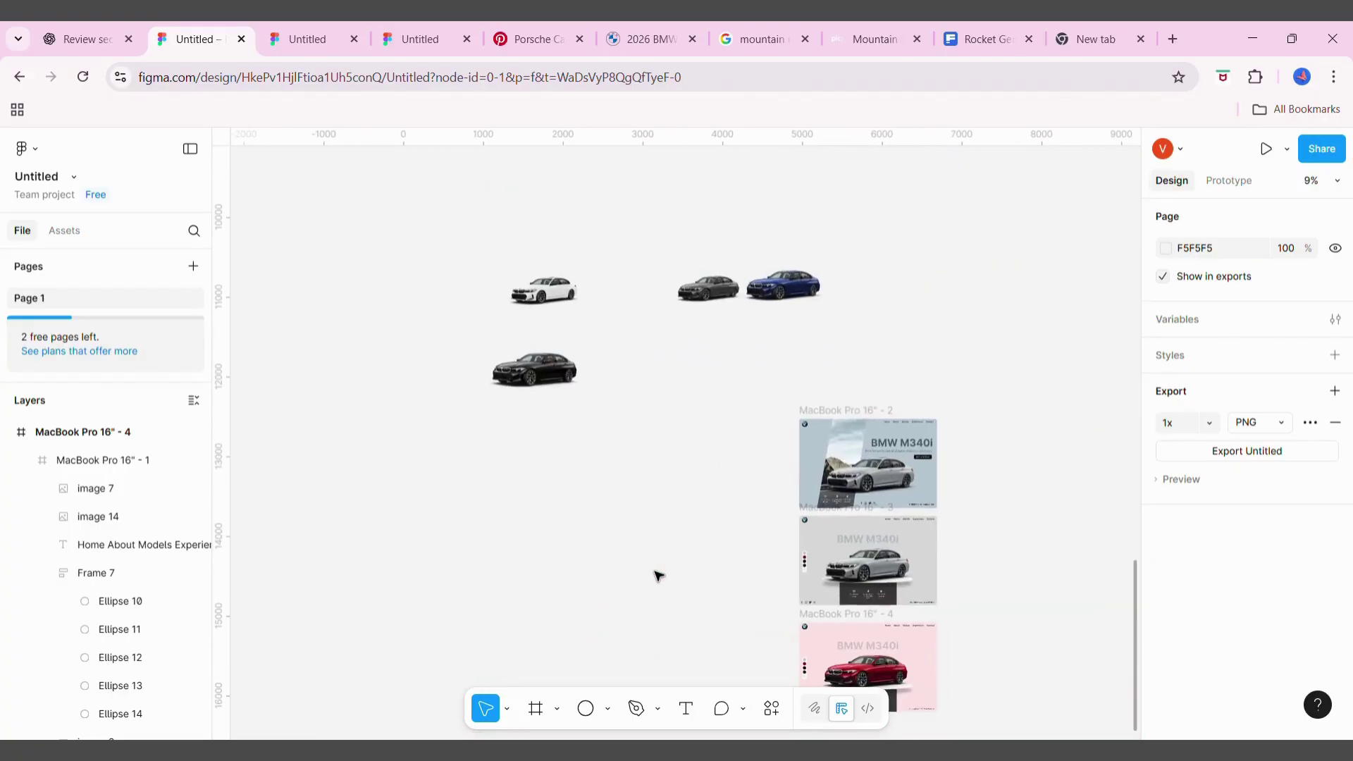
pyautogui.moveTo(544, 381); pyautogui.dragTo(1033, 567)
# Shrink the black car and place it over the podium inside the pink frame
pyautogui.scroll(5, 1039, 564)
pyautogui.hscroll(-3, 993, 695)
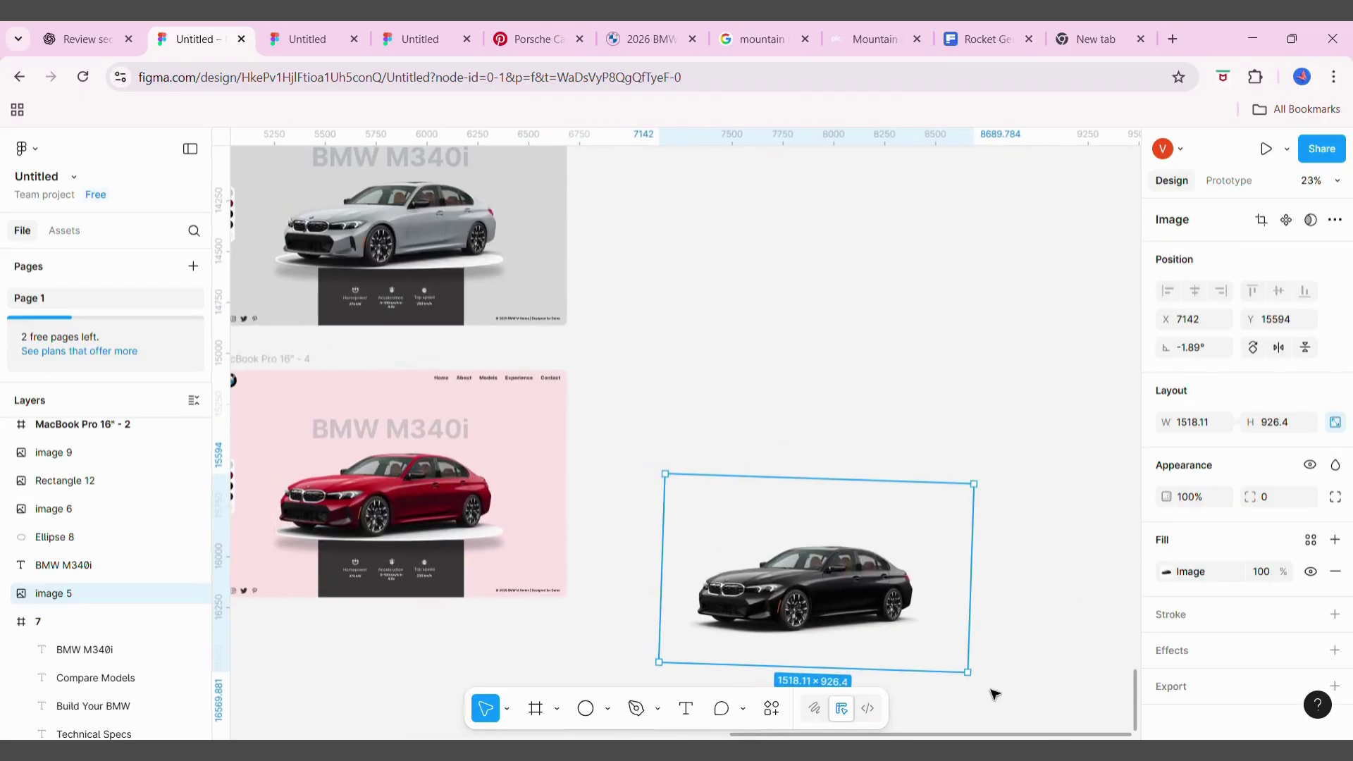
pyautogui.moveTo(981, 689); pyautogui.dragTo(810, 568)
pyautogui.moveTo(747, 535); pyautogui.dragTo(365, 486)
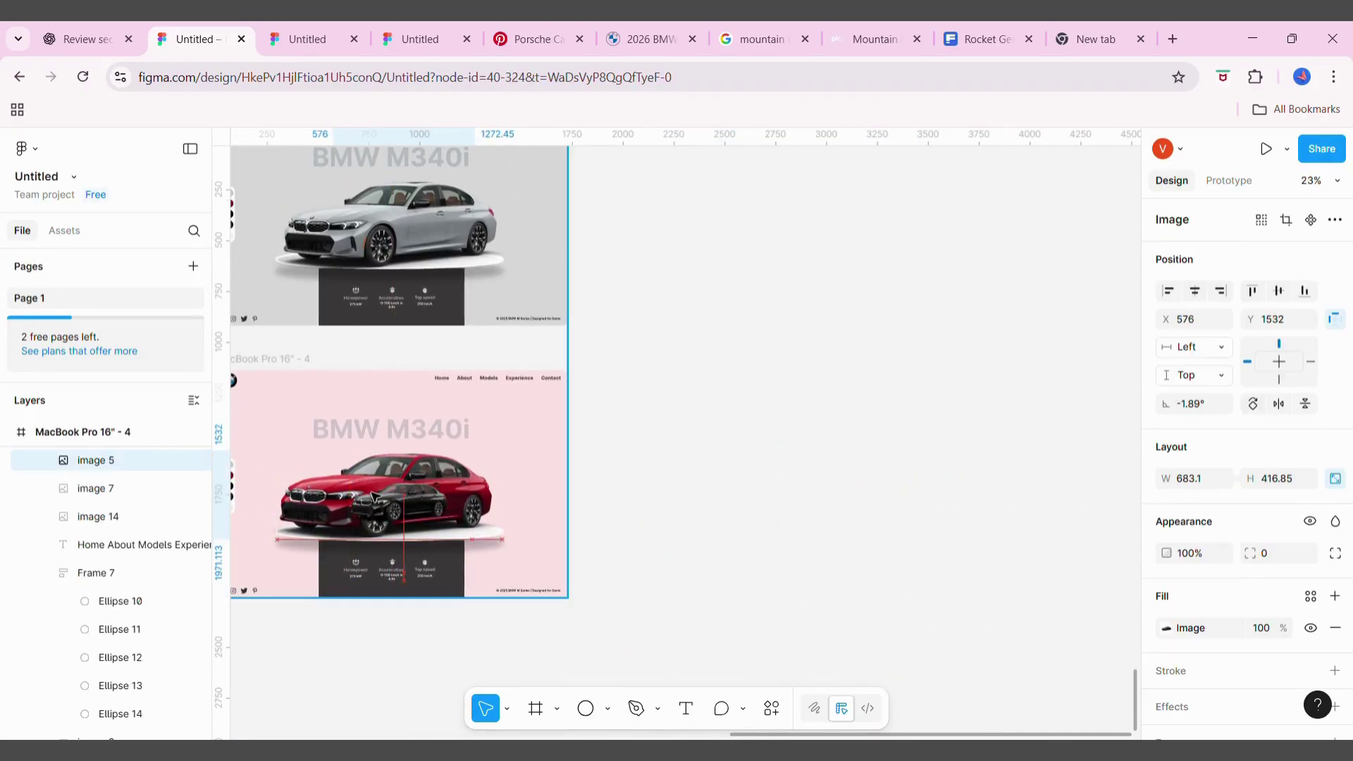
pyautogui.hscroll(-3, 366, 486)
pyautogui.moveTo(593, 527)
pyautogui.mouseDown()
pyautogui.moveTo(620, 544)
pyautogui.moveTo(557, 511)
pyautogui.mouseUp()
pyautogui.click(864, 535)
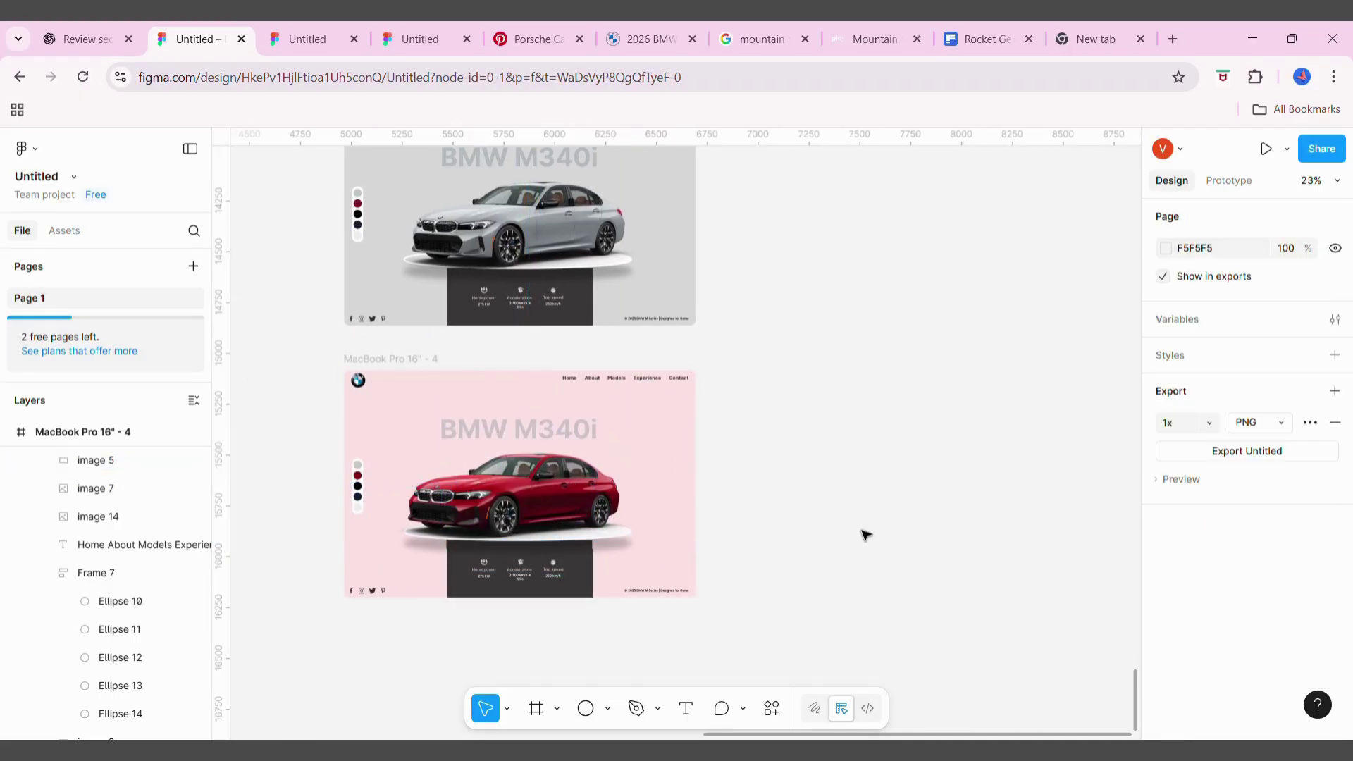
# Duplicate the pink frame below as MacBook Pro 16" - 5 and set its red car to 0% opacity
pyautogui.moveTo(393, 359); pyautogui.dragTo(399, 606)
pyautogui.scroll(-3, 398, 606)
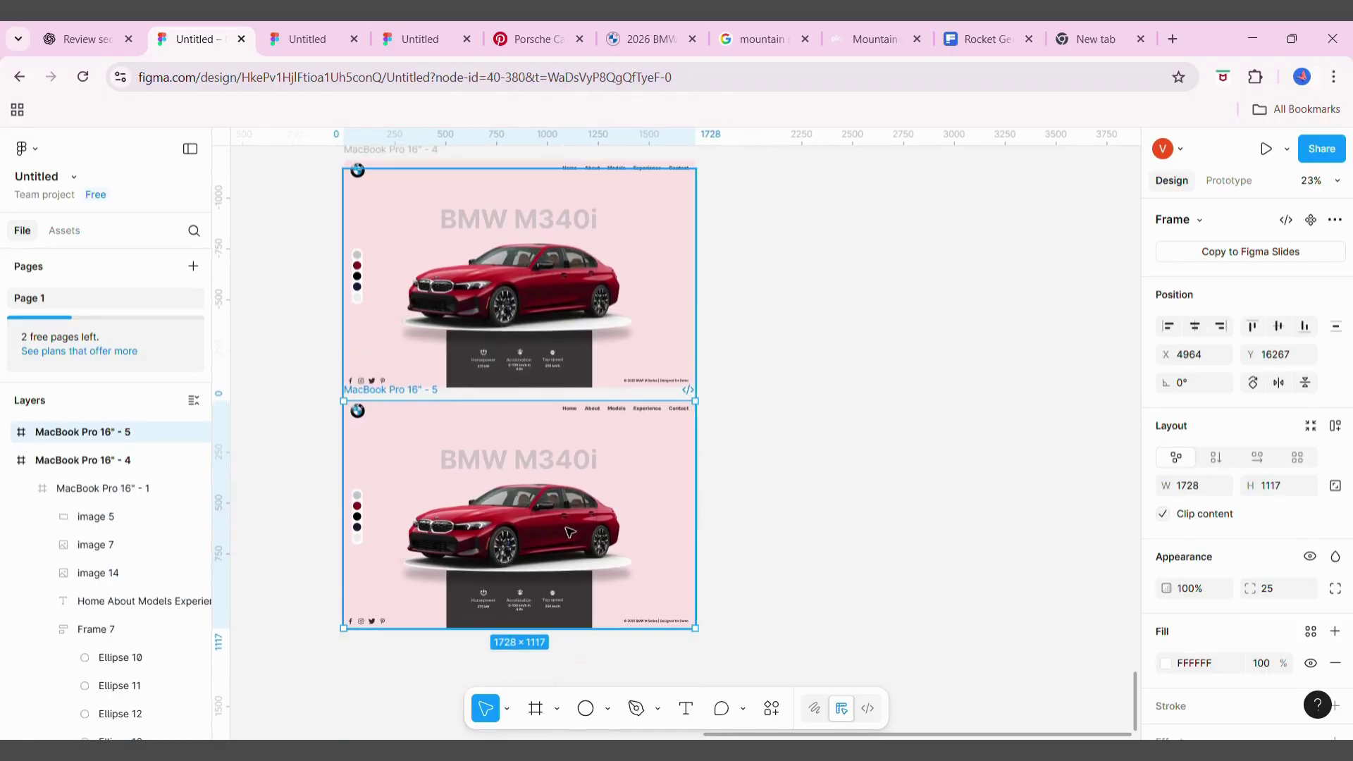
pyautogui.click(557, 530)
pyautogui.moveTo(695, 624); pyautogui.dragTo(634, 578)
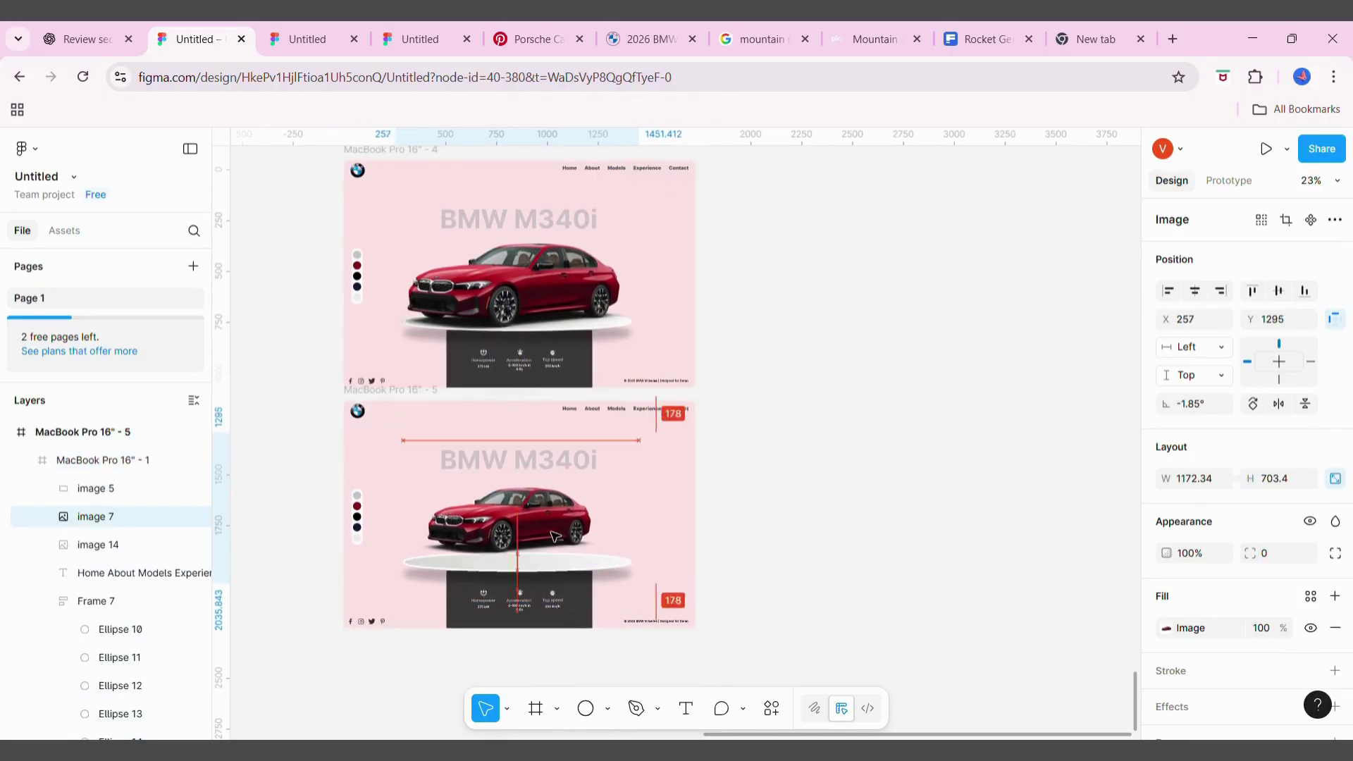
pyautogui.moveTo(493, 493); pyautogui.dragTo(525, 520)
pyautogui.click(1266, 626)
pyautogui.write('0')
pyautogui.click(902, 607)
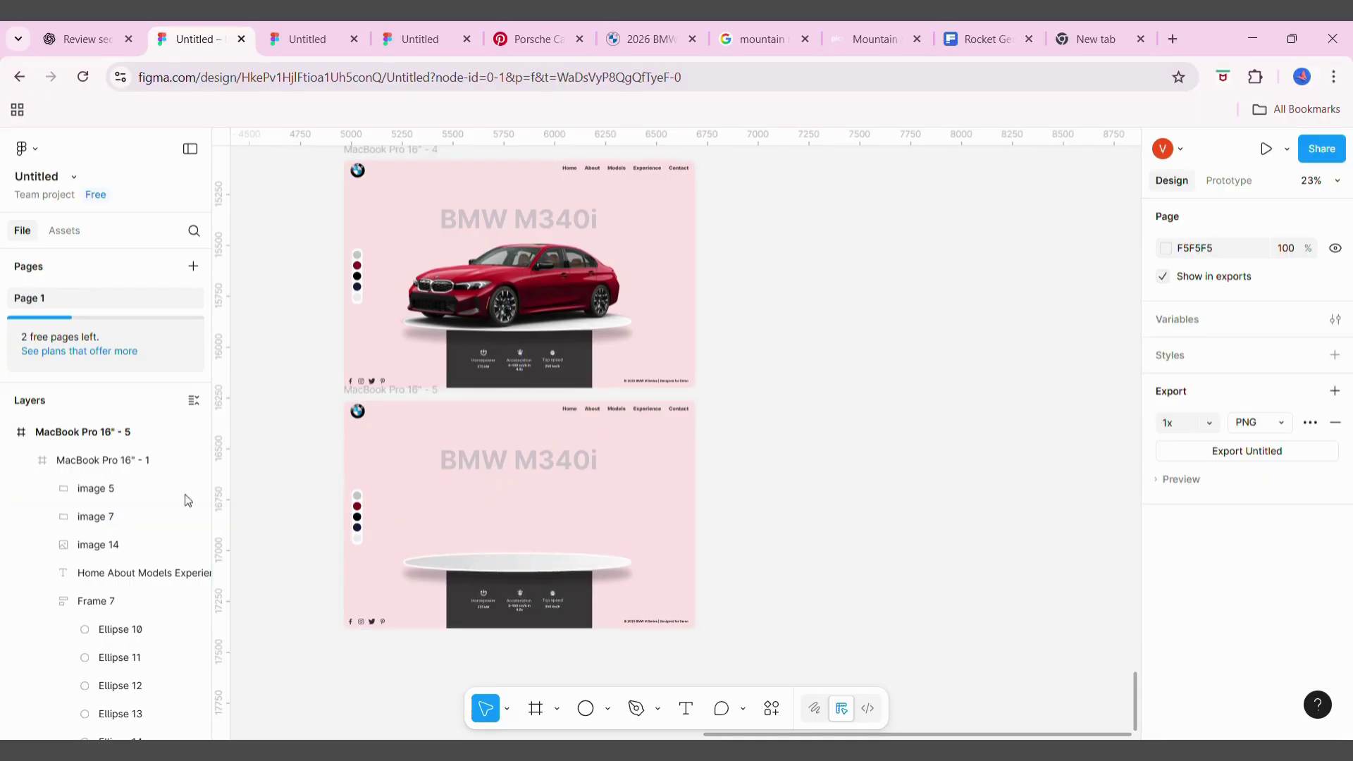
# Make the black car image visible in the new frame
pyautogui.click(135, 494)
pyautogui.click(88, 518)
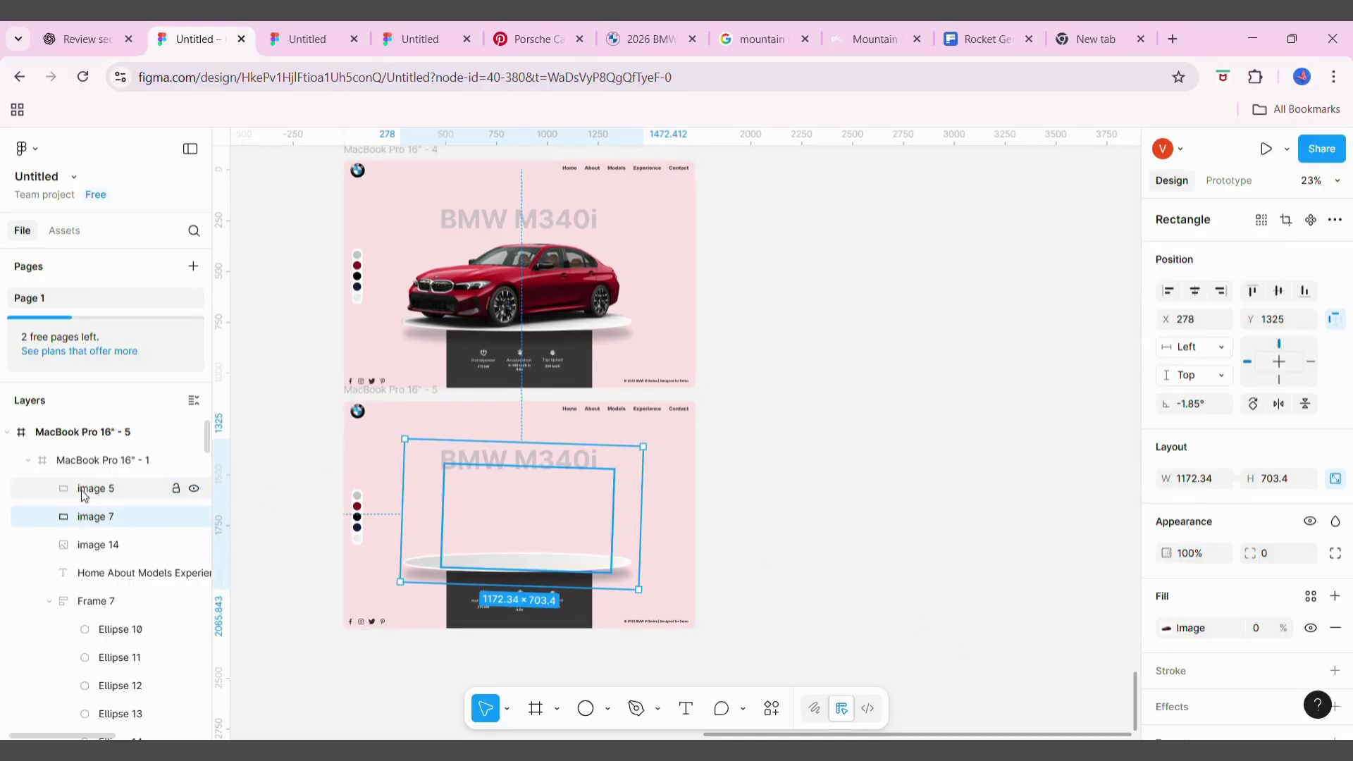
pyautogui.click(82, 491)
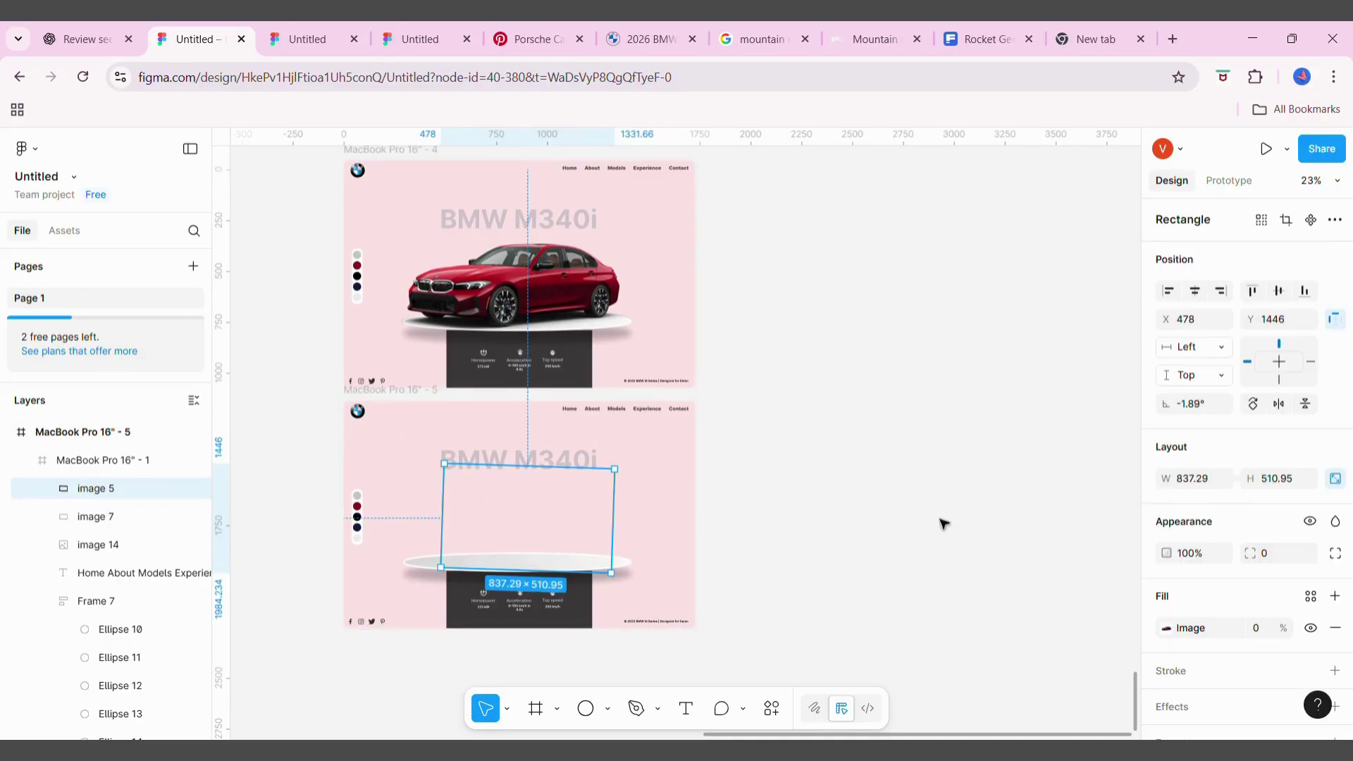
pyautogui.click(874, 536)
pyautogui.click(99, 459)
# Enlarge the black car to 1485×906, move it onto the podium and tilt it slightly
pyautogui.click(112, 486)
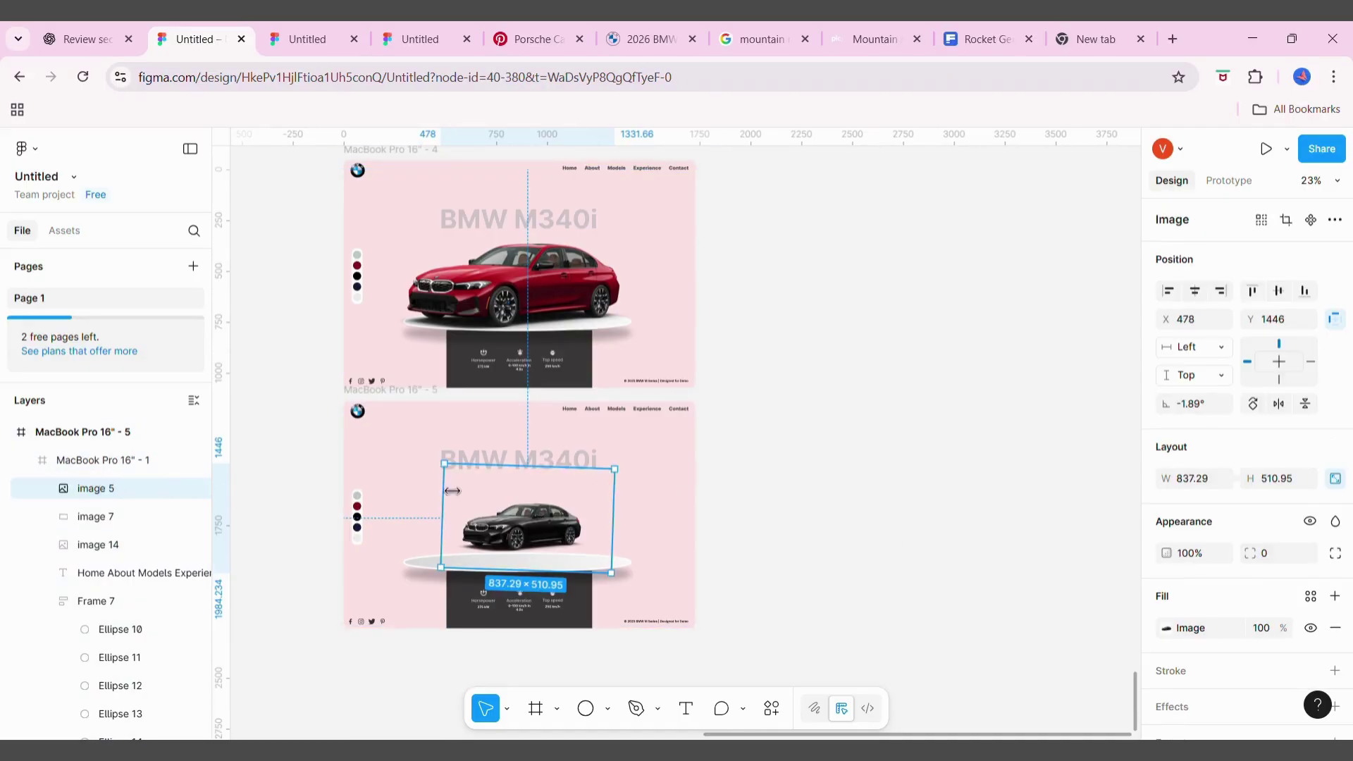
pyautogui.moveTo(452, 492); pyautogui.dragTo(377, 422)
pyautogui.moveTo(512, 509); pyautogui.dragTo(531, 517)
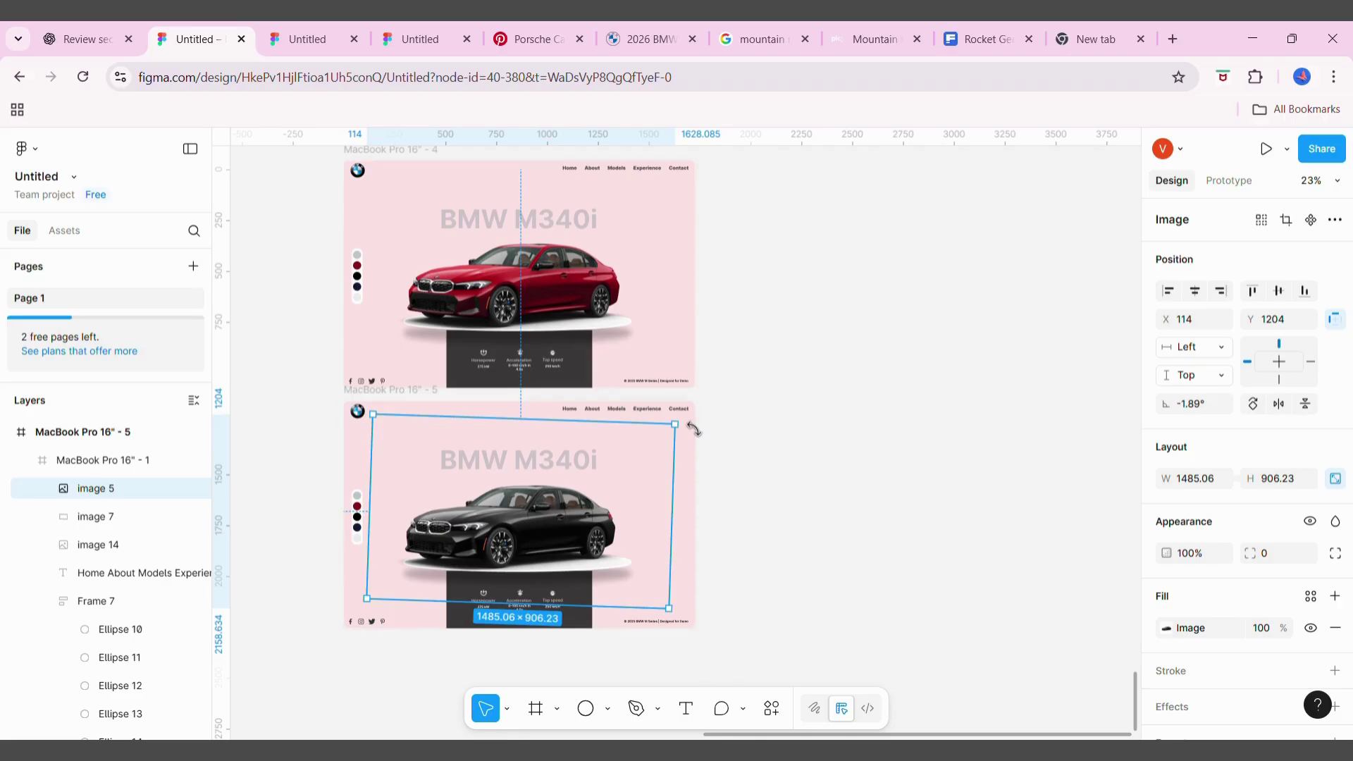
pyautogui.moveTo(694, 428); pyautogui.dragTo(698, 432)
pyautogui.click(783, 502)
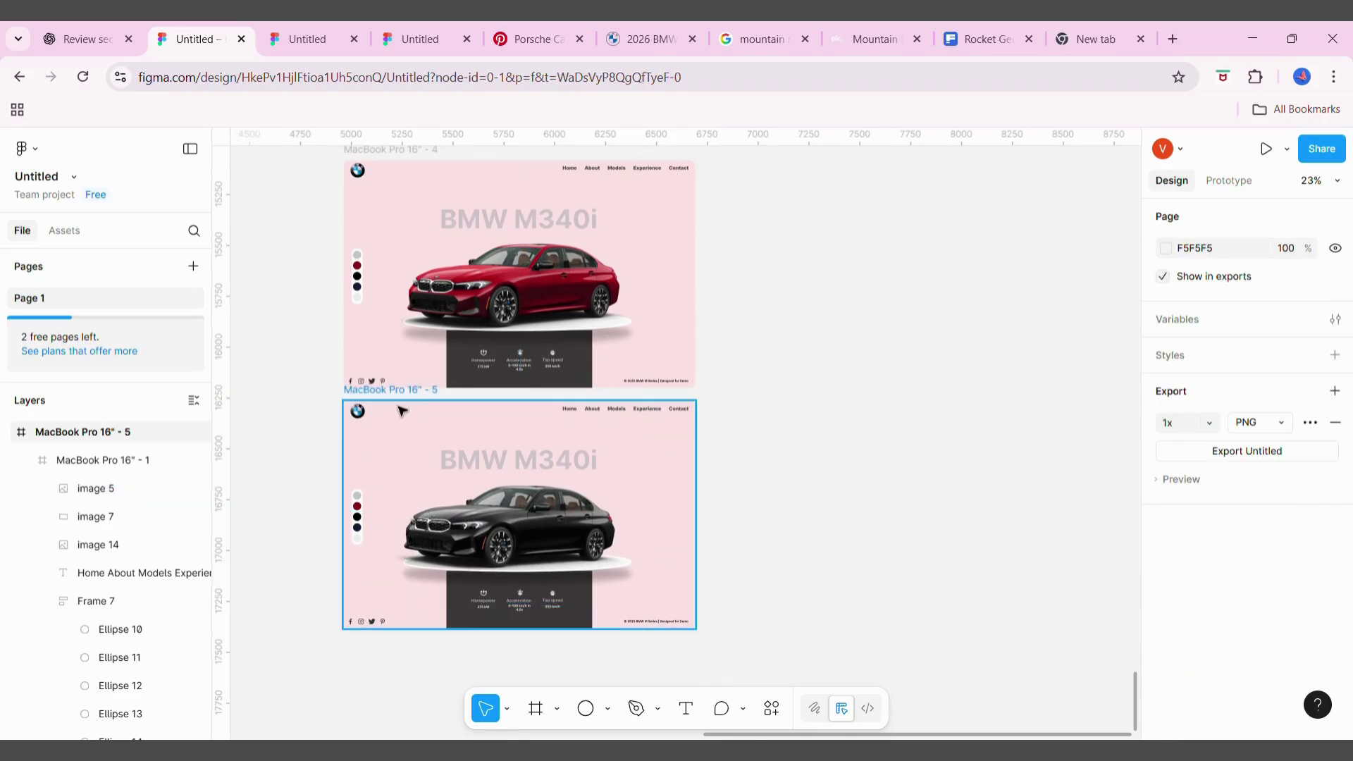
# Try a greyish fill on the new bottom frame
pyautogui.click(141, 432)
pyautogui.click(1164, 663)
pyautogui.click(955, 381)
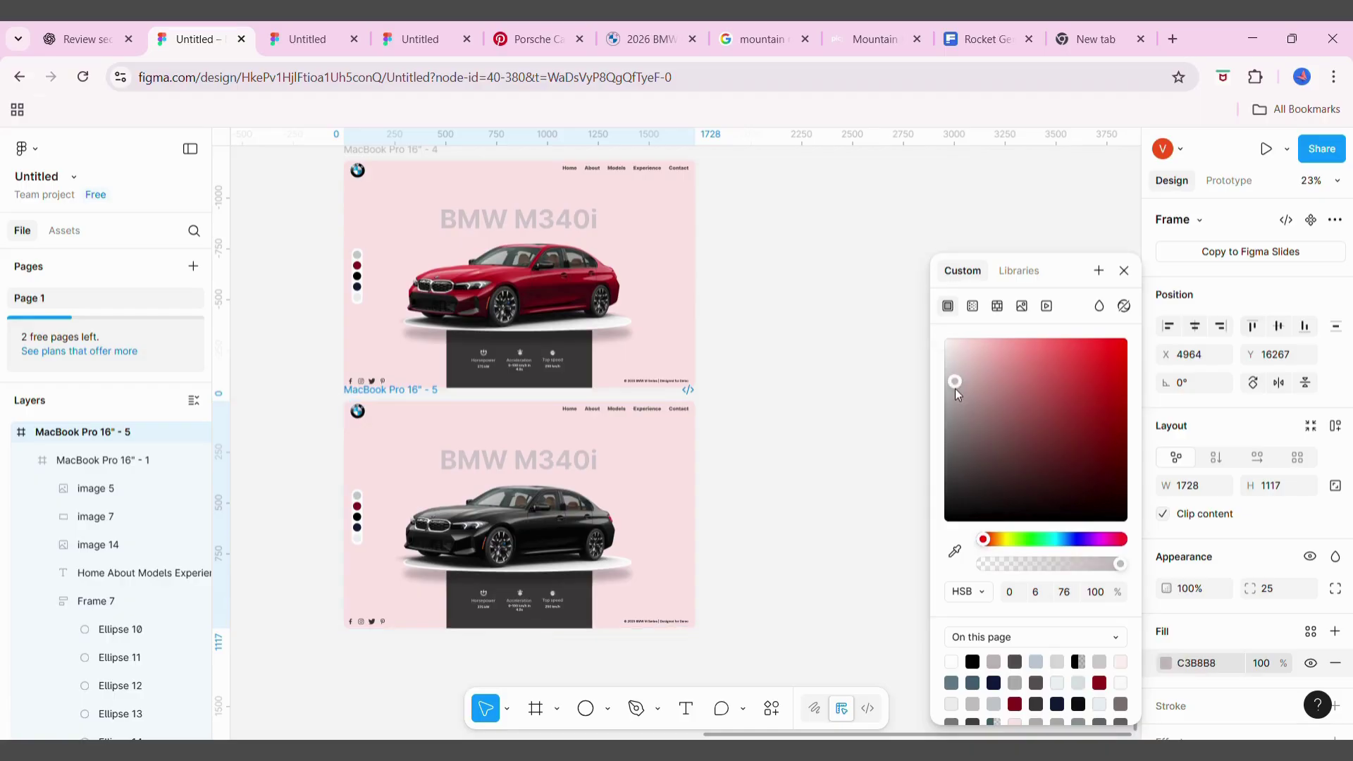
pyautogui.click(772, 561)
# Change the copy's inner background from pink to light grey C1C1C1
pyautogui.click(653, 505)
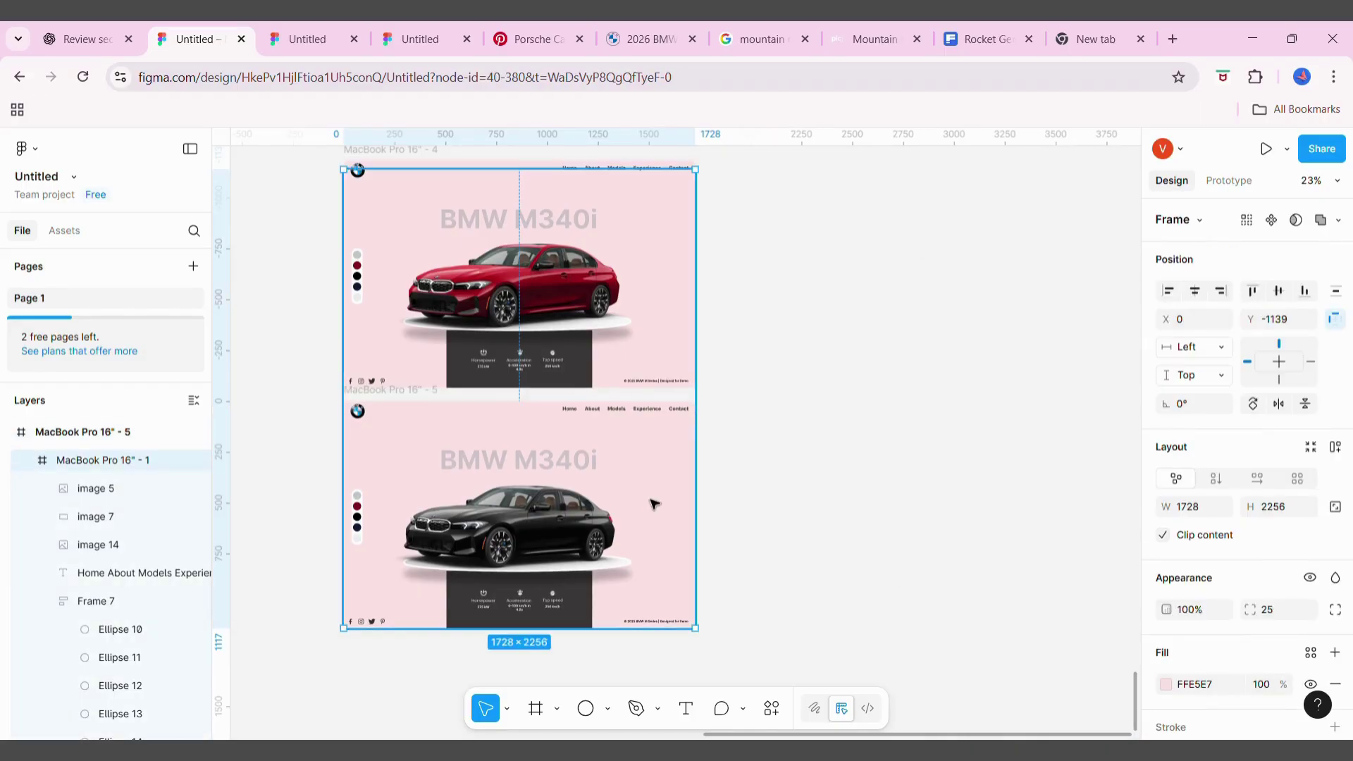
pyautogui.click(1166, 684)
pyautogui.moveTo(963, 428); pyautogui.dragTo(933, 393)
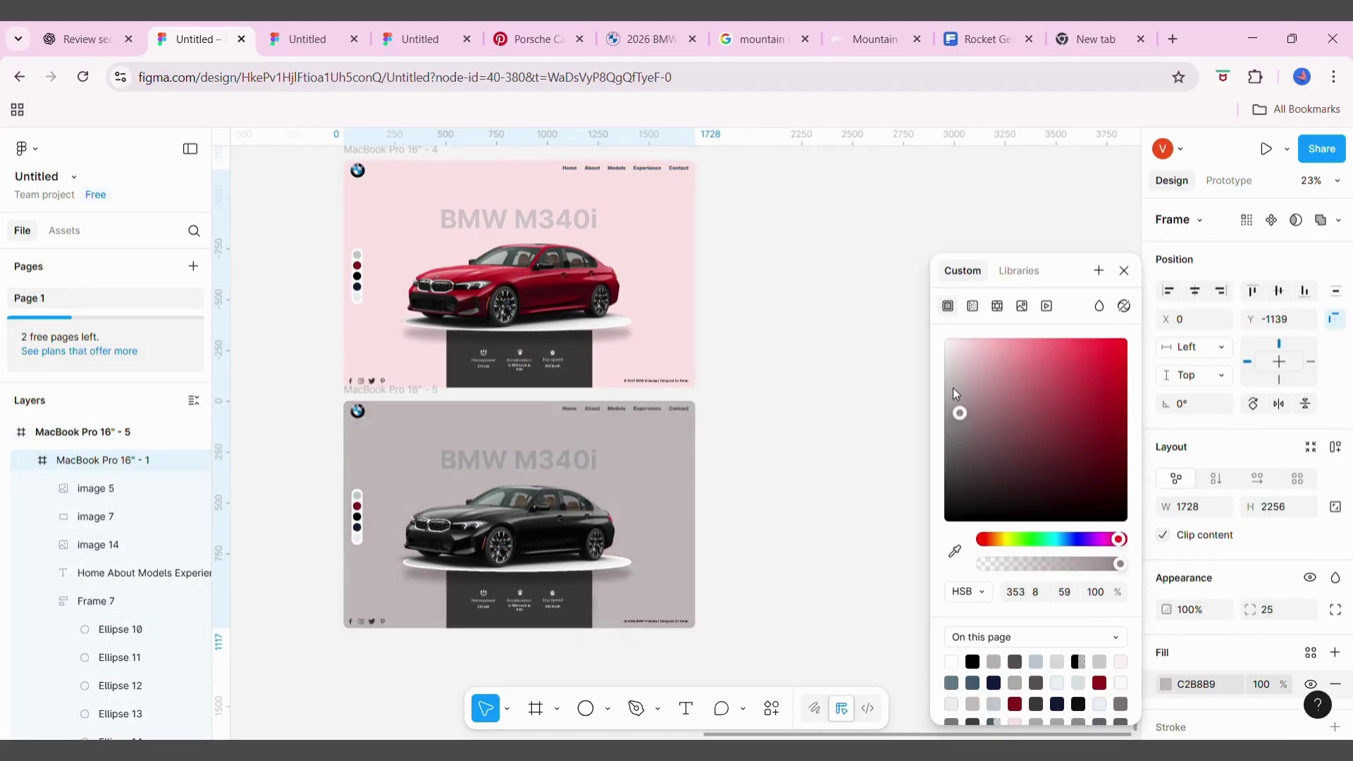
pyautogui.click(1124, 270)
pyautogui.click(921, 323)
pyautogui.hscroll(-3, 921, 323)
pyautogui.scroll(-2, 921, 322)
# Zoom out and move the three spare car images beside the frames
pyautogui.hscroll(-2, 921, 323)
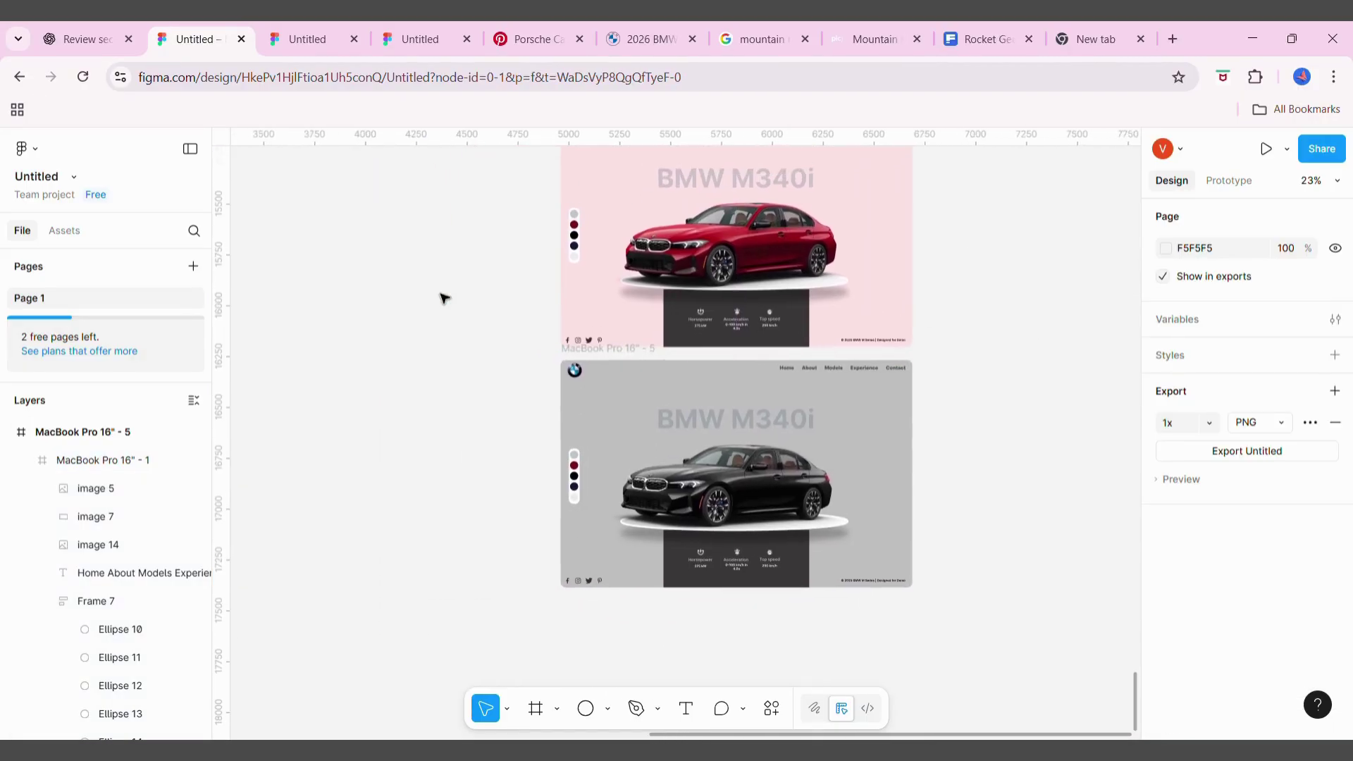
pyautogui.scroll(-3, 443, 298)
pyautogui.scroll(-3, 441, 296)
pyautogui.scroll(-2, 441, 296)
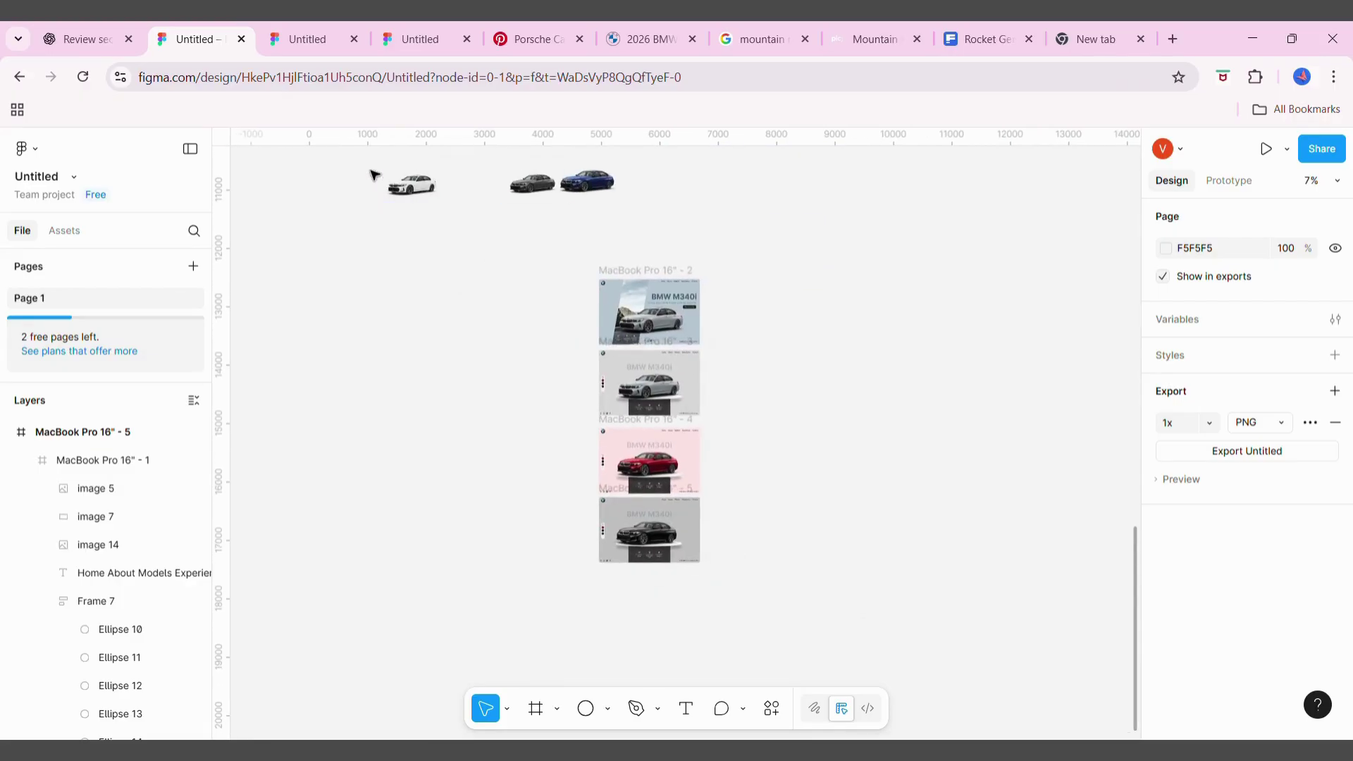
pyautogui.moveTo(374, 174)
pyautogui.mouseDown()
pyautogui.moveTo(620, 197)
pyautogui.moveTo(560, 525)
pyautogui.mouseUp()
pyautogui.scroll(3, 493, 535)
pyautogui.click(589, 620)
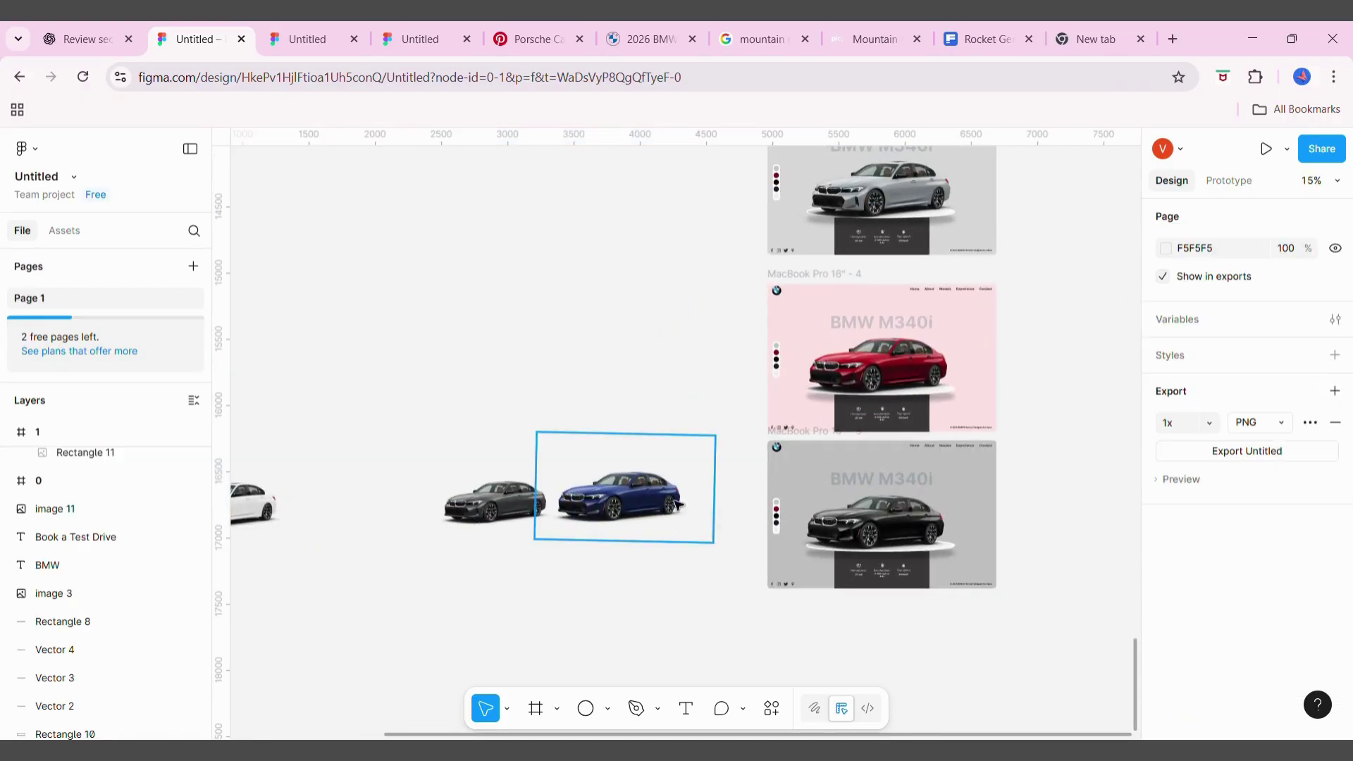
# Place the blue car over the grey frame's podium, resized, at 0% fill opacity
pyautogui.moveTo(676, 506); pyautogui.dragTo(938, 529)
pyautogui.scroll(5, 935, 527)
pyautogui.moveTo(916, 646); pyautogui.dragTo(796, 569)
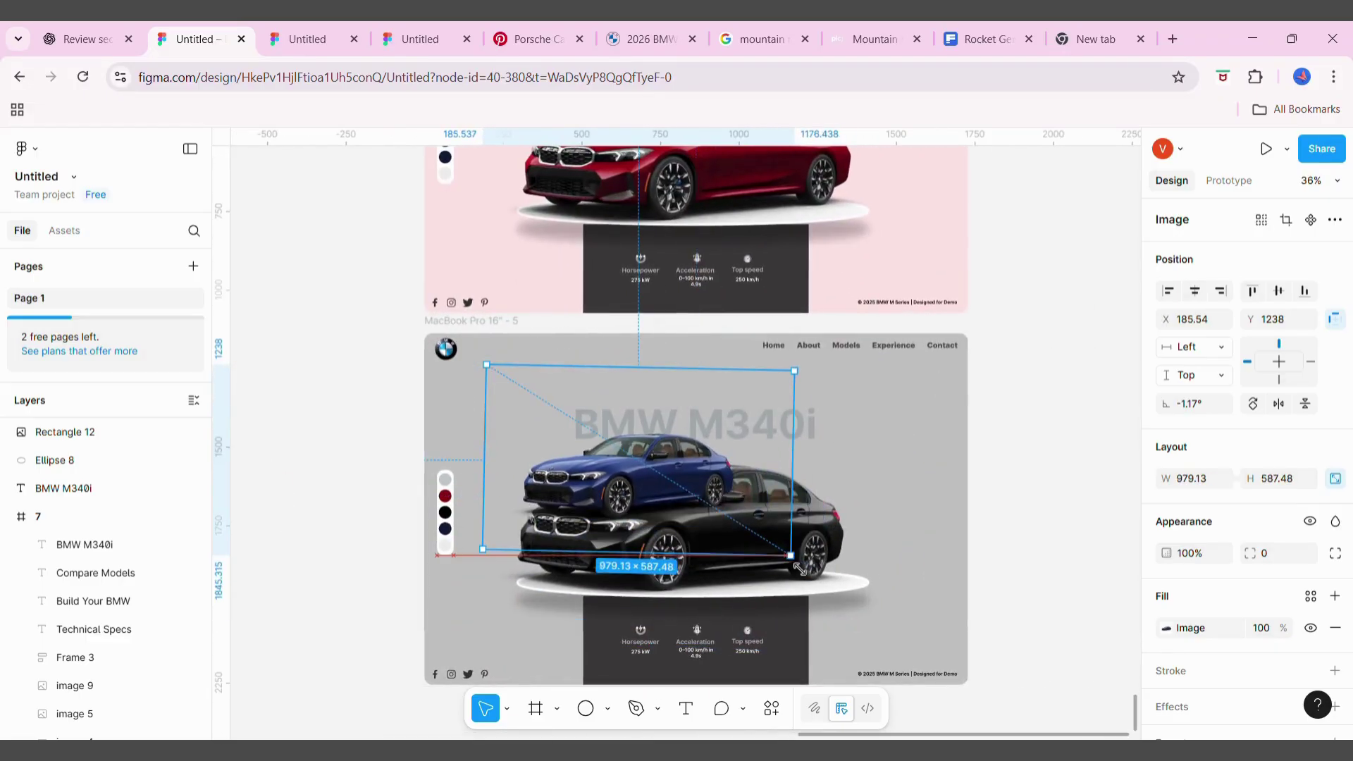
pyautogui.scroll(-2, 705, 528)
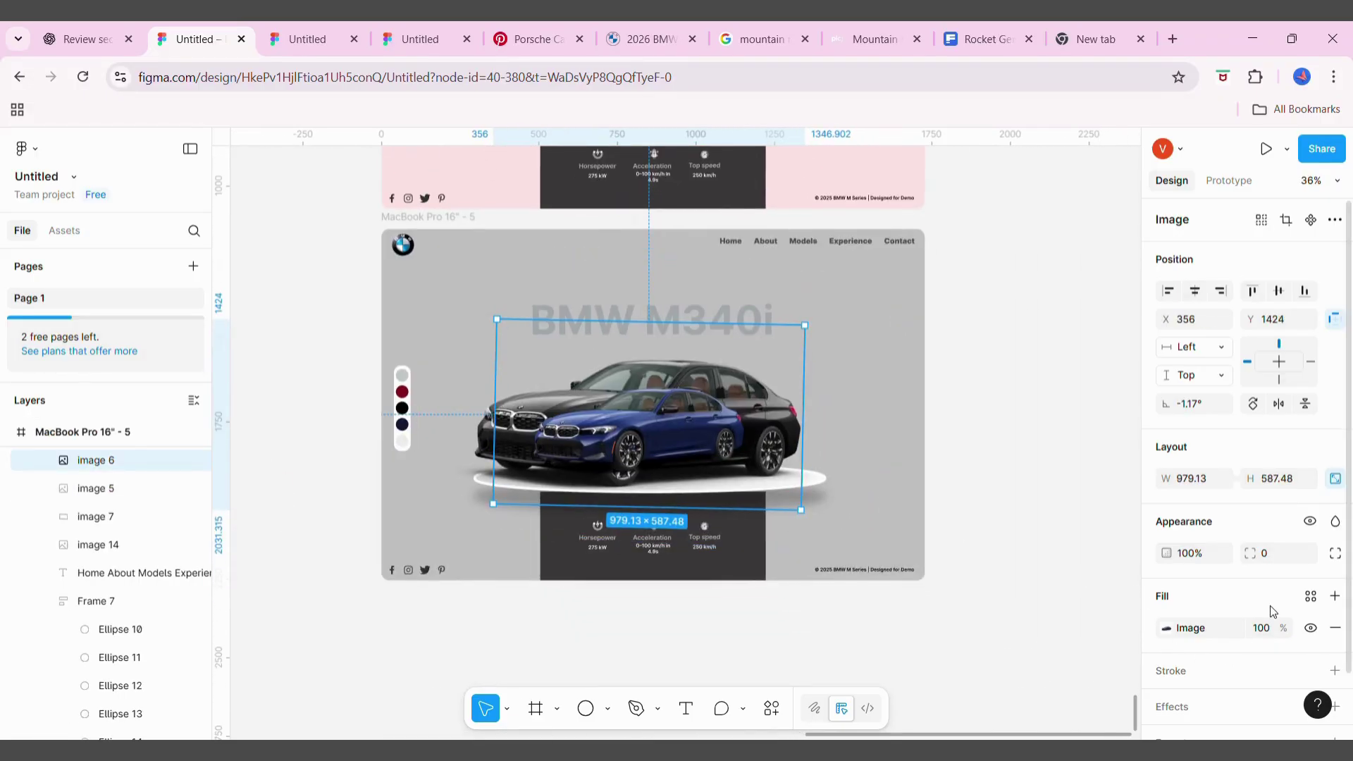
pyautogui.click(1262, 635)
pyautogui.write('0')
pyautogui.press('Return')
pyautogui.press('Escape')
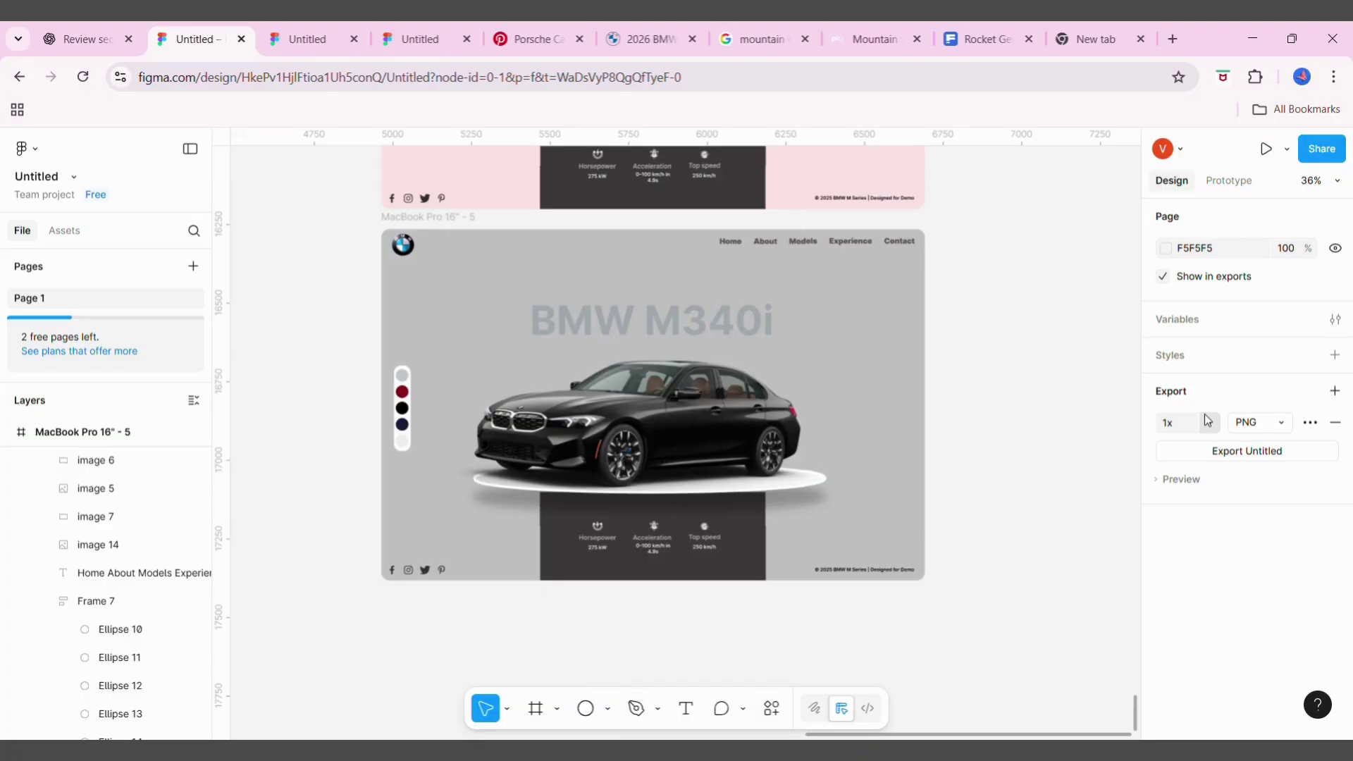
# Duplicate the black-car landing page frame and shrink the black car image in the copy
pyautogui.click(440, 226)
pyautogui.hotkey('ctrl', 'd')
pyautogui.scroll(-5, 441, 604)
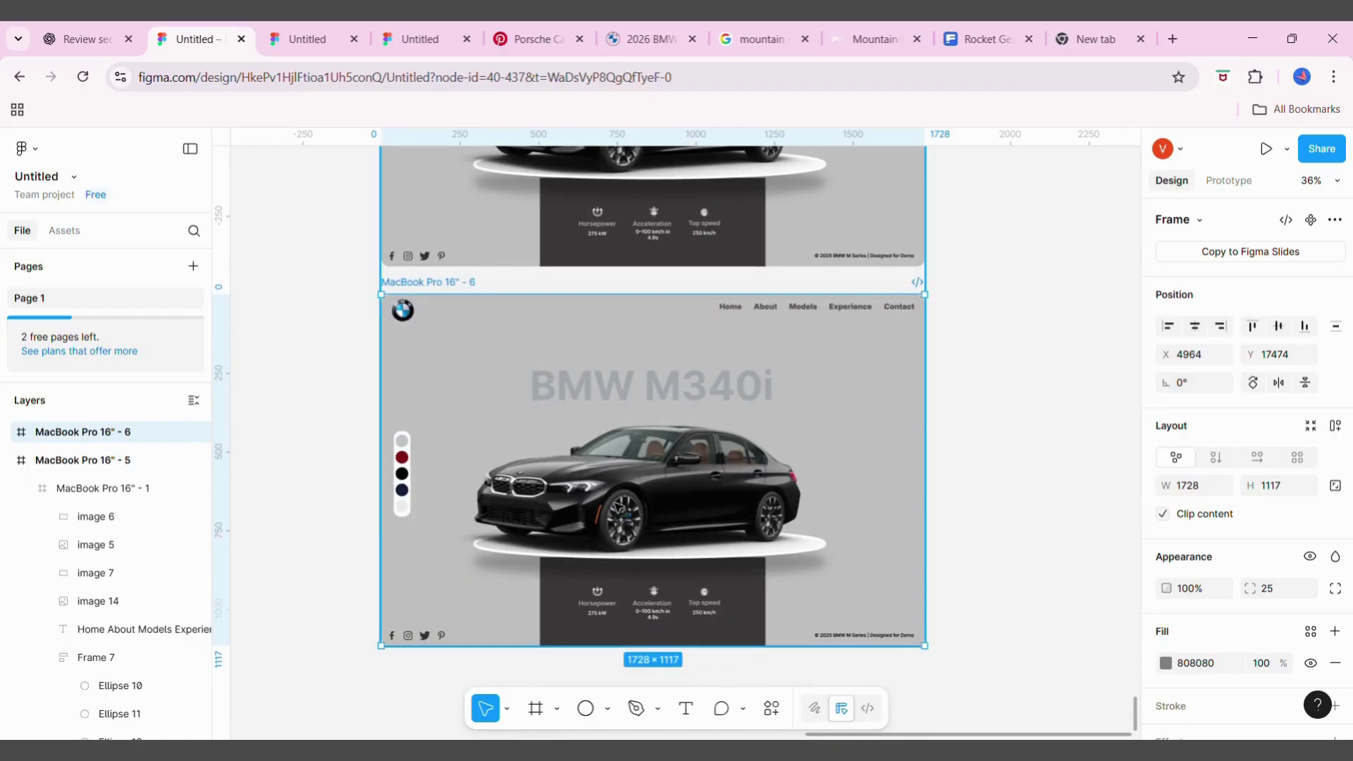
pyautogui.click(634, 479)
pyautogui.moveTo(909, 624); pyautogui.dragTo(764, 514)
pyautogui.moveTo(613, 451); pyautogui.dragTo(660, 520)
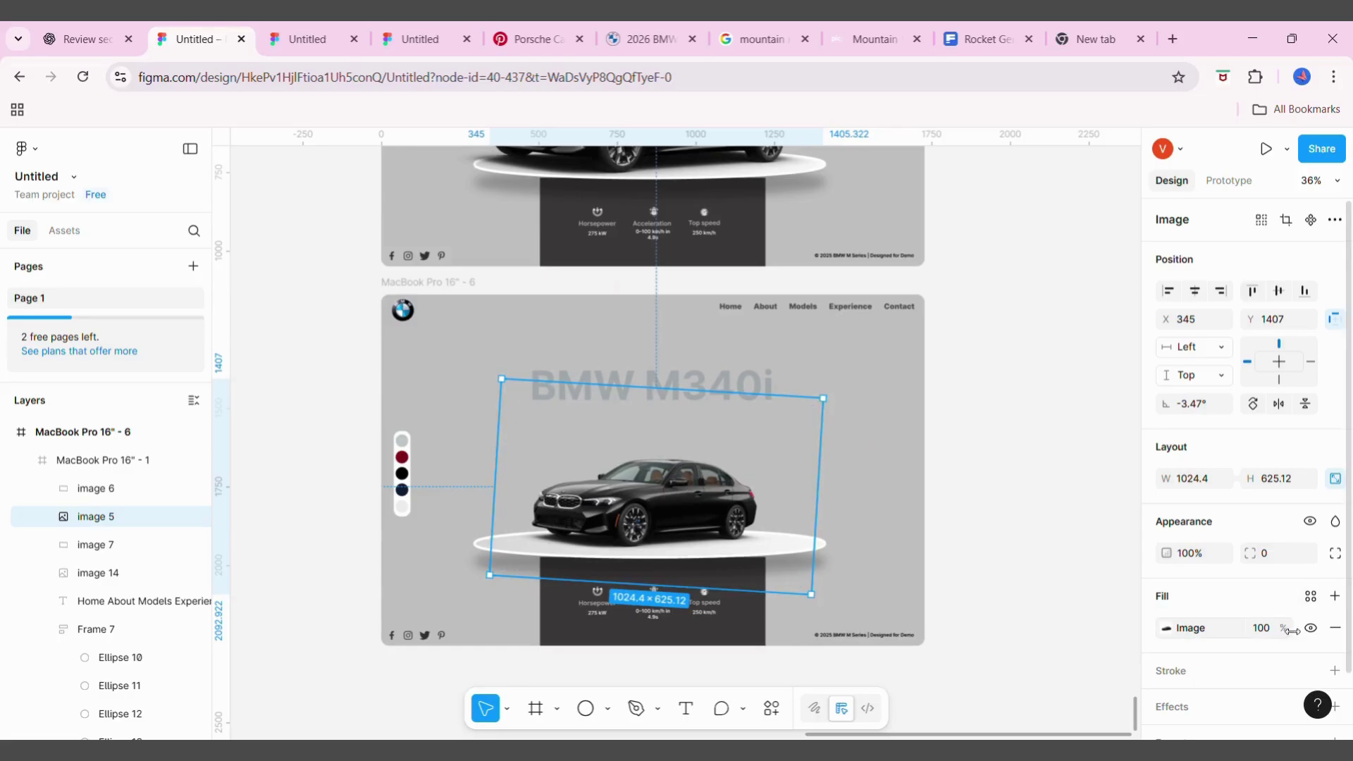
# Hide the black car at 0 opacity and make the blue car image 100% visible
pyautogui.click(961, 553)
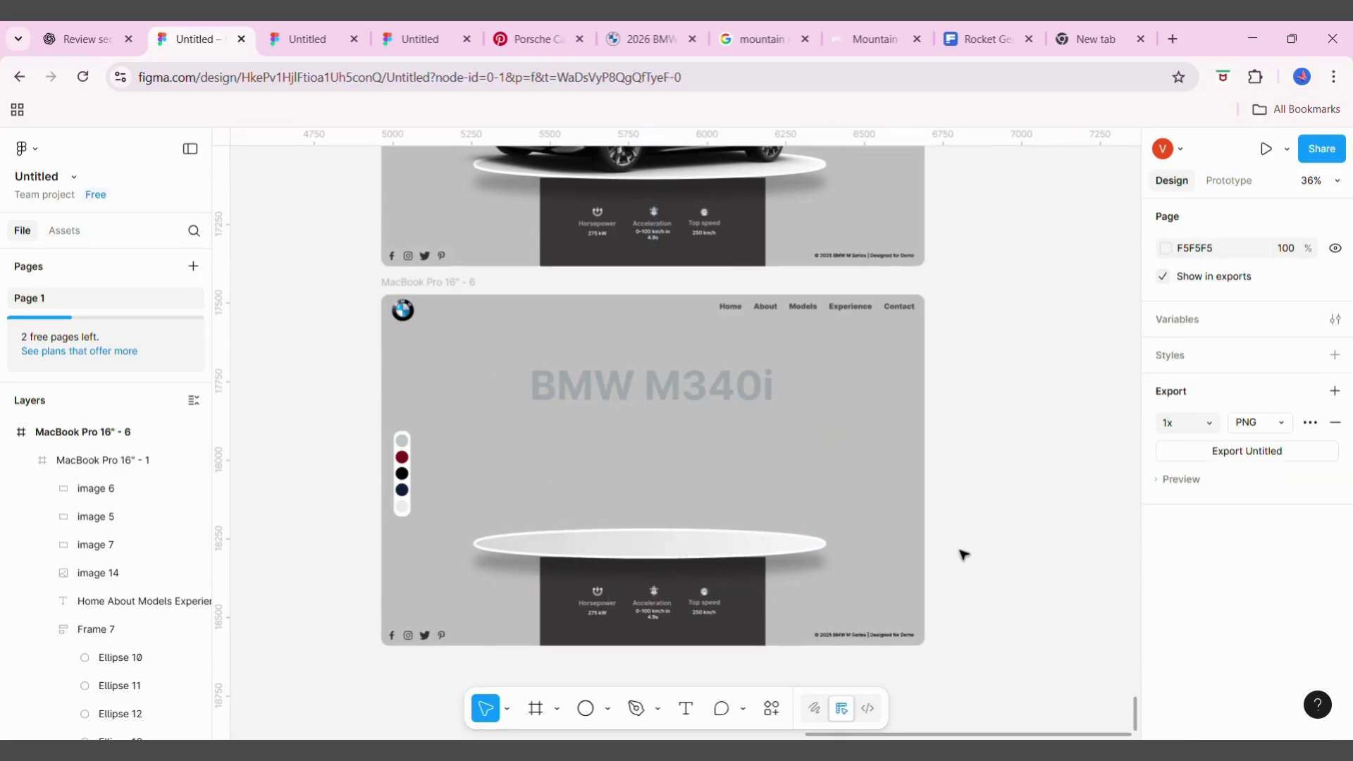
pyautogui.click(110, 525)
pyautogui.click(99, 497)
pyautogui.write('100')
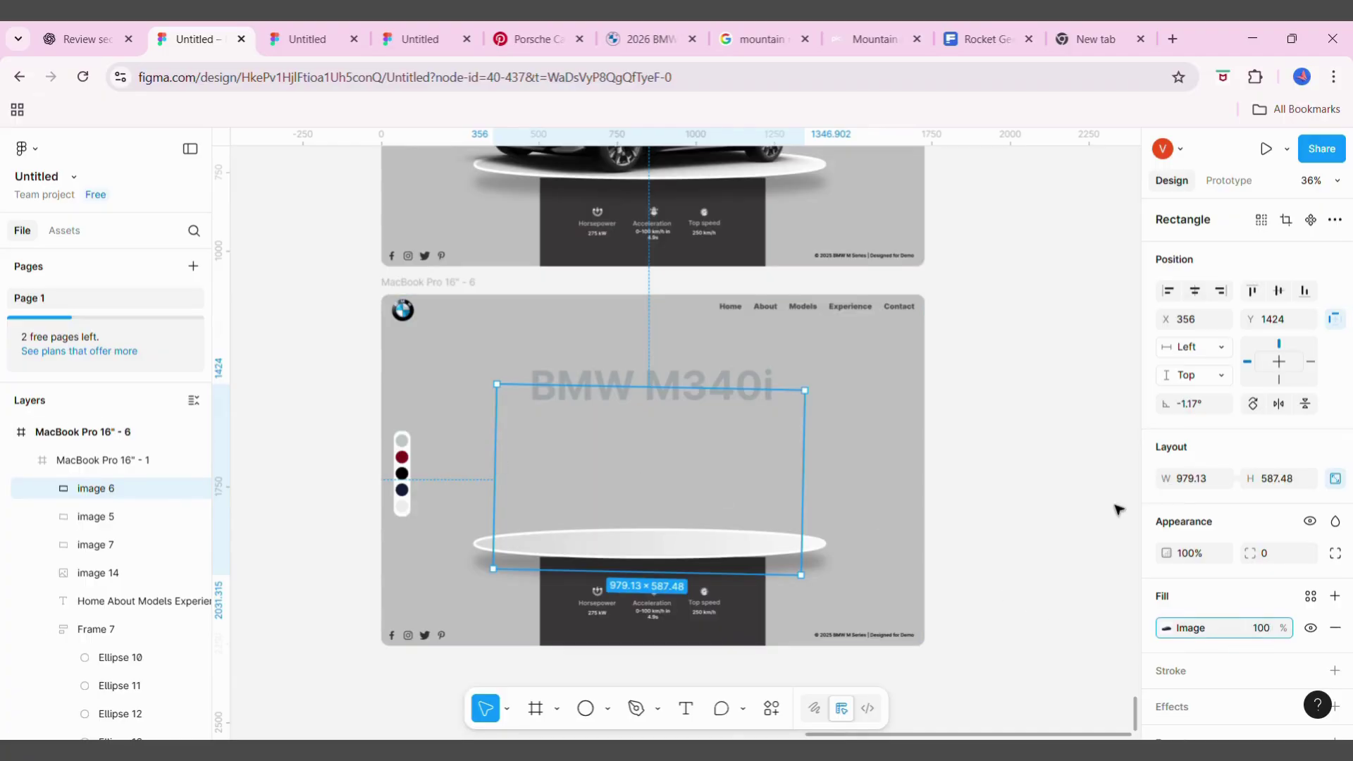
pyautogui.click(1118, 509)
pyautogui.click(102, 461)
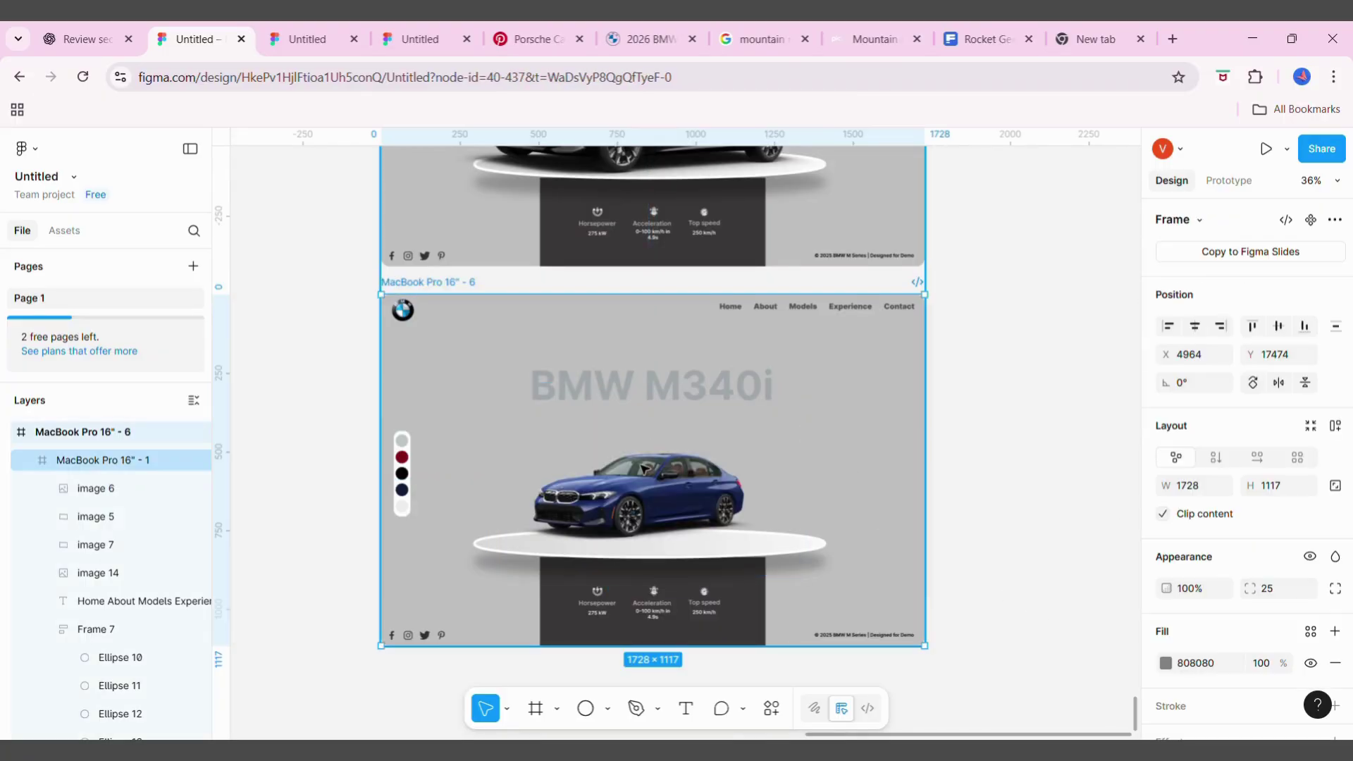
pyautogui.click(120, 486)
# Enlarge and reposition the blue car image, undoing the accidental tilt
pyautogui.moveTo(497, 384); pyautogui.dragTo(369, 302)
pyautogui.moveTo(680, 463); pyautogui.dragTo(754, 491)
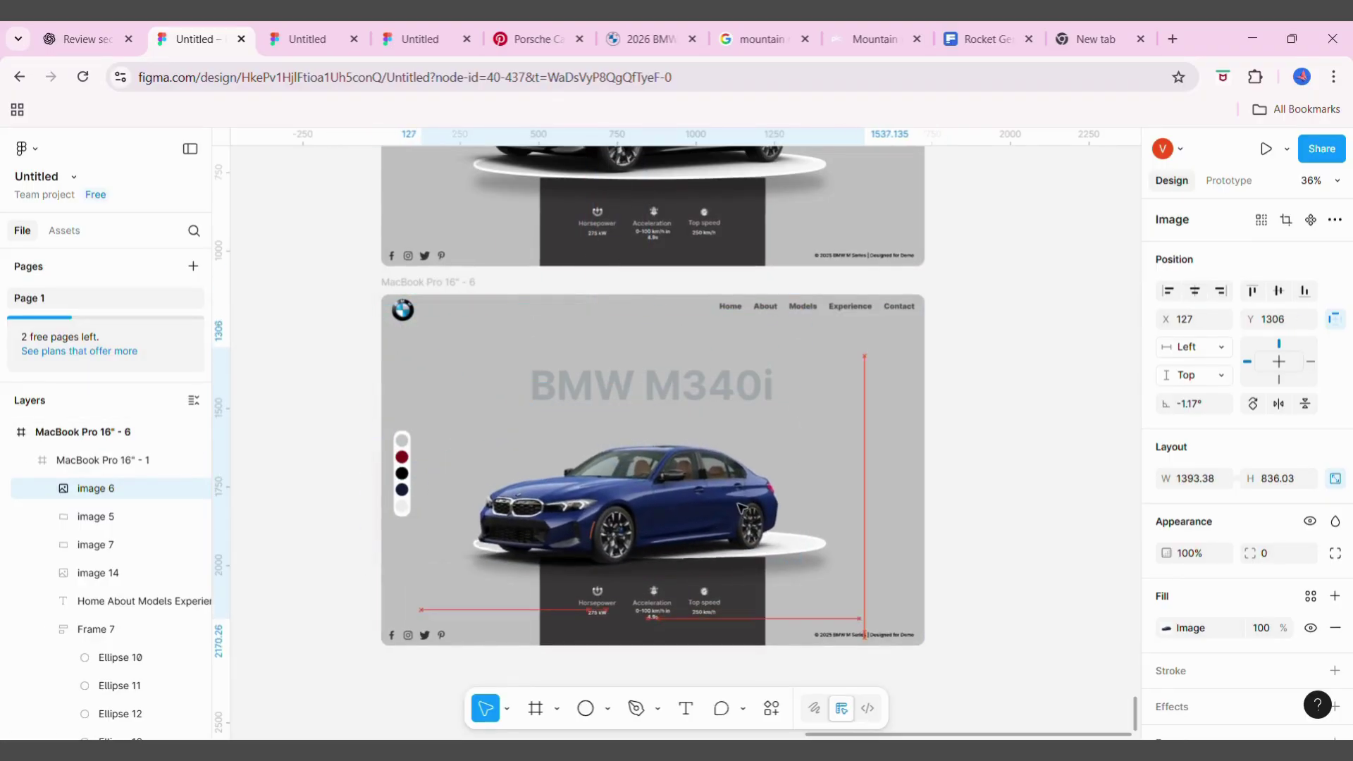
pyautogui.moveTo(458, 343); pyautogui.dragTo(451, 326)
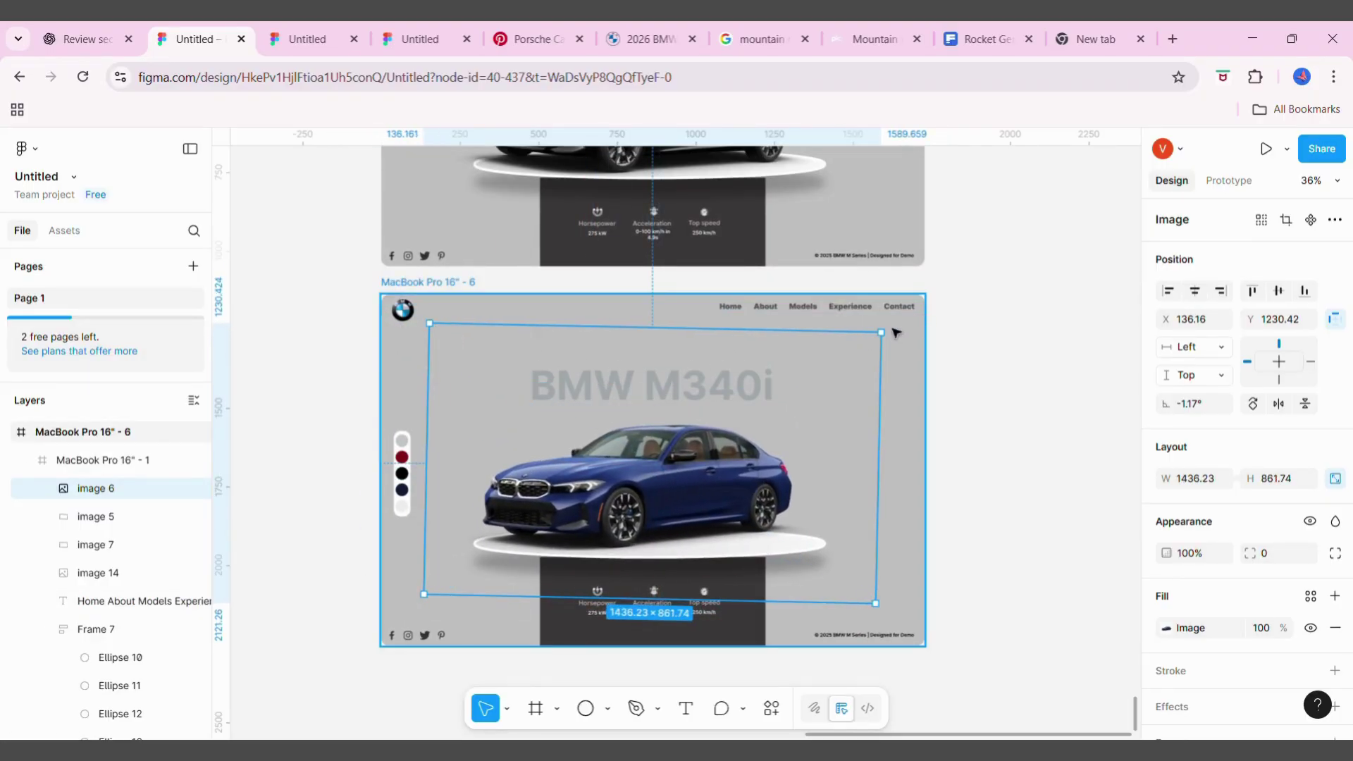
pyautogui.moveTo(896, 332); pyautogui.dragTo(910, 350)
pyautogui.hotkey('ctrl', 'z')
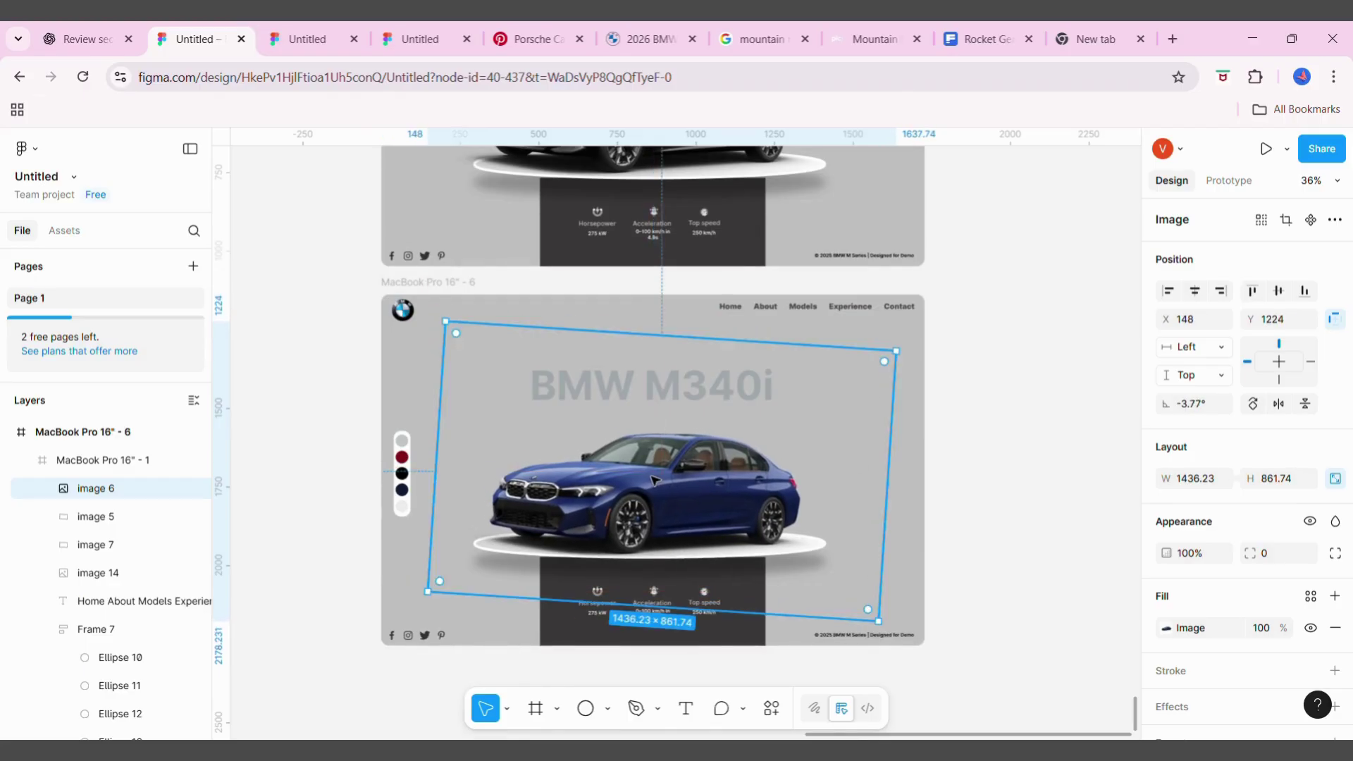
pyautogui.click(998, 438)
# Change the copied frame's fill to a pale blue
pyautogui.click(483, 307)
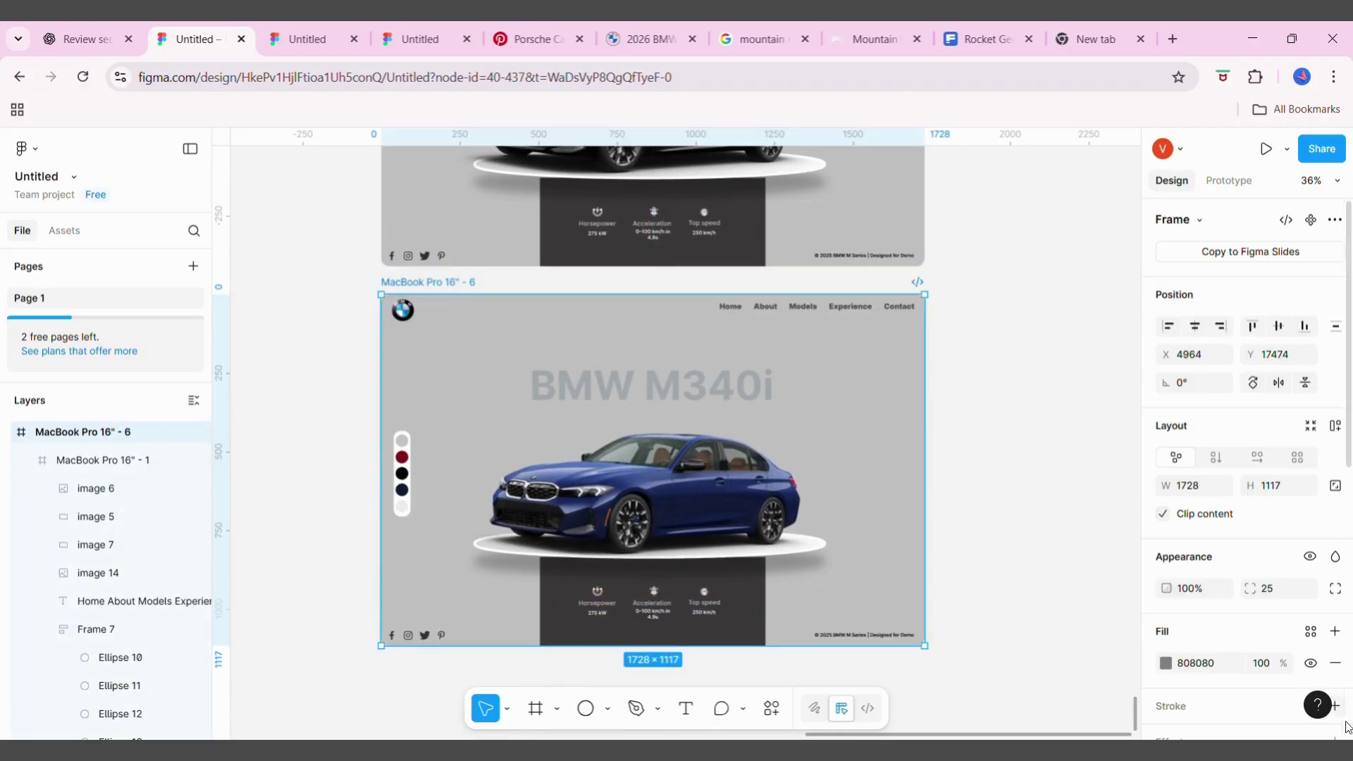
pyautogui.click(1166, 663)
pyautogui.click(693, 487)
pyautogui.moveTo(1063, 465); pyautogui.dragTo(971, 358)
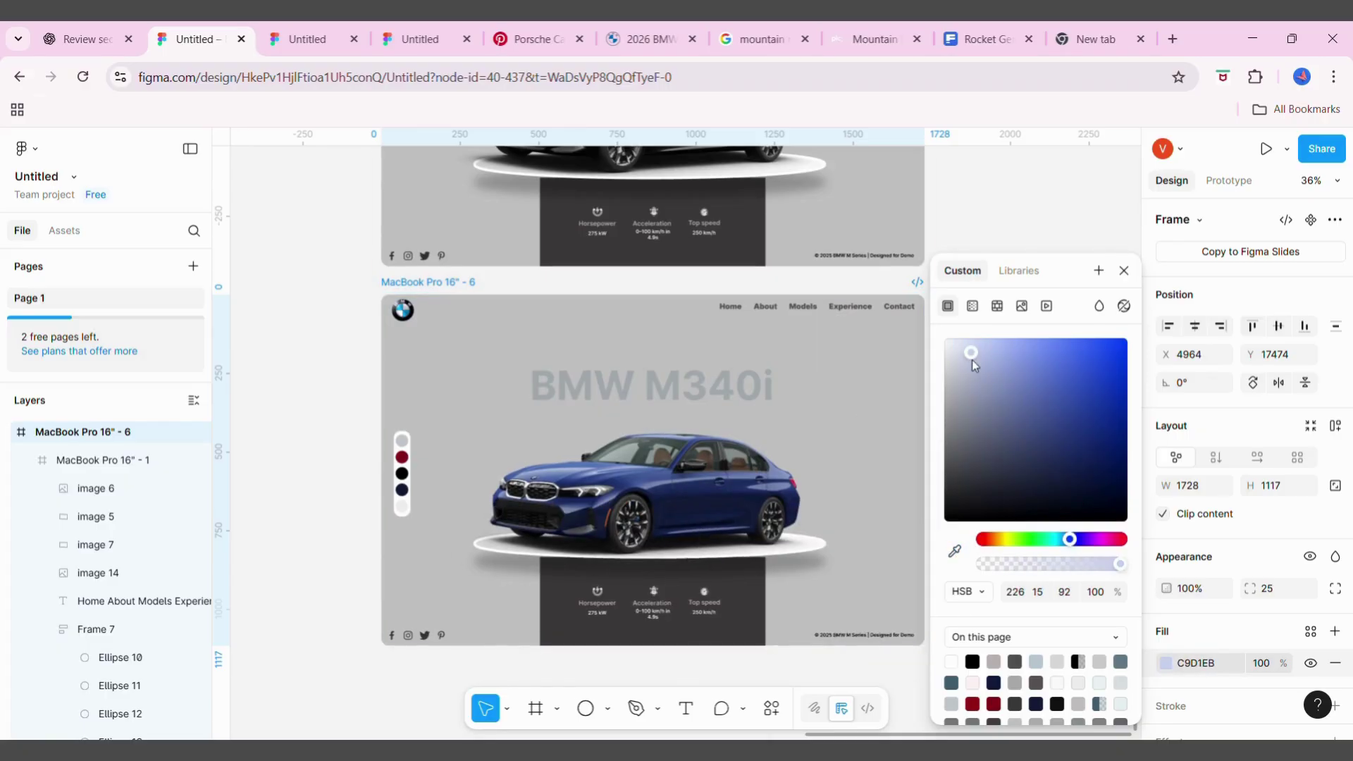
pyautogui.press('Escape')
# Set the inner page frame's fill to pale blue, starting from the car's sampled navy
pyautogui.click(141, 465)
pyautogui.click(1166, 685)
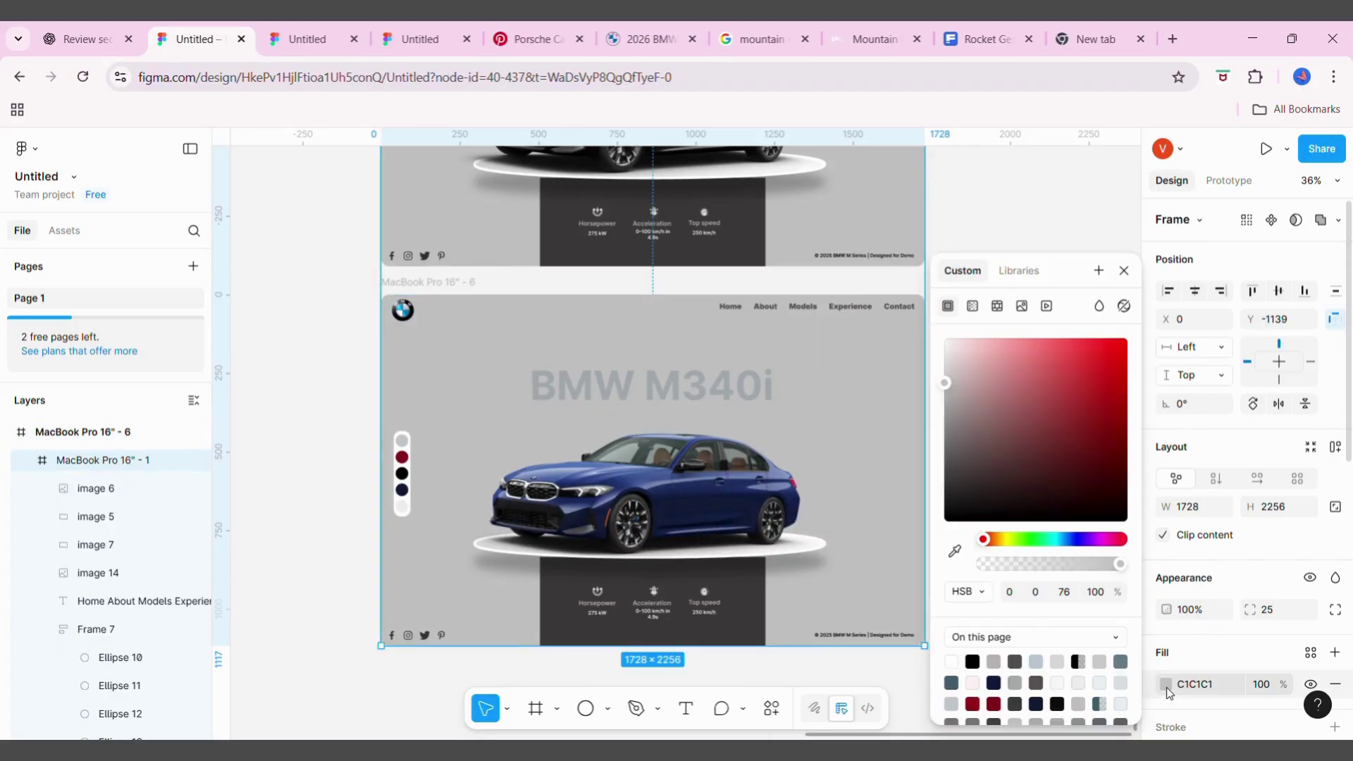
pyautogui.click(955, 552)
pyautogui.click(732, 486)
pyautogui.moveTo(1009, 374); pyautogui.dragTo(958, 336)
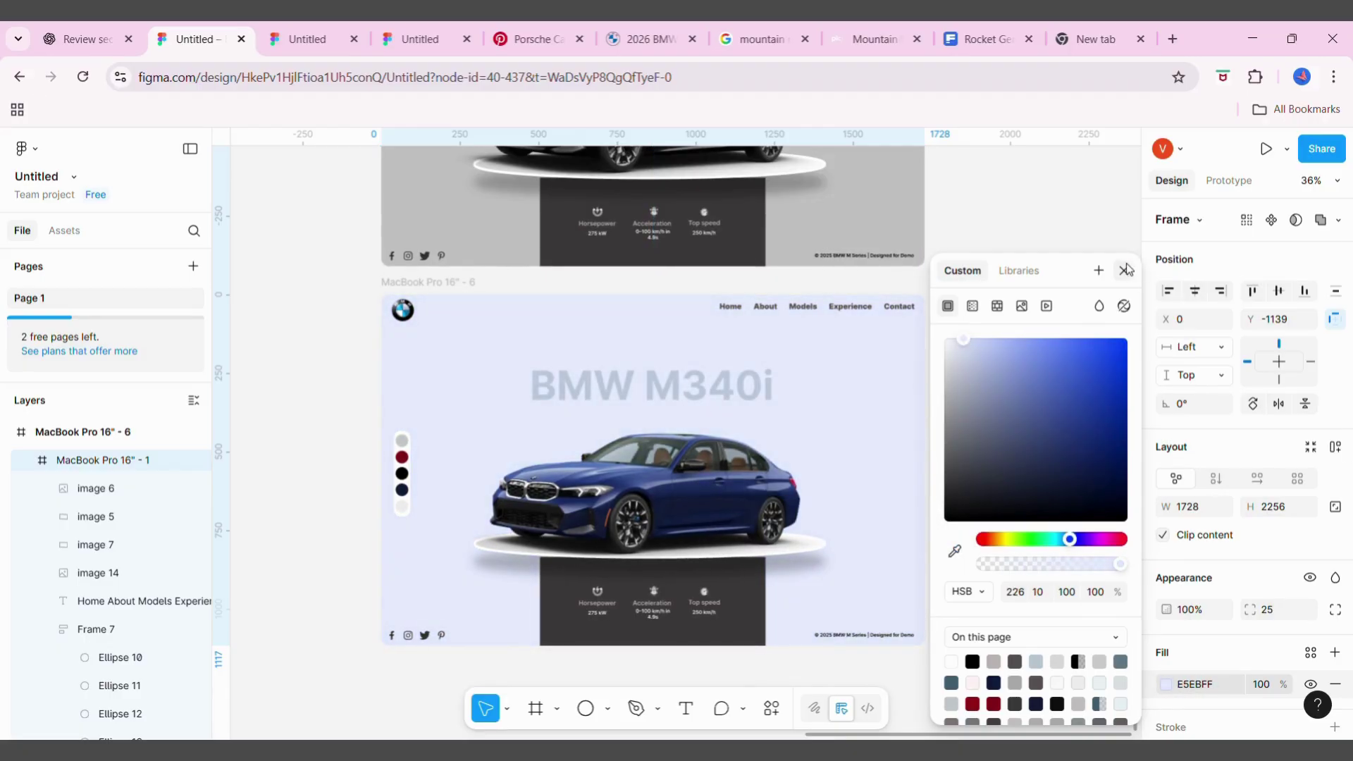
pyautogui.click(1033, 249)
pyautogui.keyDown('ctrl'); pyautogui.scroll(-3, 1033, 253); pyautogui.keyUp('ctrl')
# Place the white car image into the blue-car frame, hidden at zero opacity
pyautogui.hscroll(-3, 463, 381)
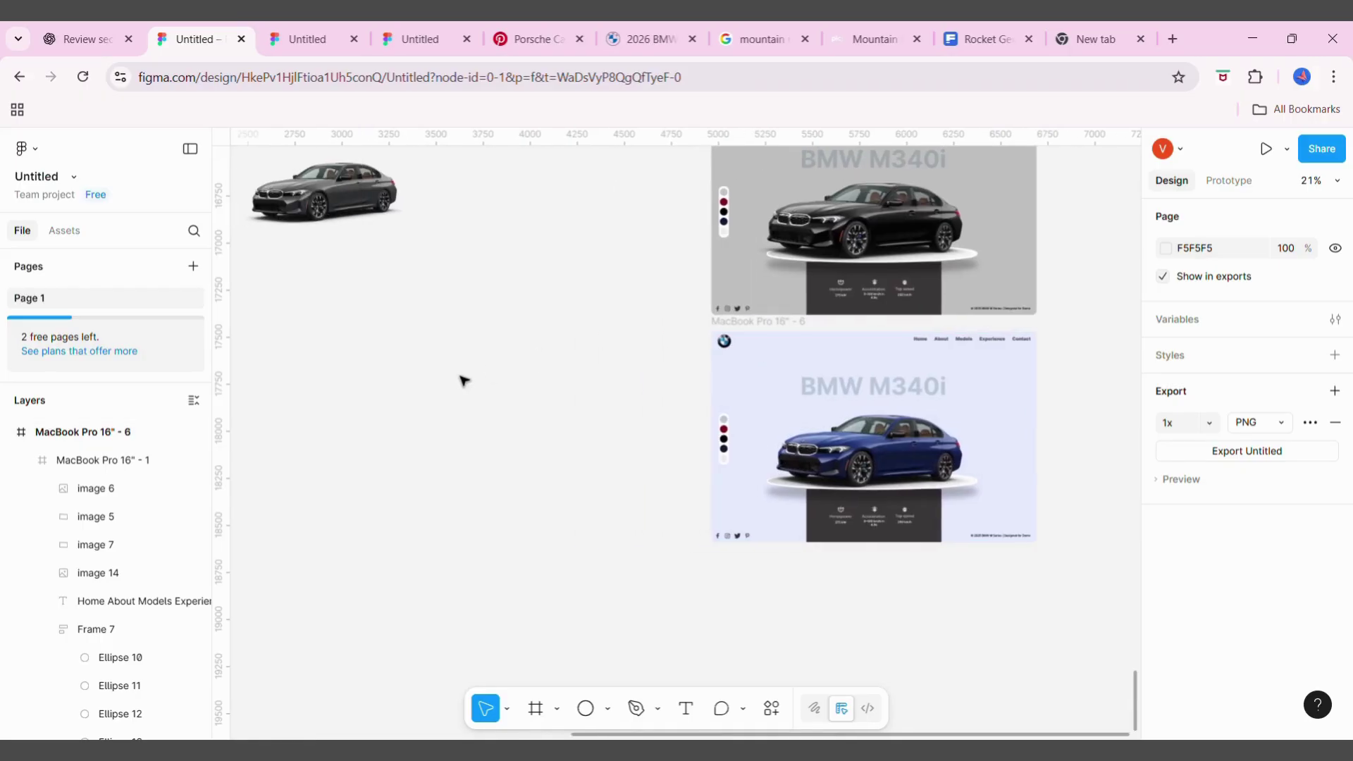
pyautogui.hscroll(-2, 463, 380)
pyautogui.keyDown('ctrl'); pyautogui.scroll(-3, 463, 380); pyautogui.keyUp('ctrl')
pyautogui.moveTo(243, 303); pyautogui.dragTo(742, 437)
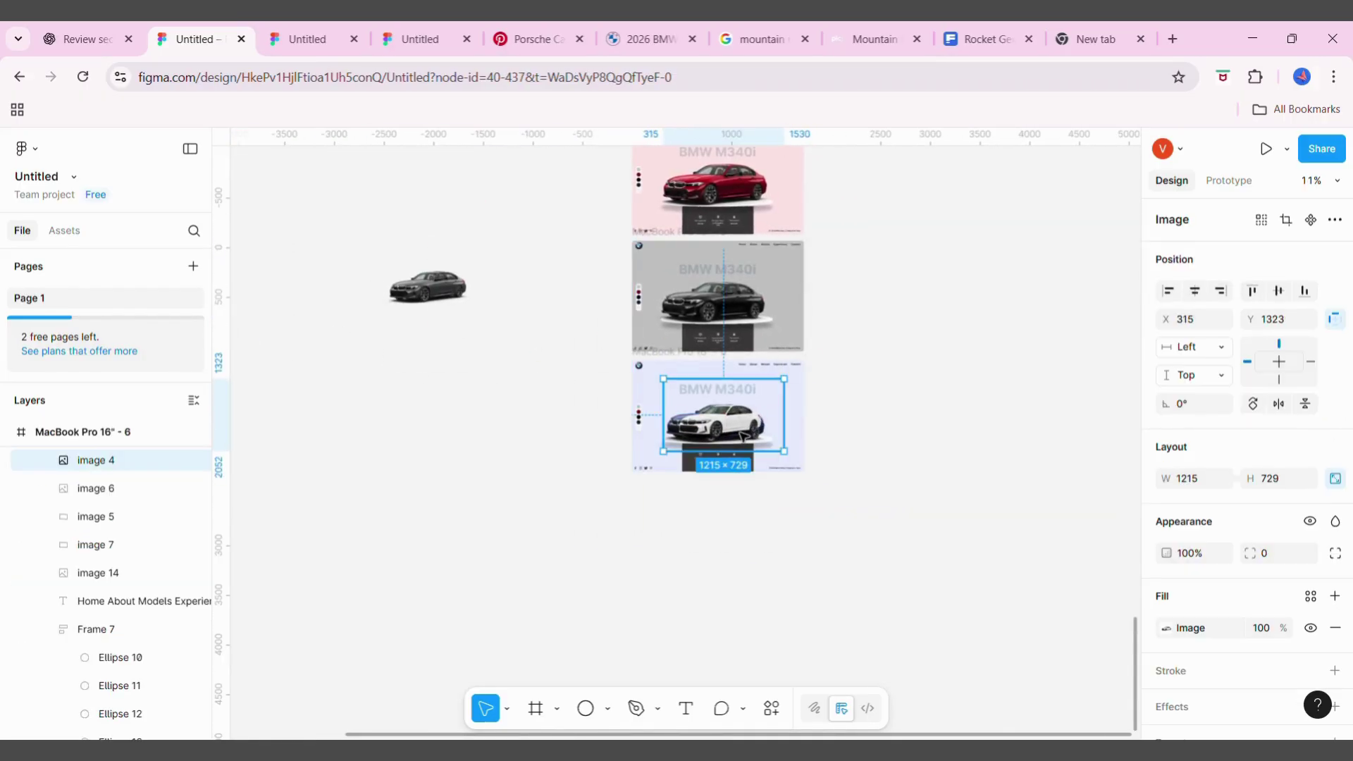
pyautogui.click(1047, 515)
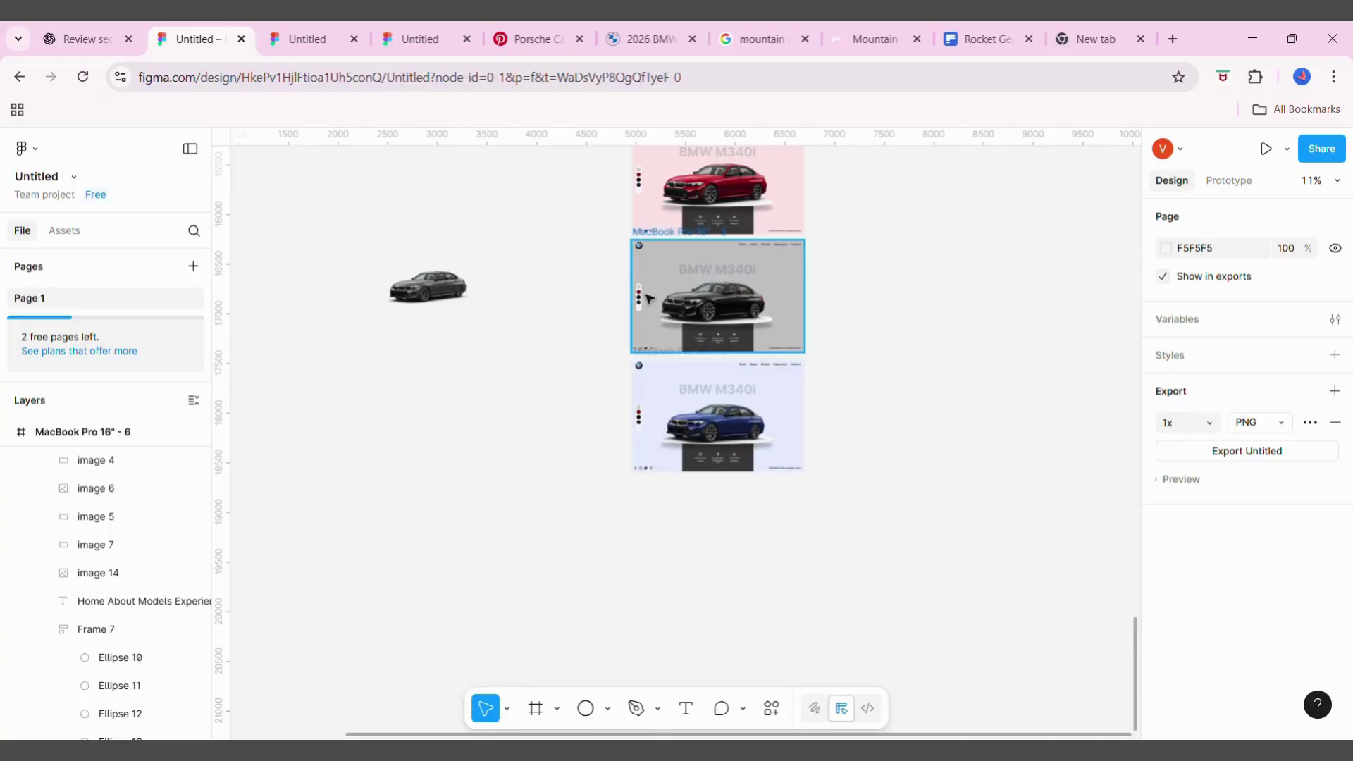
# Duplicate the blue-car frame, then shrink and hide the blue car in the copy
pyautogui.click(676, 365)
pyautogui.hotkey('ctrl', 'd')
pyautogui.hotkey('shift', '2')
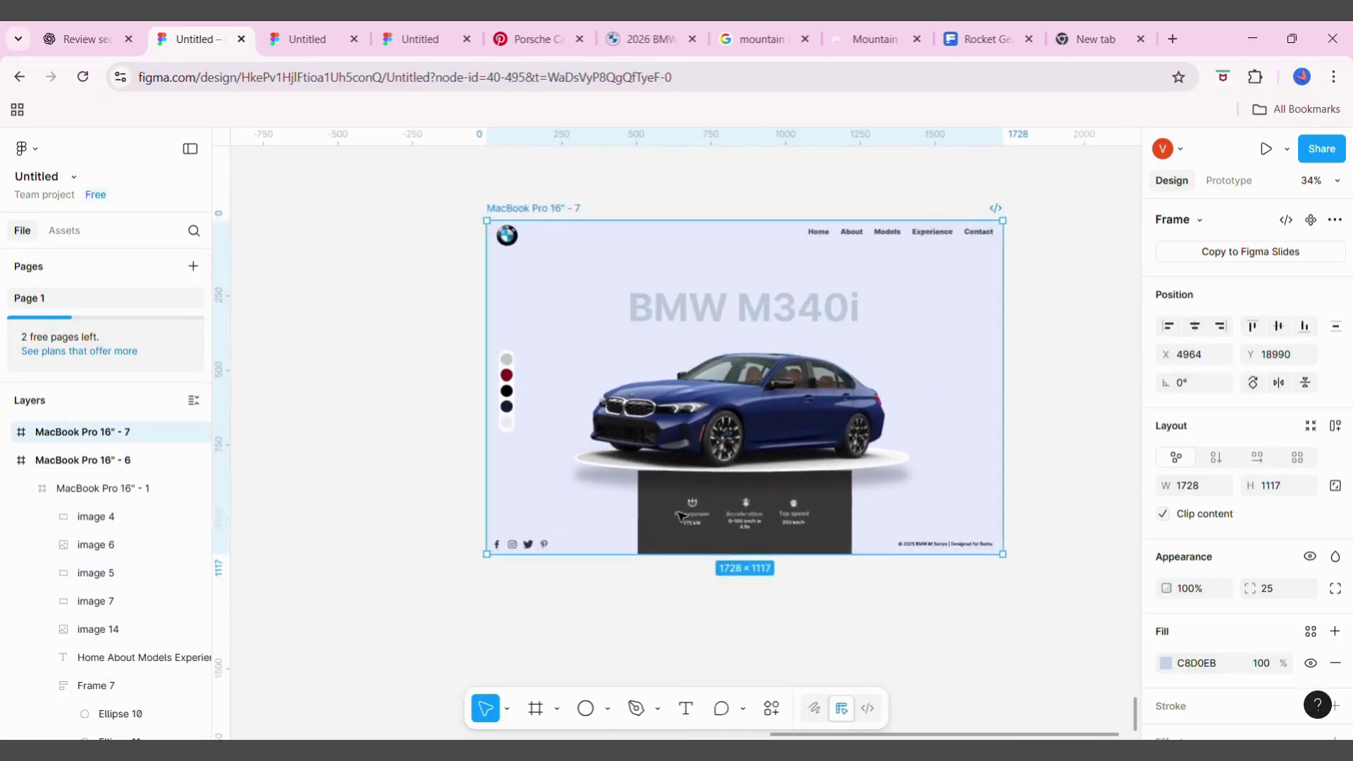
pyautogui.click(681, 517)
pyautogui.moveTo(951, 556)
pyautogui.mouseDown()
pyautogui.moveTo(782, 434)
pyautogui.moveTo(822, 481)
pyautogui.mouseUp()
pyautogui.click(1046, 439)
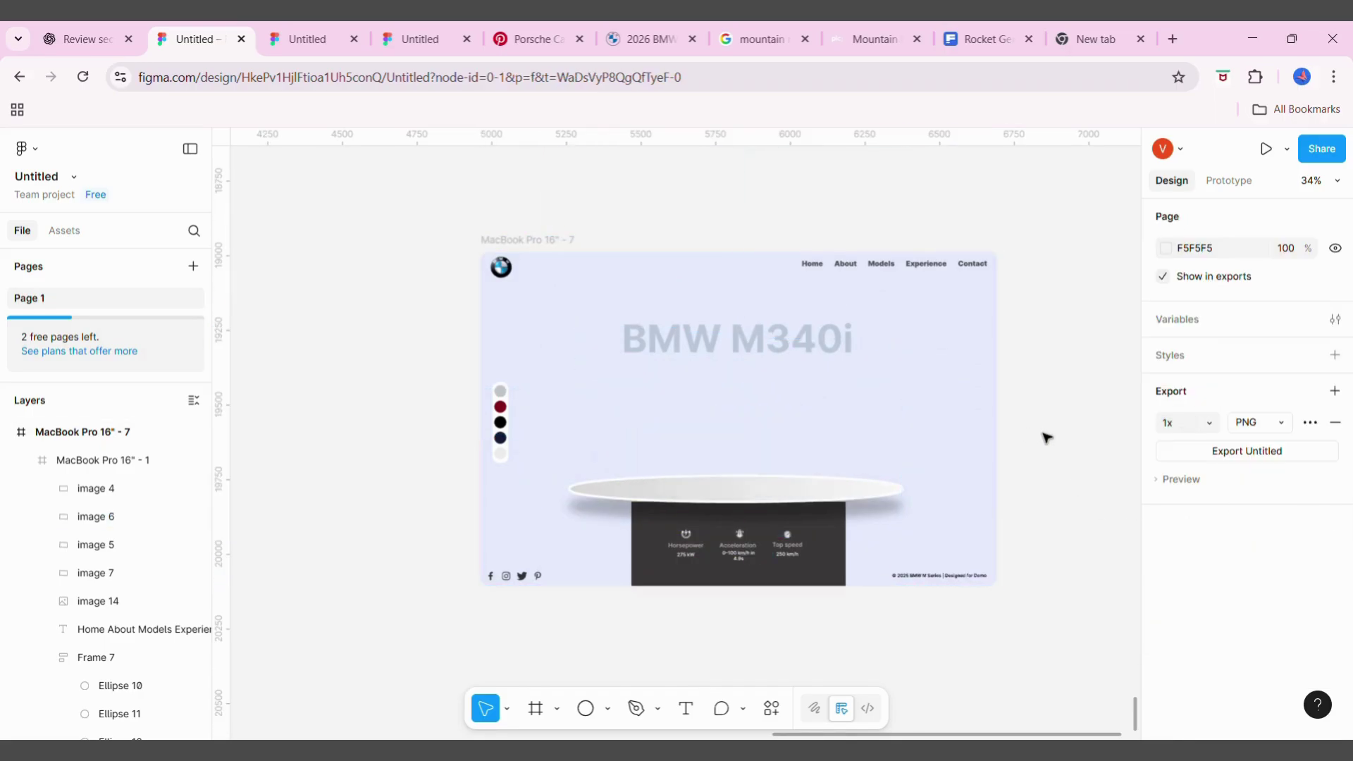
# Enlarge and tilt the white car image in the new frame
pyautogui.click(91, 487)
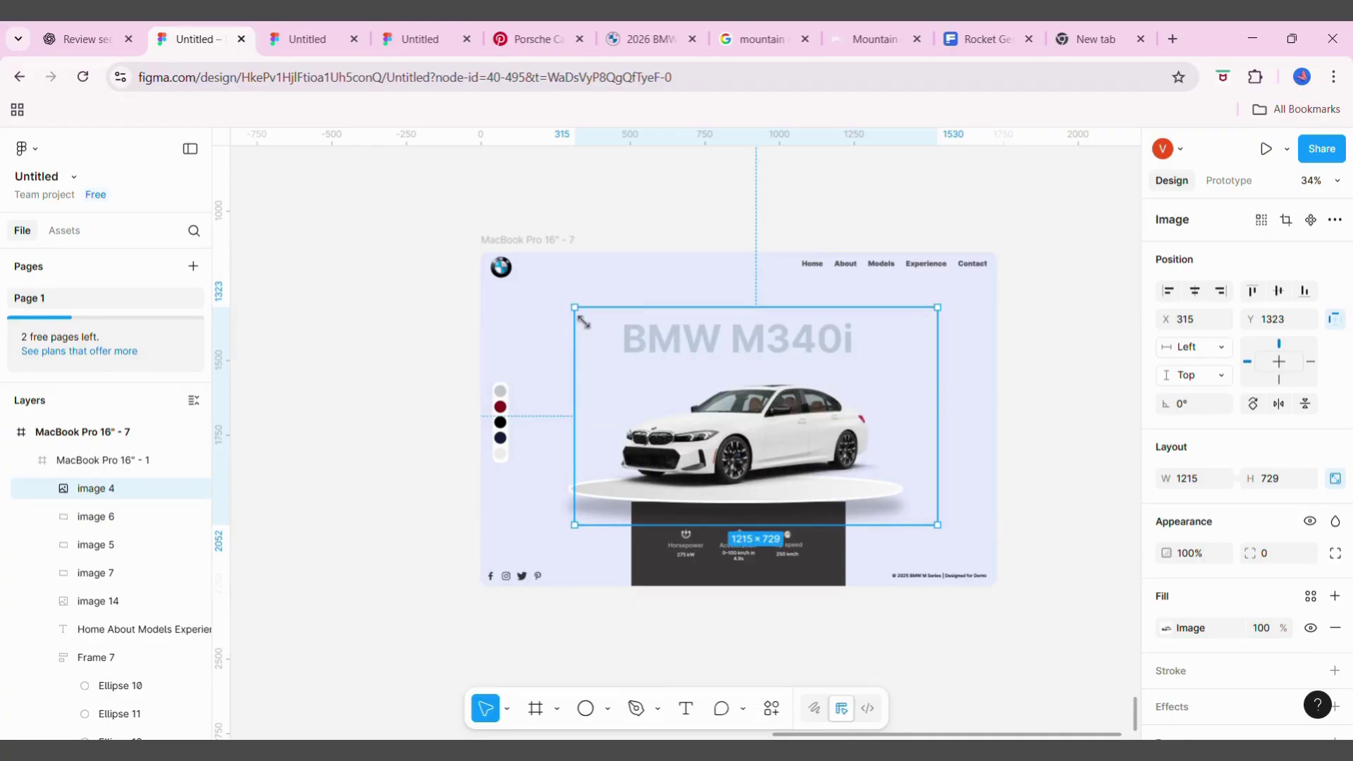
pyautogui.moveTo(584, 322); pyautogui.dragTo(523, 288)
pyautogui.moveTo(937, 288); pyautogui.dragTo(991, 309)
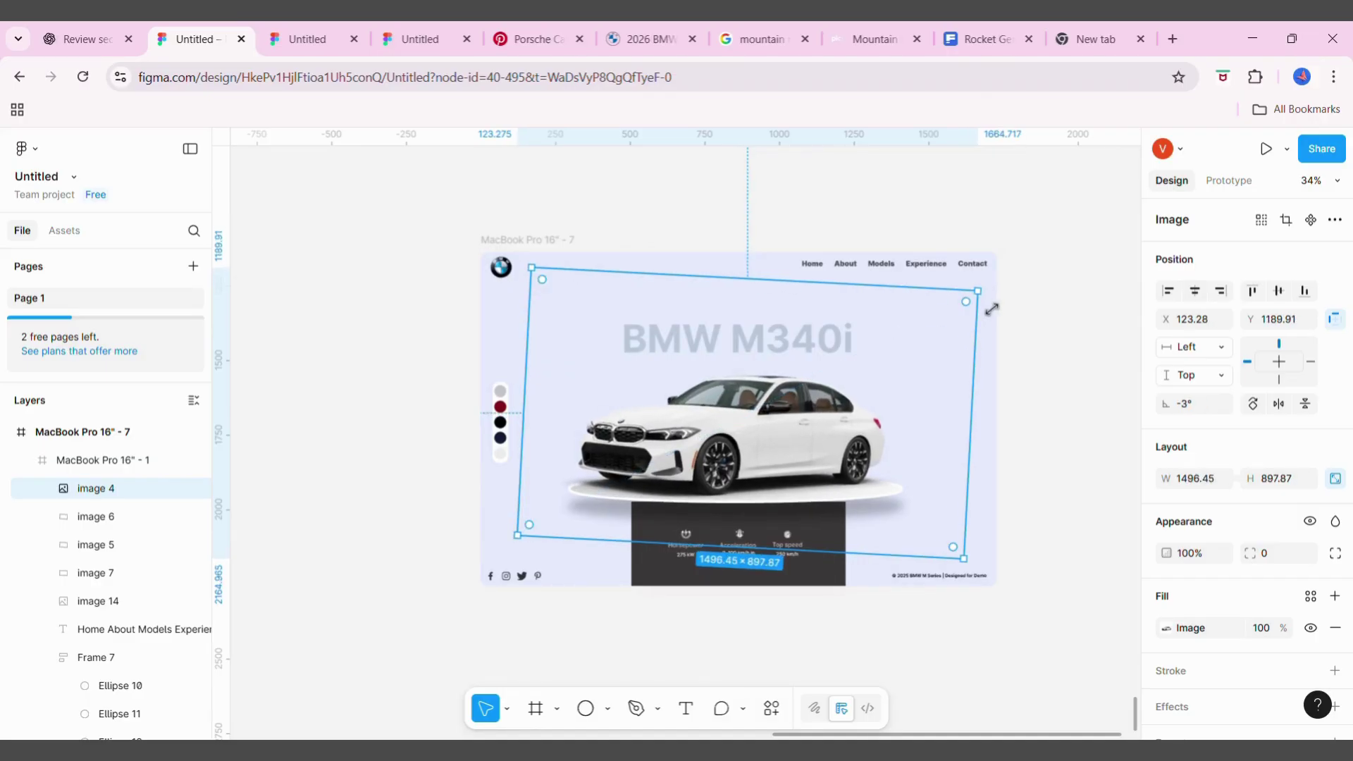
pyautogui.click(420, 491)
# Lighten the new frame's background and set its inner frame fill to FDFEFF
pyautogui.click(527, 240)
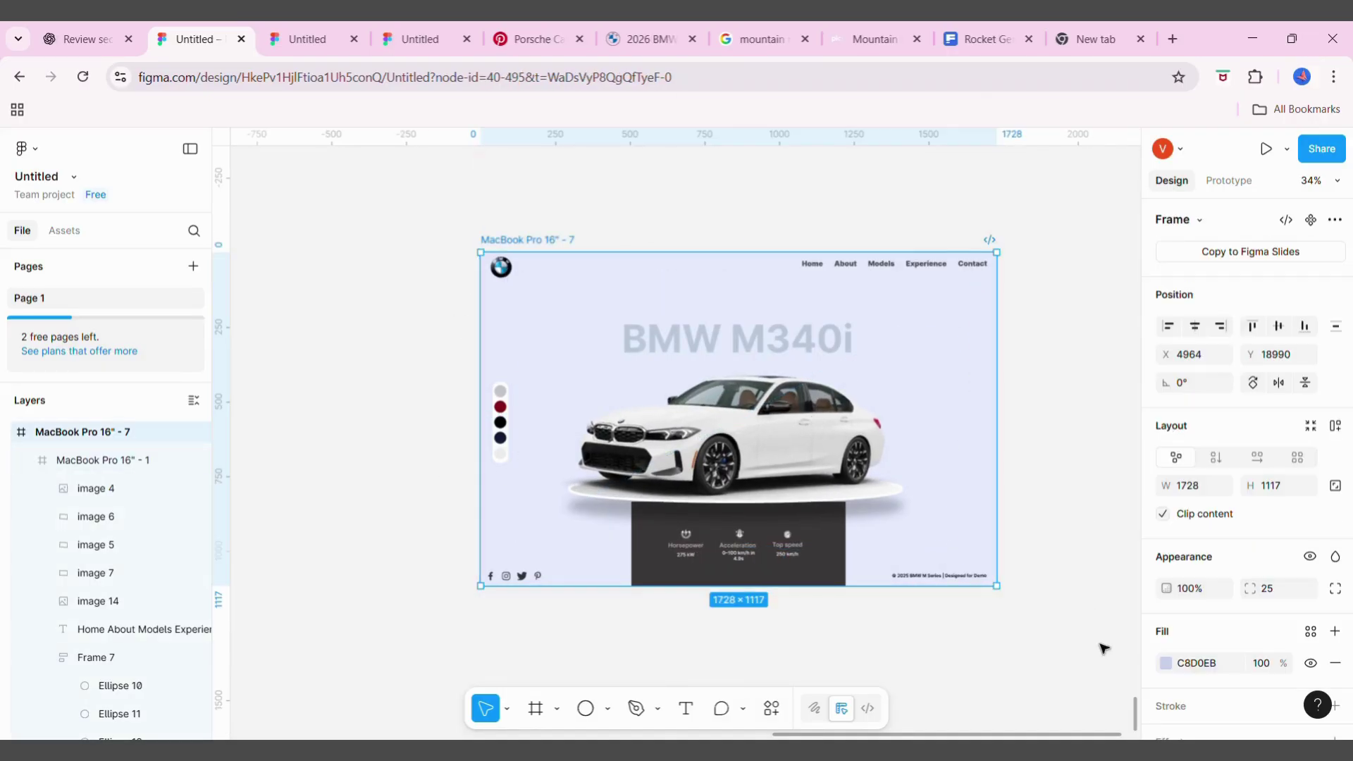
pyautogui.click(1165, 662)
pyautogui.click(969, 360)
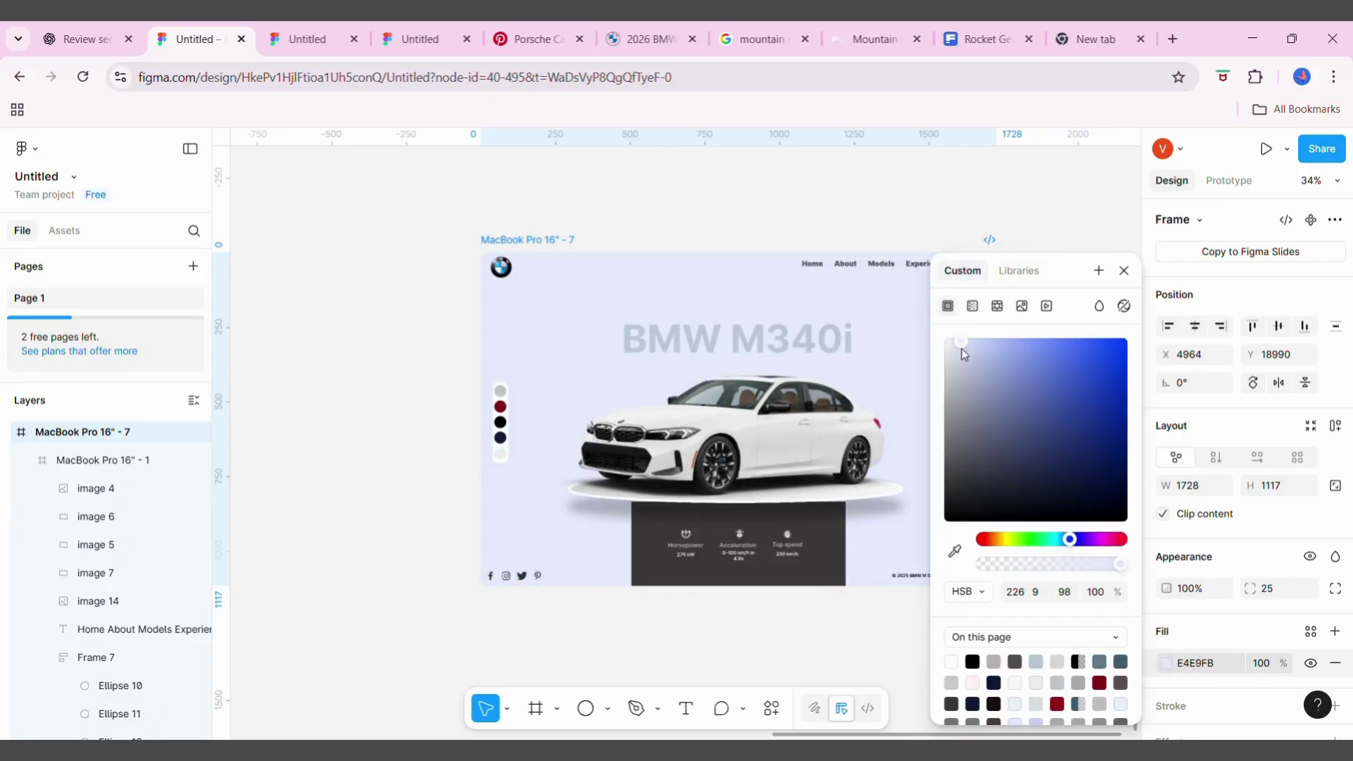
pyautogui.click(678, 459)
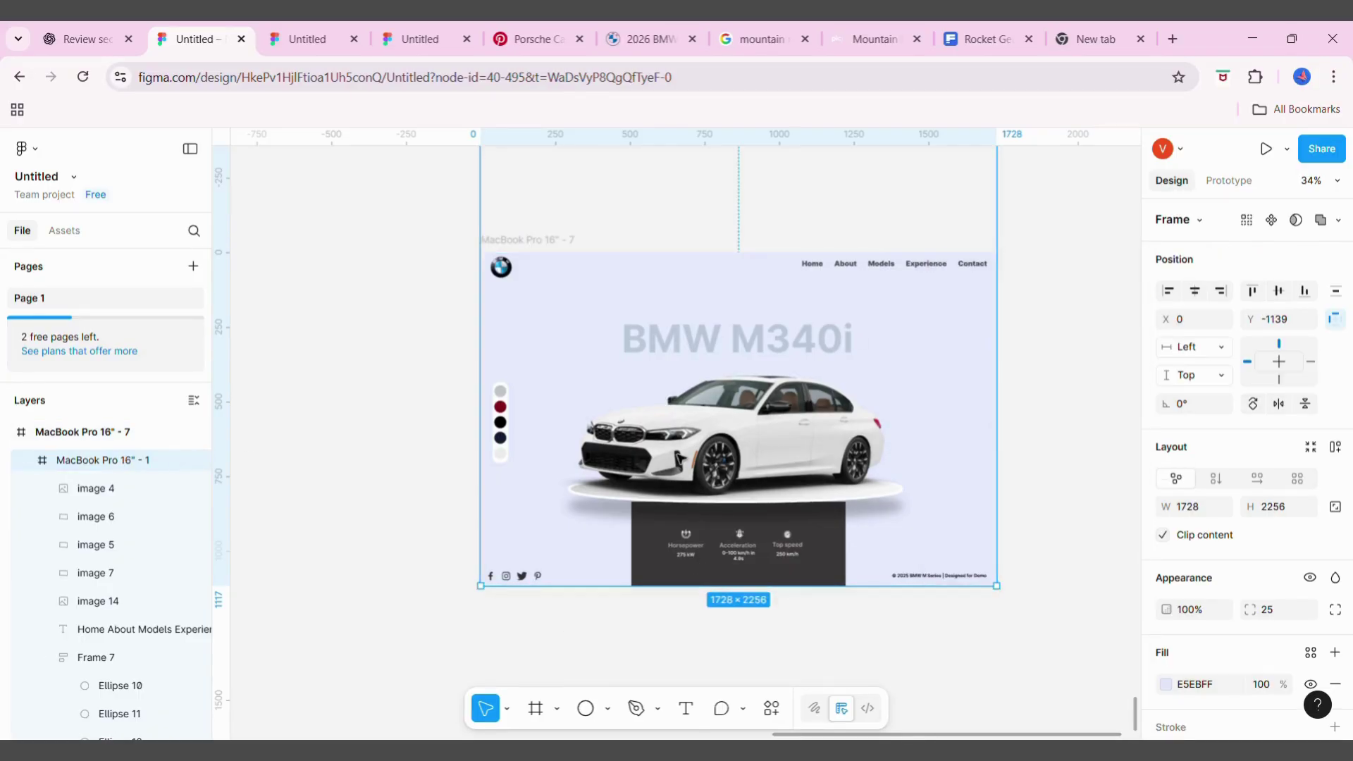
pyautogui.click(1166, 685)
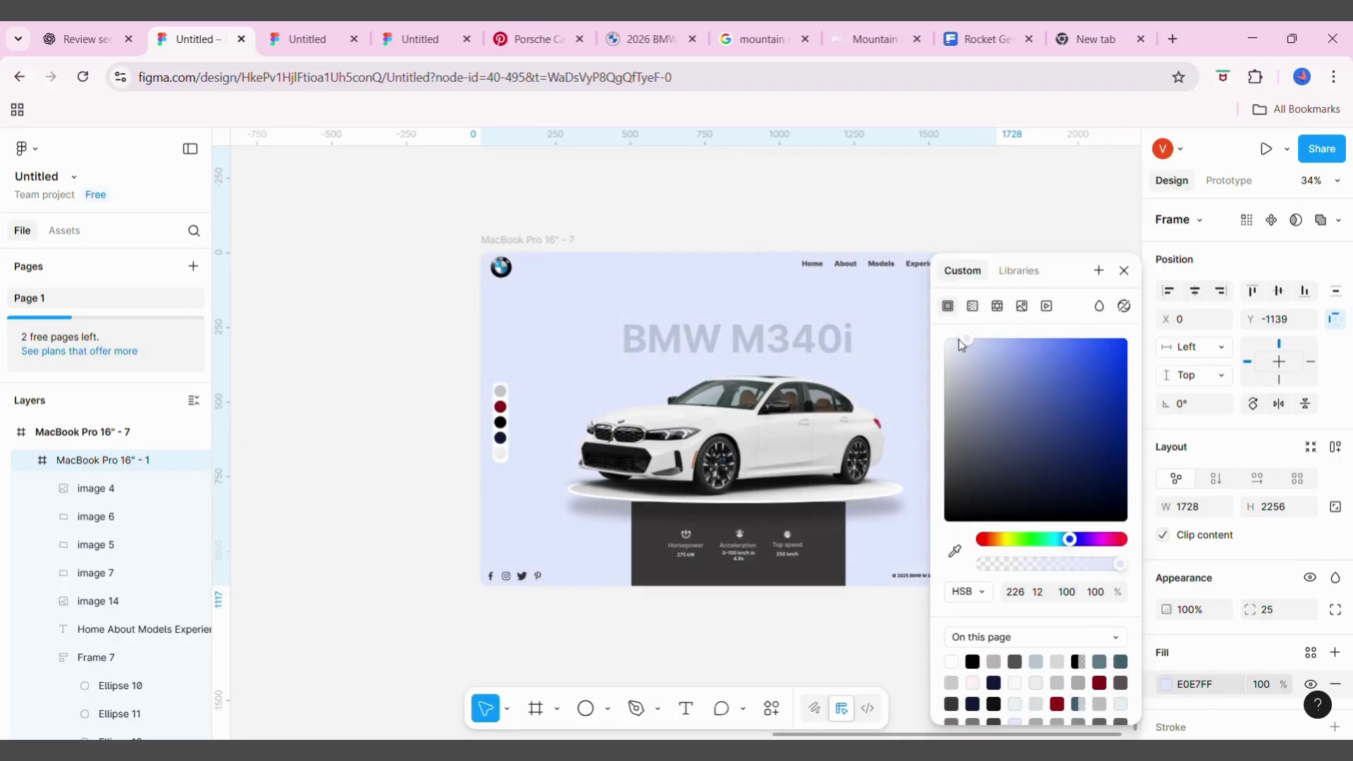
pyautogui.moveTo(962, 344); pyautogui.dragTo(942, 340)
pyautogui.click(1124, 270)
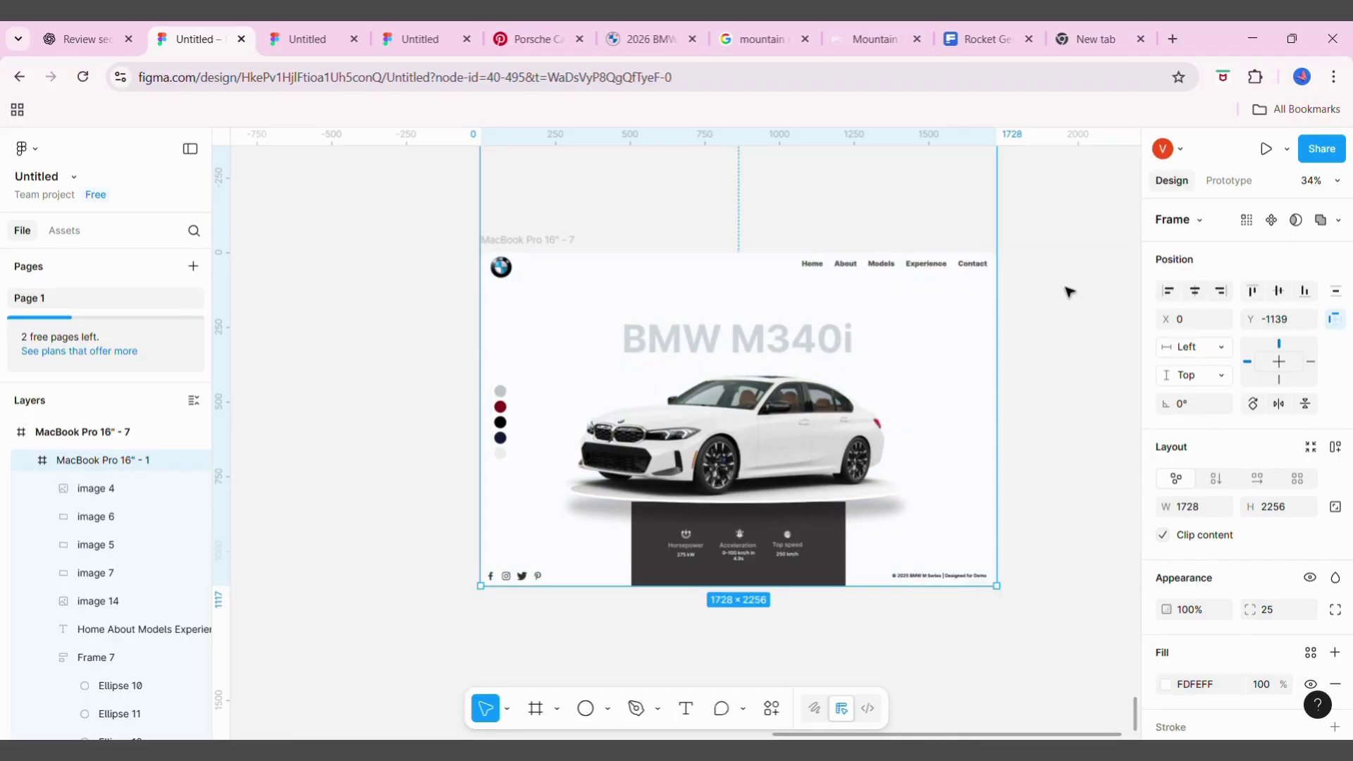
pyautogui.click(1070, 292)
pyautogui.scroll(1, 1066, 293)
pyautogui.scroll(-2, 916, 296)
pyautogui.click(585, 239)
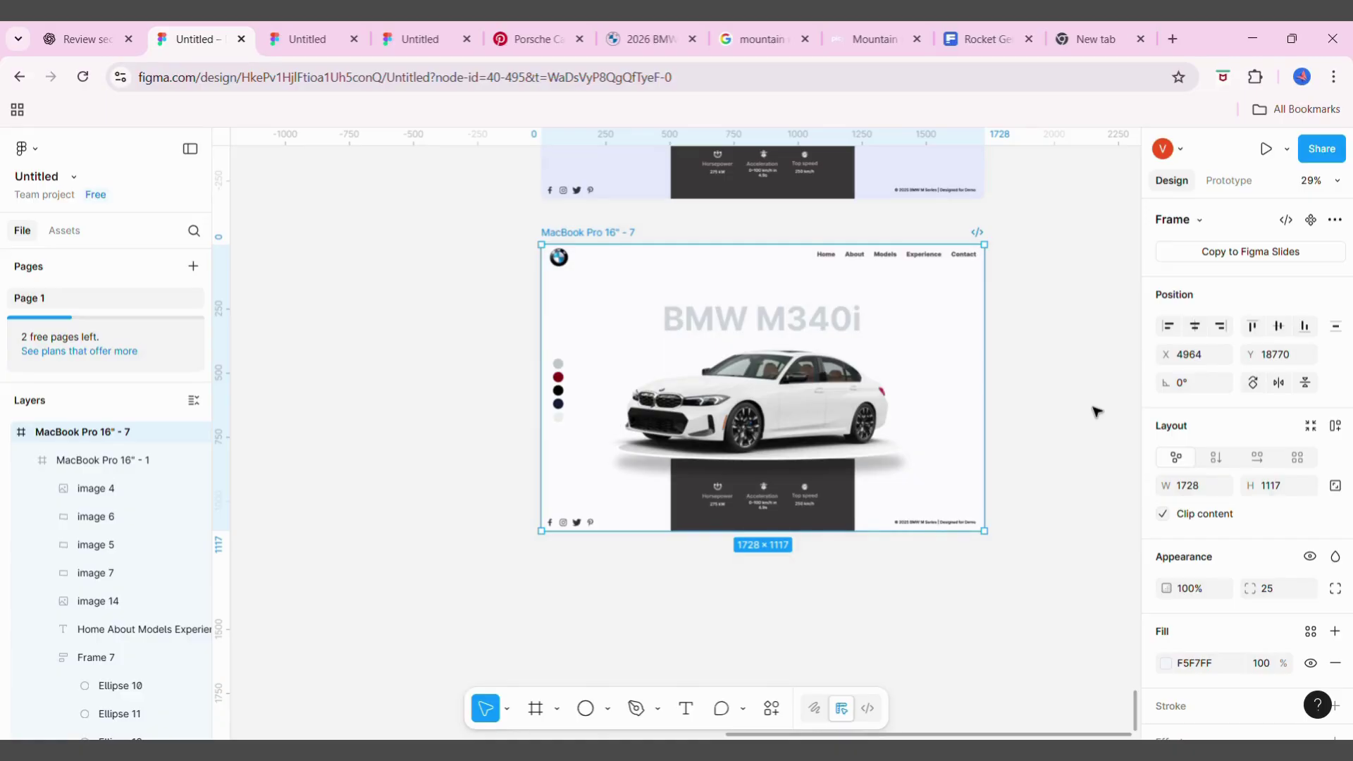
pyautogui.scroll(10, 1096, 411)
# Connect the hero frame to the silver-car frame with an After delay trigger of 1ms
pyautogui.scroll(10, 1096, 411)
pyautogui.scroll(5, 1096, 411)
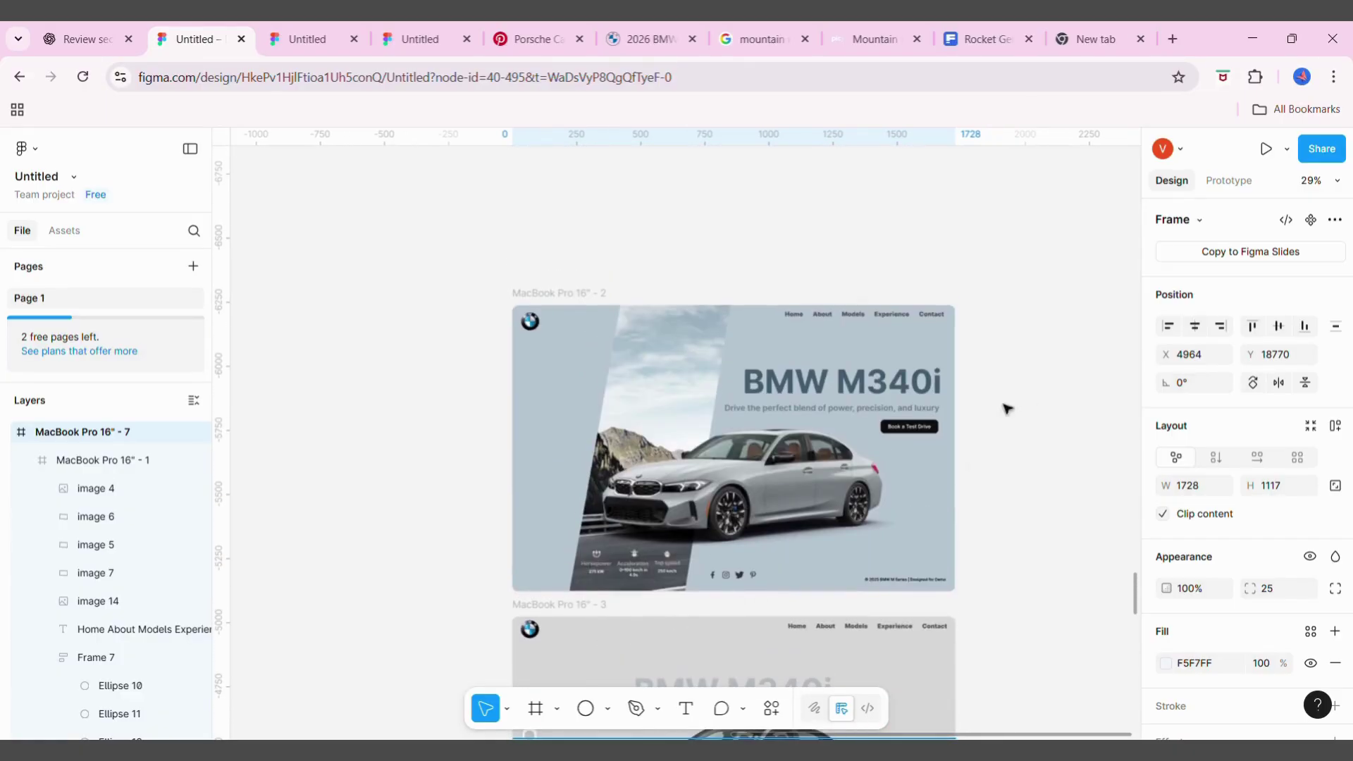
pyautogui.click(615, 307)
pyautogui.scroll(-2, 570, 227)
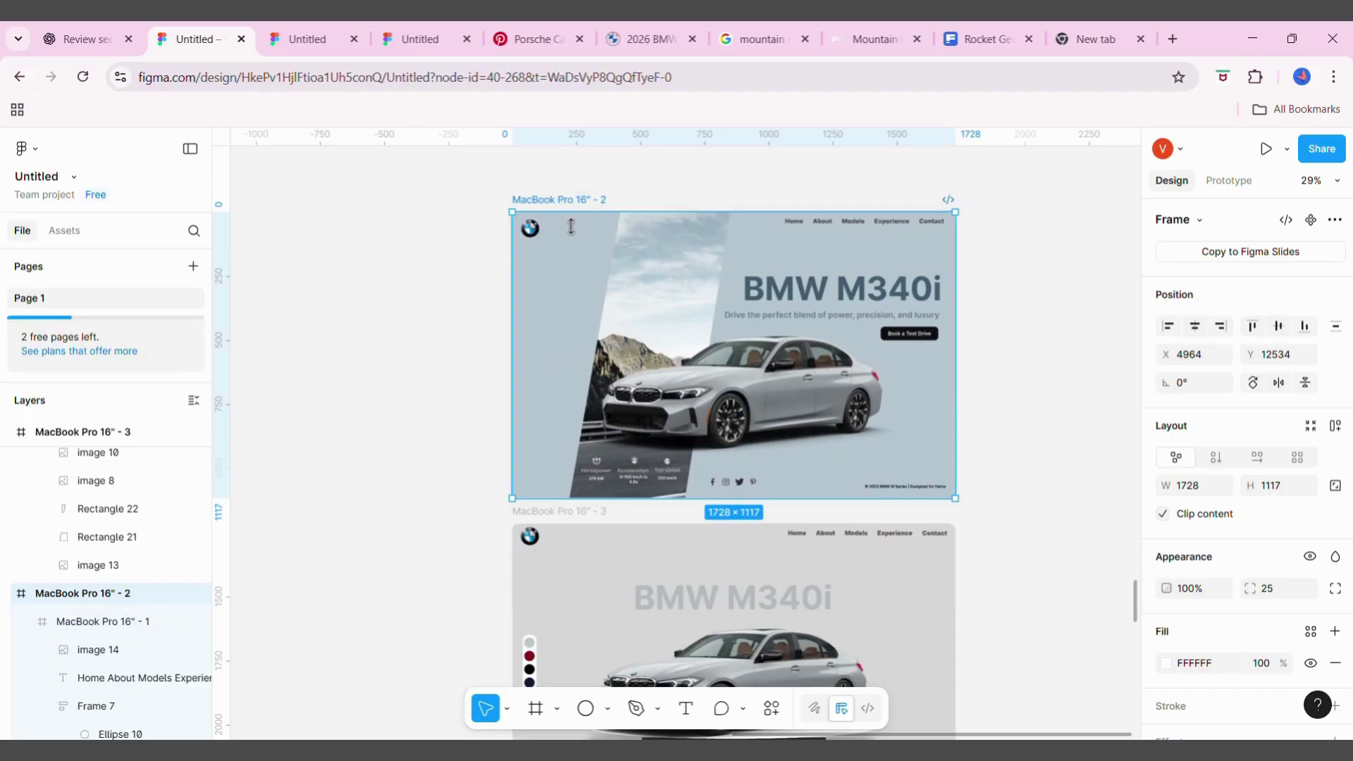
pyautogui.click(1228, 180)
pyautogui.moveTo(733, 502); pyautogui.dragTo(749, 583)
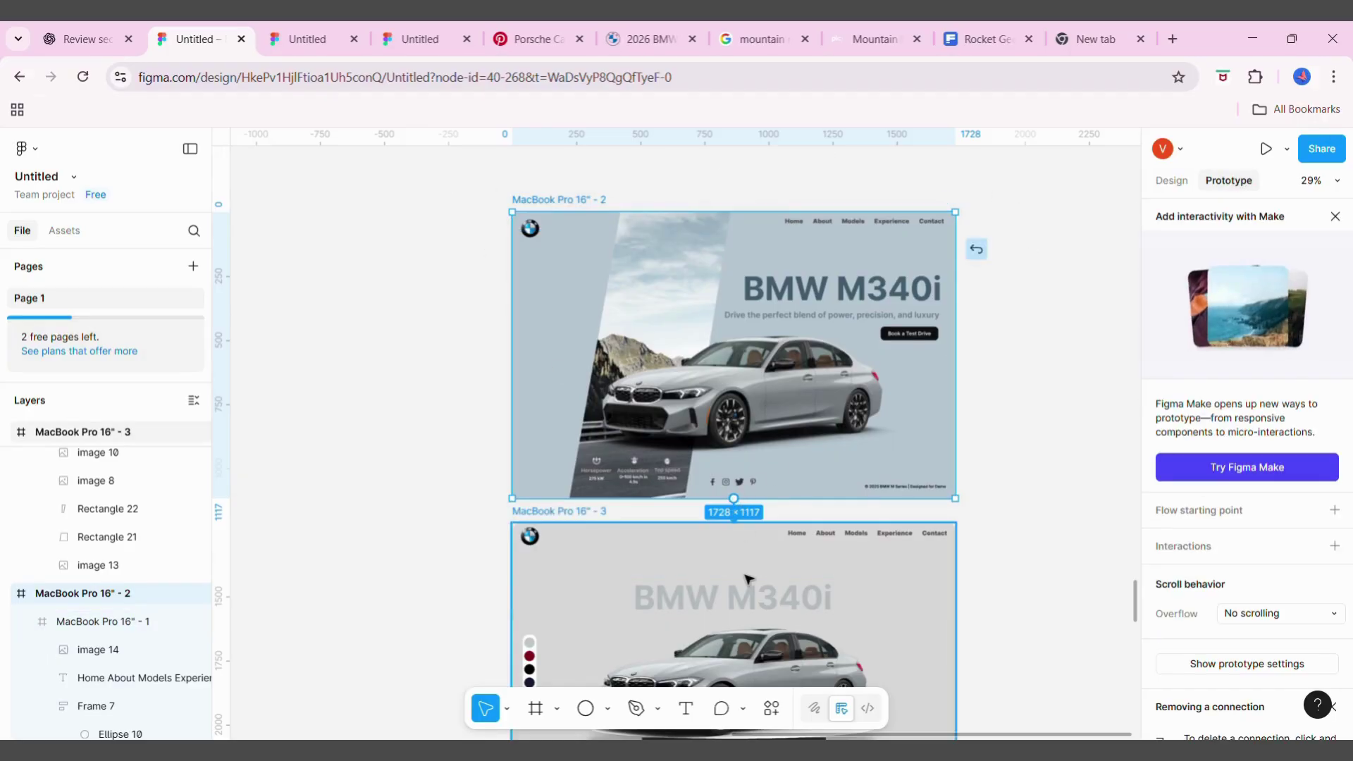
pyautogui.click(780, 403)
pyautogui.click(763, 681)
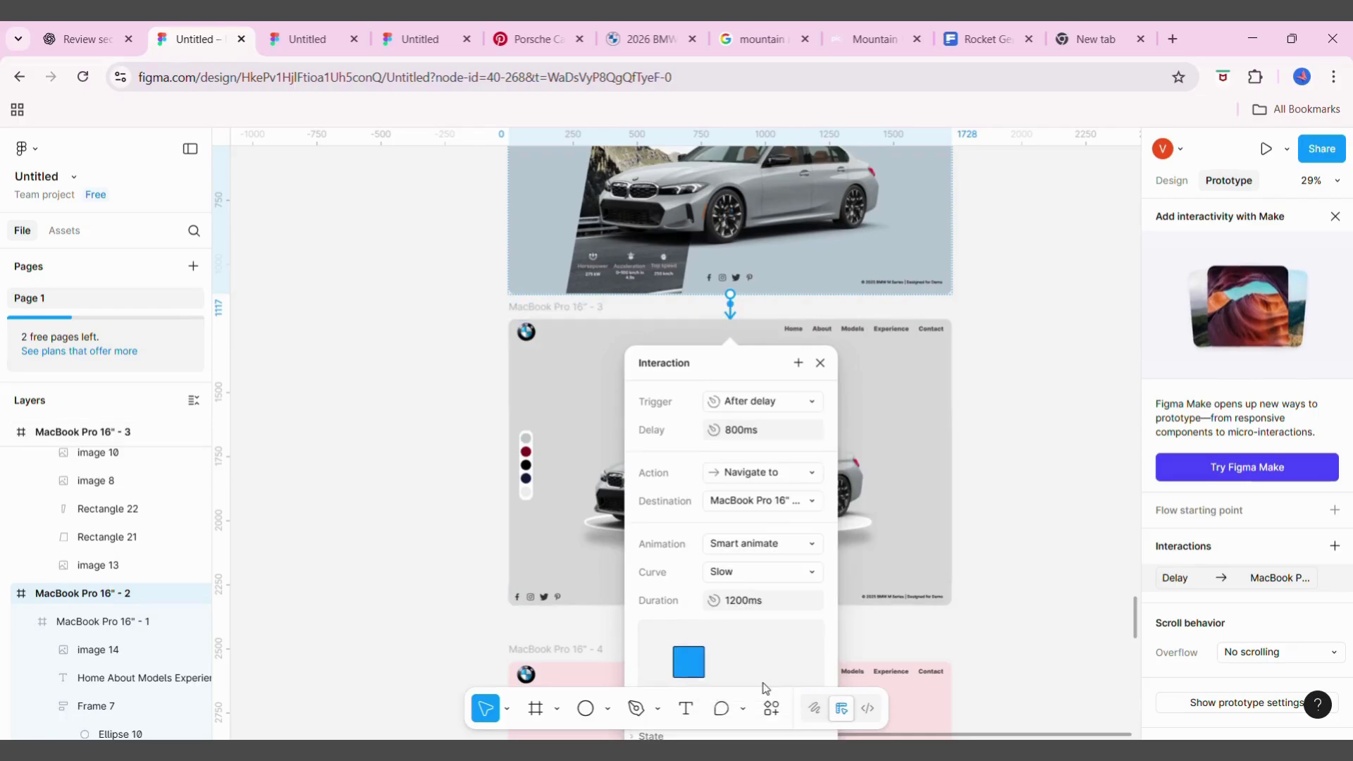
pyautogui.click(780, 431)
pyautogui.write('1')
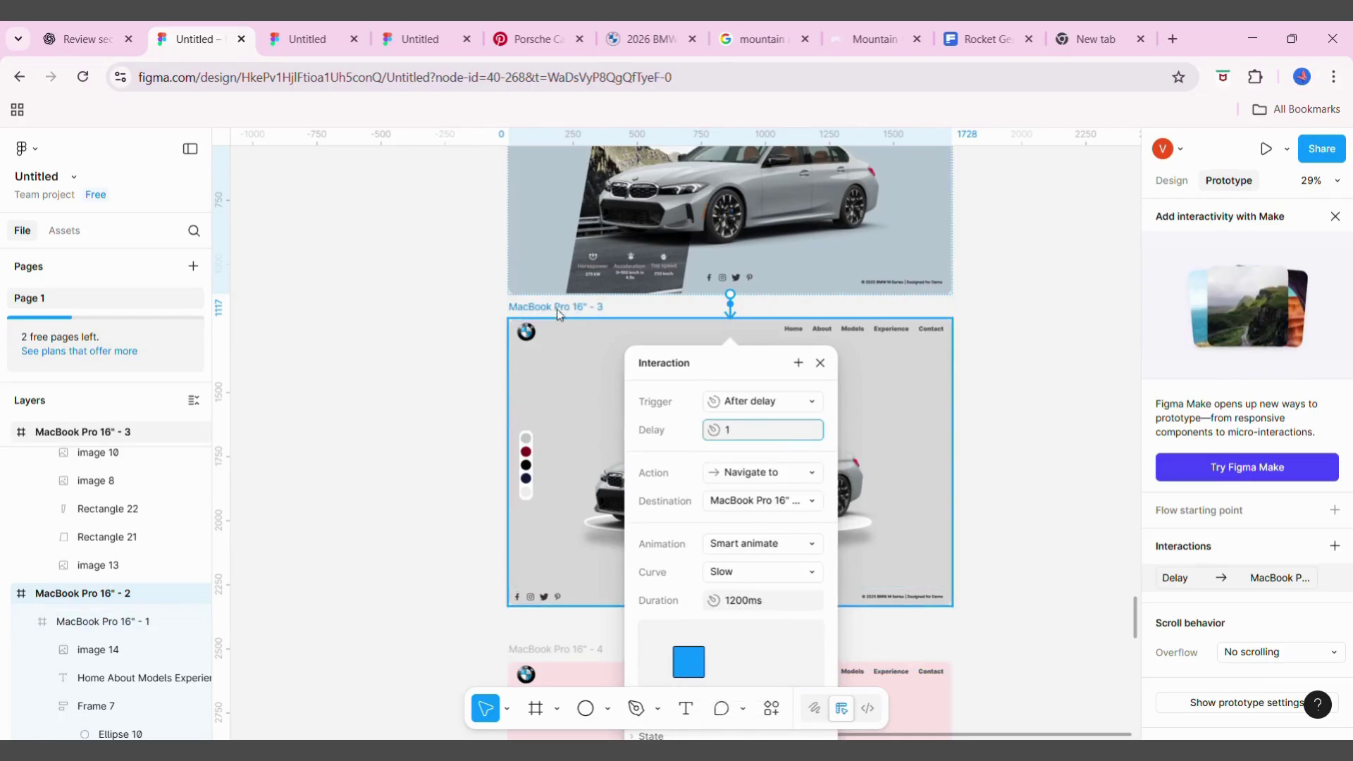
pyautogui.click(561, 311)
# Link the silver-car frame's red swatch to the red-car frame
pyautogui.scroll(-5, 562, 314)
pyautogui.click(532, 205)
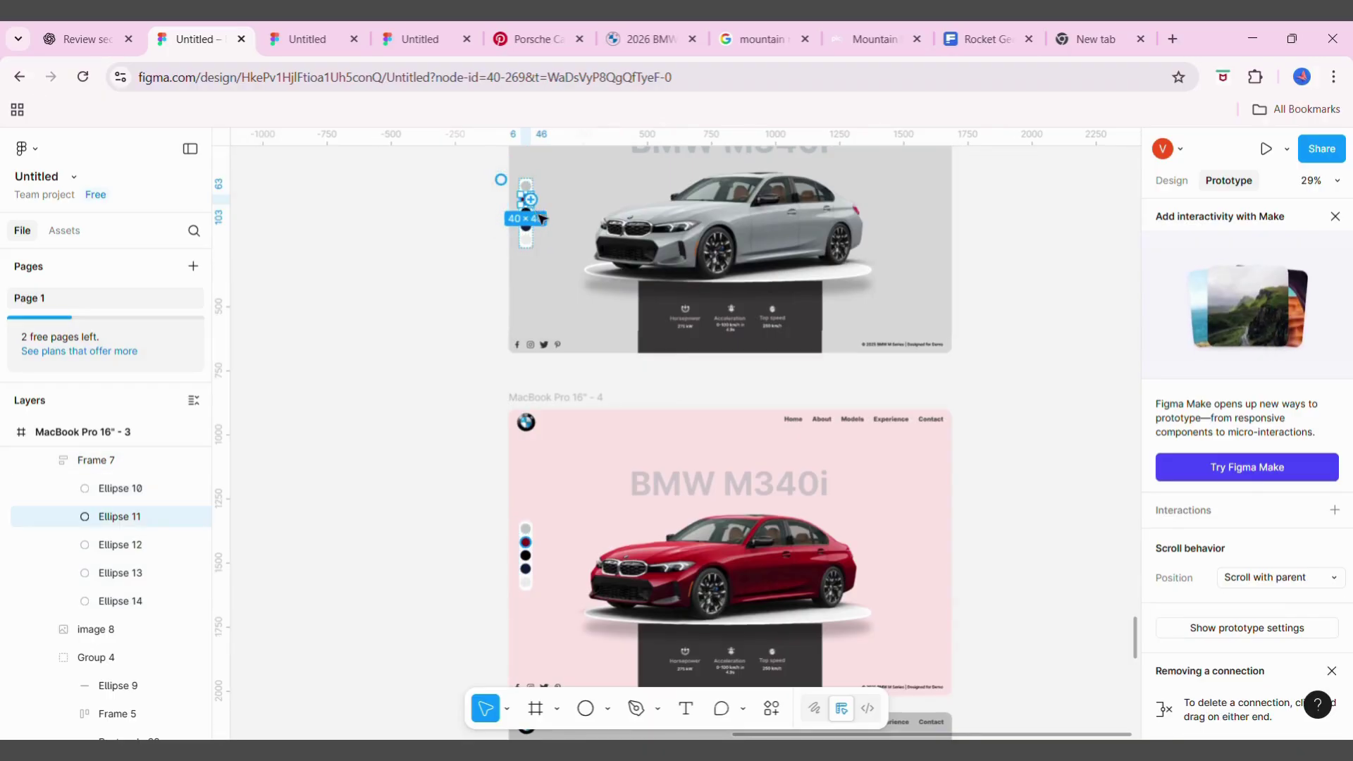
pyautogui.moveTo(530, 199); pyautogui.dragTo(583, 453)
pyautogui.scroll(-5, 638, 460)
pyautogui.scroll(3, 525, 399)
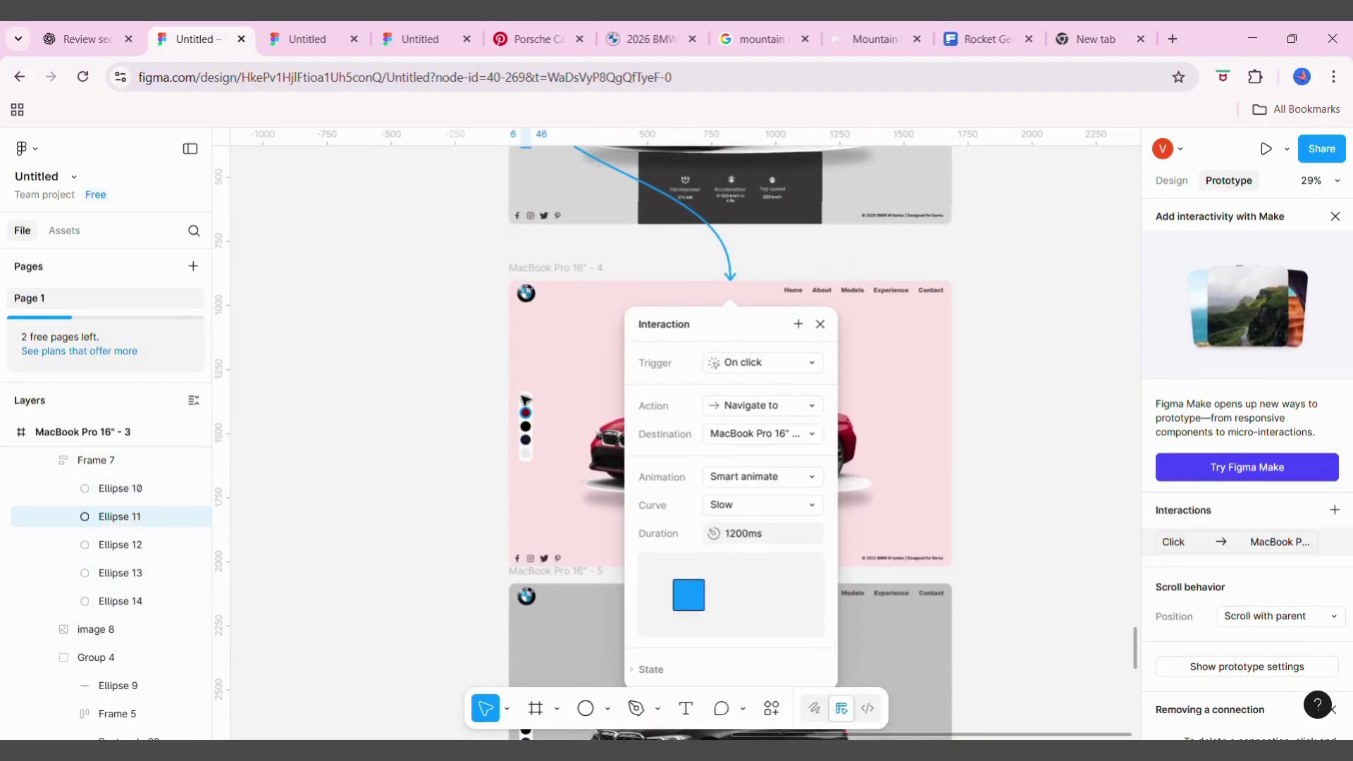
pyautogui.click(412, 433)
# Set the hero connection to smart animate over 2500ms
pyautogui.press('n')
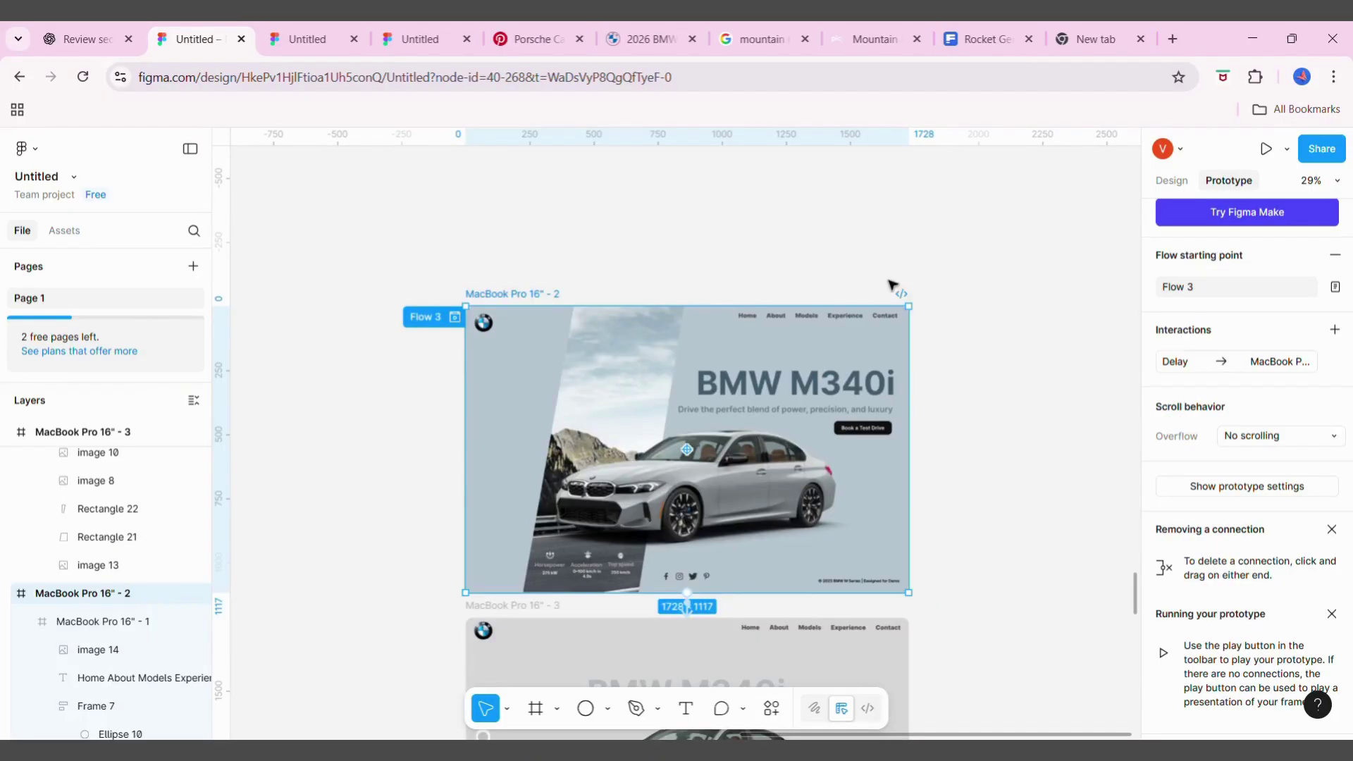
pyautogui.scroll(-5, 892, 284)
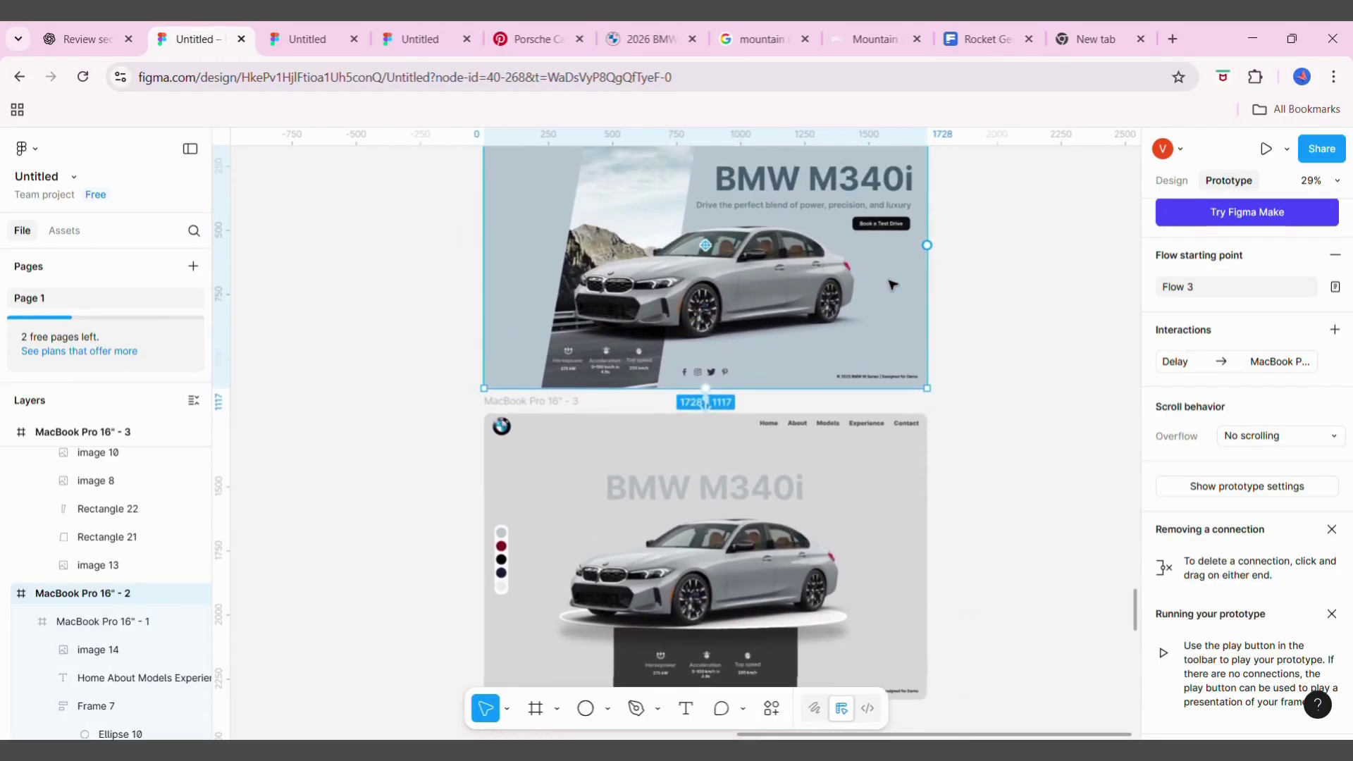
pyautogui.scroll(-3, 892, 284)
pyautogui.scroll(2, 747, 423)
pyautogui.keyDown('ctrl'); pyautogui.scroll(4, 743, 498); pyautogui.keyUp('ctrl')
pyautogui.click(743, 491)
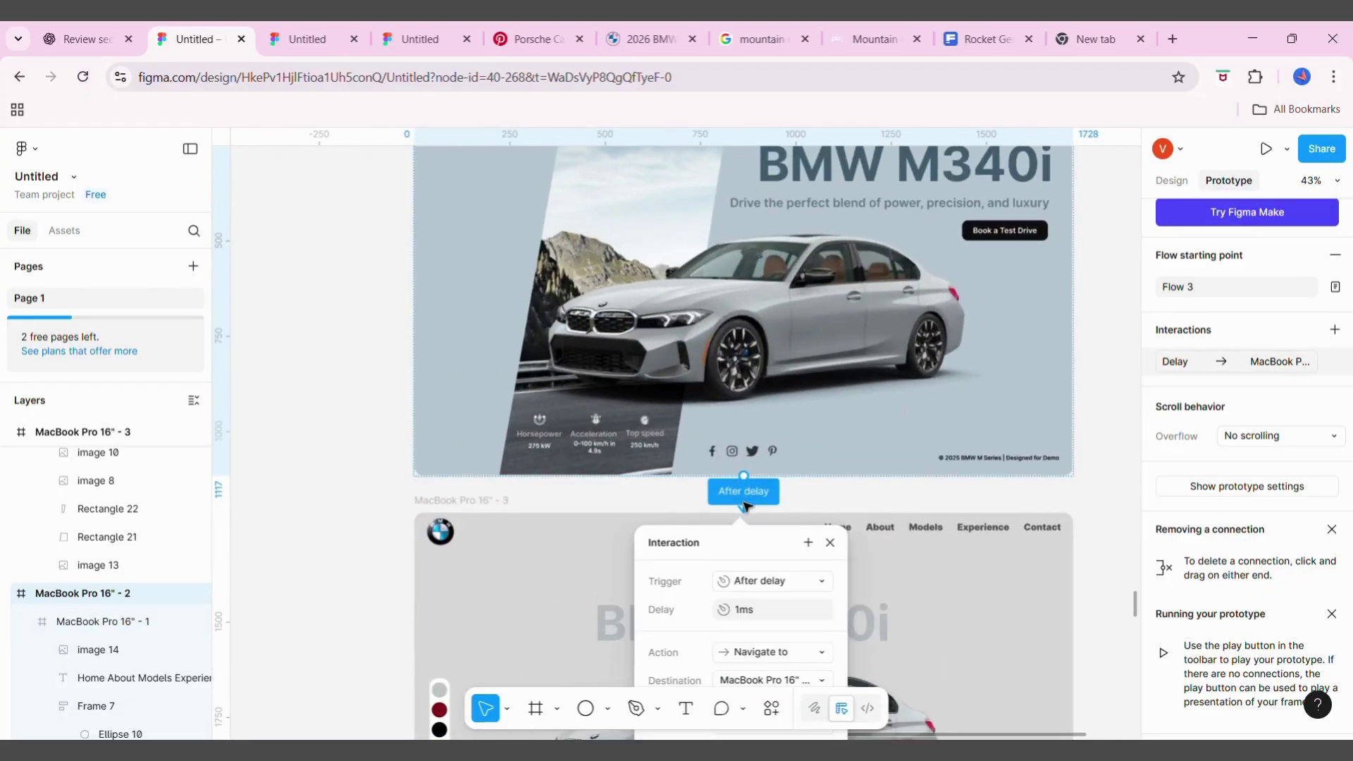
pyautogui.scroll(-2, 743, 503)
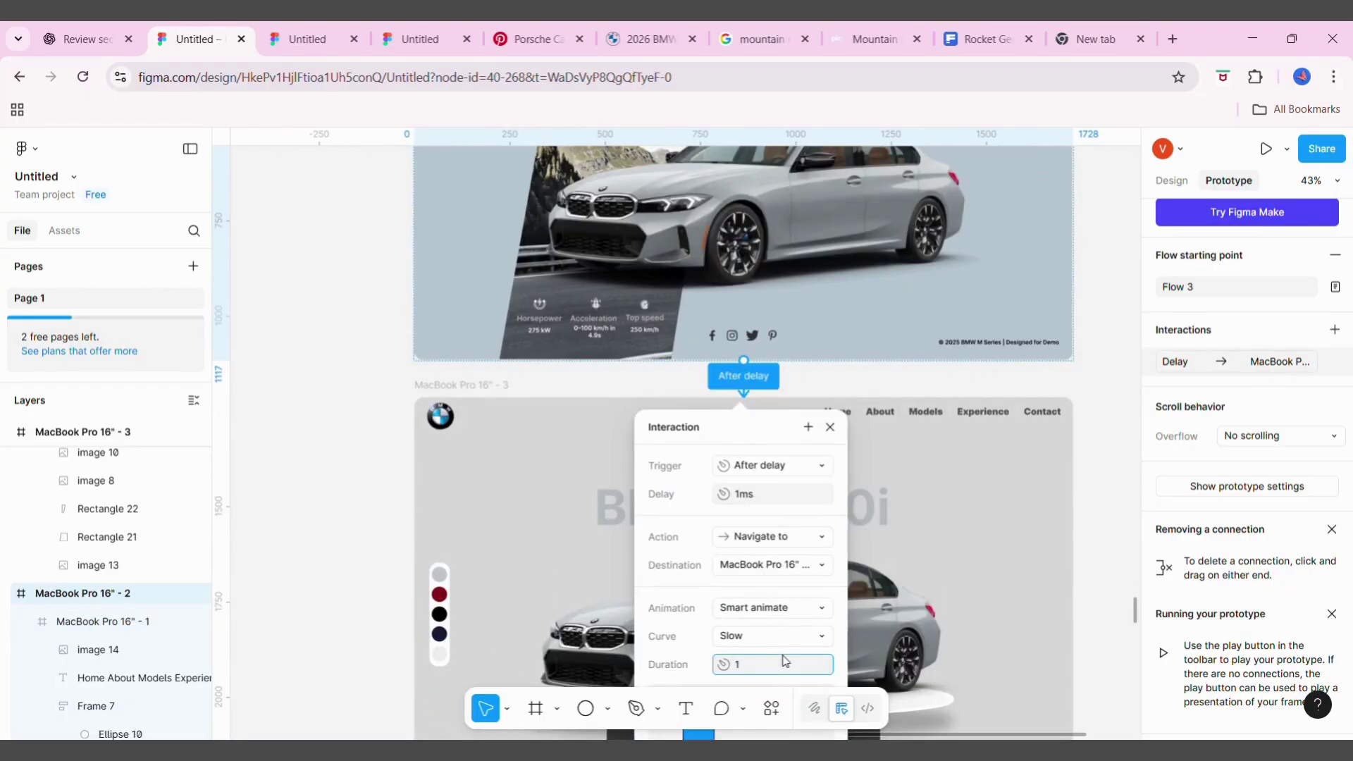
pyautogui.press('Escape')
pyautogui.scroll(-3, 273, 437)
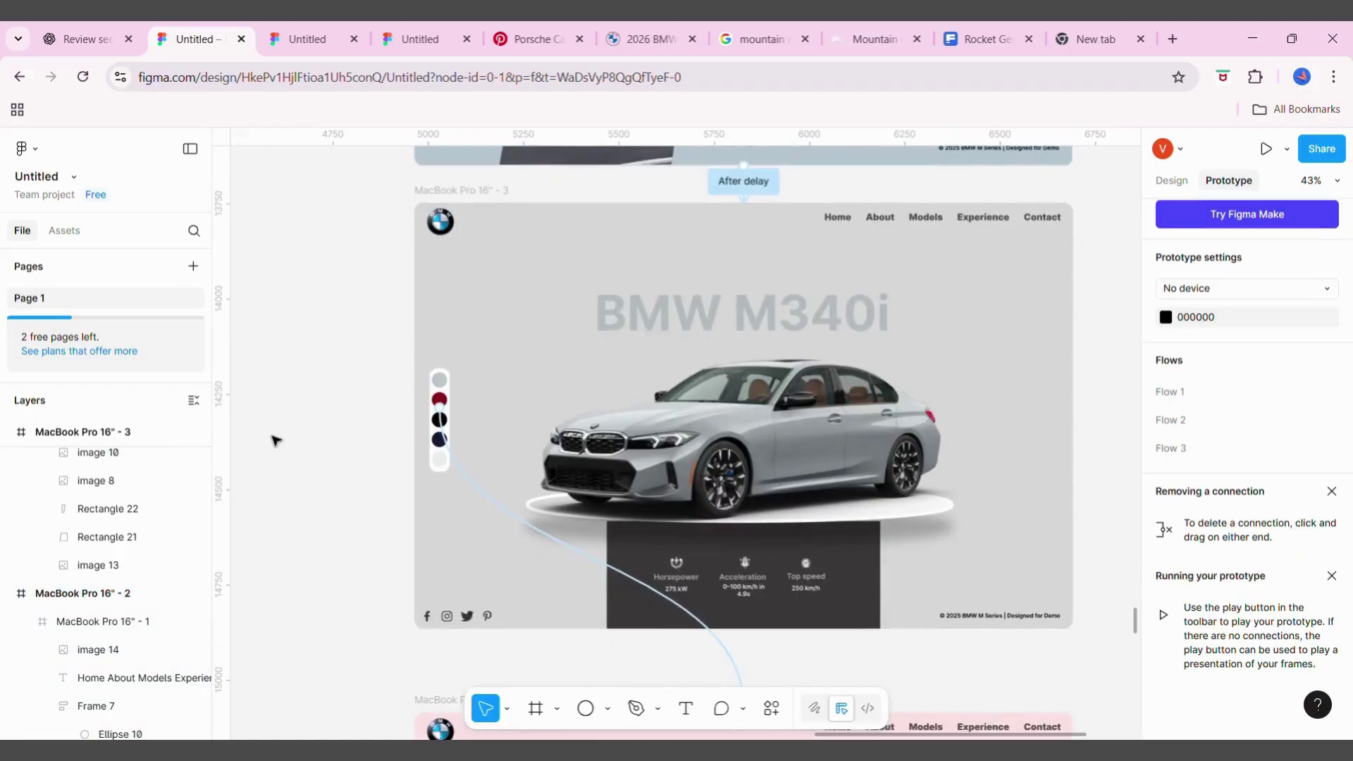
pyautogui.keyDown('ctrl'); pyautogui.scroll(-3, 277, 423); pyautogui.keyUp('ctrl')
# Preview the prototype flow from the beginning
pyautogui.hotkey('shift', 'space')
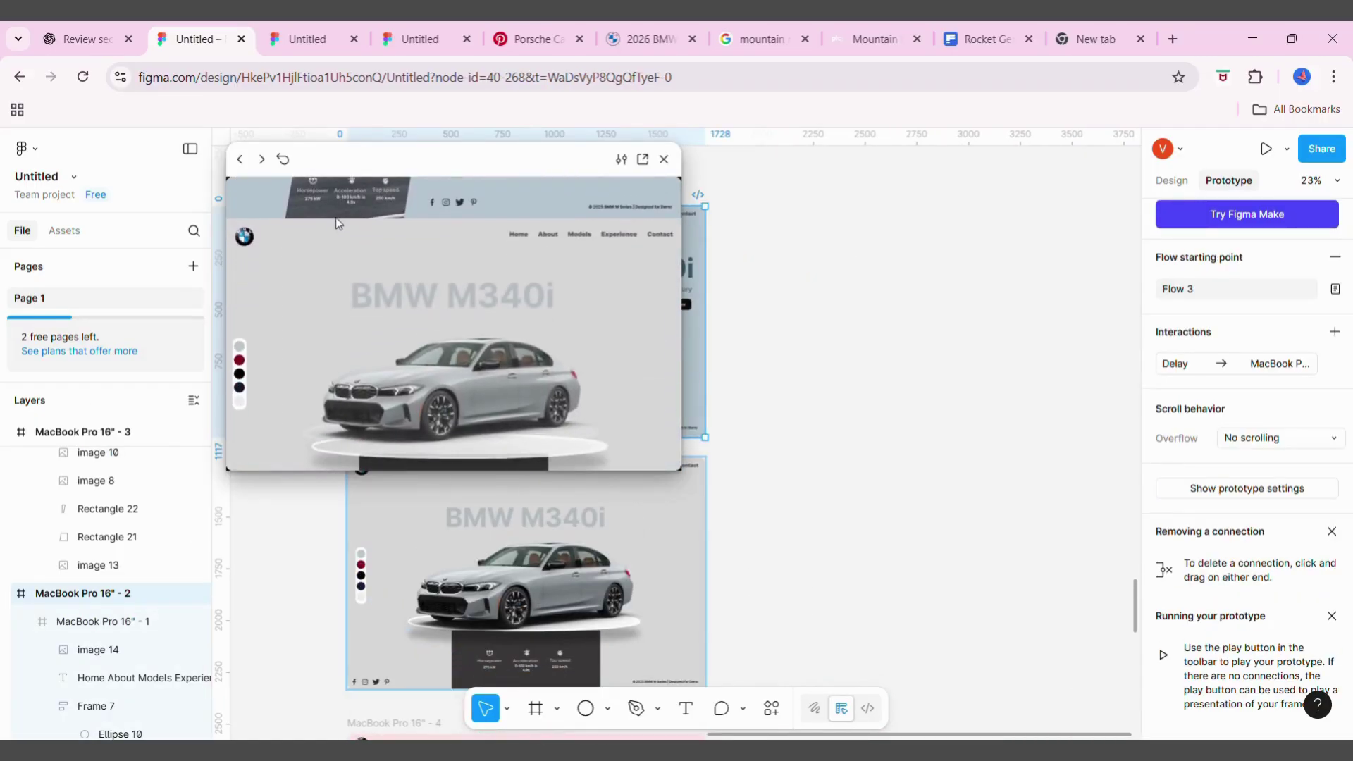
pyautogui.click(282, 160)
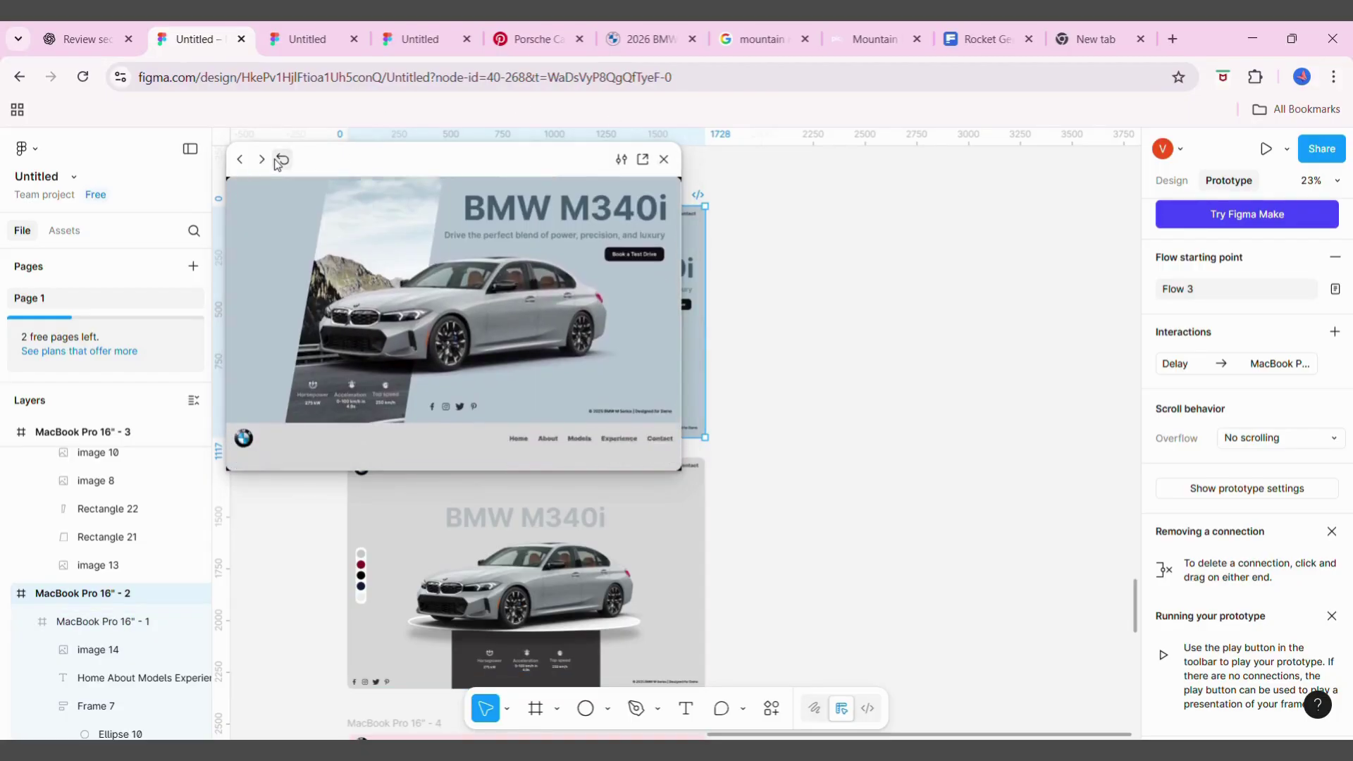
pyautogui.click(665, 161)
# Review the hero connection, then link the red-car frame's silver swatch back to the top frame
pyautogui.click(529, 444)
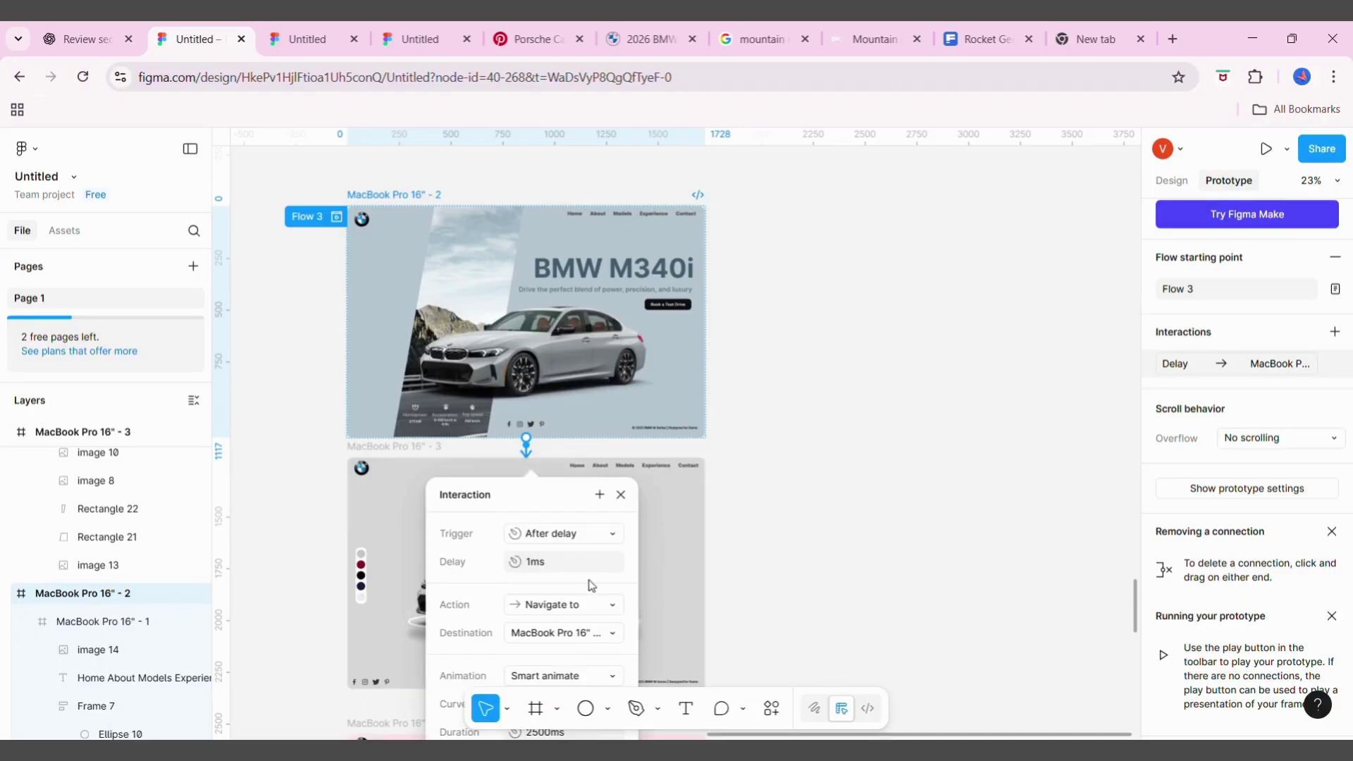
pyautogui.scroll(-3, 592, 584)
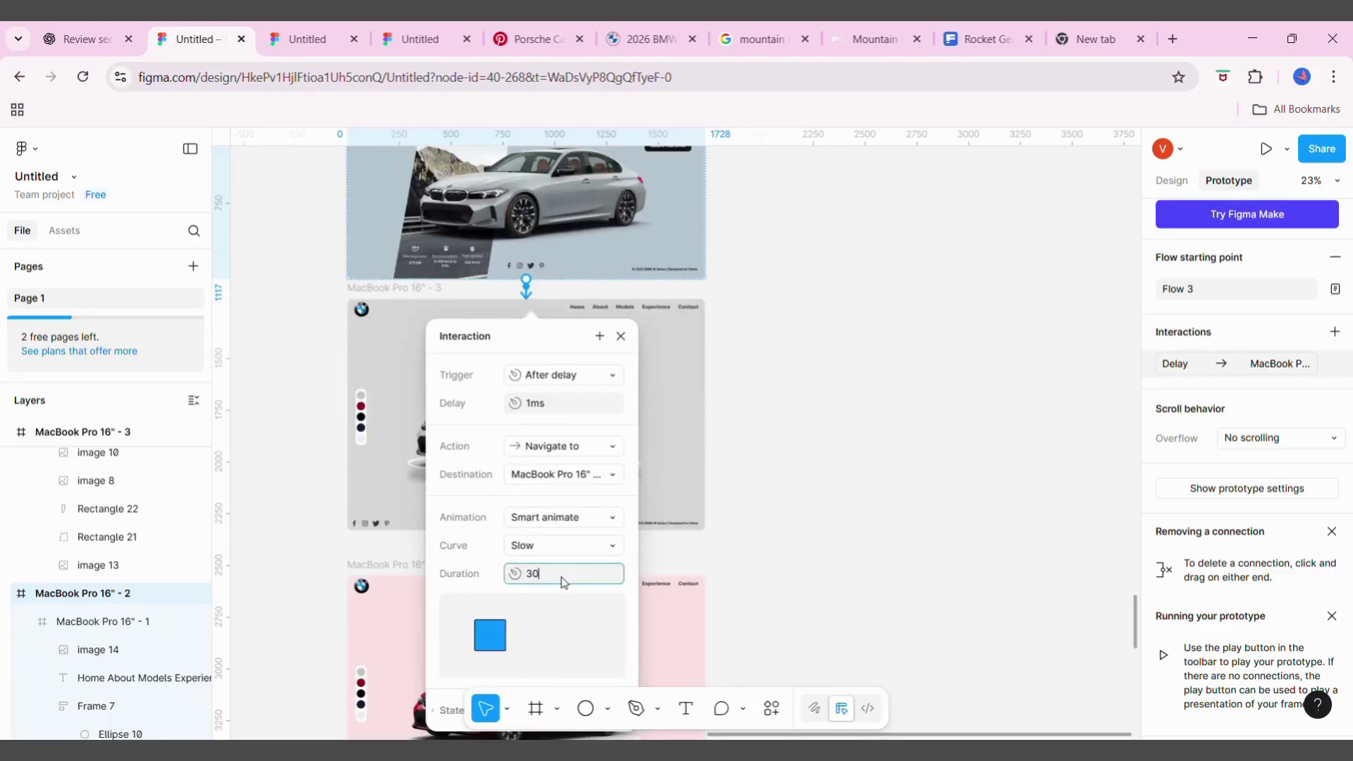
pyautogui.click(770, 533)
pyautogui.scroll(-2, 374, 569)
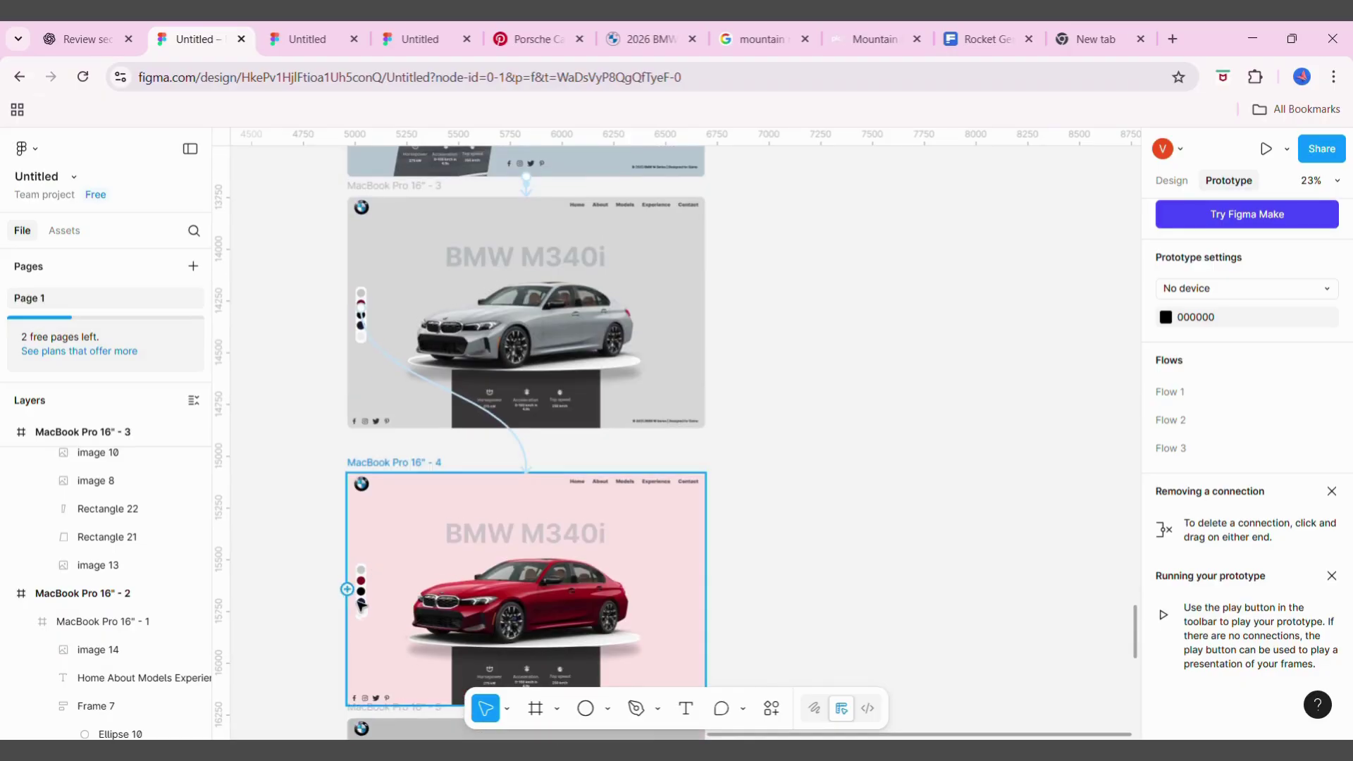
pyautogui.click(367, 592)
pyautogui.scroll(4, 367, 592)
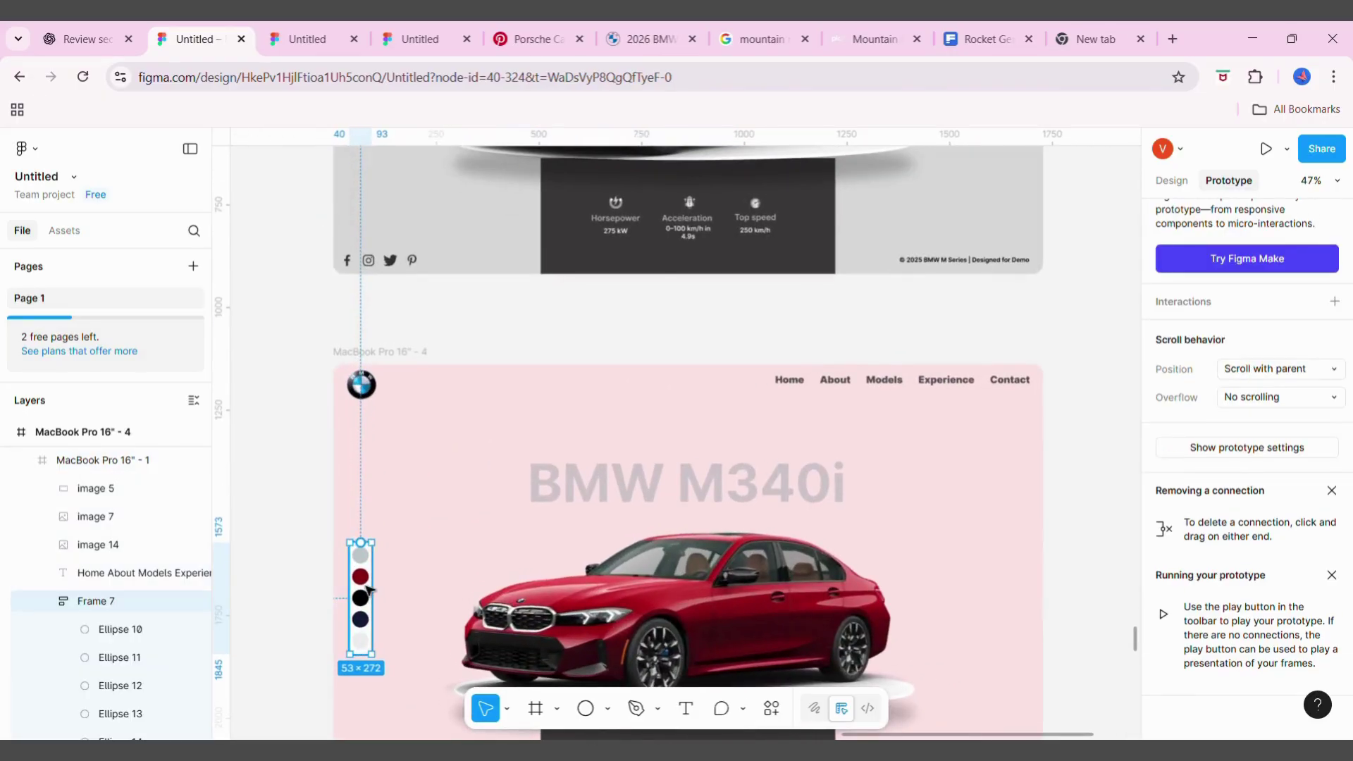
pyautogui.click(366, 590)
pyautogui.click(360, 555)
pyautogui.moveTo(373, 556); pyautogui.dragTo(687, 253)
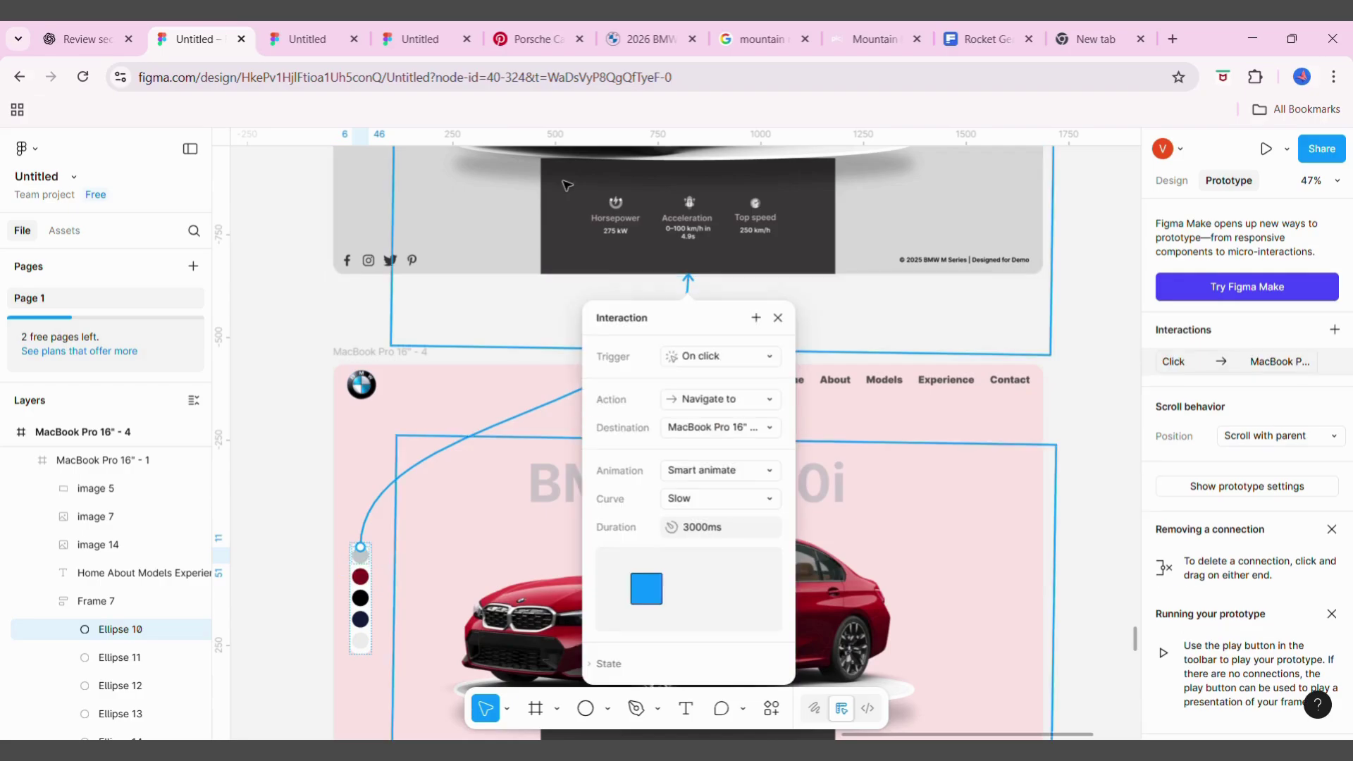
pyautogui.scroll(-1, 783, 399)
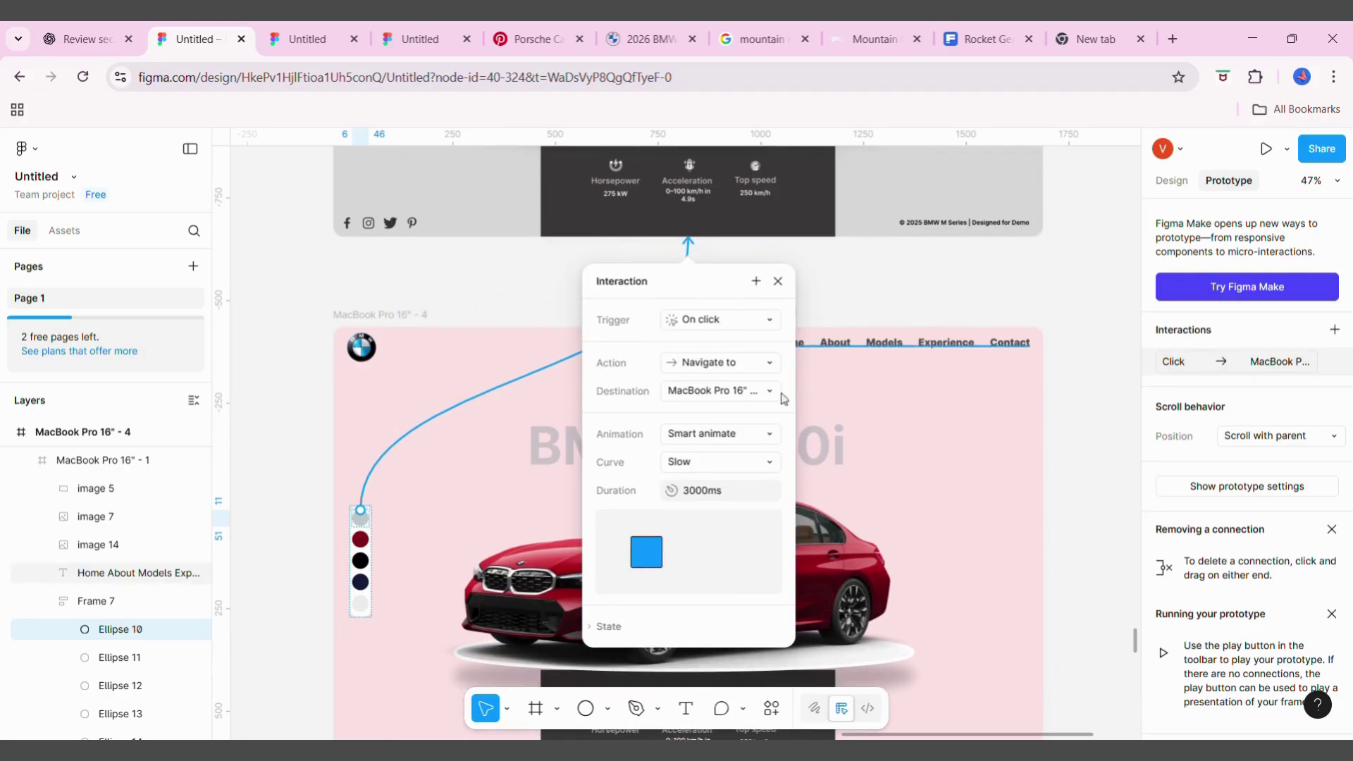
pyautogui.click(304, 468)
# Link the red-car frame's black swatch, Ellipse 12, to MacBook Pro 16" - 5
pyautogui.scroll(-3, 289, 484)
pyautogui.scroll(-2, 289, 484)
pyautogui.click(345, 289)
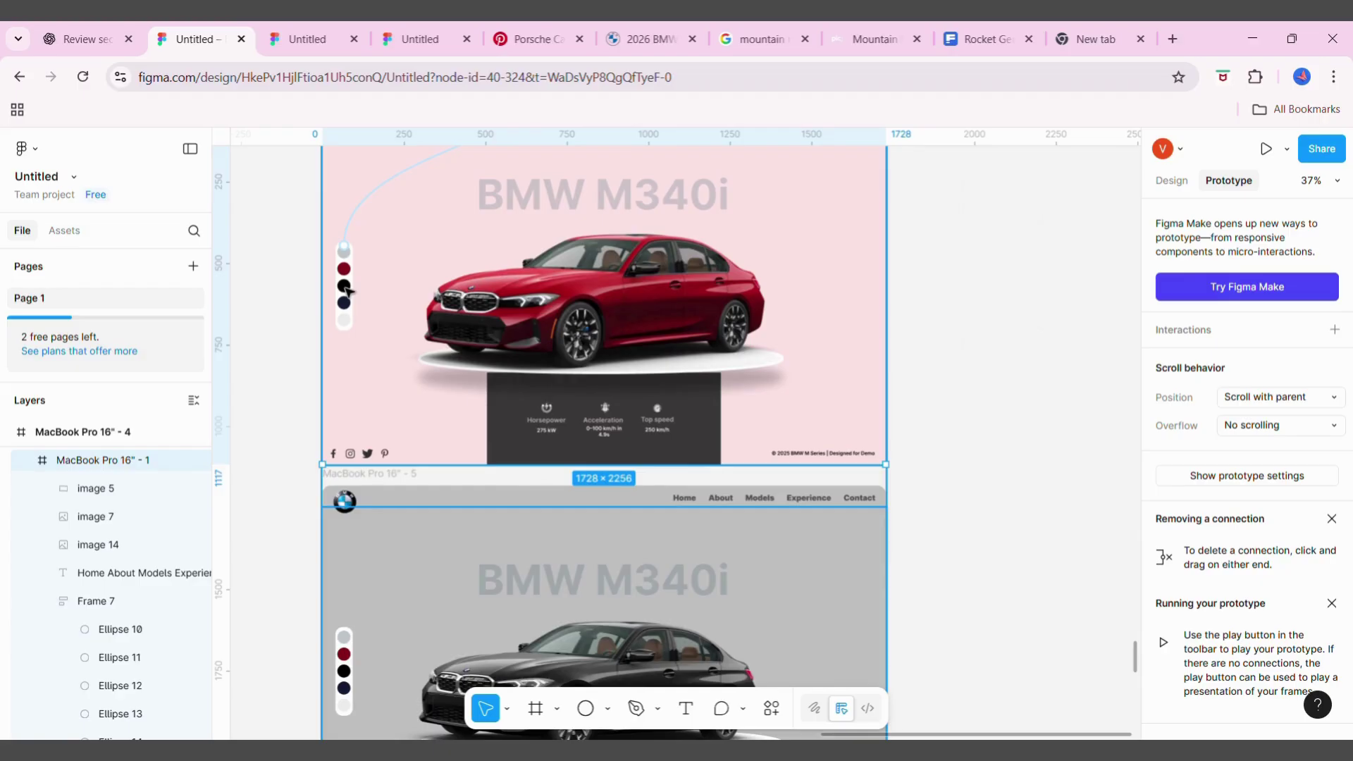
pyautogui.scroll(3, 348, 290)
pyautogui.scroll(3, 348, 290)
pyautogui.click(346, 287)
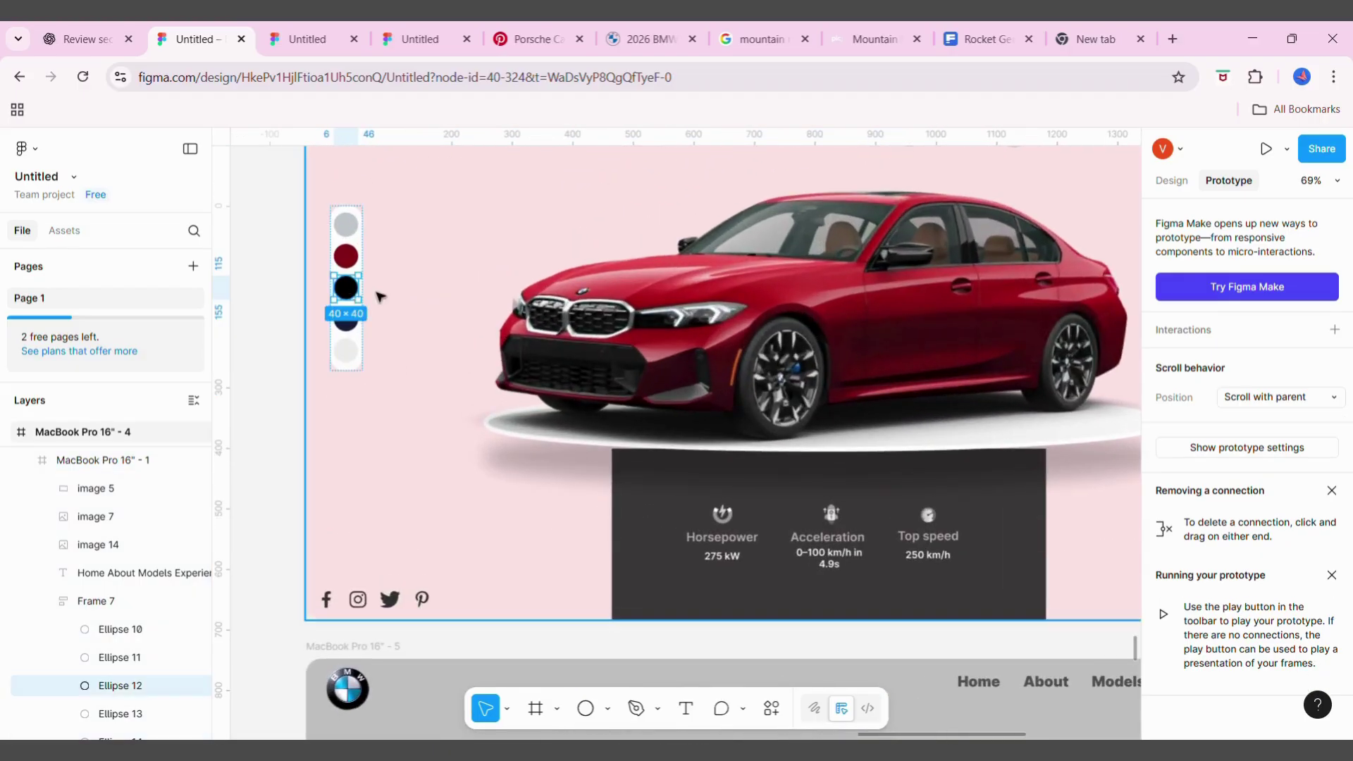
pyautogui.moveTo(361, 287); pyautogui.dragTo(338, 669)
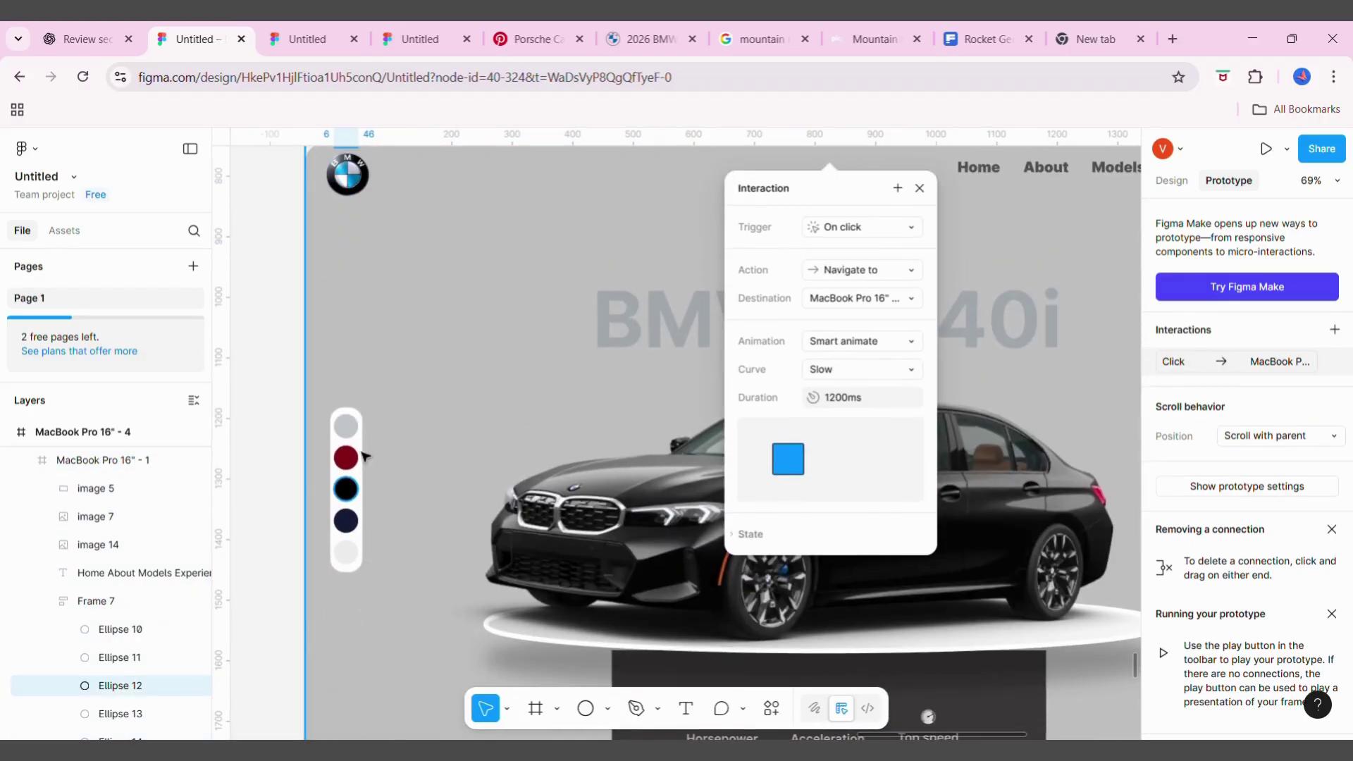
# Link the red dot Ellipse 11 and the navy dot Ellipse 13 to their colour frames
pyautogui.click(350, 467)
pyautogui.click(346, 458)
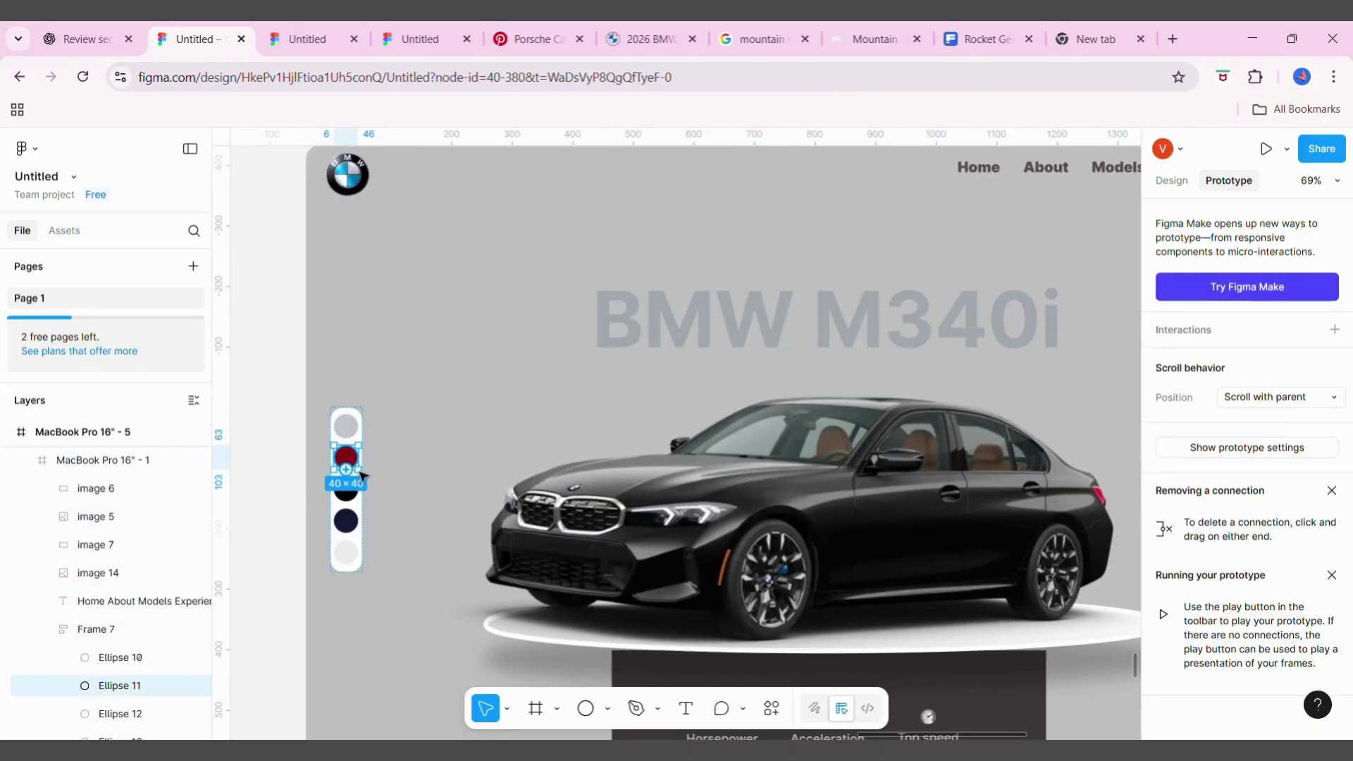
pyautogui.moveTo(360, 458); pyautogui.dragTo(539, 182)
pyautogui.scroll(-2, 339, 423)
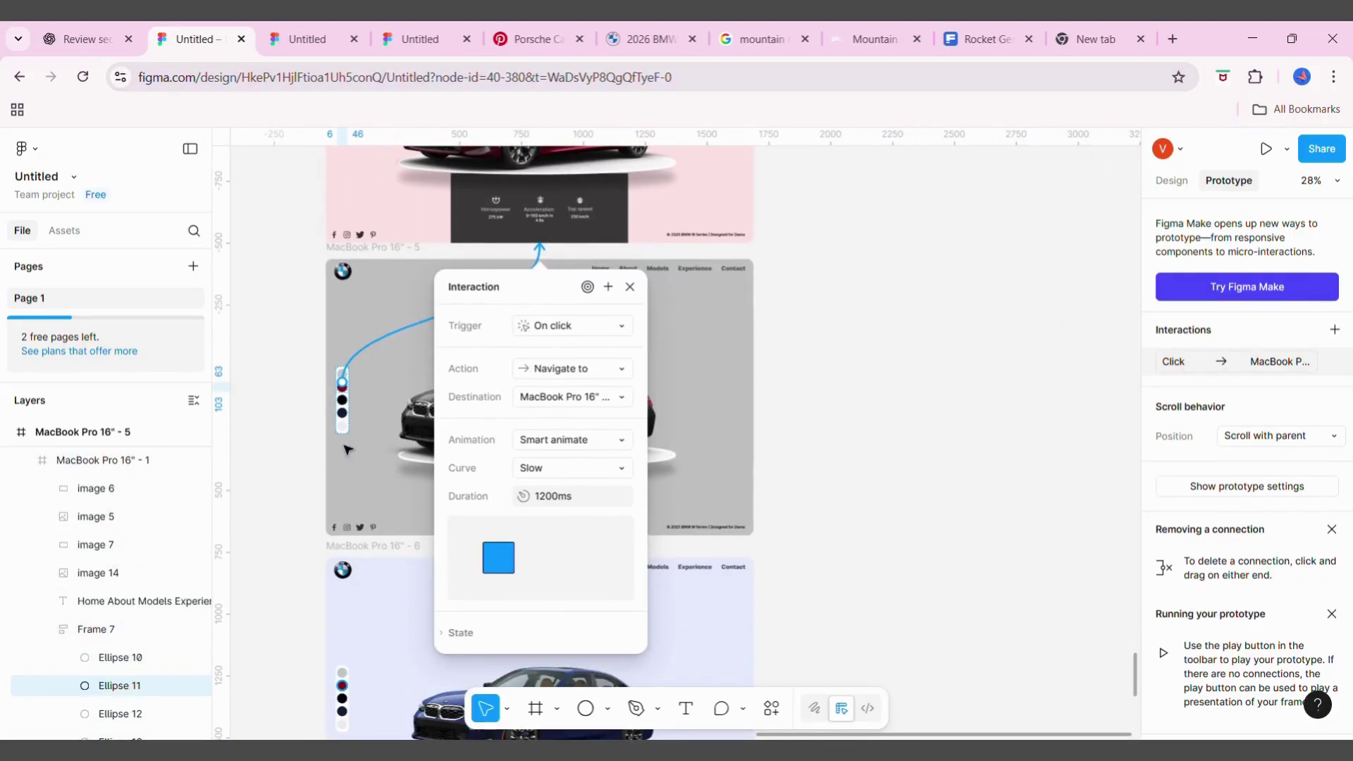
pyautogui.click(346, 417)
pyautogui.click(344, 415)
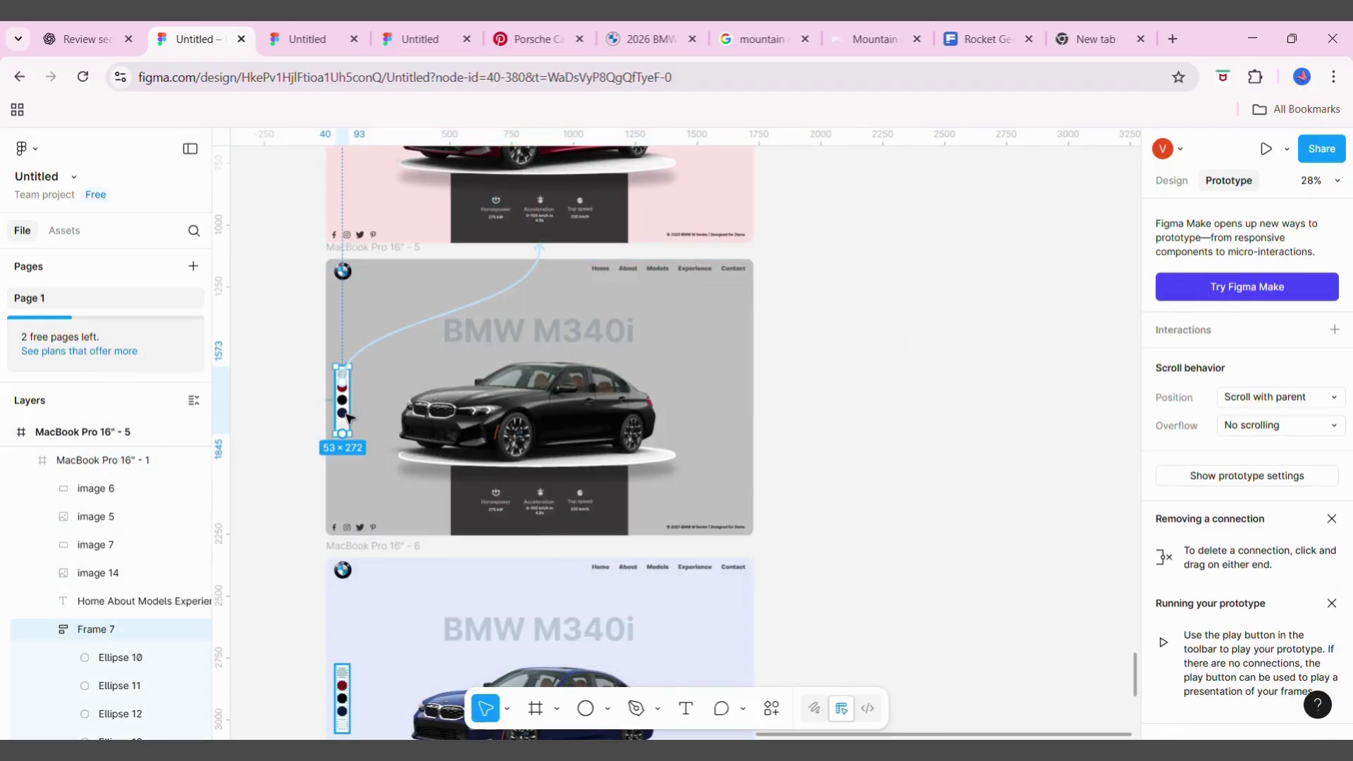
pyautogui.moveTo(348, 414); pyautogui.dragTo(384, 635)
pyautogui.scroll(-2, 289, 569)
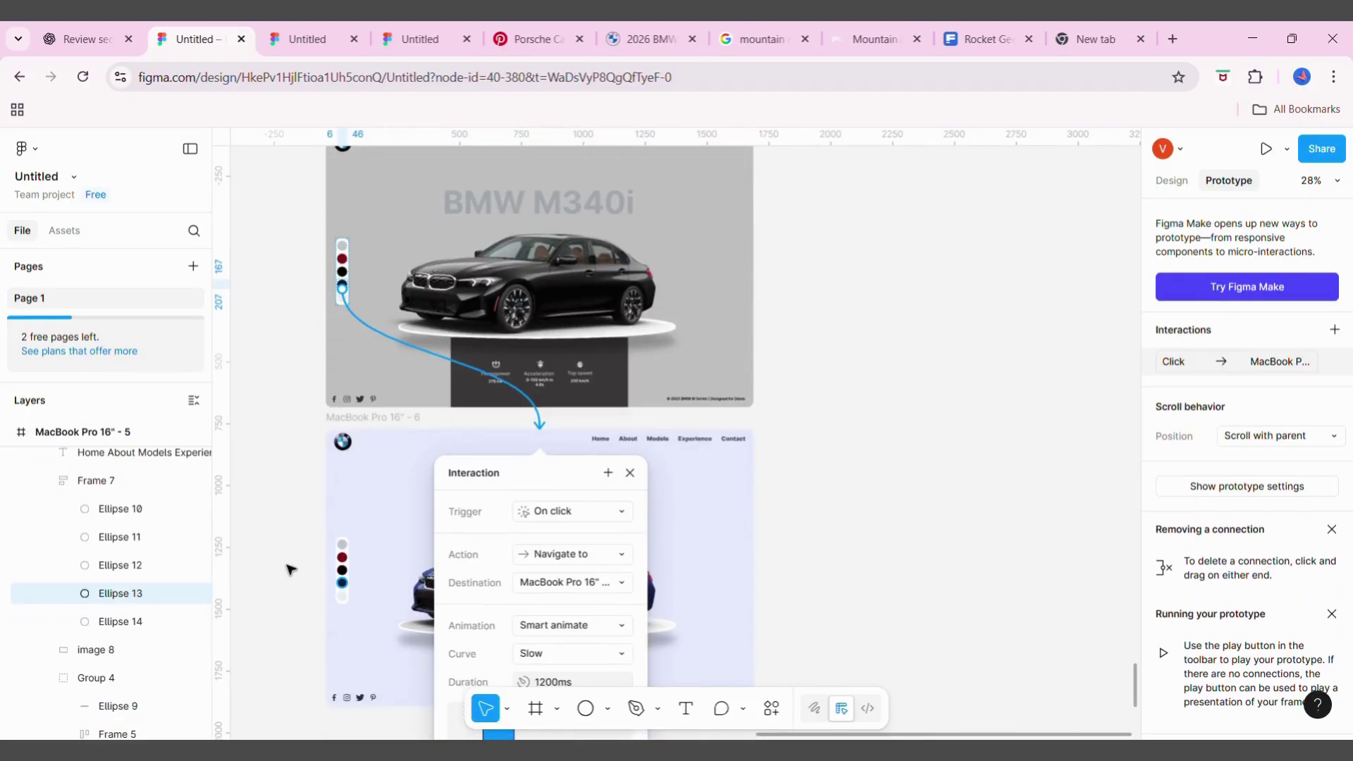
pyautogui.click(289, 569)
# Link the white dot Ellipse 14 to the white car frame
pyautogui.scroll(-3, 350, 577)
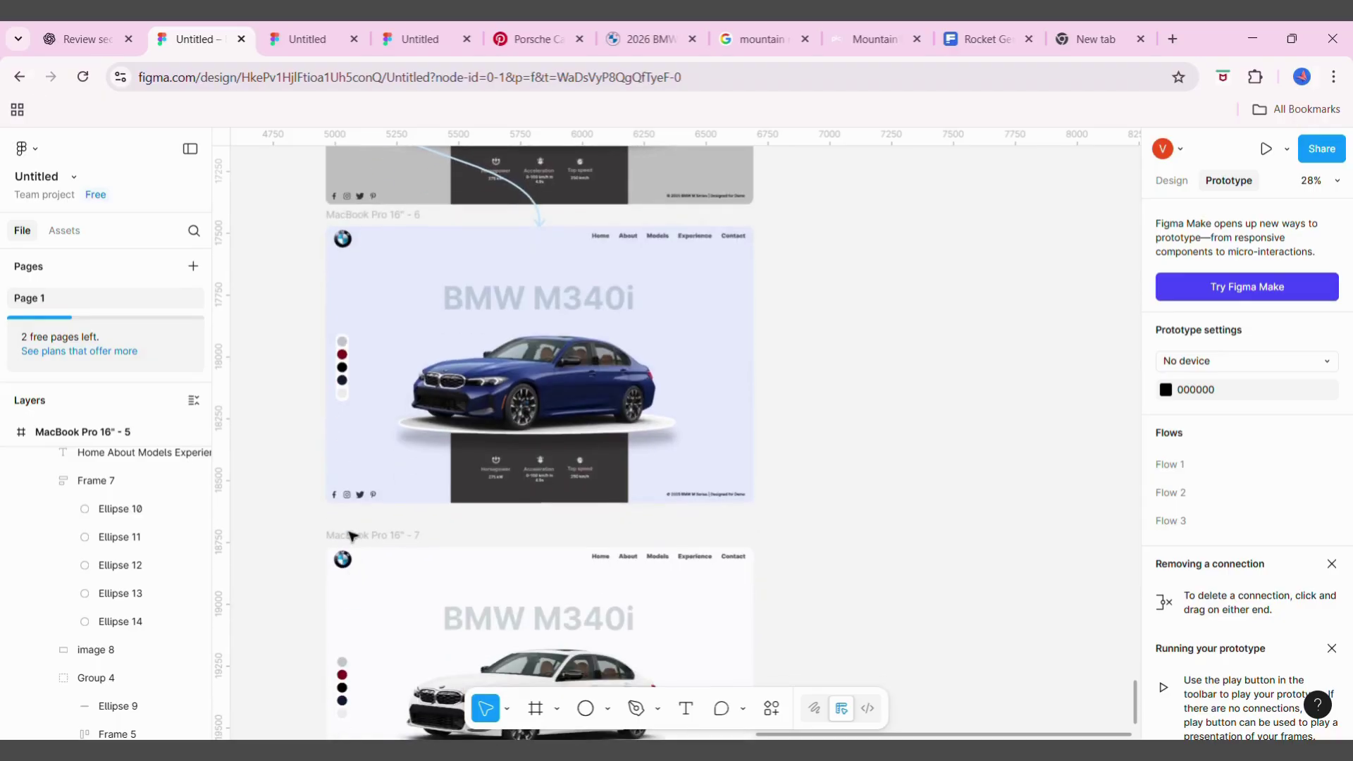
pyautogui.click(351, 399)
pyautogui.keyDown('ctrl'); pyautogui.scroll(5, 350, 399); pyautogui.keyUp('ctrl')
pyautogui.click(350, 398)
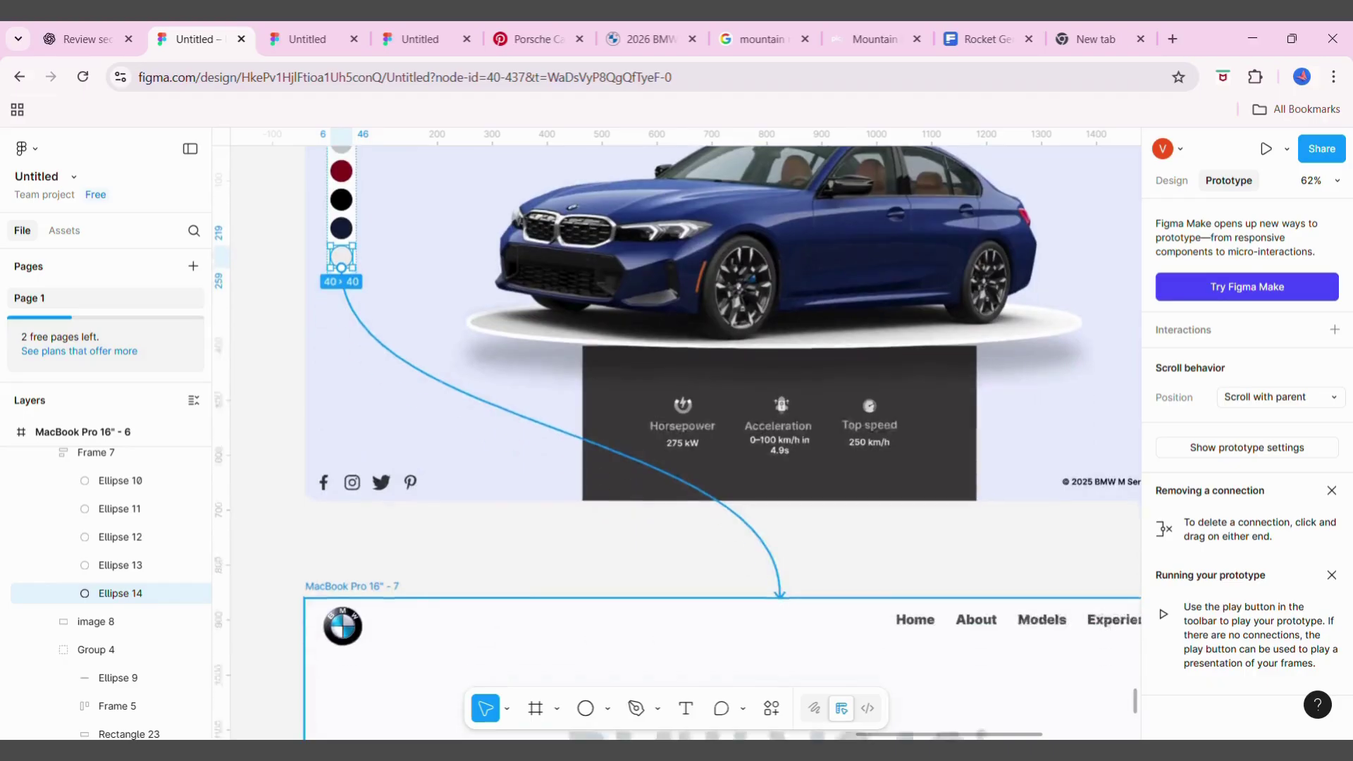
pyautogui.moveTo(347, 386); pyautogui.dragTo(423, 550)
pyautogui.scroll(-4, 423, 549)
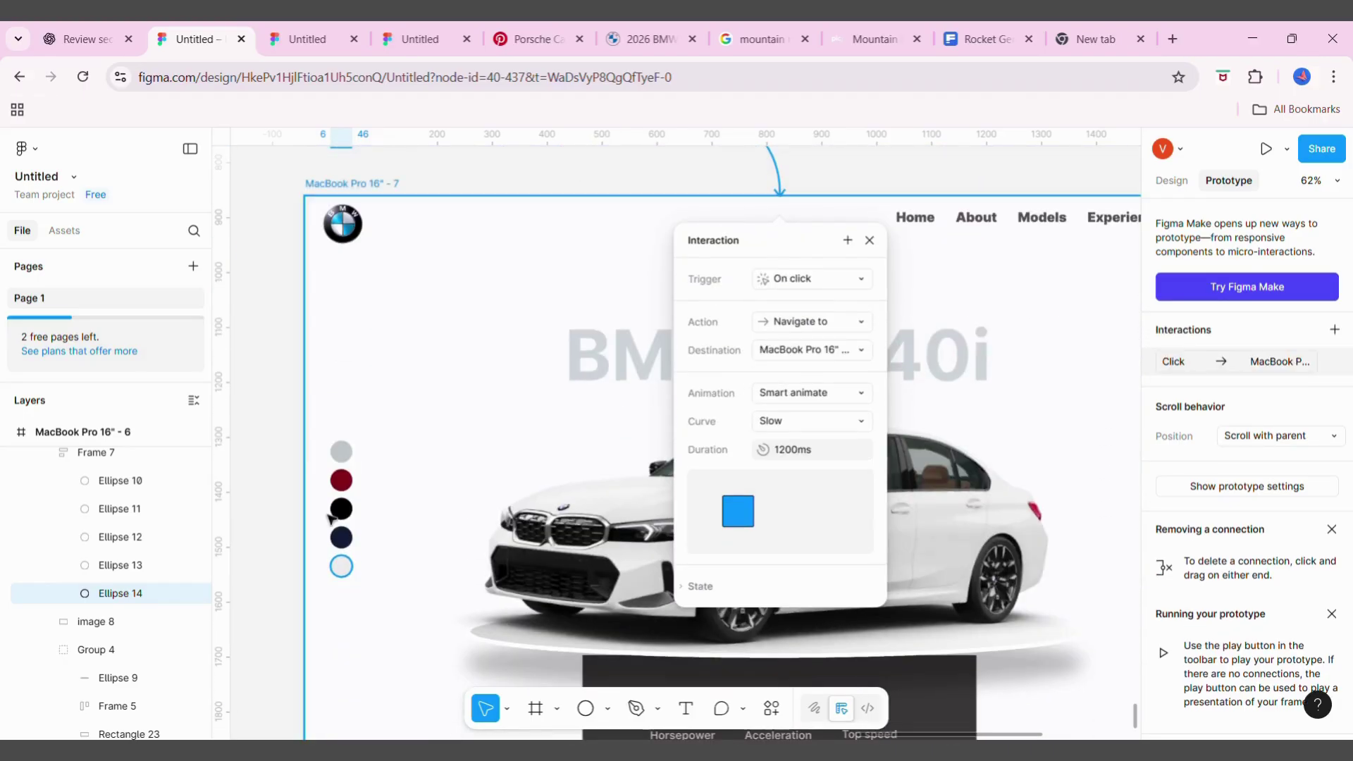
pyautogui.click(284, 449)
# Link the white car frame's navy dot to the blue car frame
pyautogui.scroll(2, 354, 608)
pyautogui.click(341, 619)
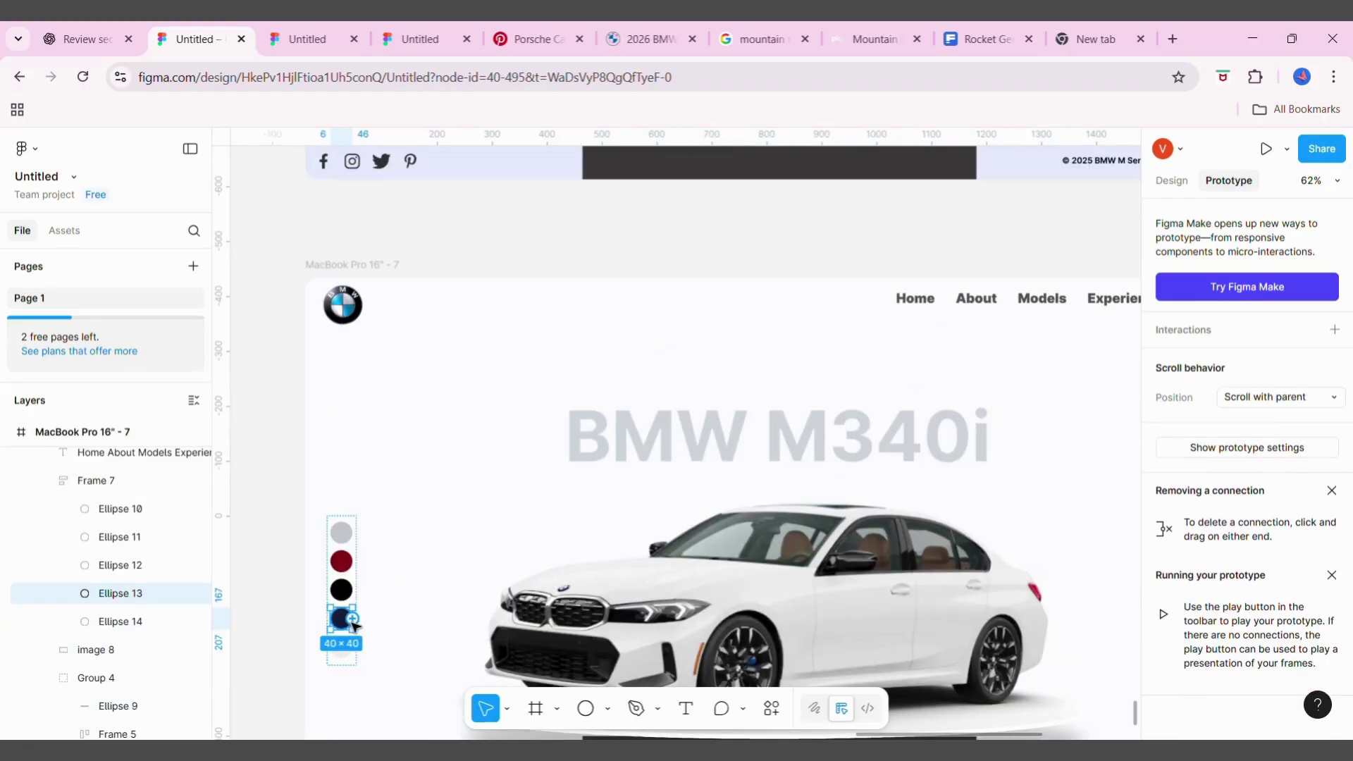
pyautogui.moveTo(357, 619); pyautogui.dragTo(779, 296)
pyautogui.click(241, 373)
# Link the blue car frame's black dot to the black car frame
pyautogui.scroll(5, 242, 373)
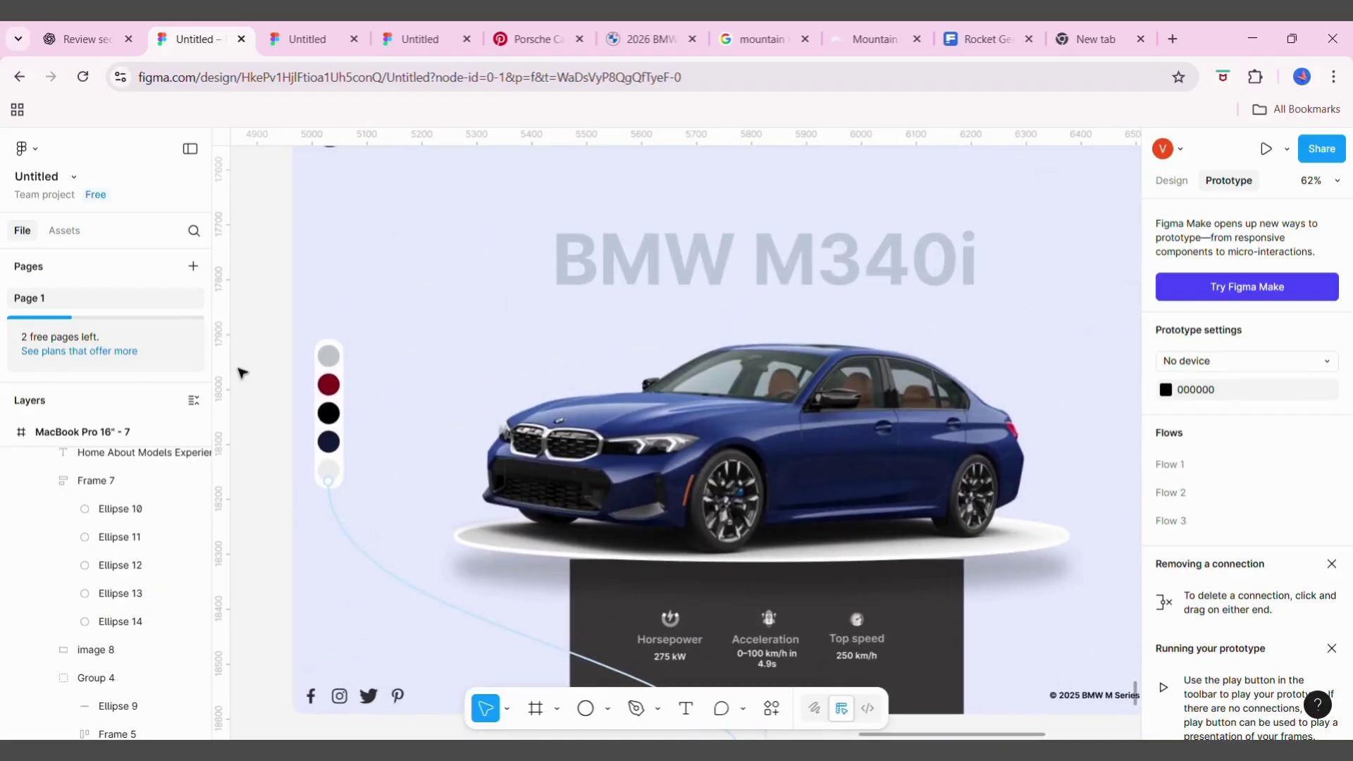
pyautogui.click(337, 418)
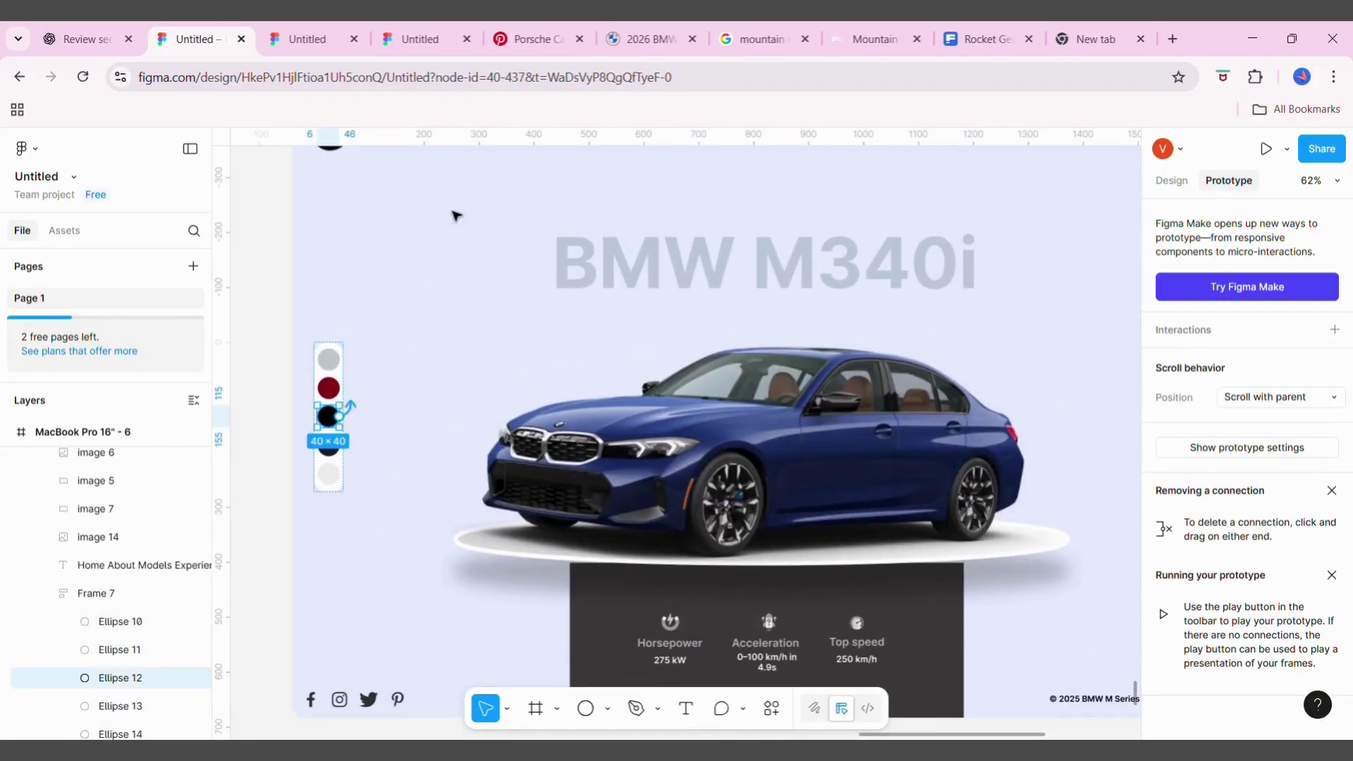
pyautogui.moveTo(350, 407); pyautogui.dragTo(458, 152)
pyautogui.click(262, 366)
pyautogui.scroll(-5, 262, 366)
pyautogui.scroll(3, 248, 350)
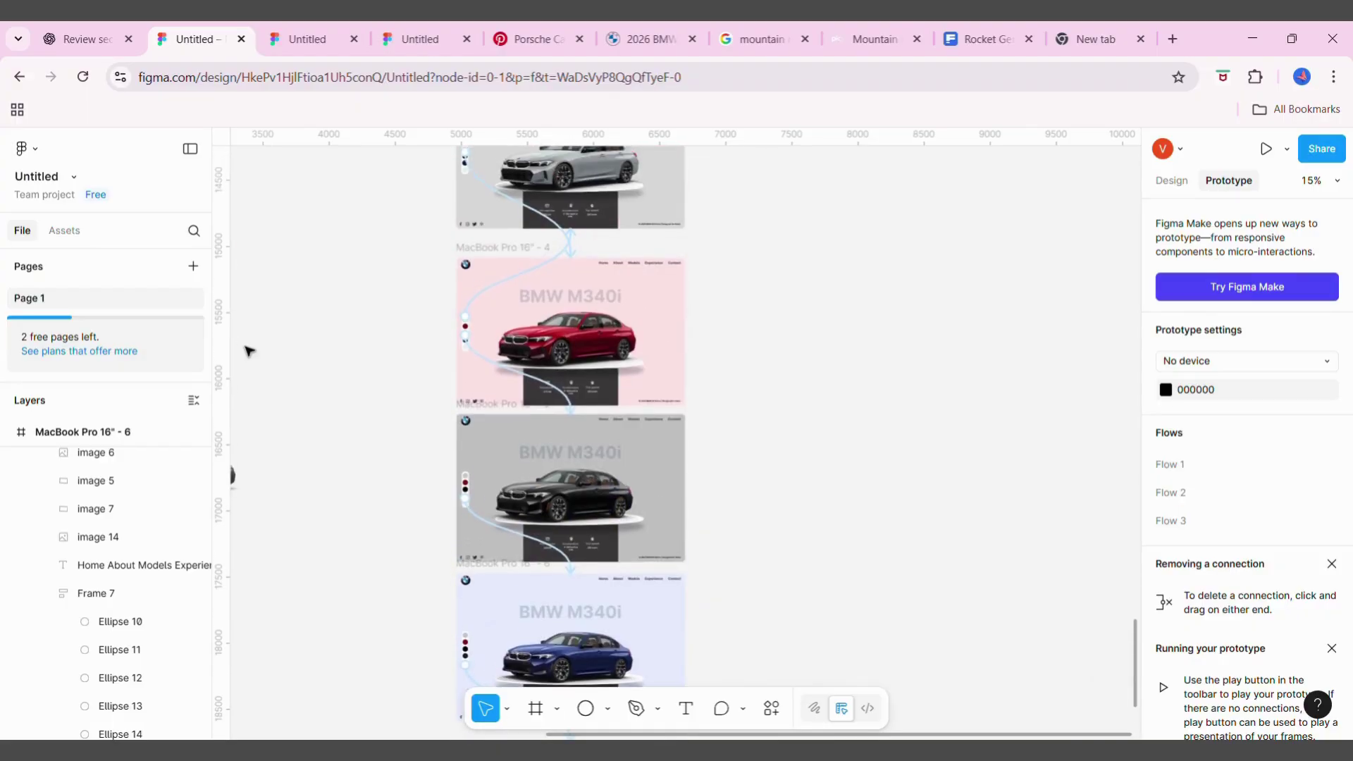
pyautogui.scroll(2, 614, 241)
pyautogui.scroll(3, 614, 244)
# Play Flow 3 and click the red, black, blue, white, then blue swatches
pyautogui.click(452, 287)
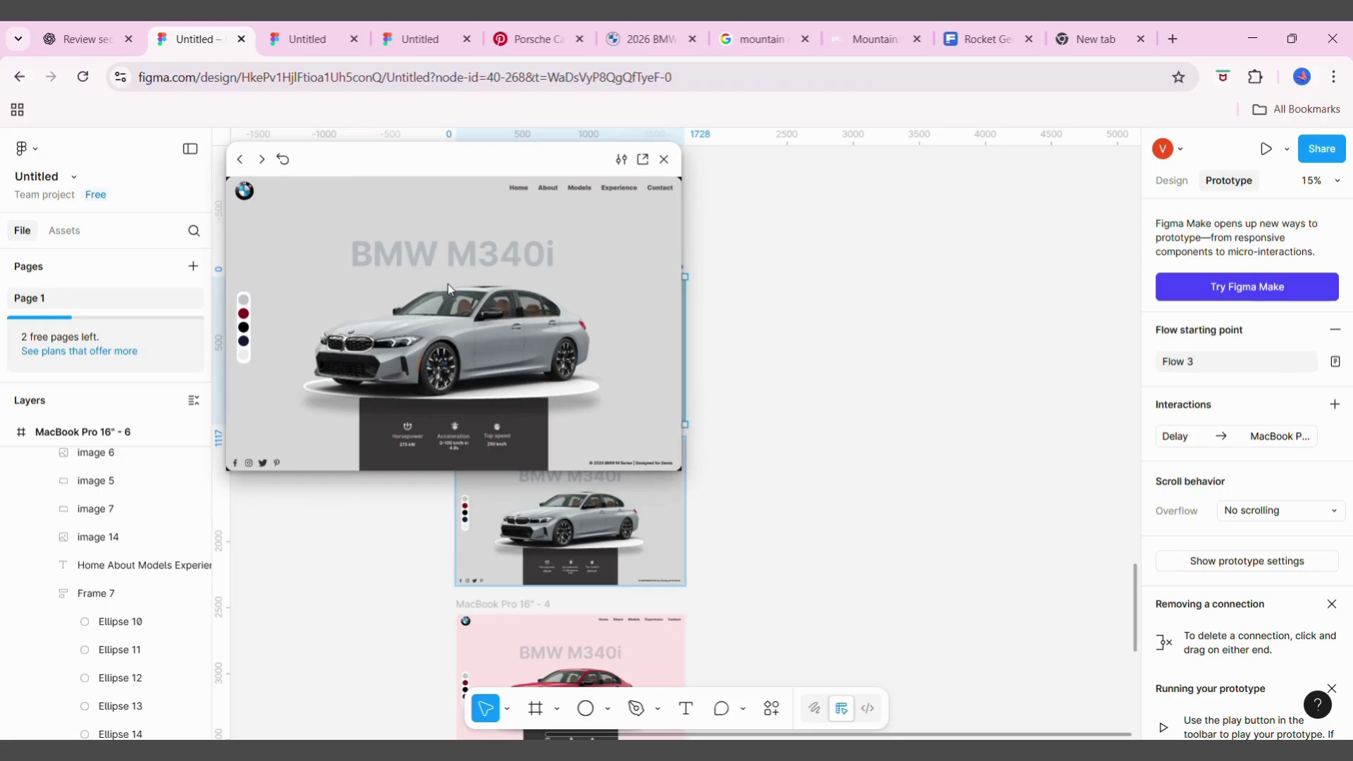
pyautogui.click(246, 319)
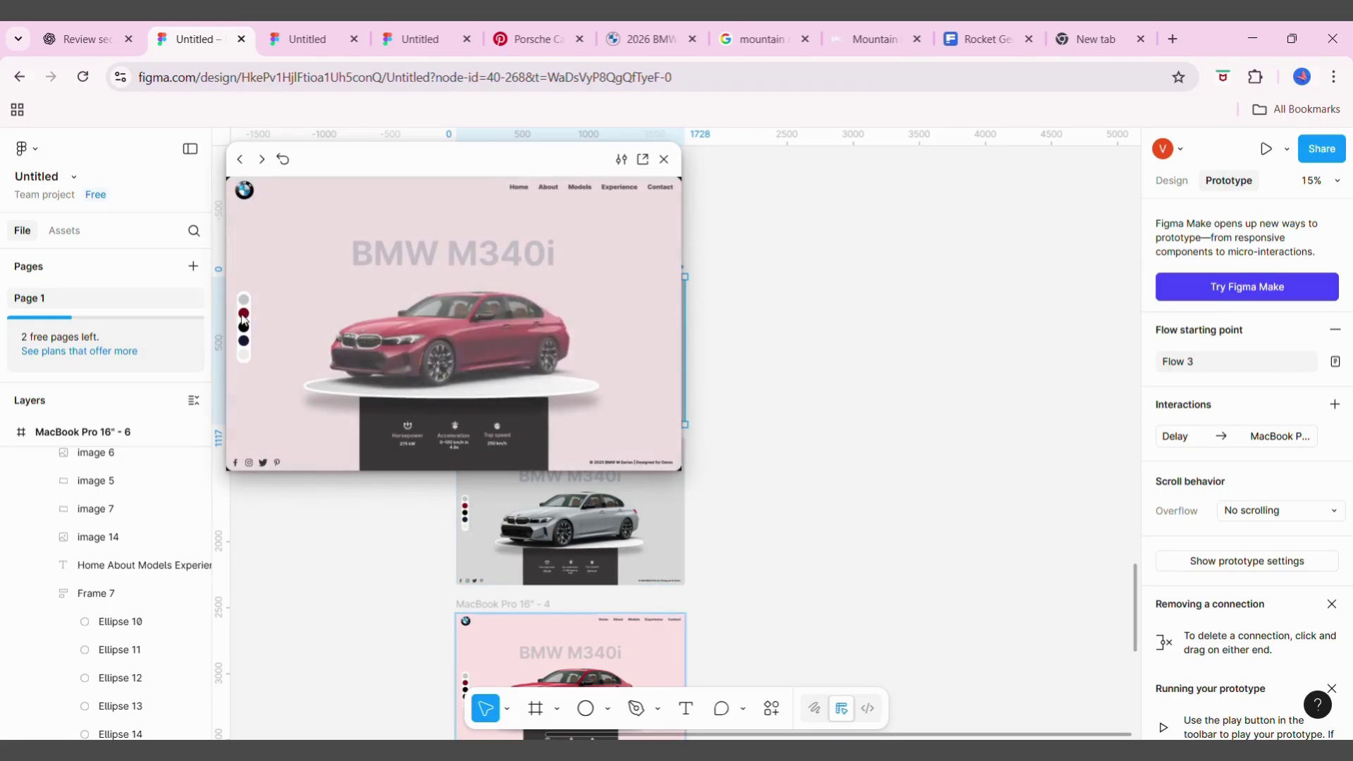
pyautogui.click(244, 328)
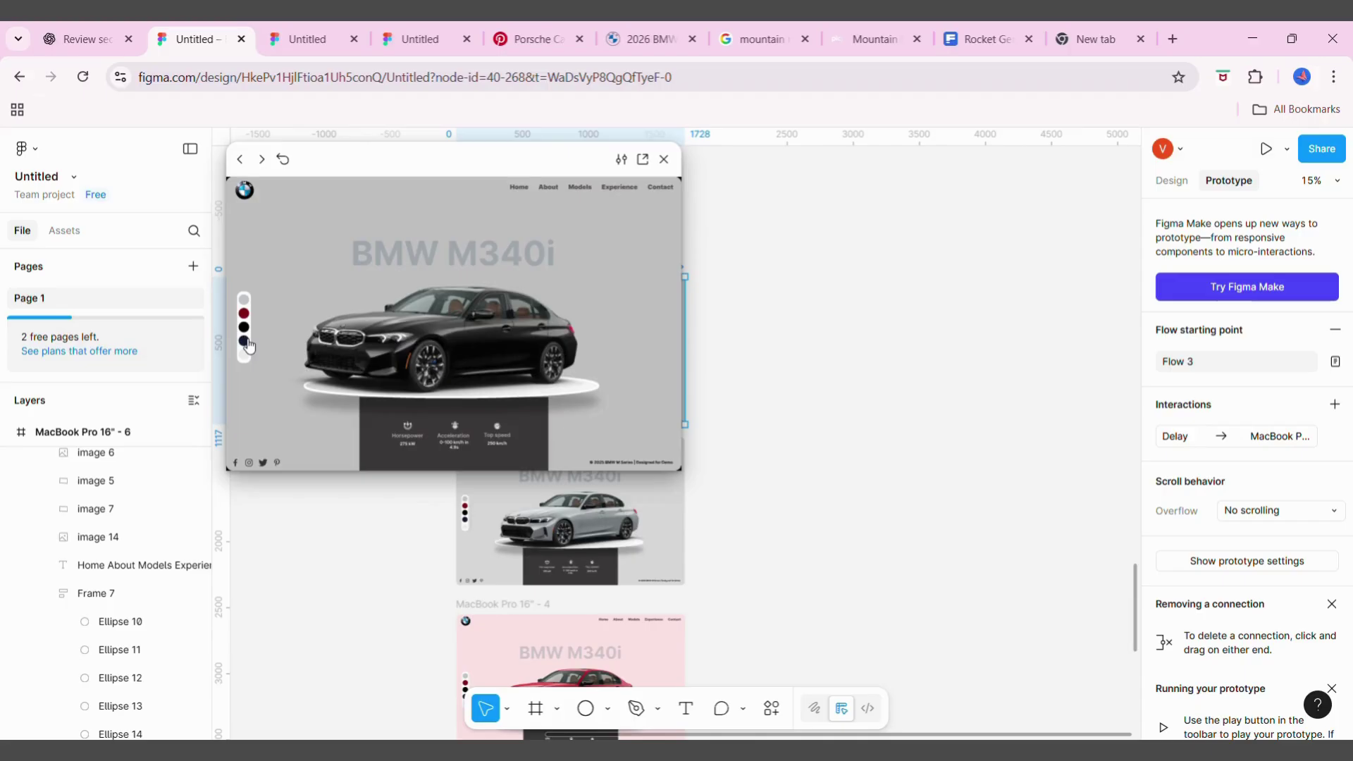
pyautogui.click(244, 342)
pyautogui.click(248, 361)
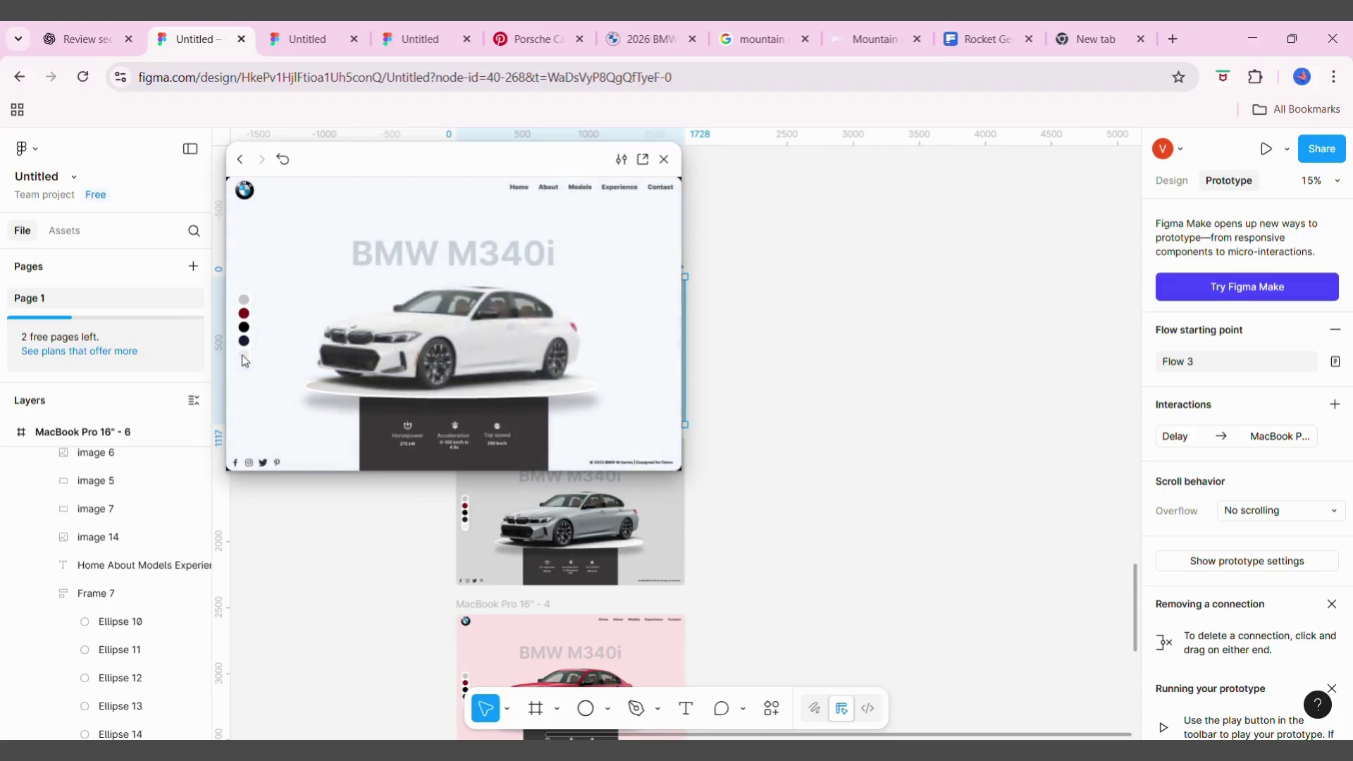
pyautogui.click(245, 341)
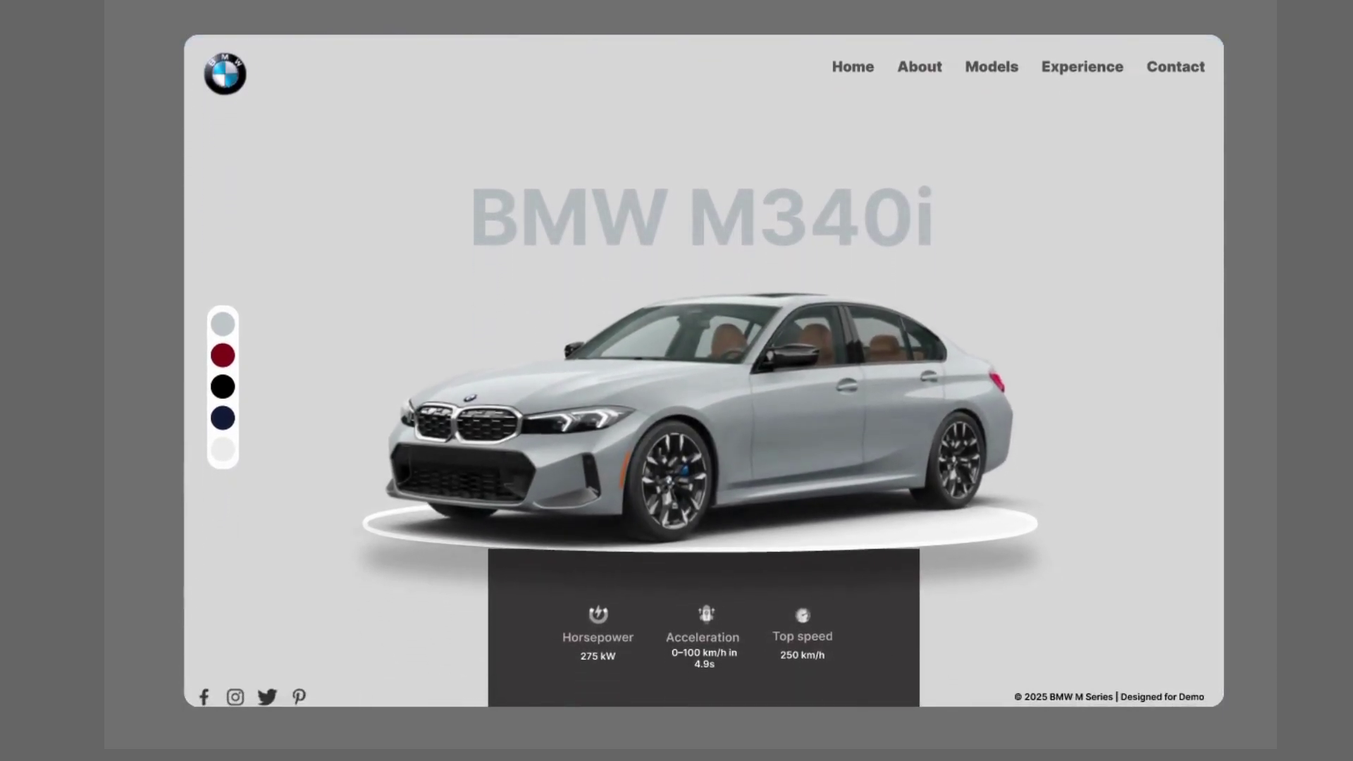
# Cycle the swatches through red, black, blue and white, then back through blue and black to red
pyautogui.click(223, 346)
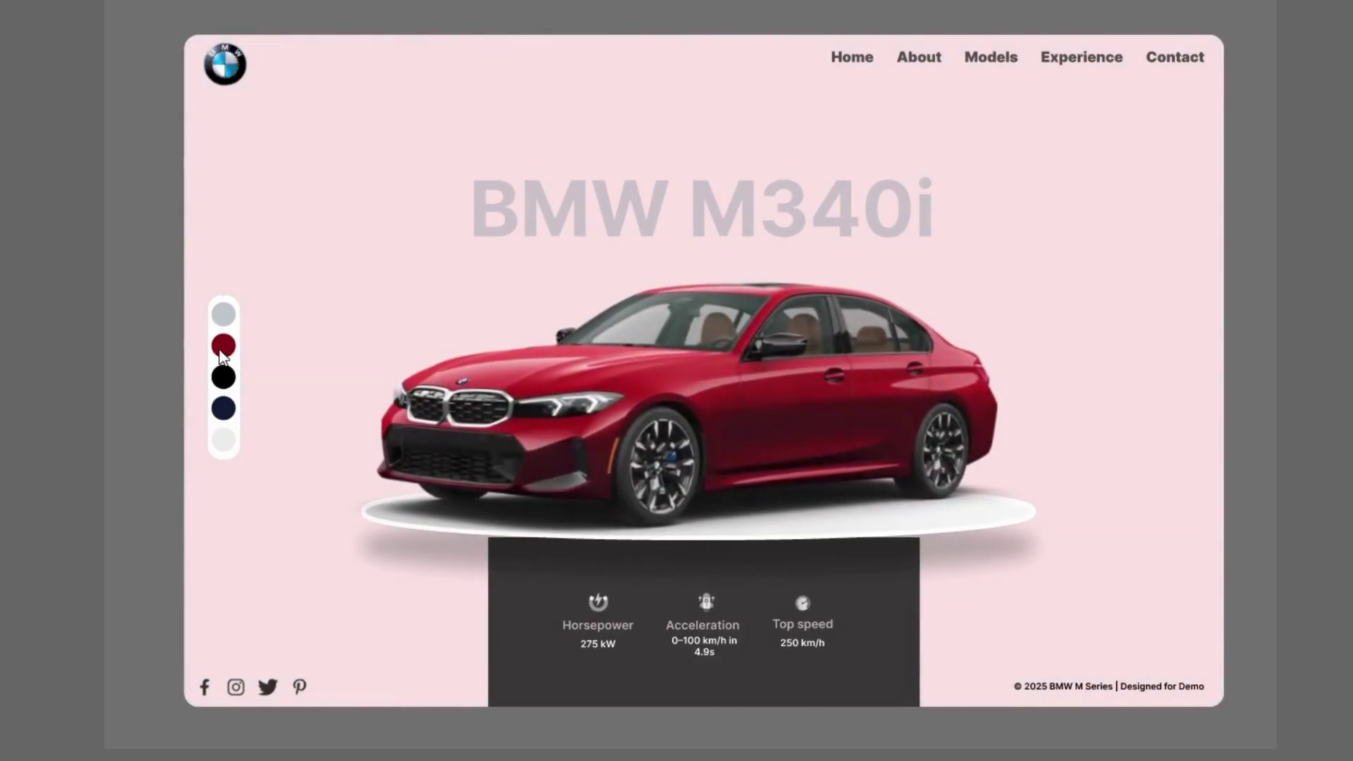
pyautogui.click(224, 378)
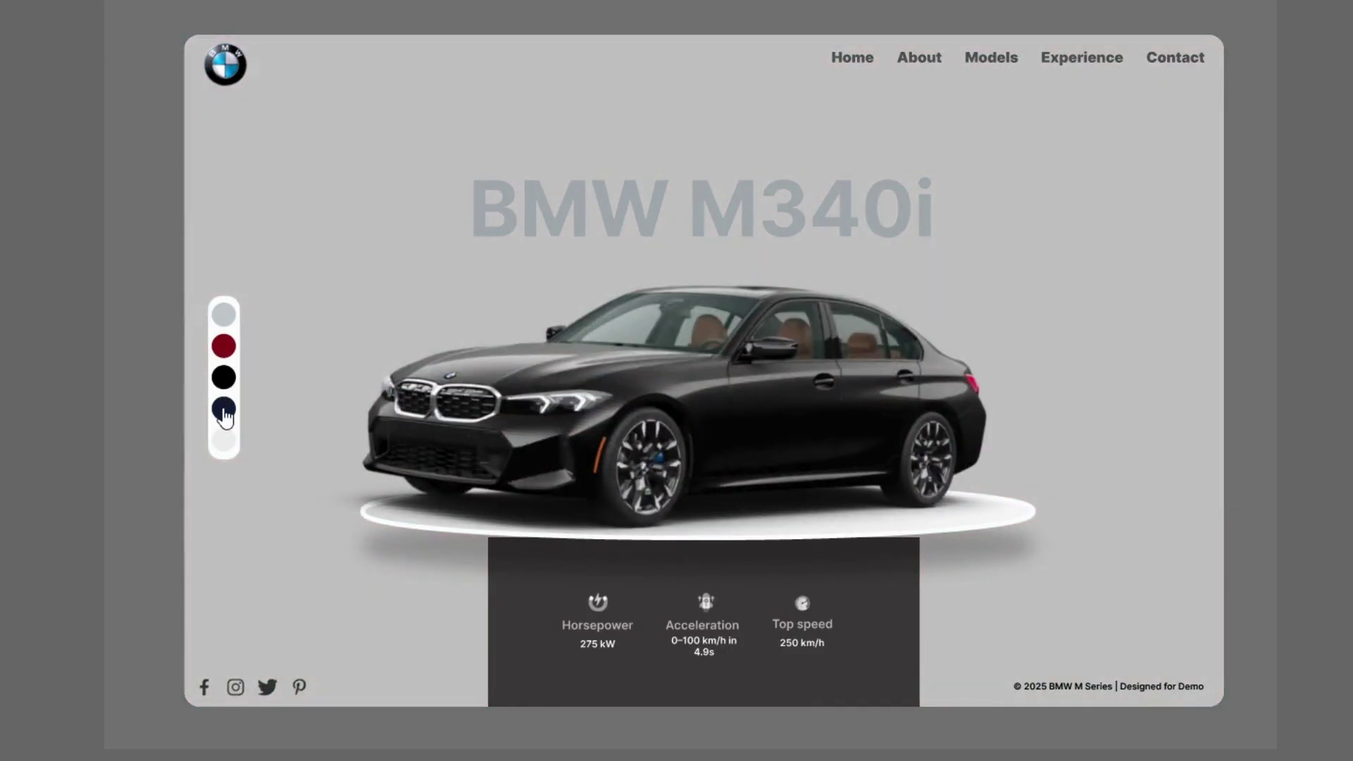
pyautogui.click(224, 410)
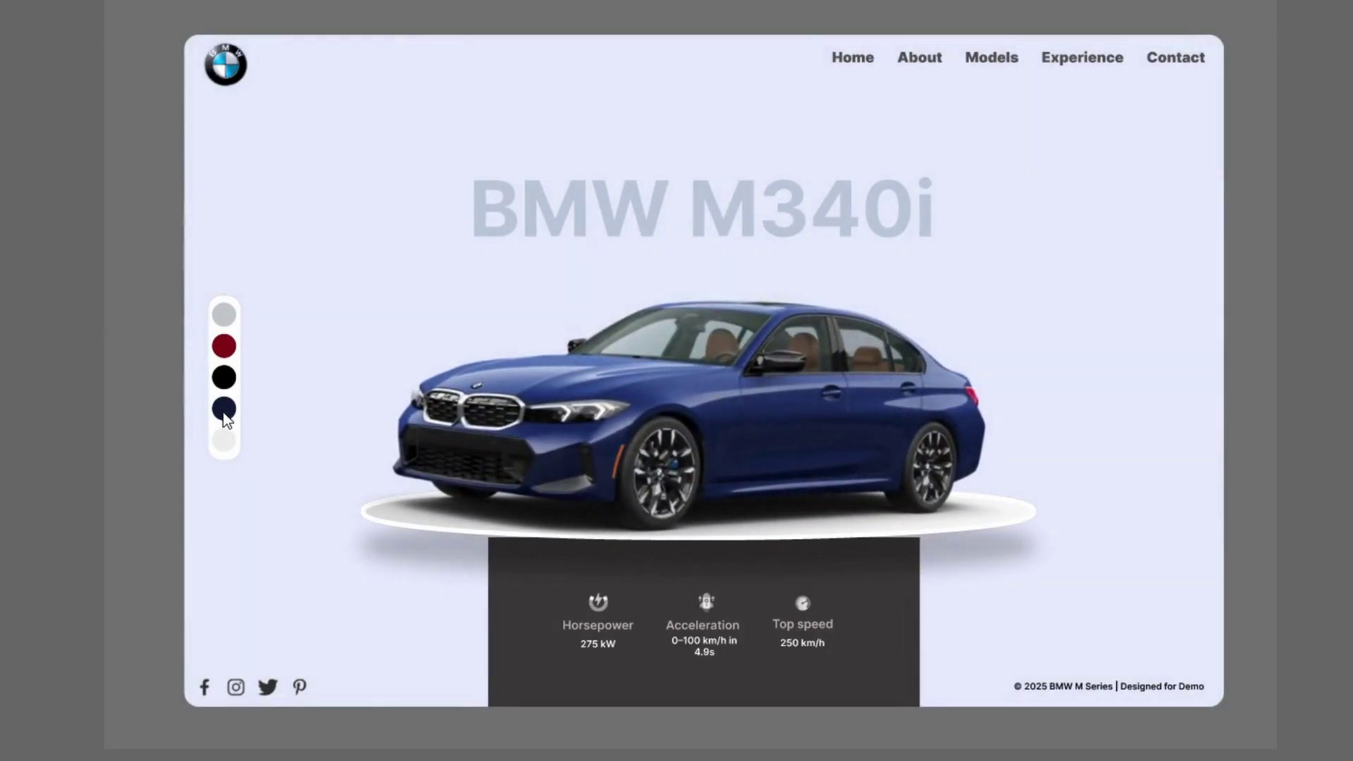
pyautogui.click(223, 443)
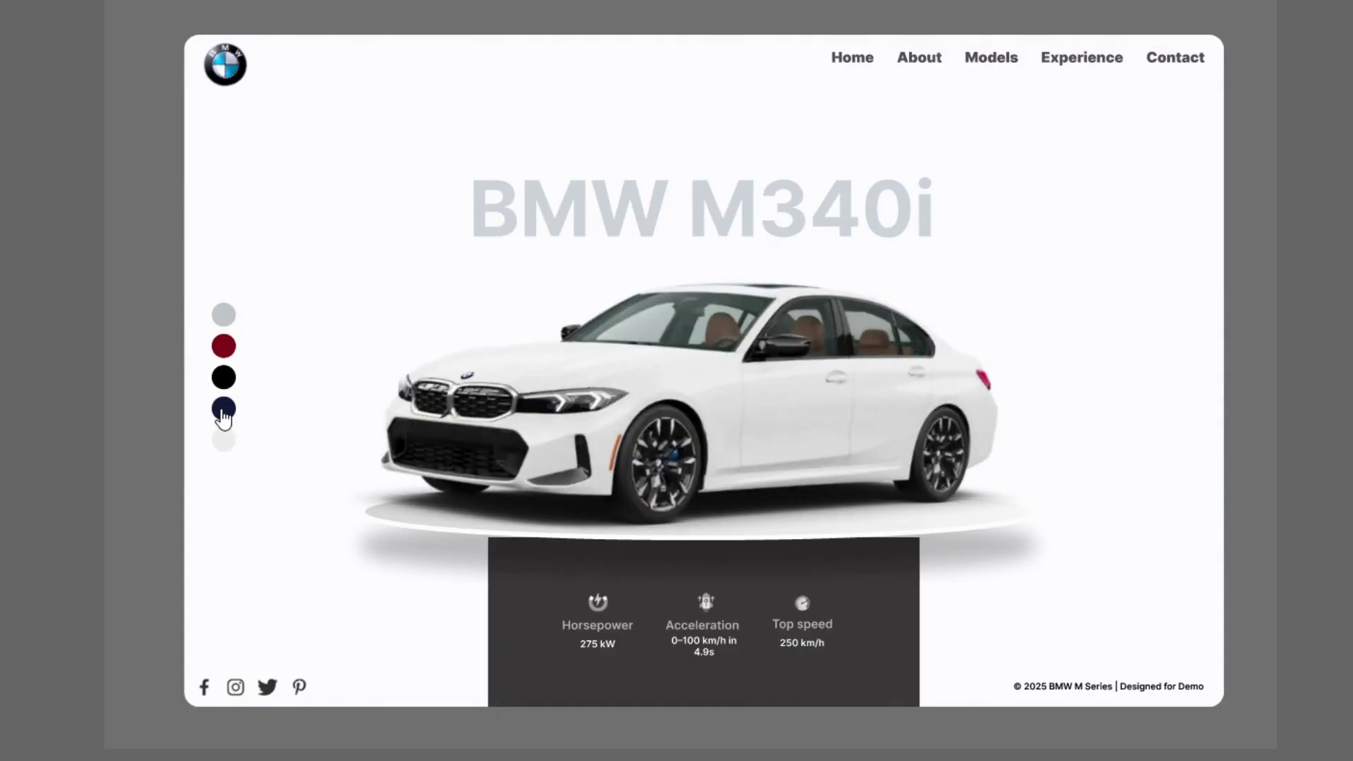
pyautogui.click(222, 412)
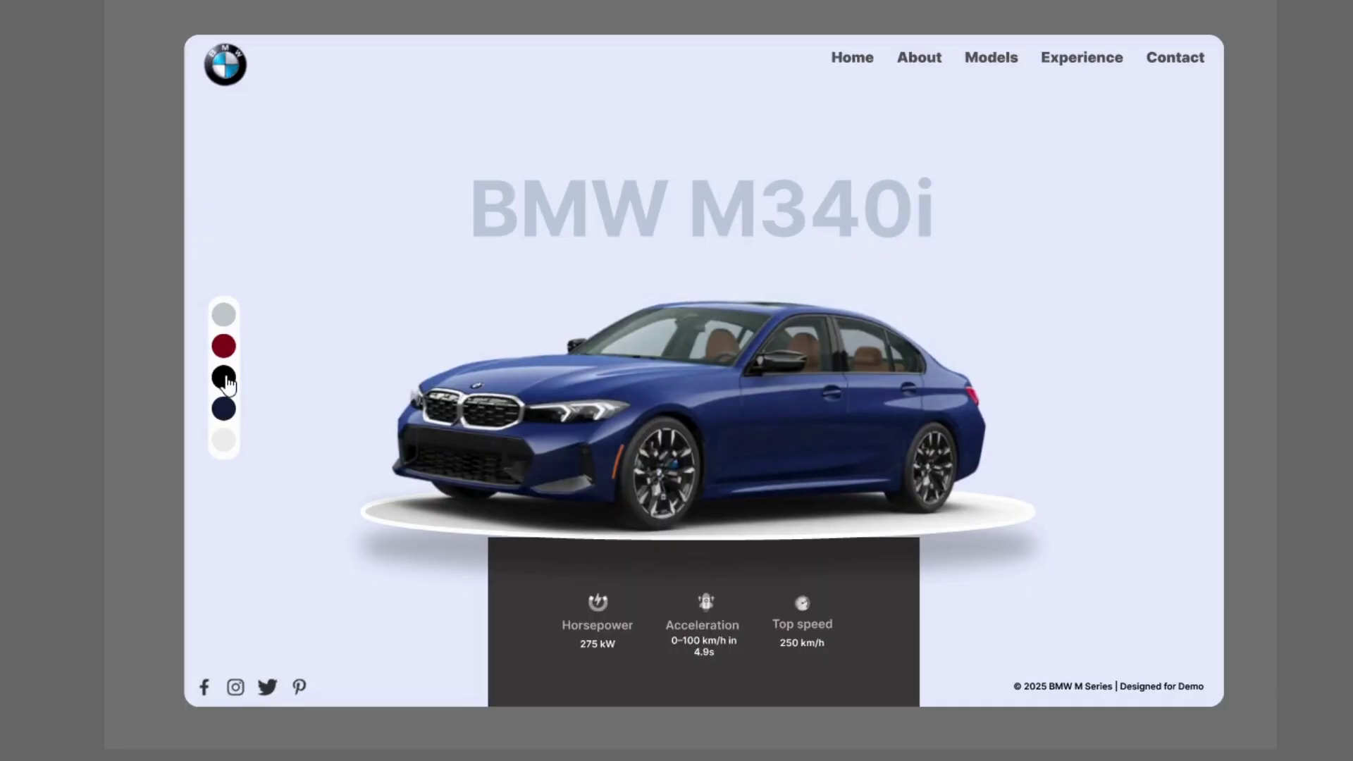
pyautogui.click(226, 378)
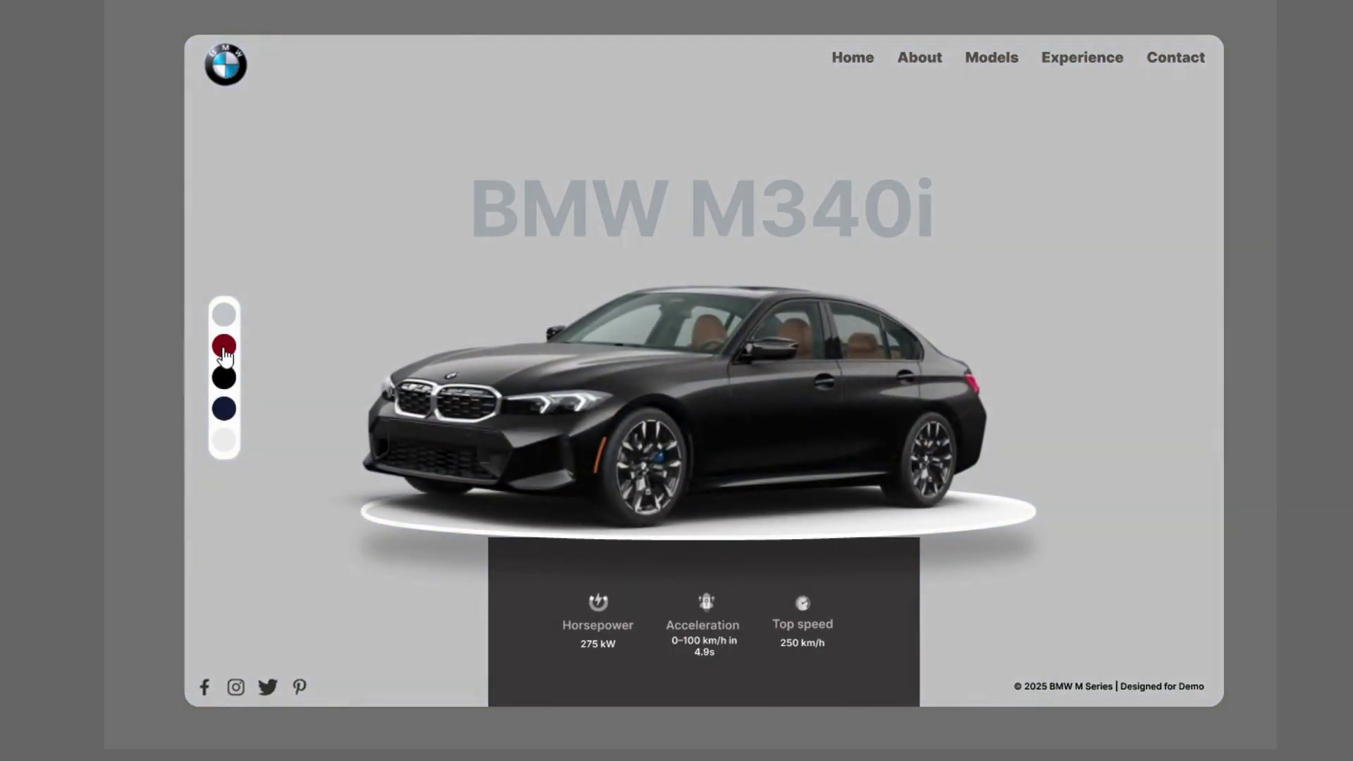
pyautogui.click(223, 349)
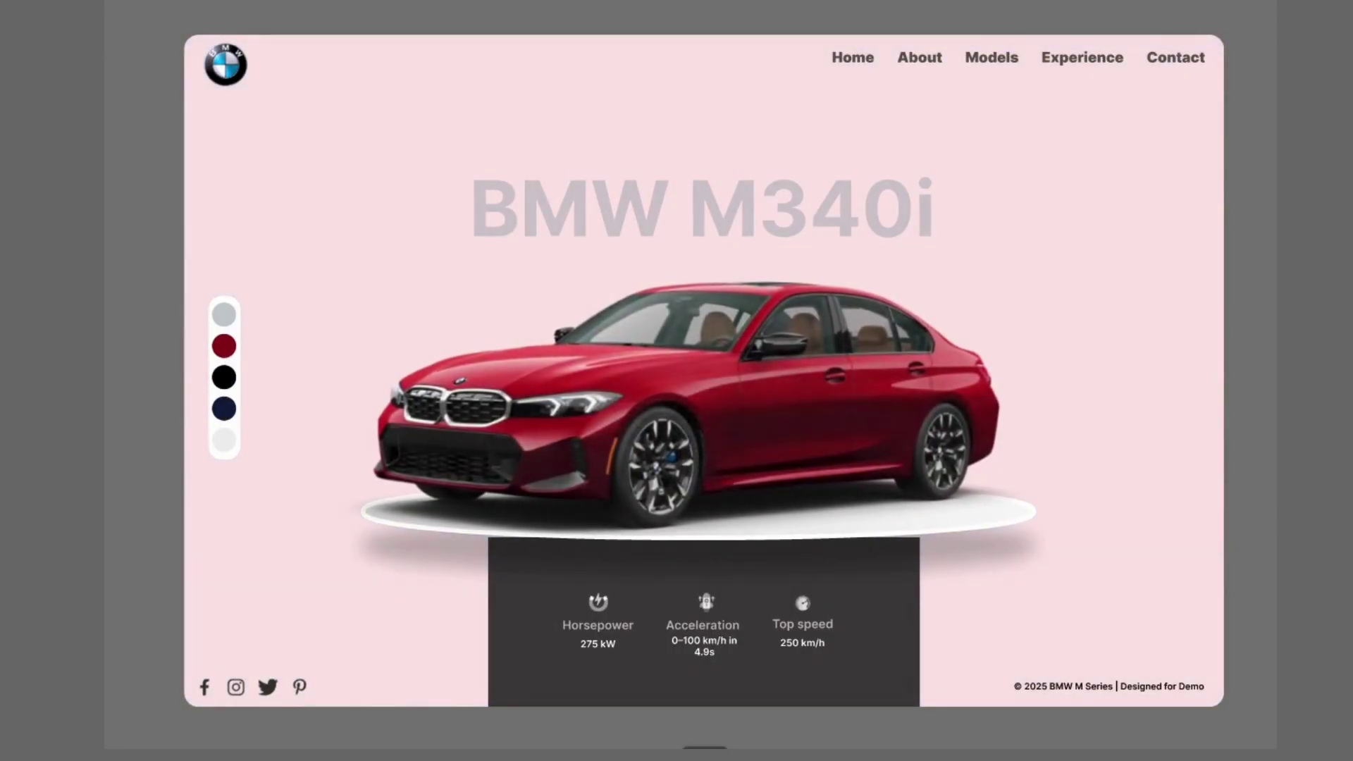